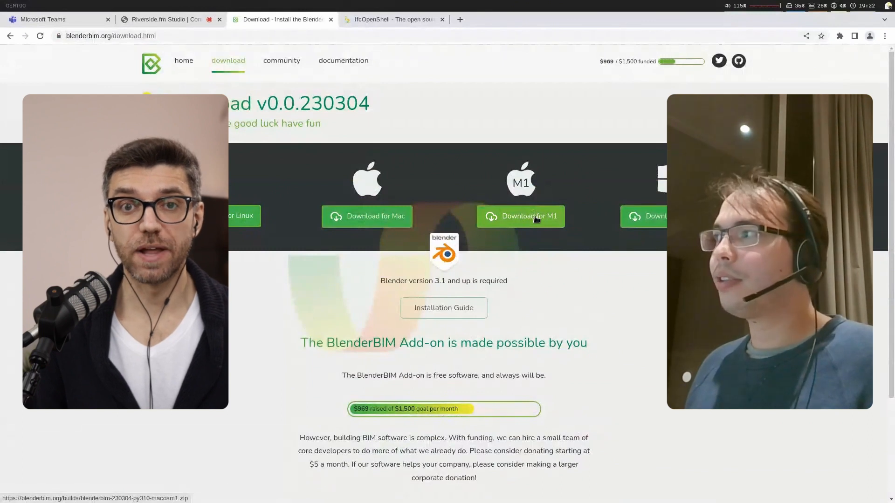
Step: Look over the BlenderBIM Add-on download page and open the site's community page
scroll(562, 285, down, 3)
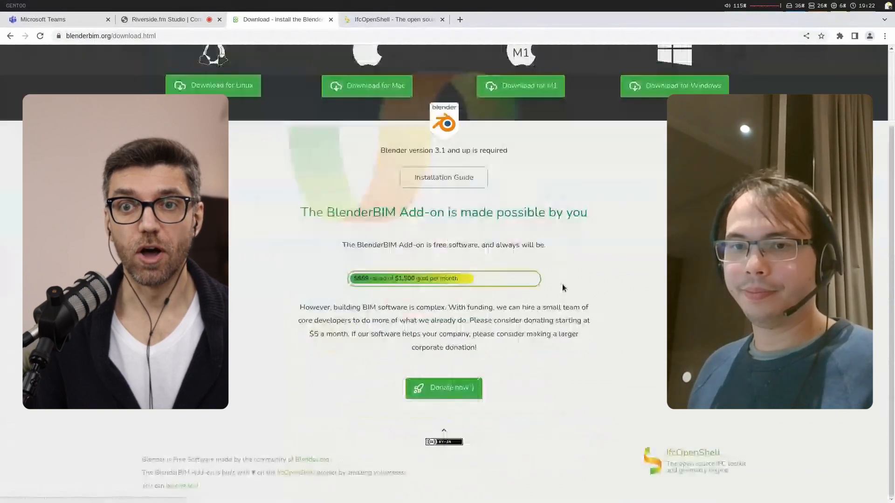
scroll(646, 343, up, 3)
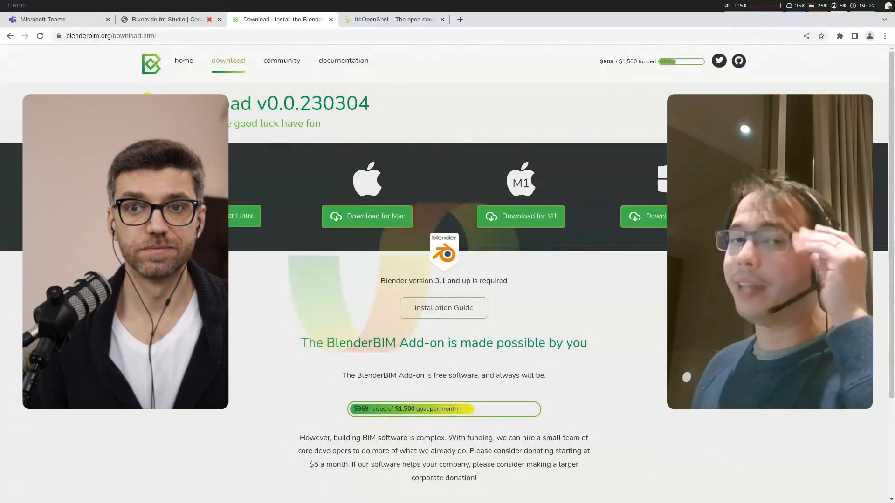
scroll(448, 261, down, 3)
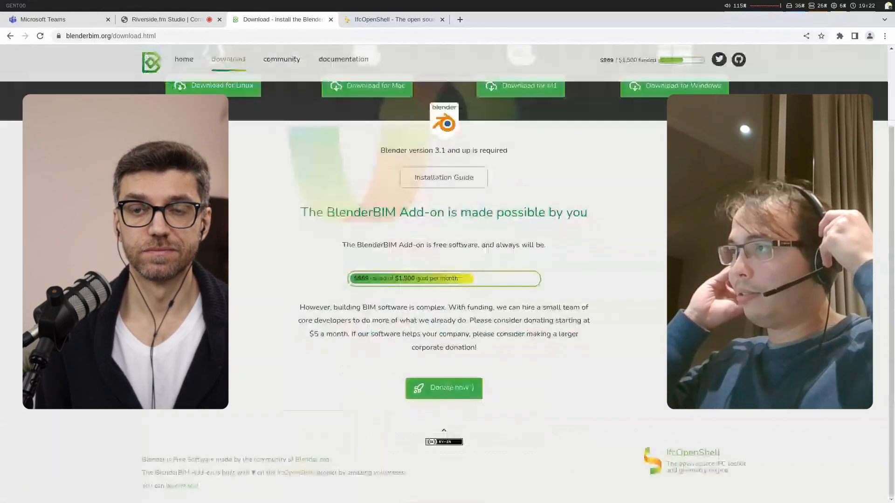
scroll(262, 367, up, 3)
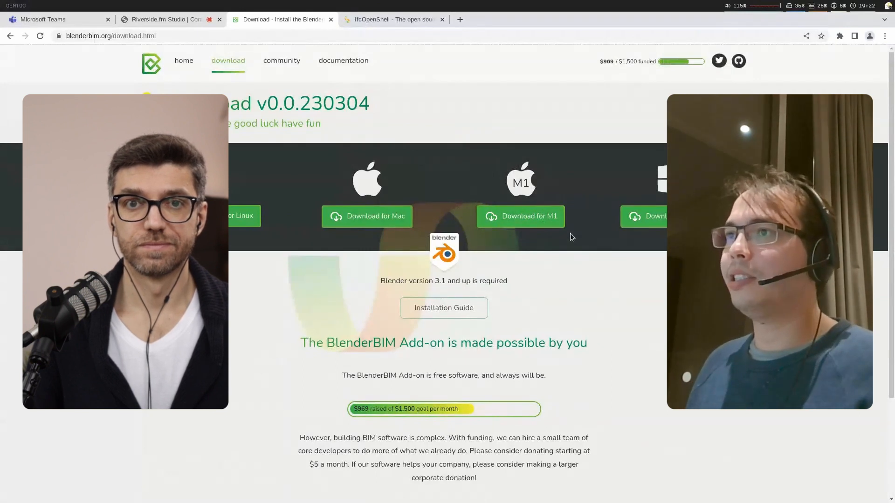
click(290, 67)
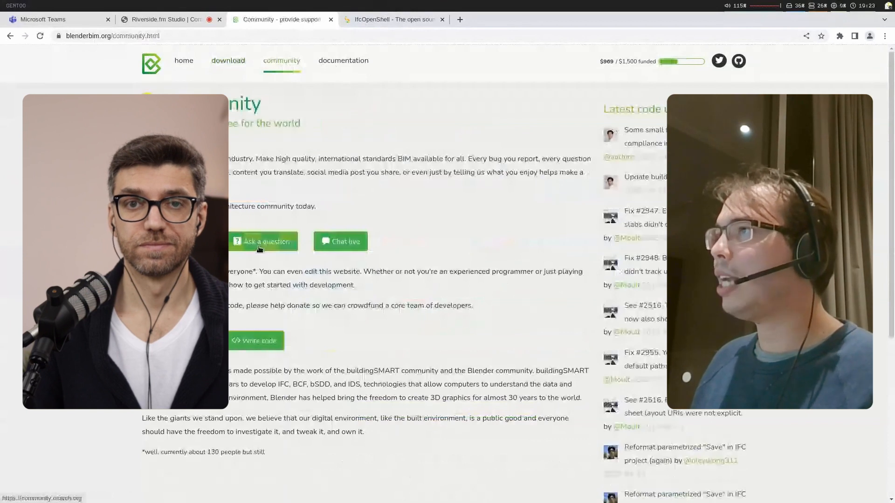
Step: Open the BlenderBIM documentation and its full tutorial playlist, and look through the listed videos
click(343, 69)
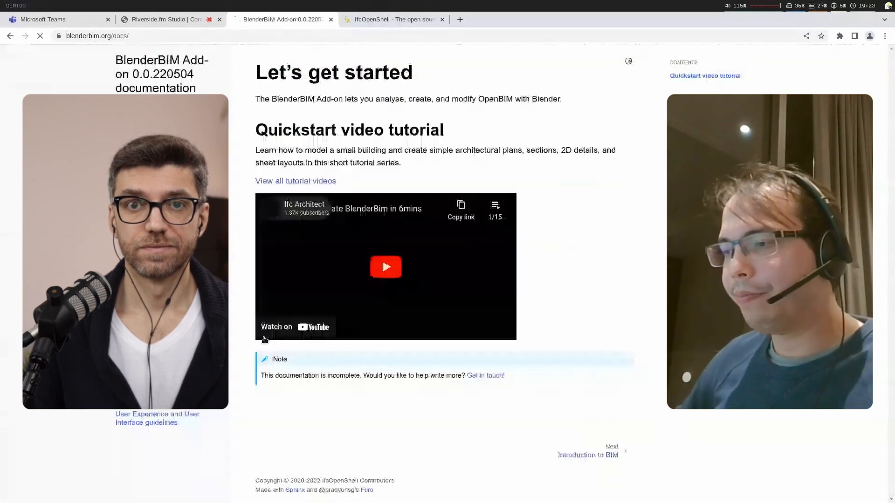
middle_click(296, 182)
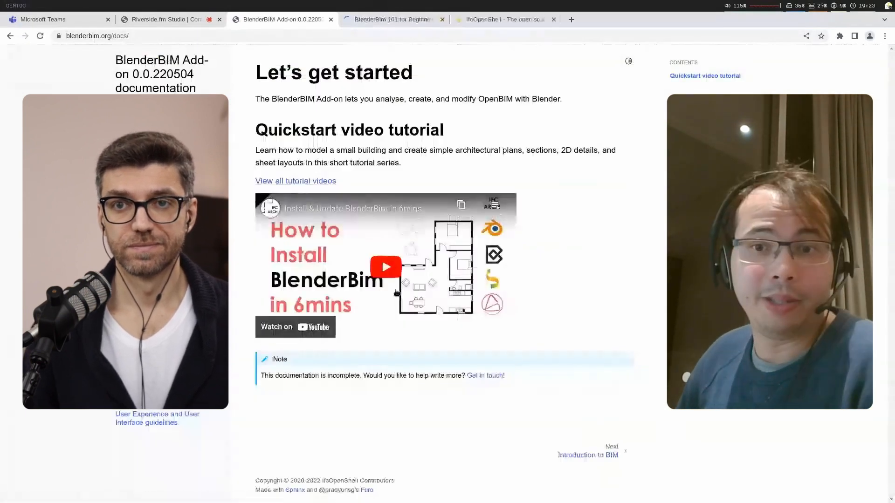
click(406, 19)
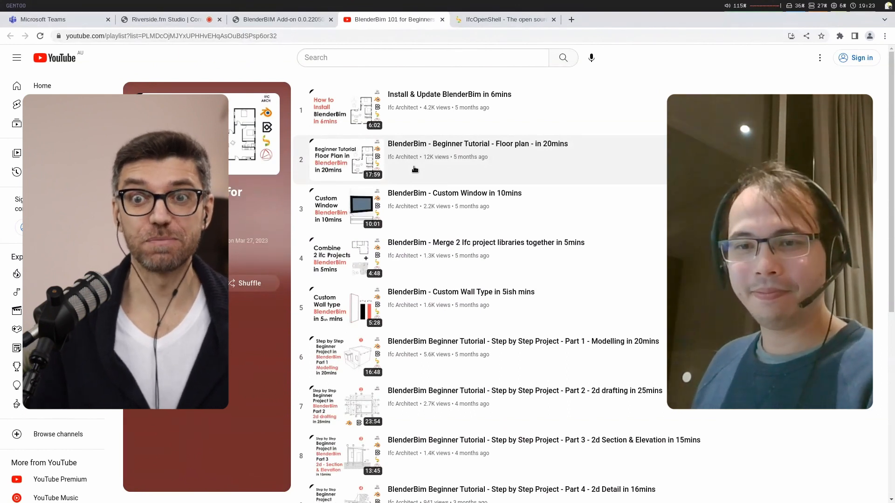
scroll(436, 191, down, 7)
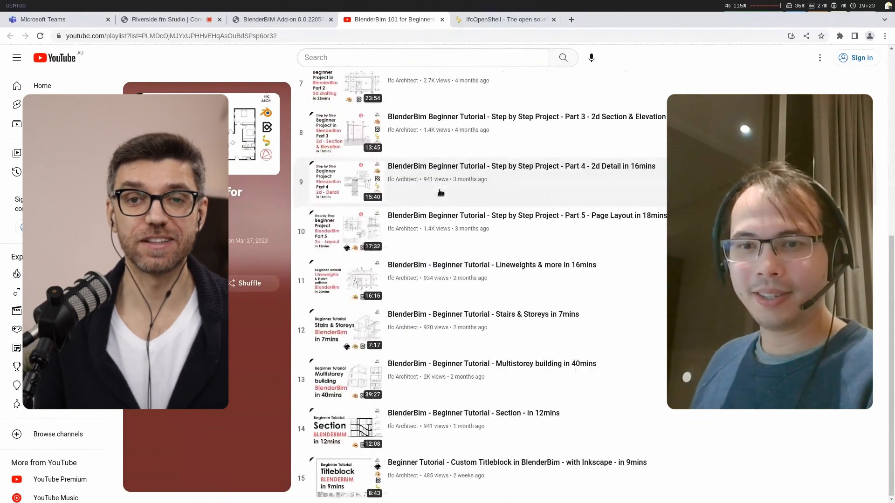
scroll(440, 192, up, 7)
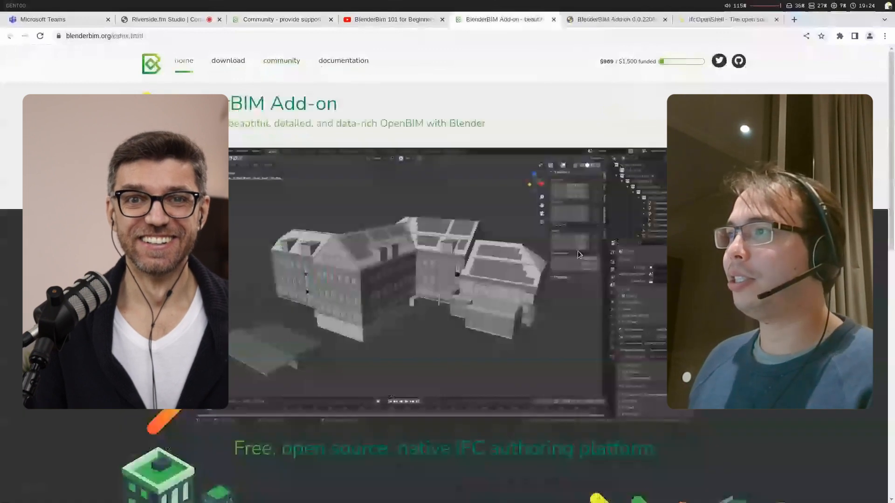
Step: Review the feature overview on the BlenderBIM home page and the Loading a model section of Exploring an IFC model
scroll(577, 253, down, 8)
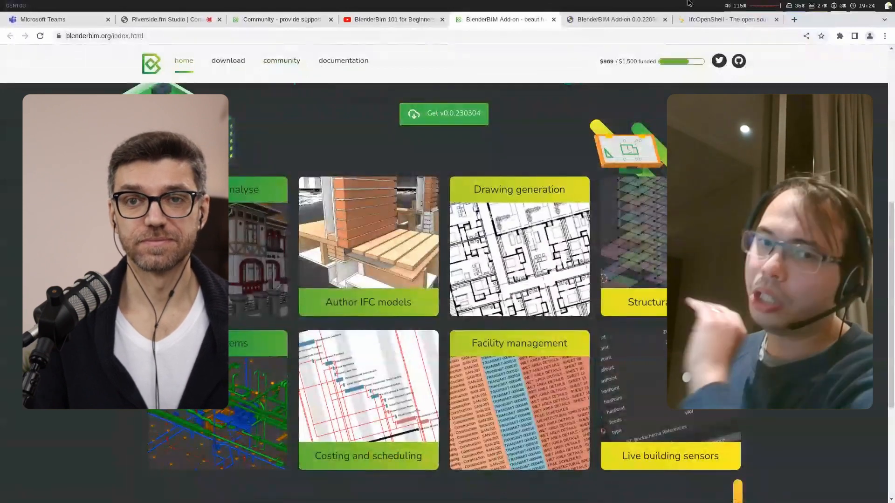
click(623, 20)
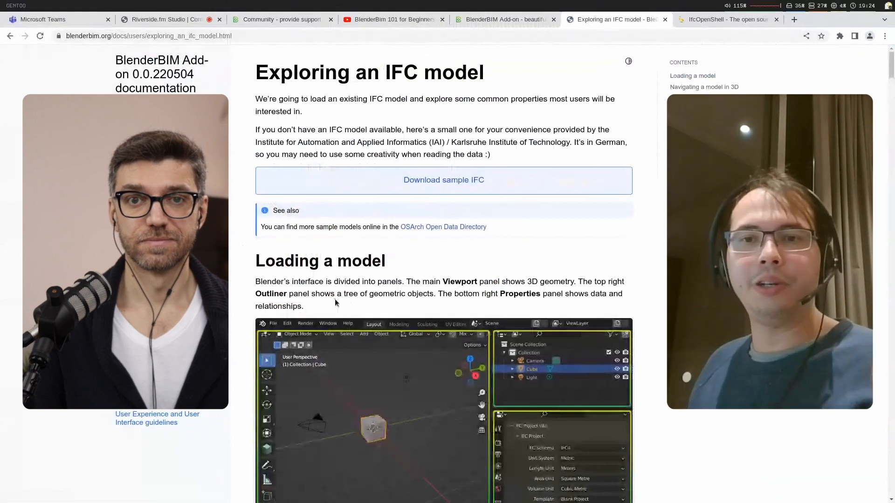
scroll(334, 298, down, 2)
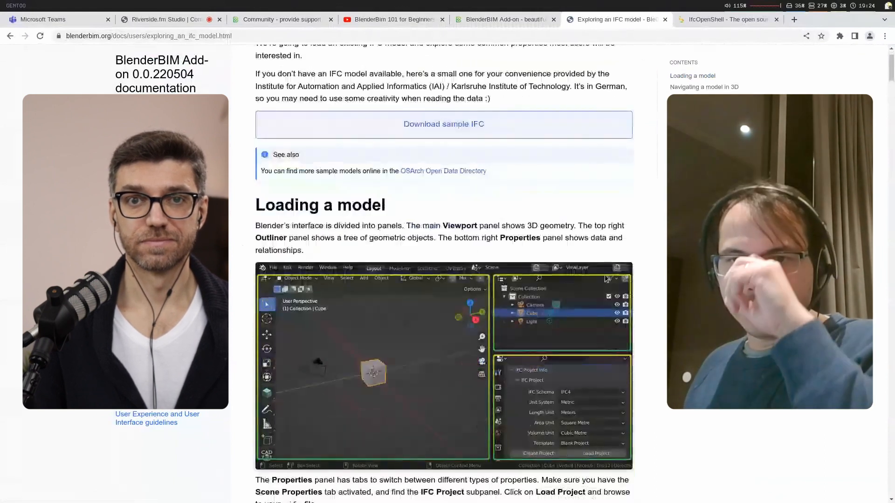
scroll(345, 294, down, 2)
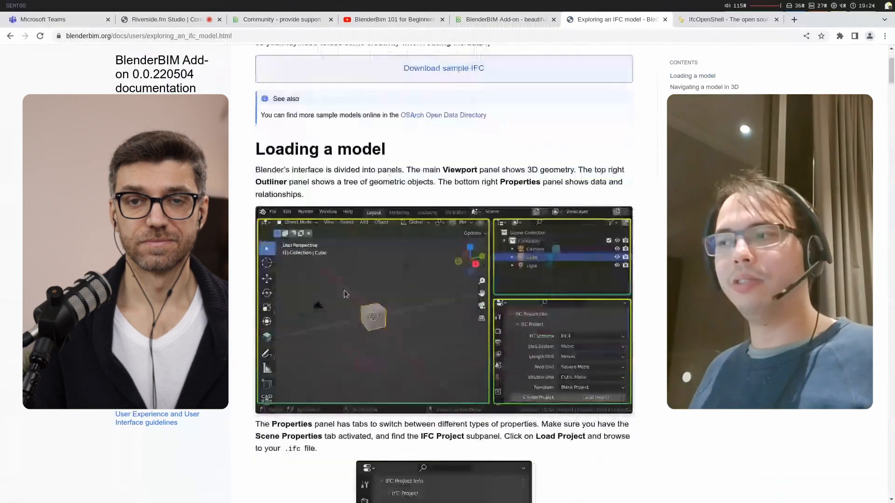
scroll(345, 294, down, 2)
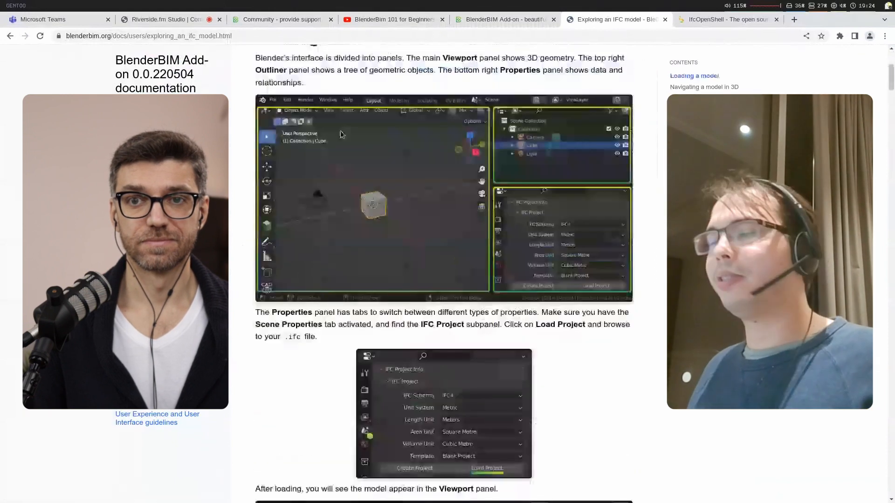
scroll(580, 141, down, 1)
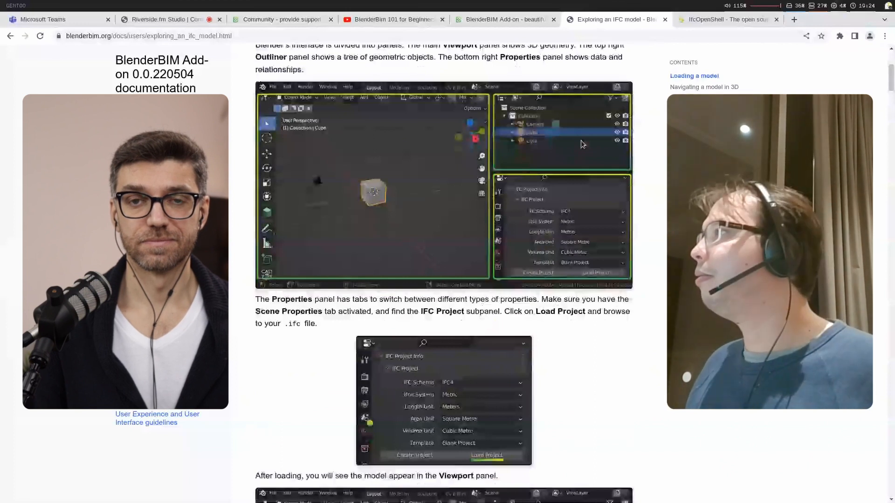
scroll(482, 76, up, 3)
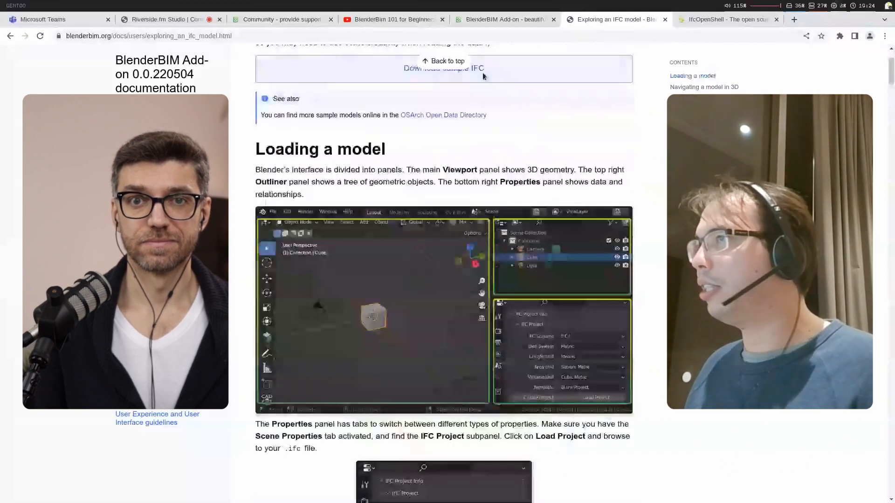
scroll(483, 76, down, 10)
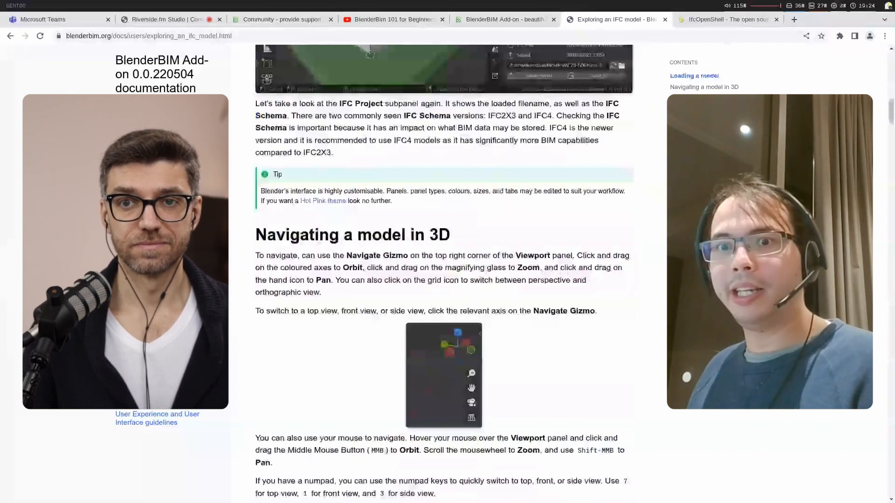
Step: View the guide's sections on element classes, attributes and properties, and finding the location of objects
click(697, 109)
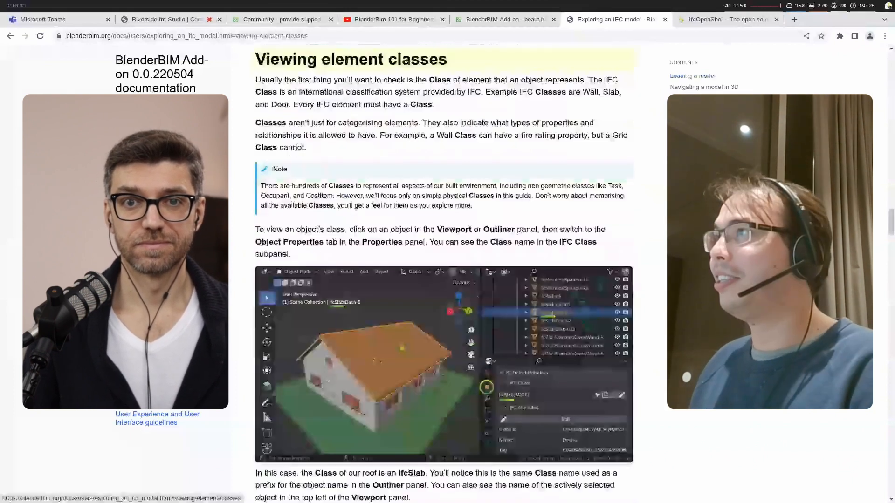
click(697, 120)
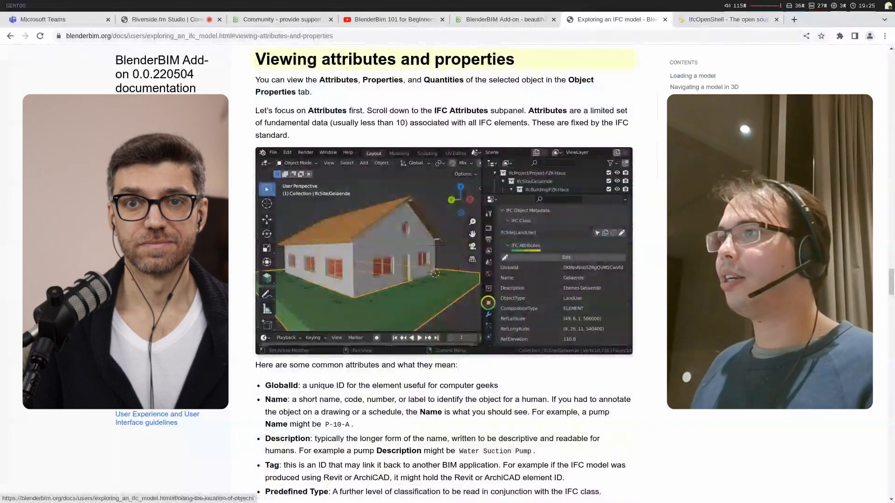
click(710, 144)
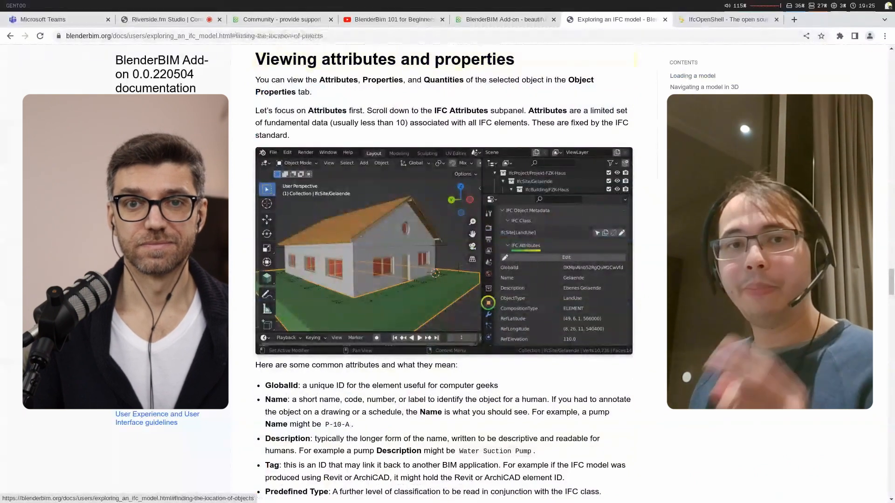
scroll(443, 252, down, 2)
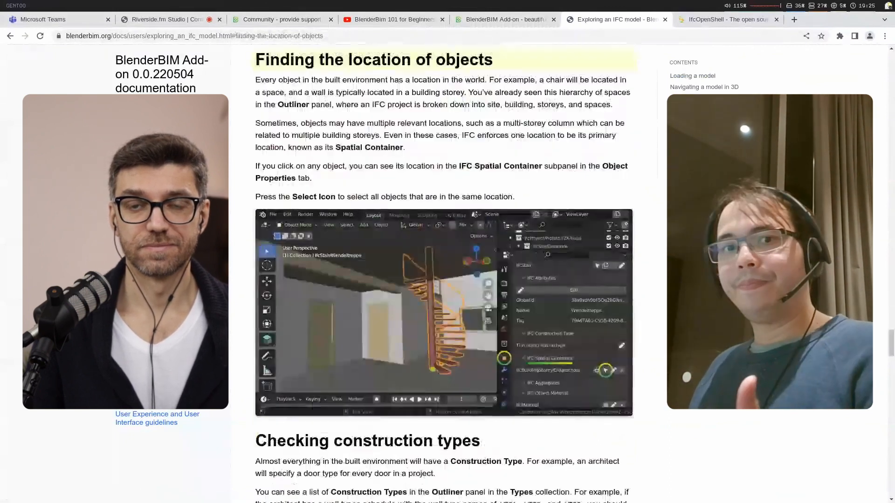
Step: Revisit the BlenderBIM home page and examine the IfcOpenShell site's features and supporter listing
click(521, 19)
scroll(413, 200, up, 8)
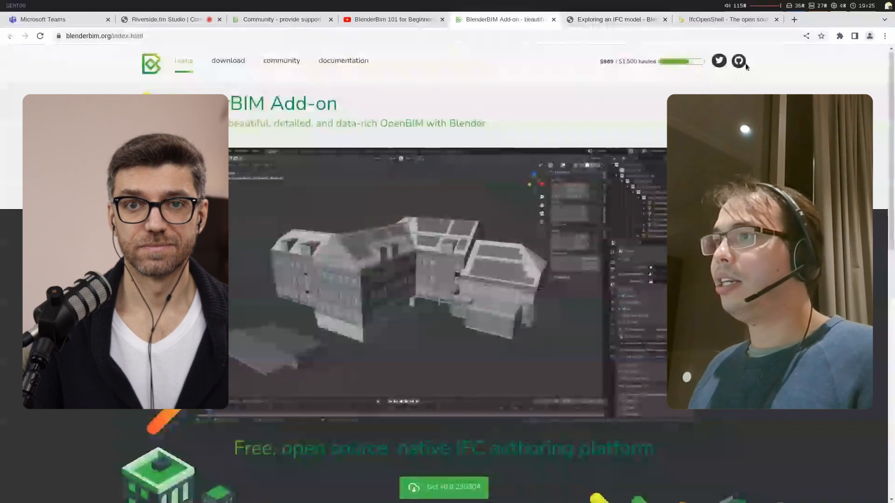
click(739, 20)
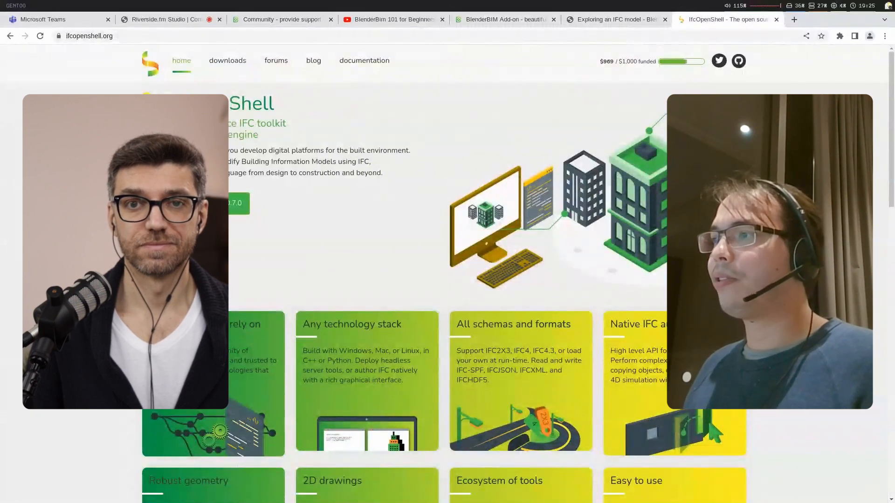
drag(892, 165, 892, 223)
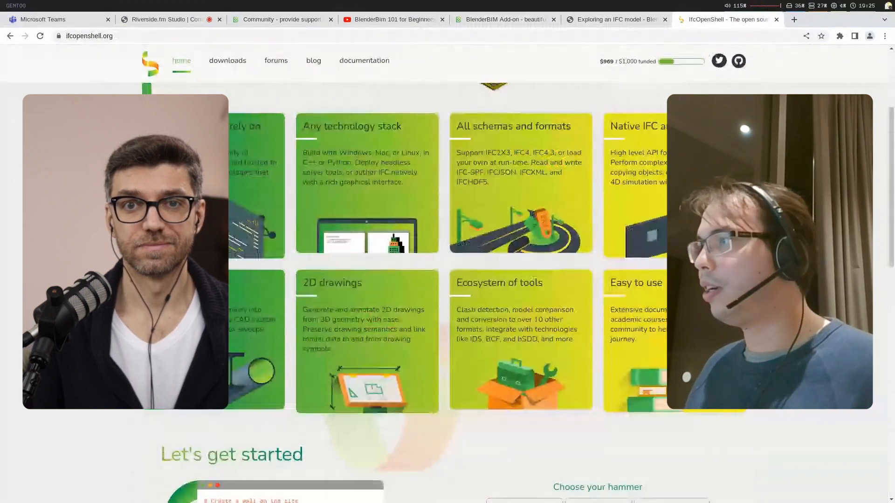
drag(892, 237, 894, 431)
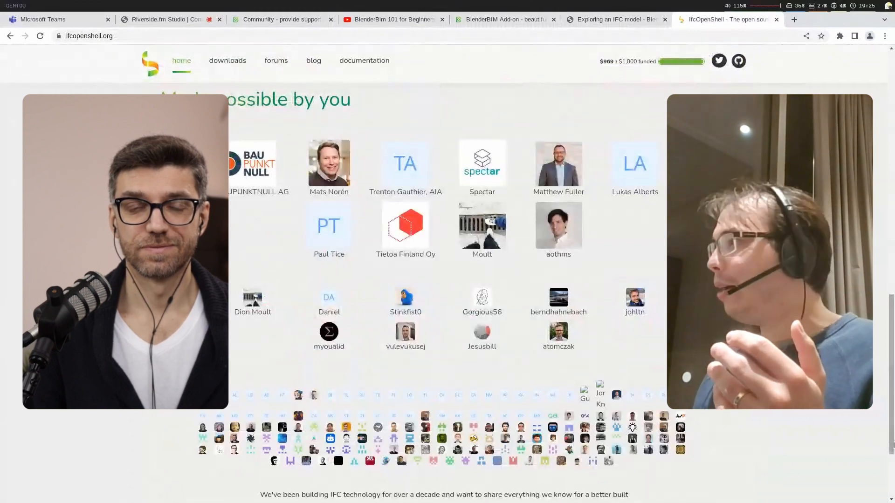
drag(892, 445, 893, 450)
Step: Switch to Blender and view the default cube scene from a different angle
key(super+4)
middle_drag(375, 235, 390, 220)
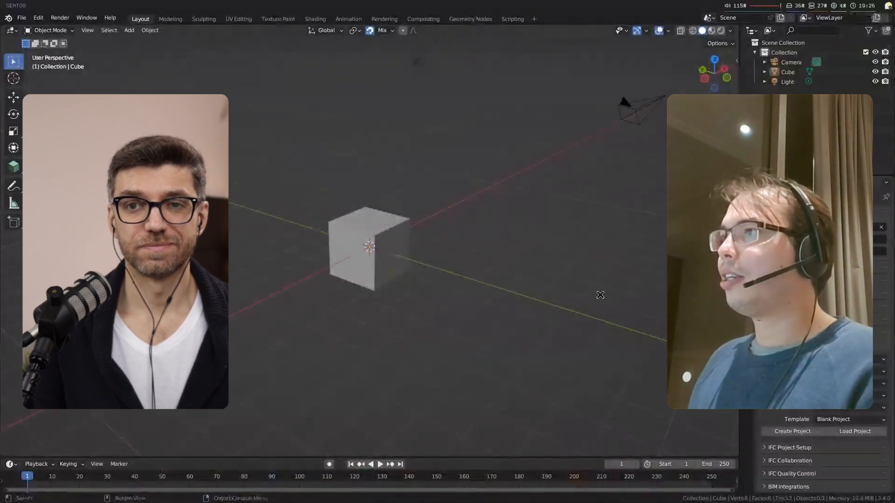
key(ctrl+q)
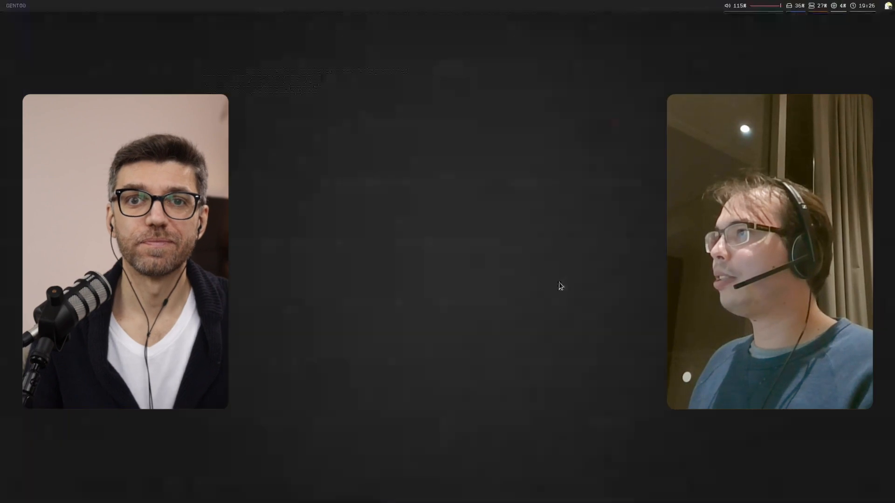
Step: Switch to the browser, open the documentation's sample model AC20-FZK-Haus.ifc and save it to disk
key(super+2)
click(514, 22)
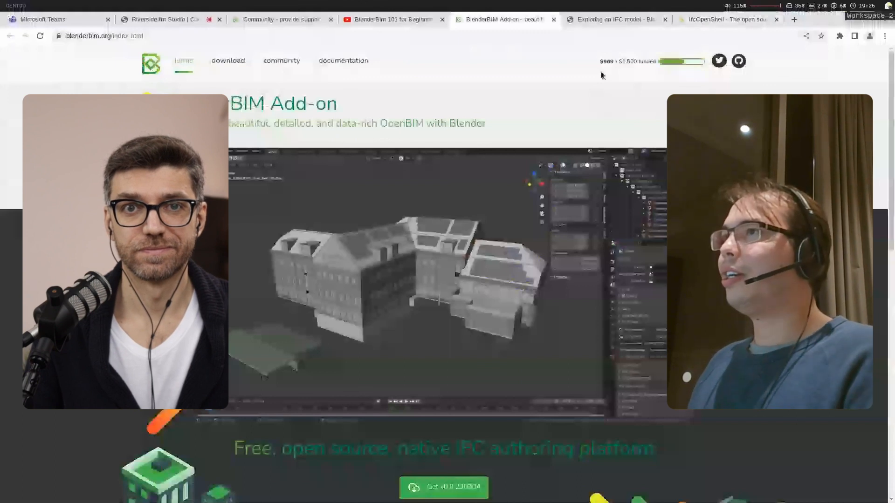
key(ctrl+Tab)
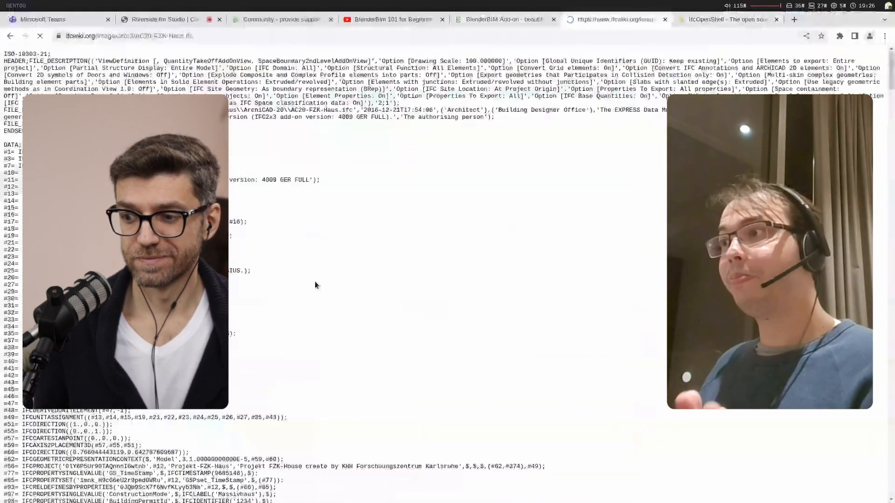
key(ctrl+s)
Step: Switch to Blender, delete all default scene objects and open the file browser for loading an IFC project
key(super+4)
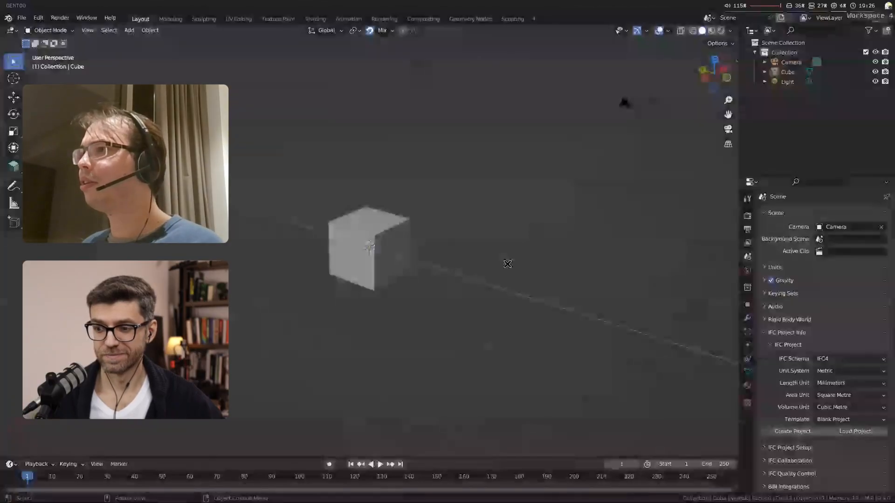
key(a)
key(Delete)
click(864, 432)
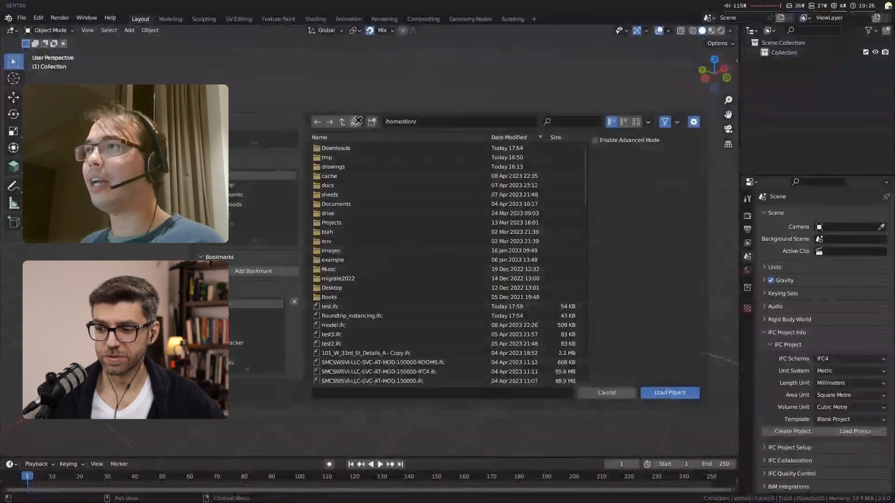
click(536, 136)
click(536, 137)
Step: Save the AC20-FZK-Haus sample again from the browser and return to Blender's project file browser
key(super+2)
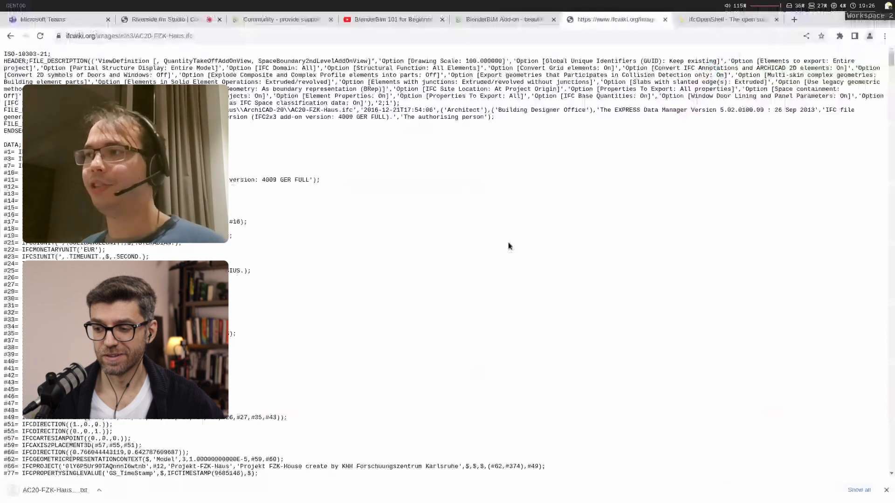
key(ctrl+s)
key(Return)
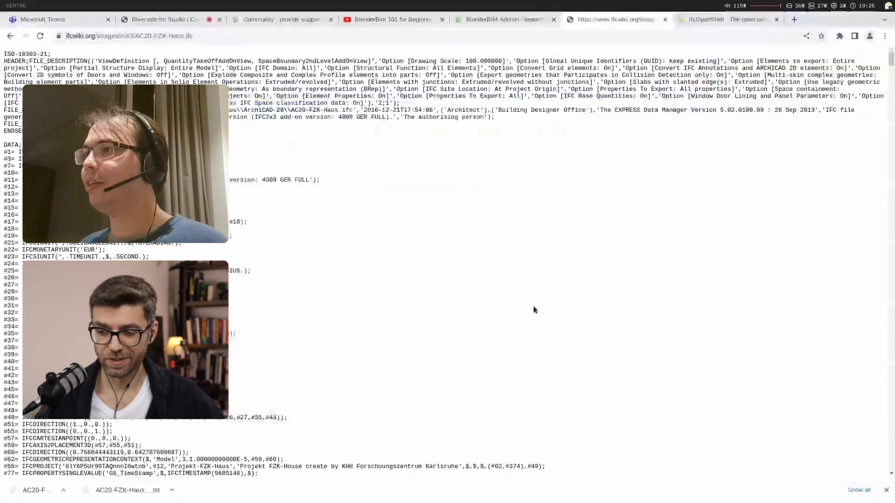
key(super+4)
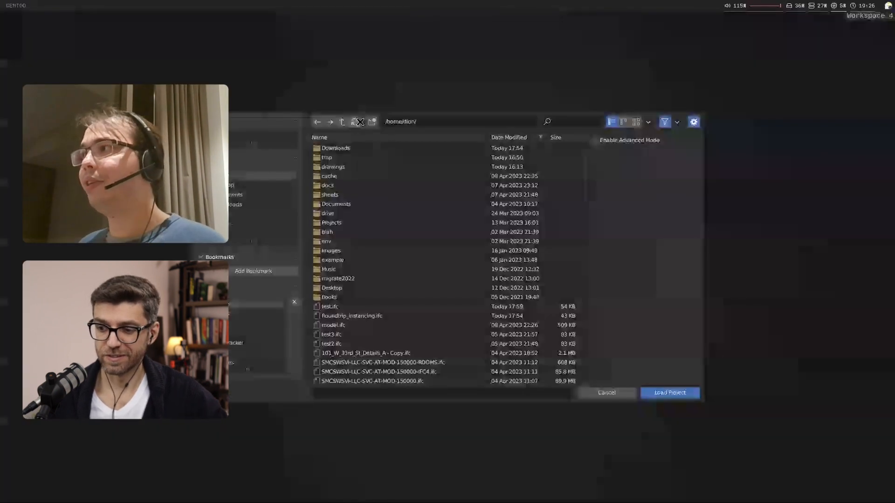
Step: Load the AC20-FZK-Haus.ifc project and select the house's roof slab in the model
click(347, 306)
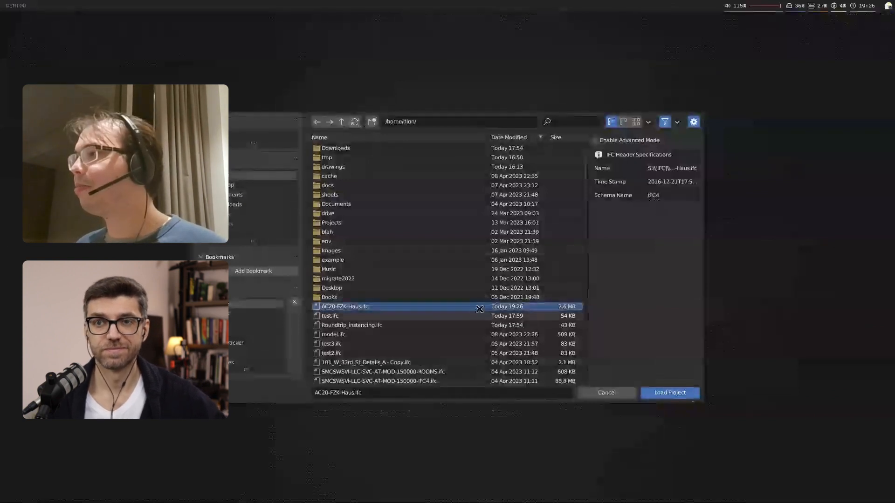
double_click(564, 307)
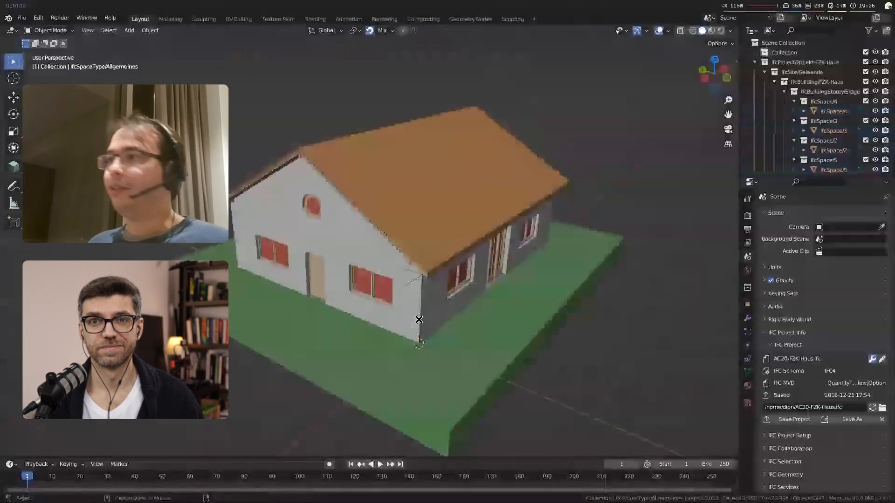
middle_drag(433, 345, 459, 252)
click(466, 270)
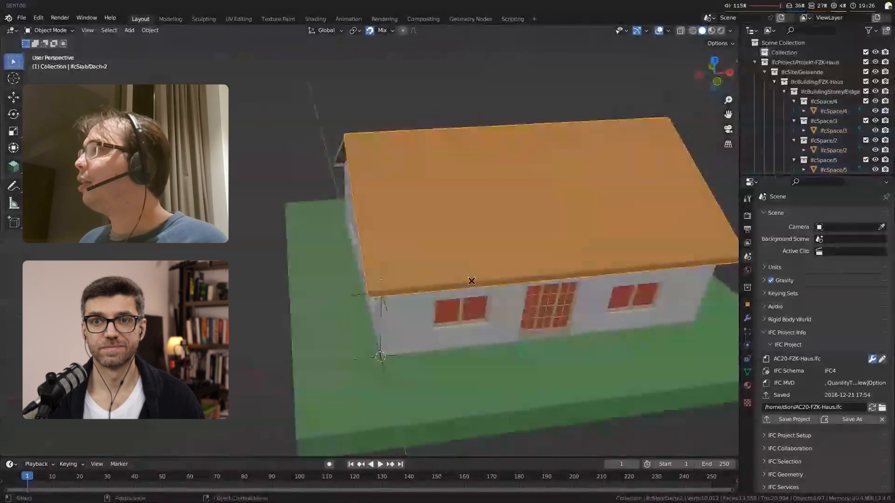
Step: Widen the outliner, collapse its hierarchy and expand the IFC project down to the elements of the Erdgeschoss storey
drag(740, 170, 638, 173)
key(shift+a)
key(shift+a)
click(653, 62)
click(662, 72)
click(673, 81)
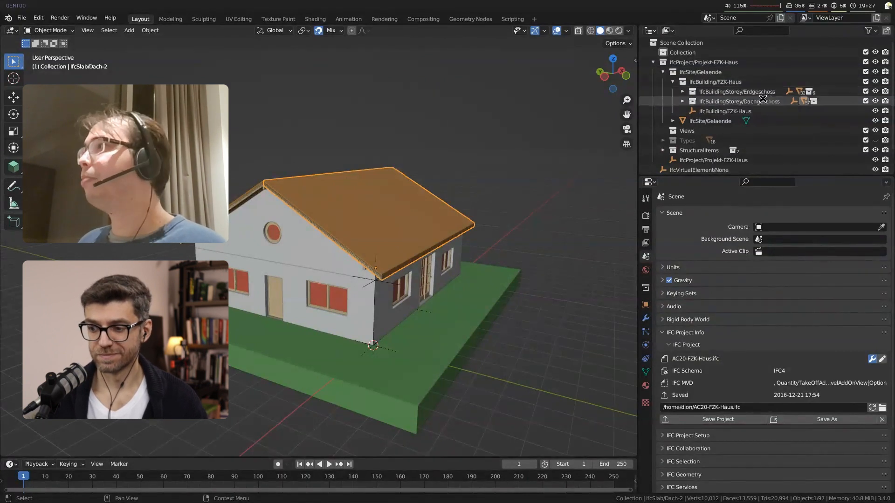
click(688, 91)
click(682, 91)
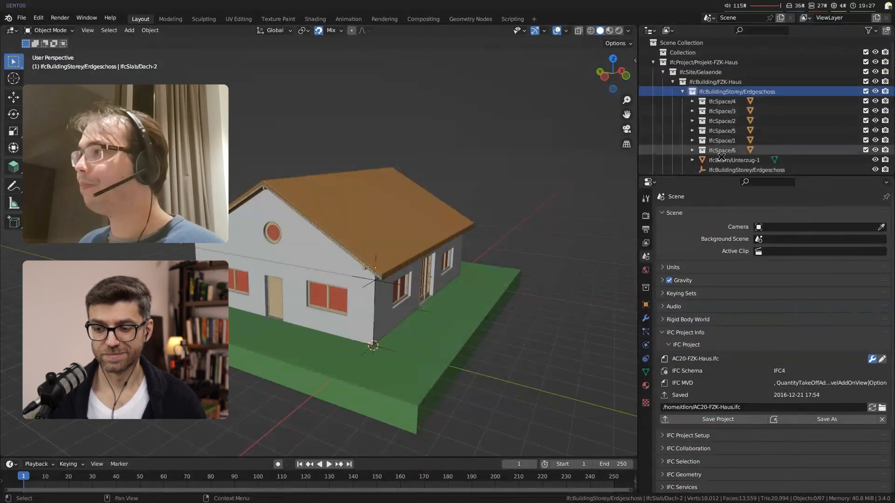
scroll(739, 148, down, 2)
scroll(739, 155, down, 3)
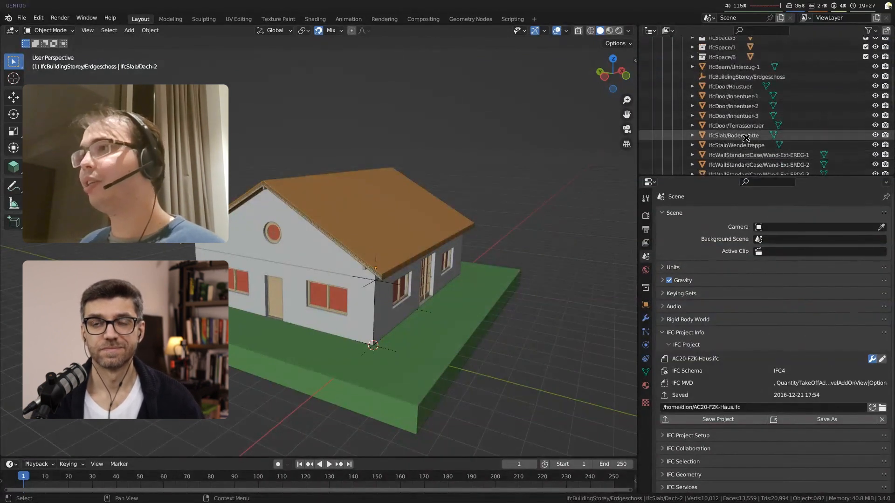
Step: Show the object properties, select the upper gable wall and display its IFC object metadata
click(645, 305)
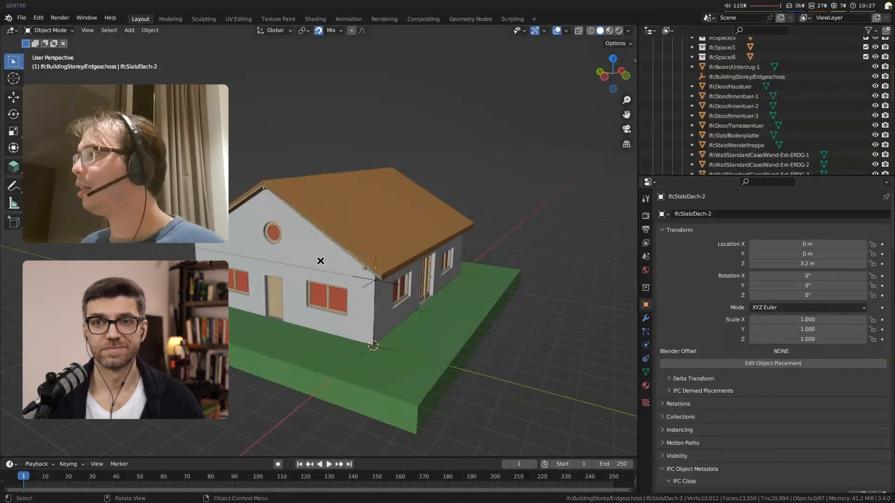
click(320, 260)
scroll(684, 359, down, 12)
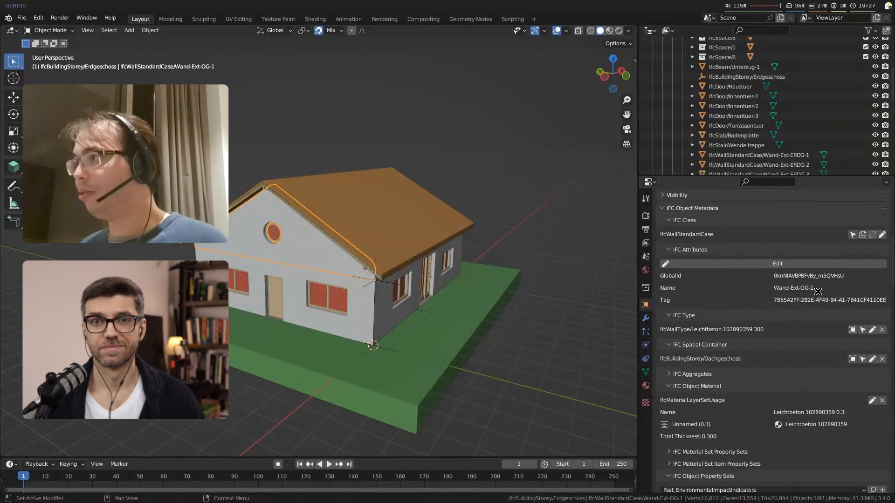
Step: Examine the gable wall's IFC attributes, type, spatial container, material and property sets, including ArchiCADProperties
scroll(818, 291, down, 1)
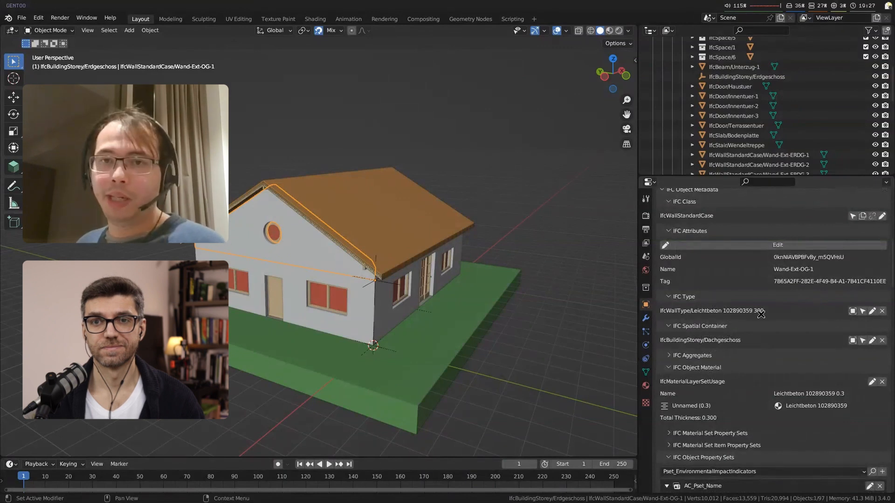
scroll(760, 315, down, 3)
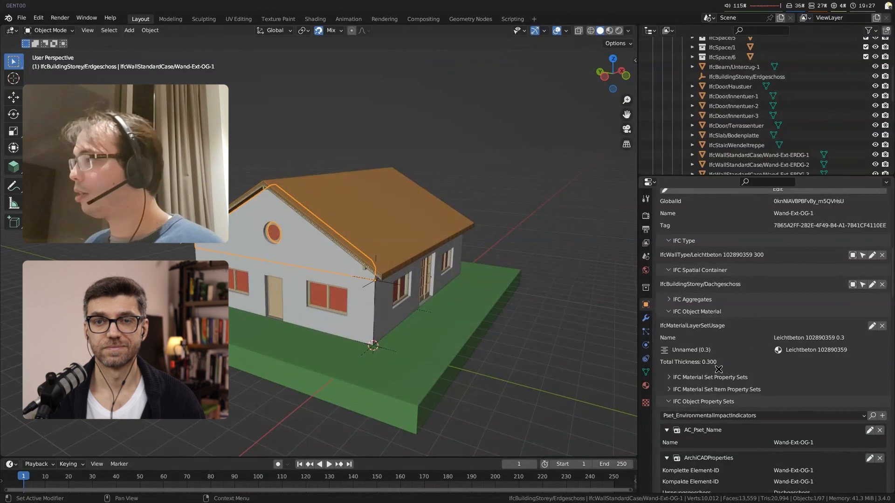
scroll(719, 361, down, 3)
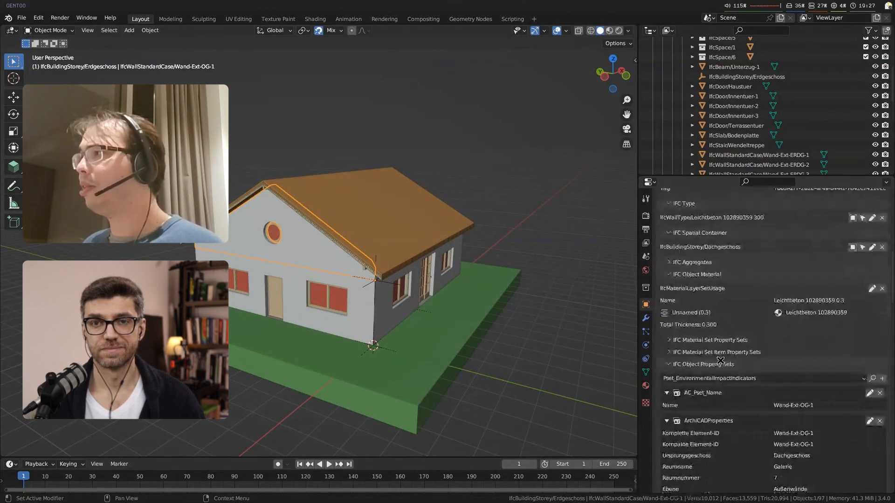
scroll(812, 363, down, 6)
scroll(812, 363, down, 2)
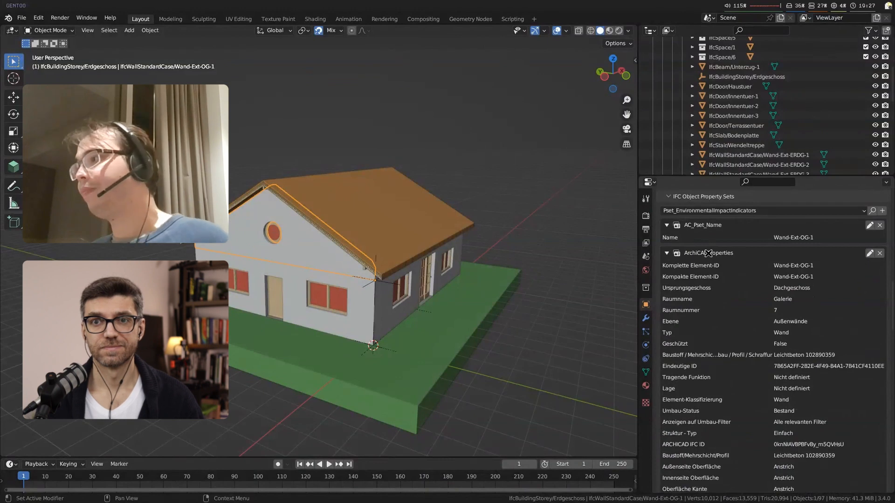
scroll(769, 303, down, 15)
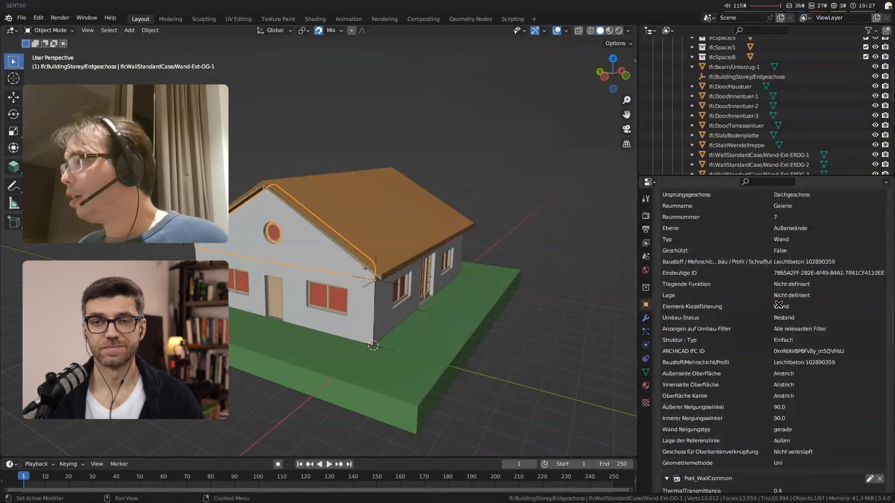
scroll(772, 310, down, 7)
drag(890, 403, 888, 228)
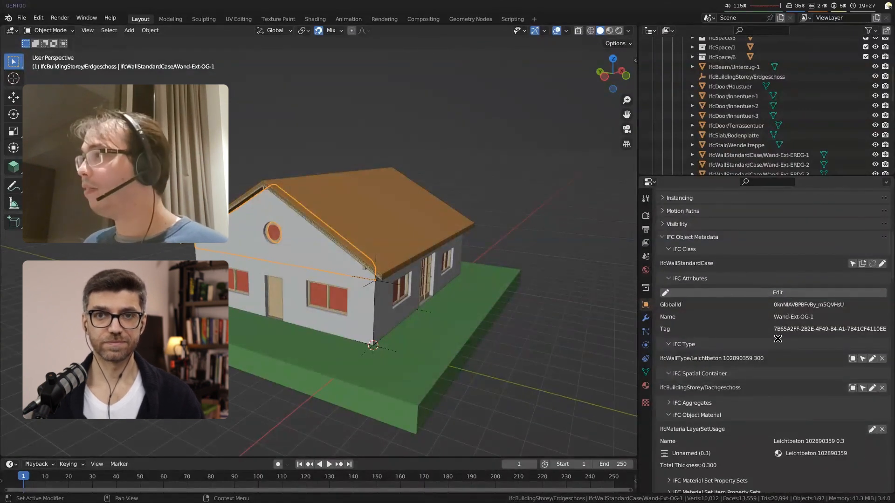
Step: Set the gable wall's IFC Name attribute to Waldo and save the attributes
click(796, 291)
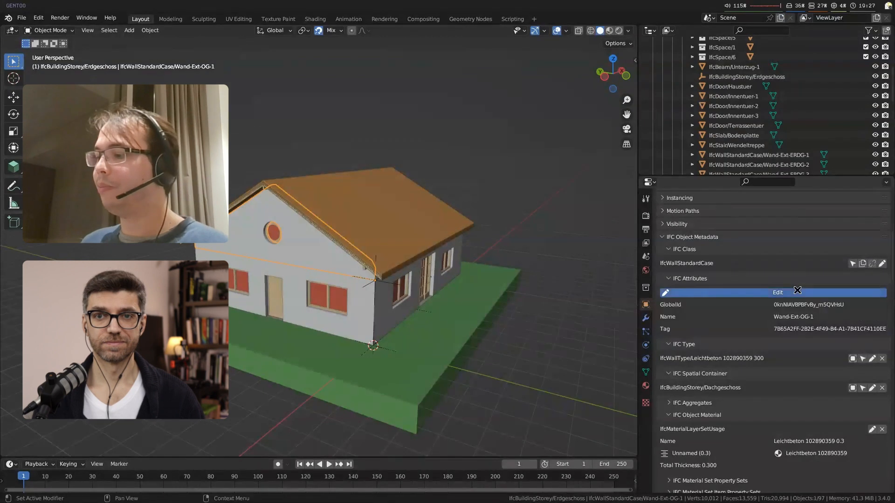
click(789, 317)
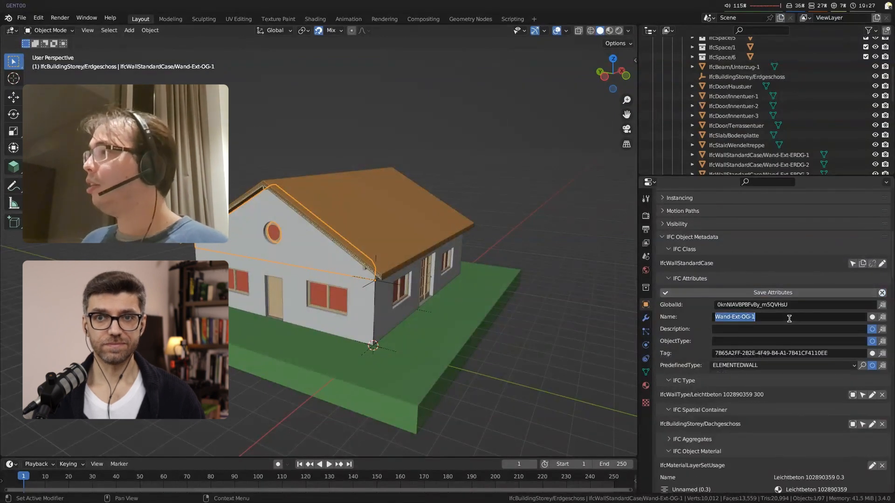
text(Waldo)
key(Return)
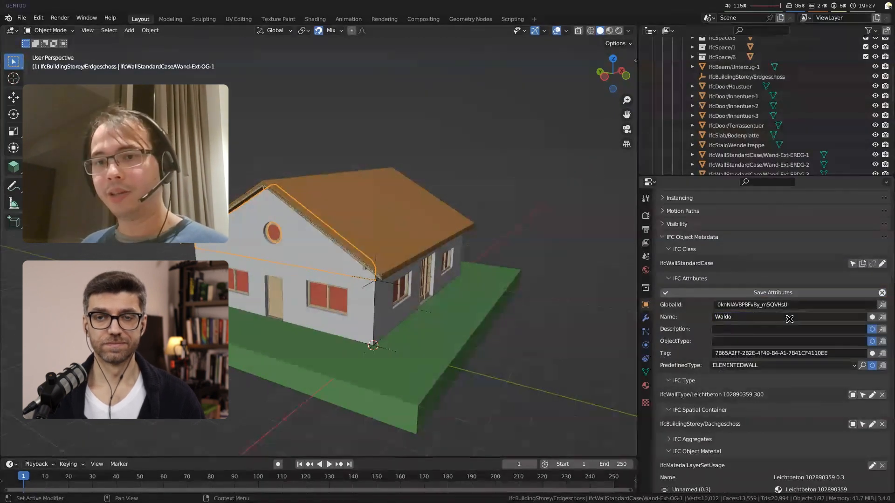
click(804, 294)
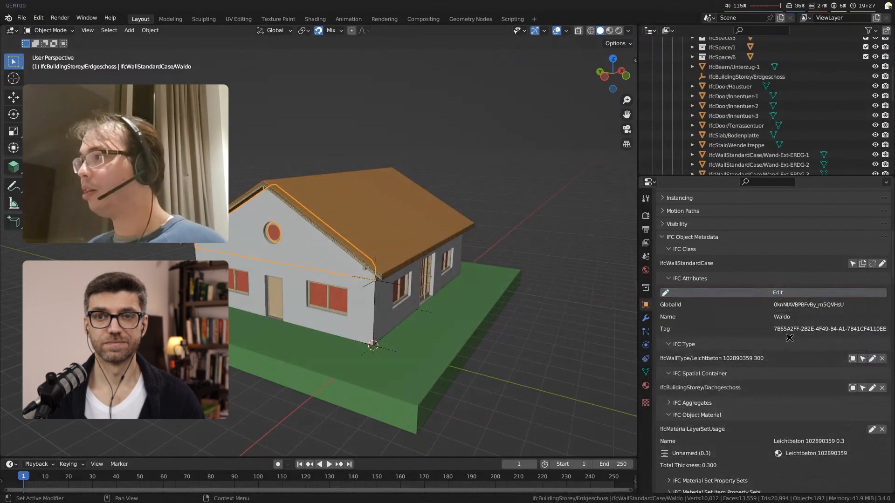
Step: View the IFC description of the wall's Name attribute, and leave attribute editing without saving
click(775, 293)
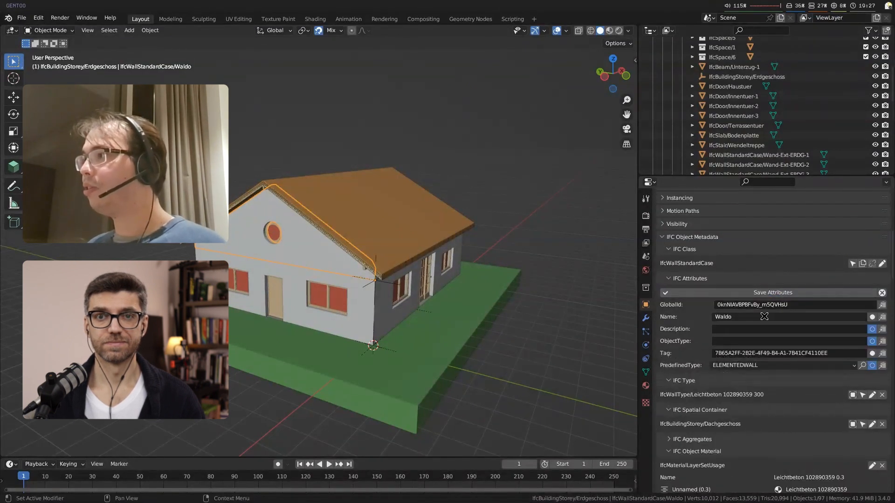
right_click(764, 316)
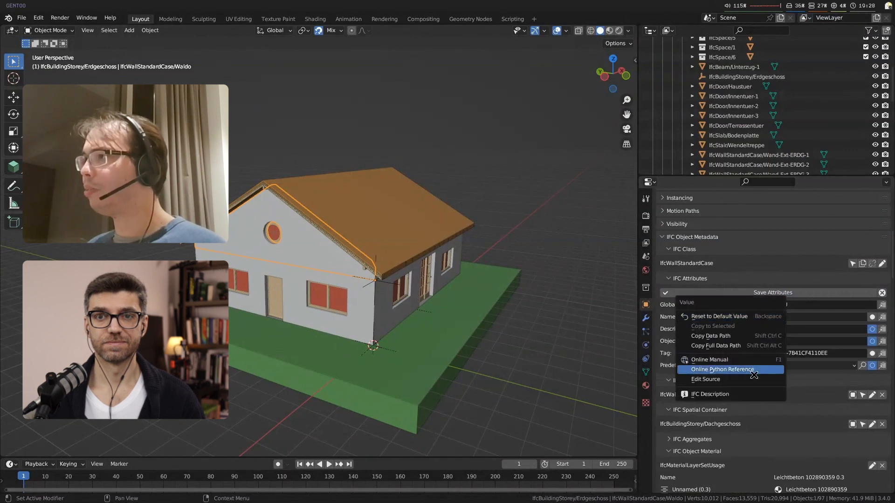
click(749, 392)
drag(749, 390, 605, 287)
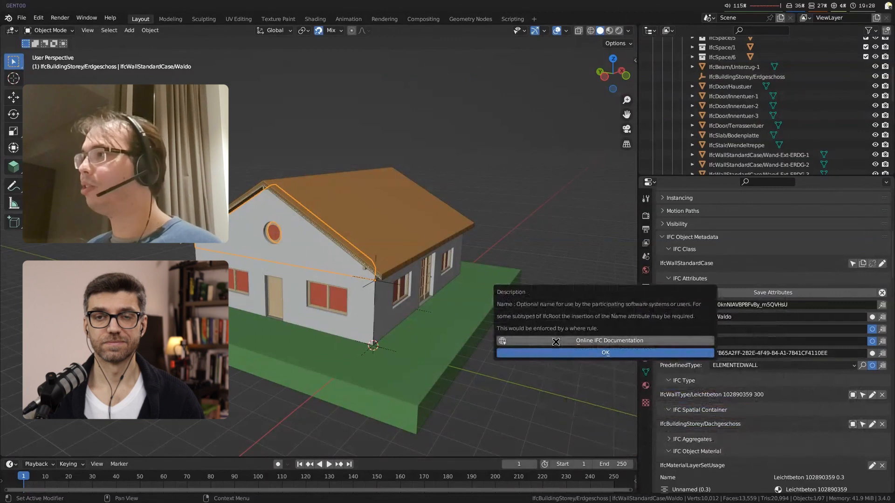
click(616, 354)
click(882, 292)
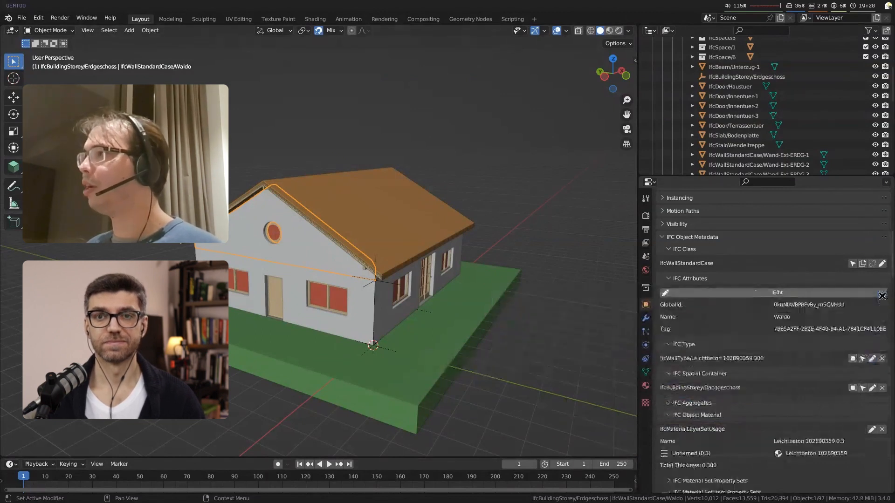
Step: Open the wall's IFC class for reassignment and browse the available classes
scroll(880, 308, down, 5)
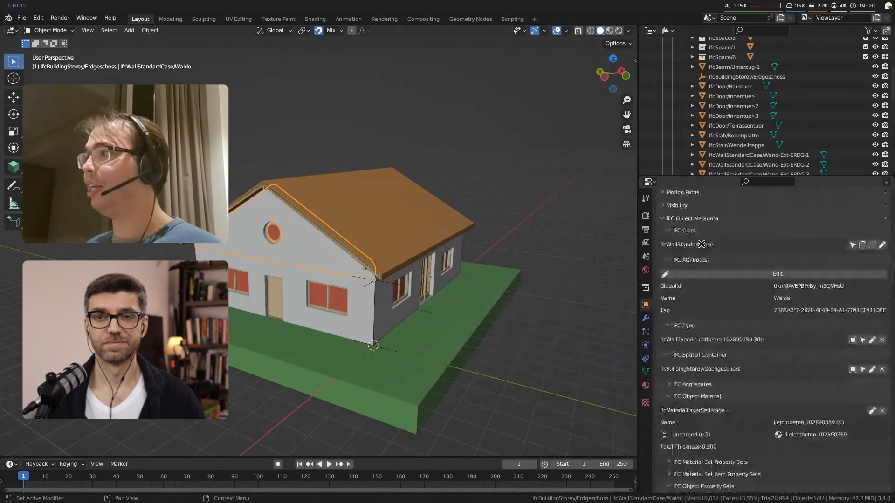
scroll(805, 261, up, 5)
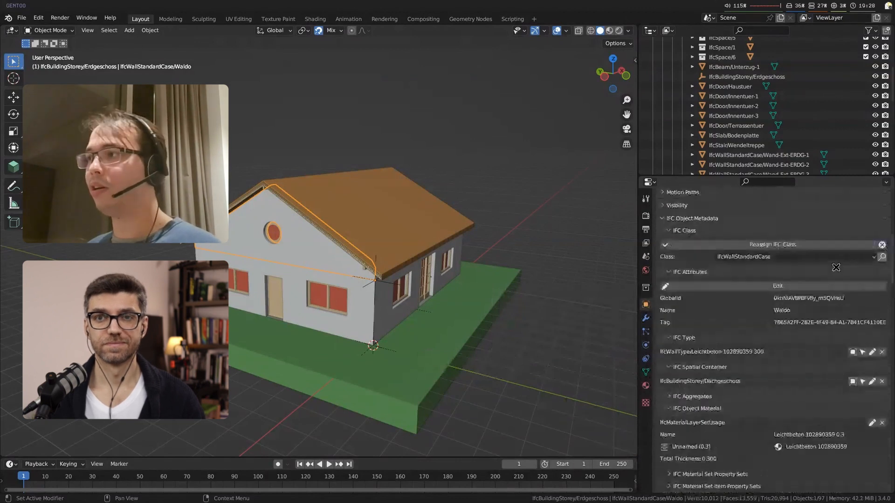
click(806, 260)
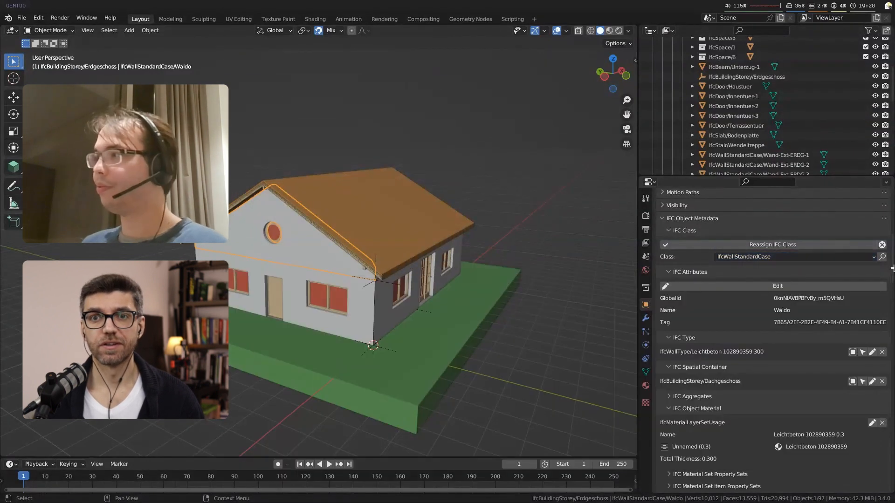
Step: Search the IFC classes for air and chill, and cancel the wall's class reassignment
click(882, 257)
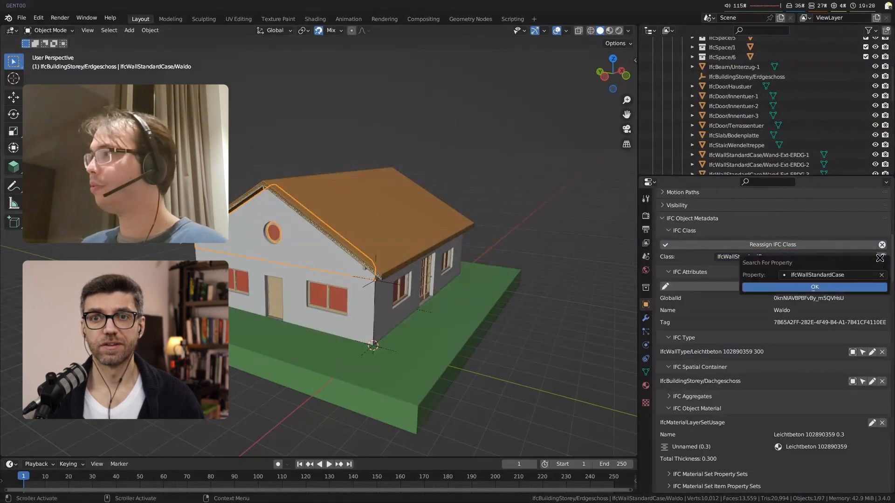
text(air)
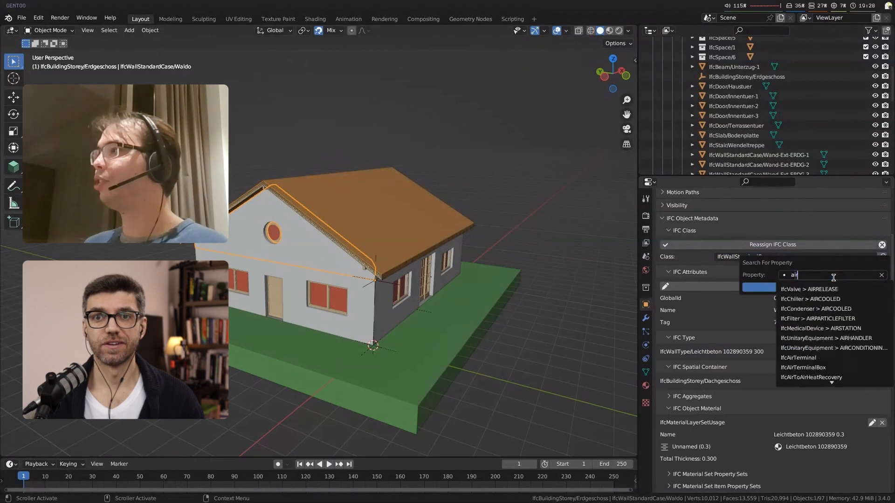
key(BackSpace)
key(BackSpace)
key(BackSpace)
text(chill)
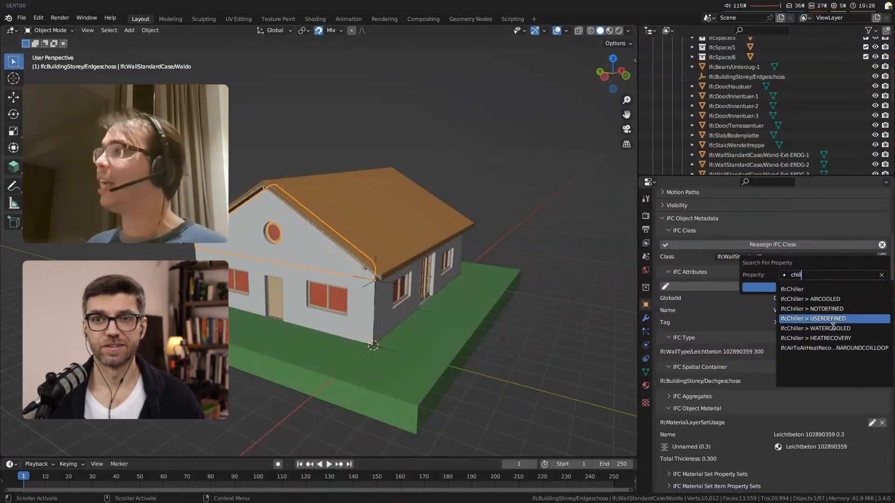
key(Escape)
key(Escape)
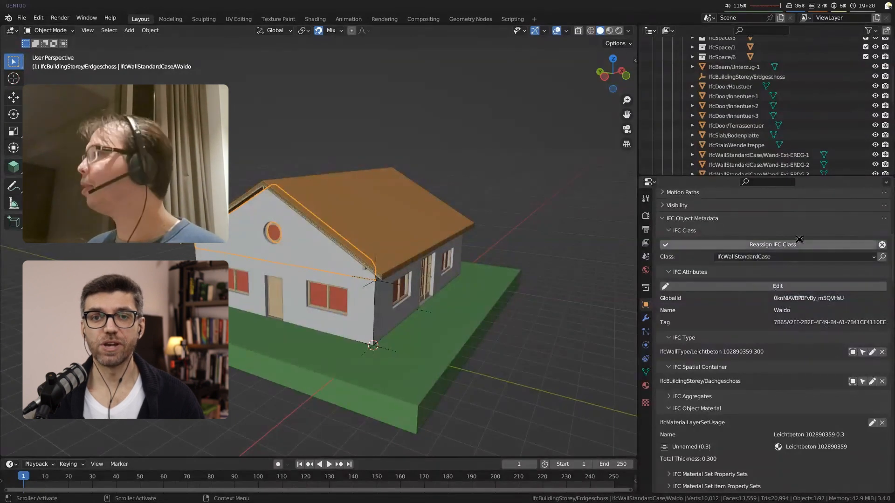
click(797, 257)
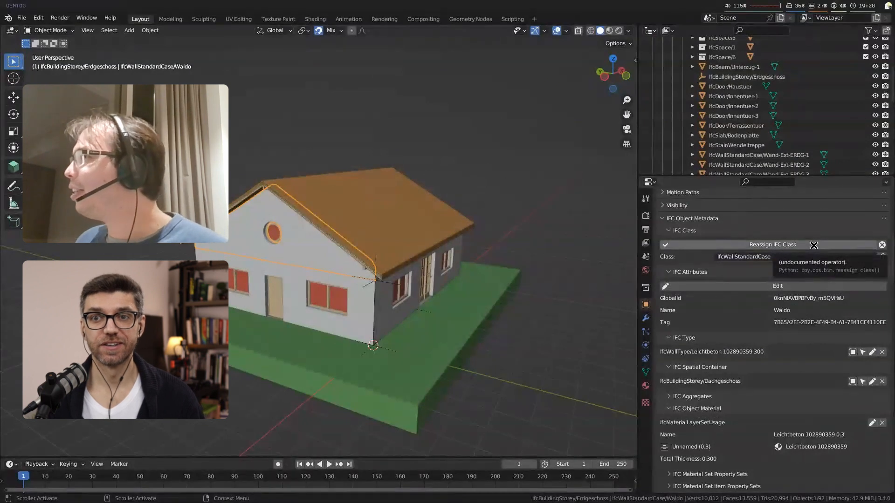
click(881, 244)
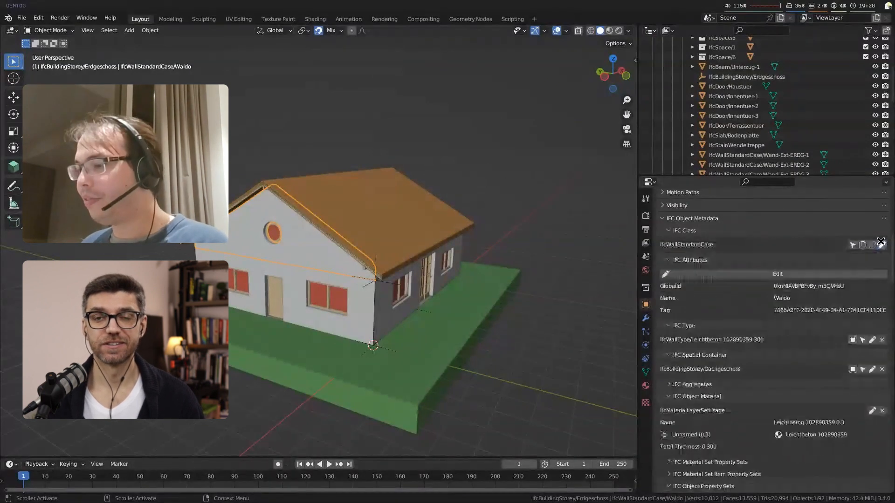
Step: Deselect the wall, show the BIM Documentation tools beside the model and load the project's drawings list
middle_drag(368, 280, 408, 346)
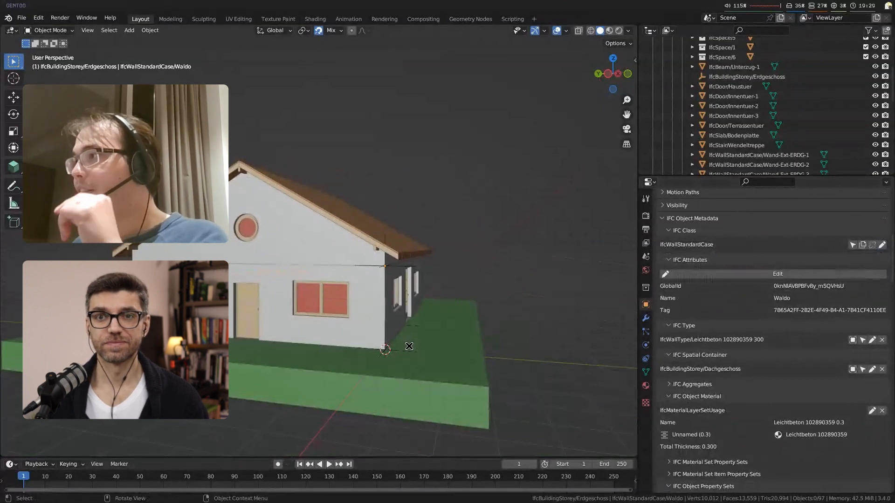
key(n)
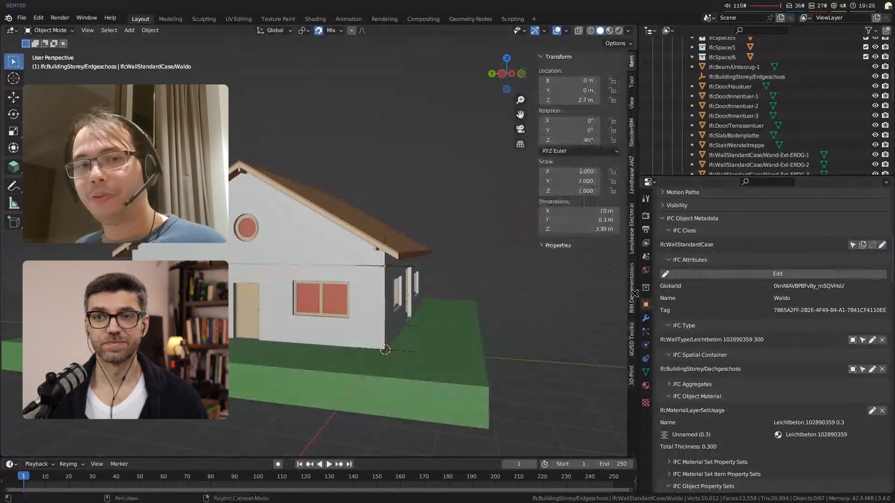
click(632, 292)
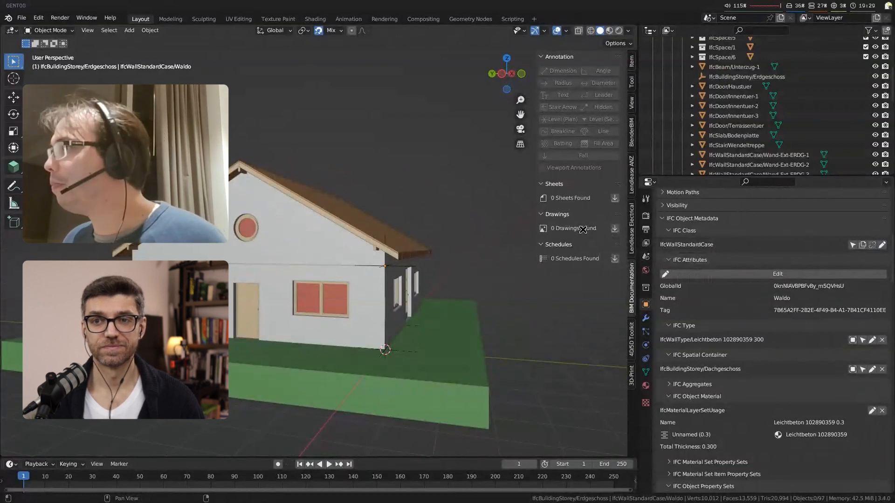
click(614, 229)
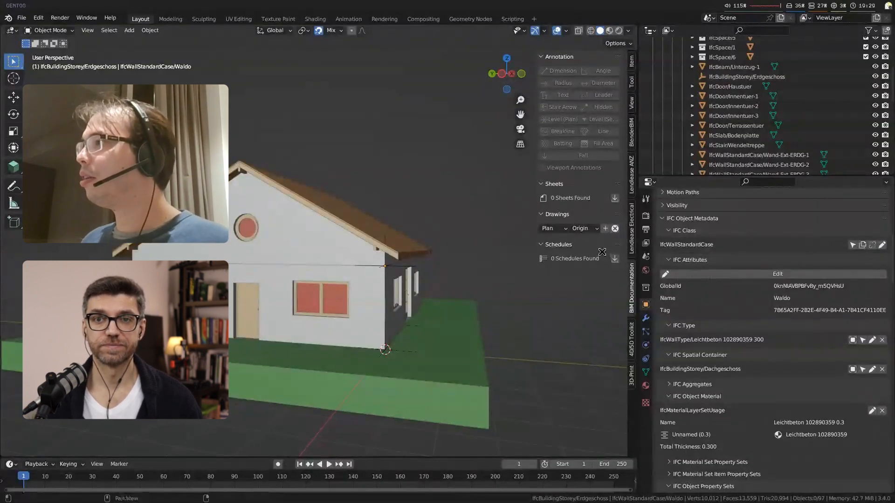
Step: Create a plan drawing located at the Erdgeschoss storey and generate the ERDGESCHOSS PLAN drawing
click(591, 228)
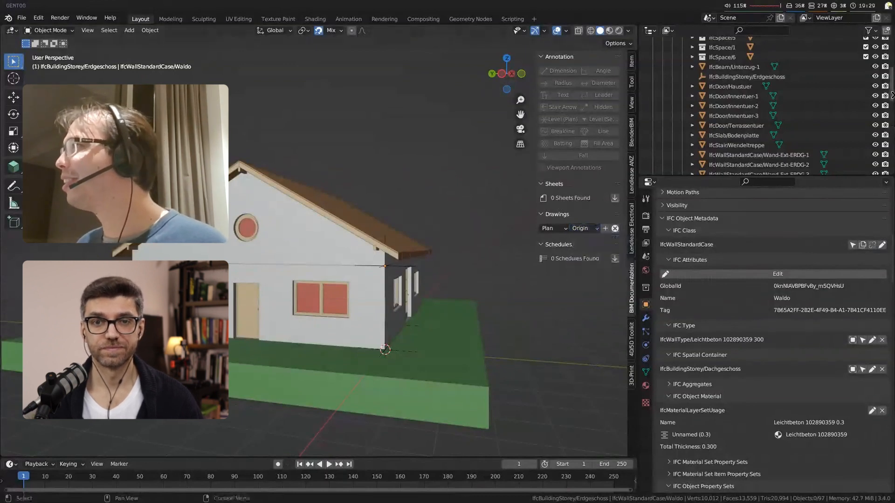
scroll(788, 82, up, 5)
click(684, 92)
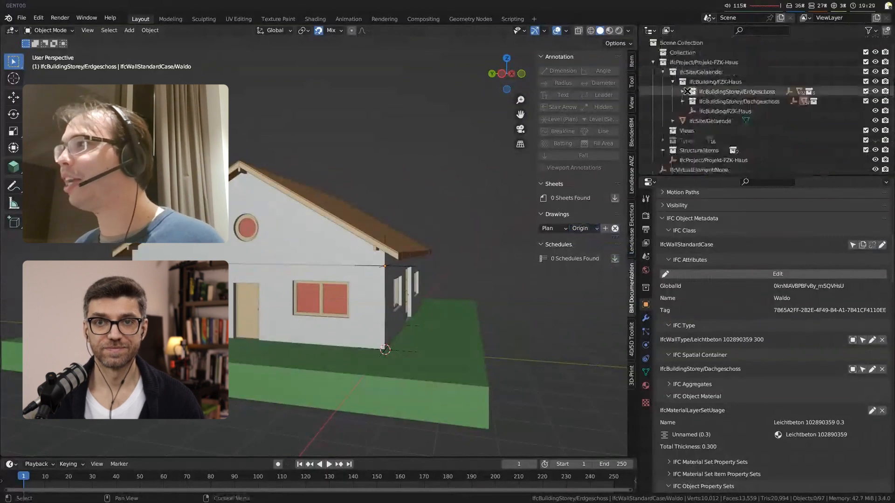
click(582, 228)
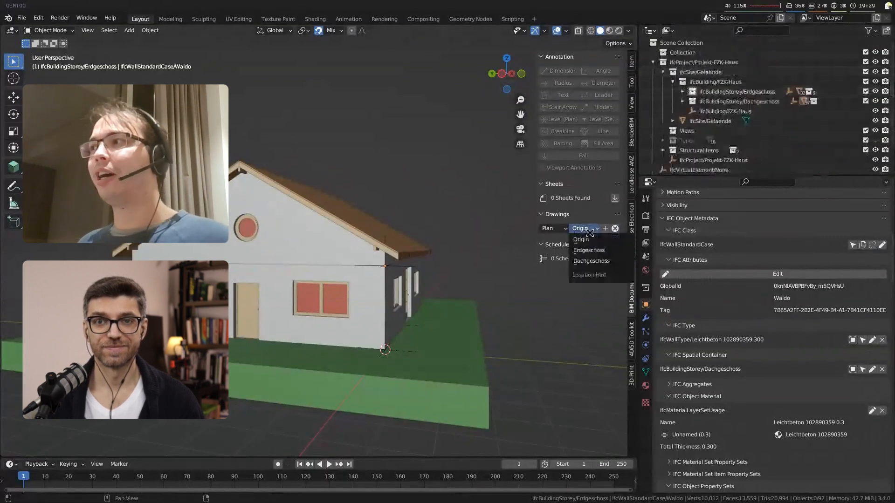
click(601, 252)
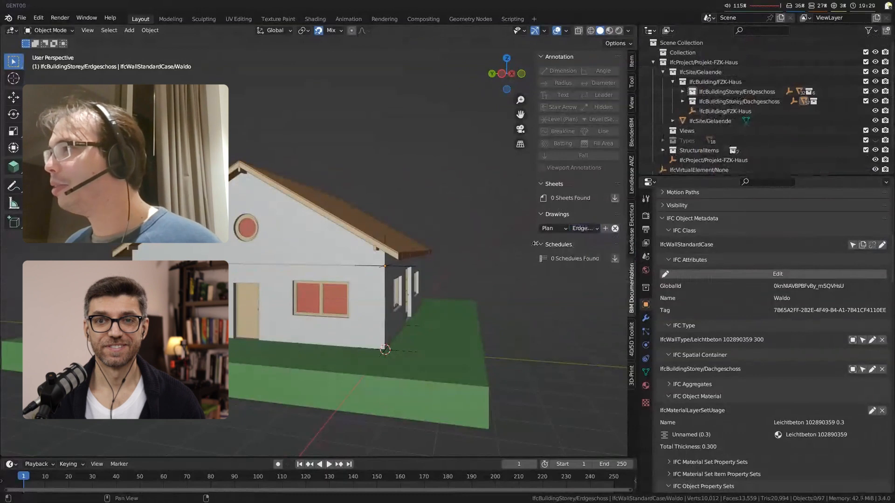
click(606, 229)
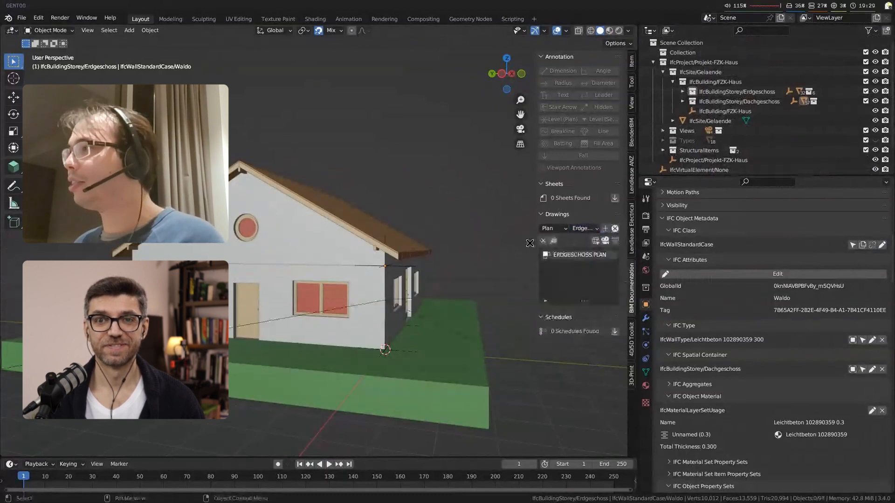
click(602, 241)
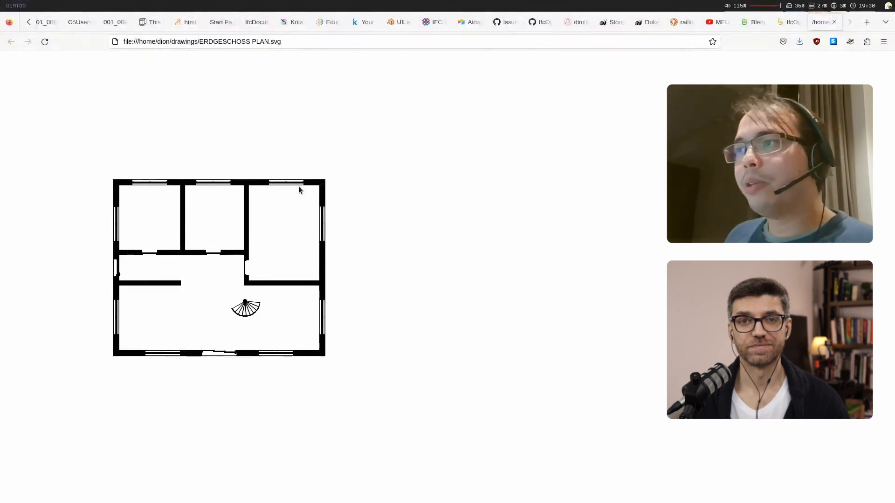
Step: Switch from the browser back to Blender, select the Innentuer-2 inner door and examine its IFC property sets
key(super+3)
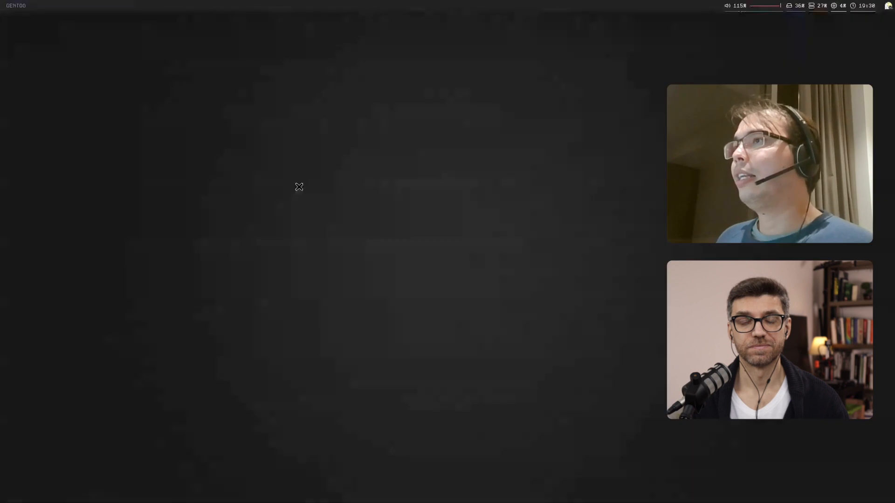
key(super+4)
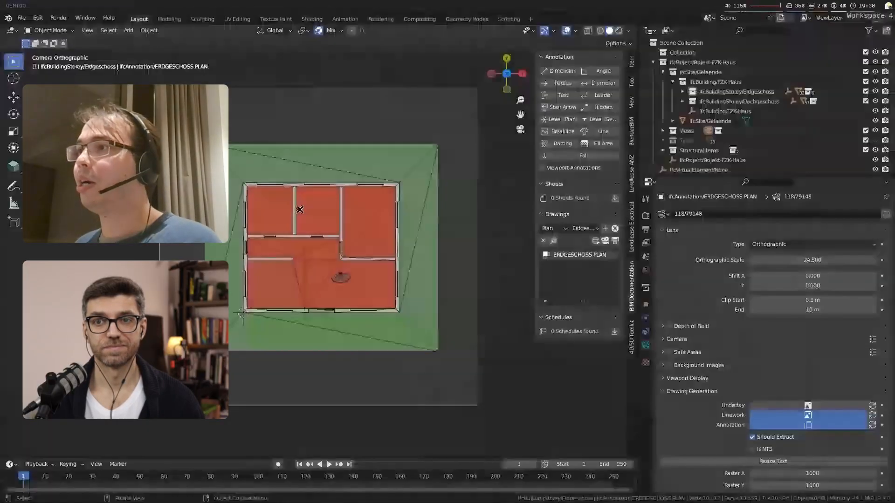
click(317, 236)
click(645, 305)
drag(891, 259, 890, 316)
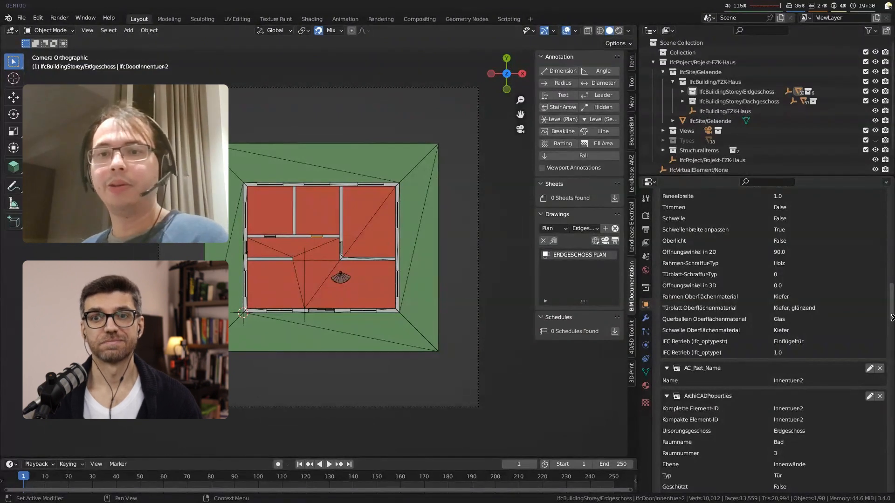
drag(891, 318, 891, 311)
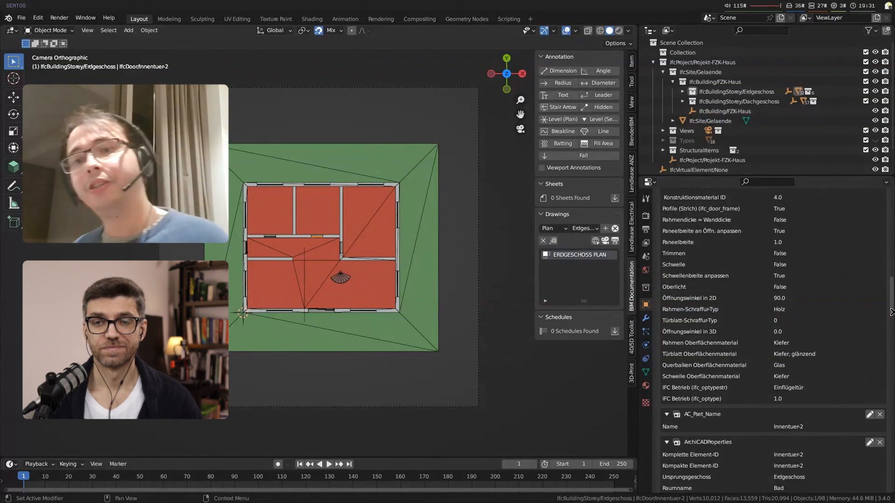
Step: Collapse the door's object property sets, expand its IFC representations and examine the door up close in the plan
scroll(891, 290, up, 1)
scroll(683, 381, up, 12)
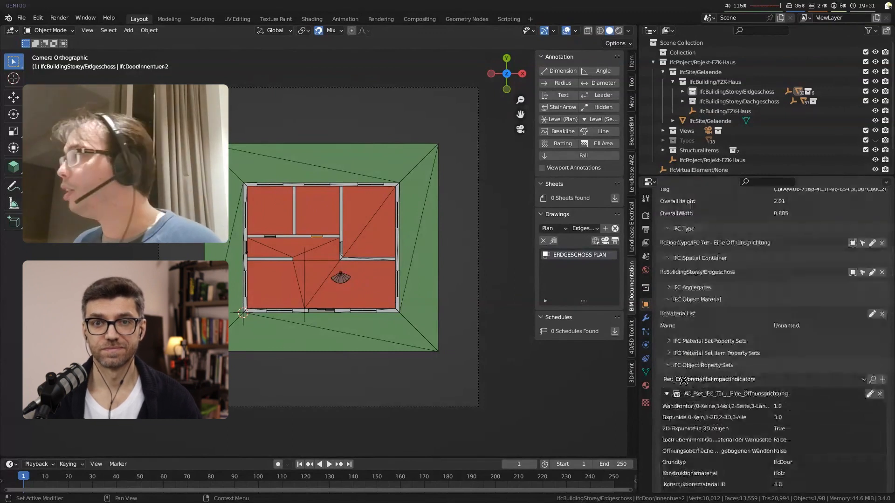
click(685, 370)
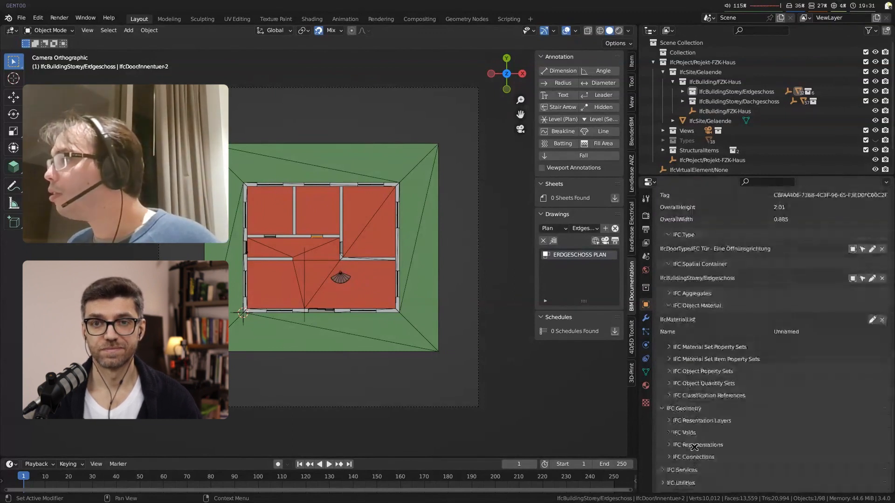
click(689, 444)
scroll(691, 443, down, 3)
scroll(341, 241, up, 8)
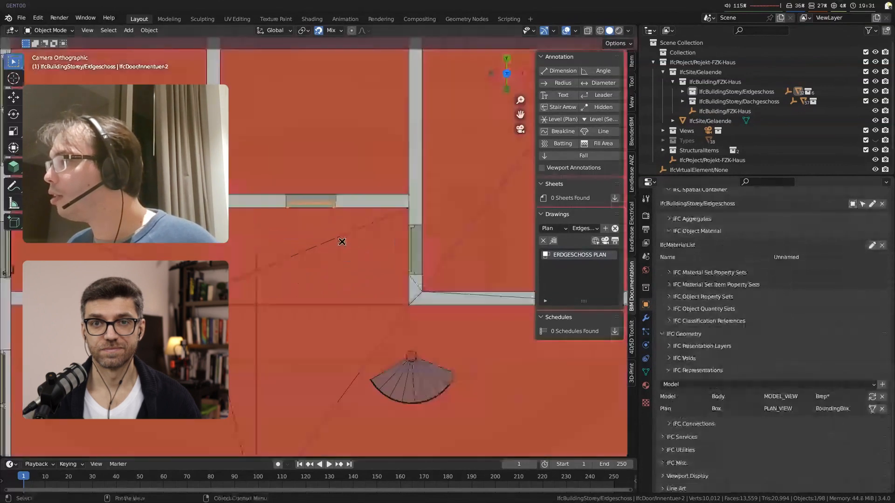
scroll(341, 242, up, 3)
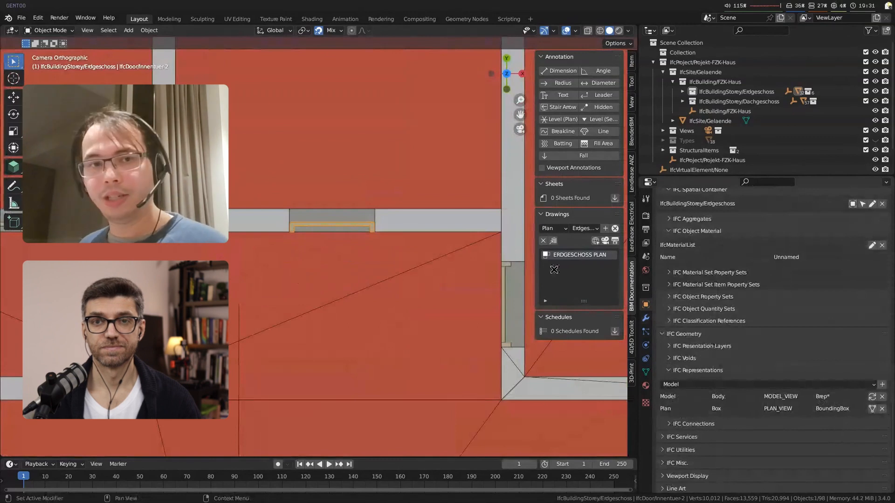
Step: Isolate the door to inspect its 3D geometry, restore the full model, then check the SVG plan in the browser and return to Blender
key(KP_Divide)
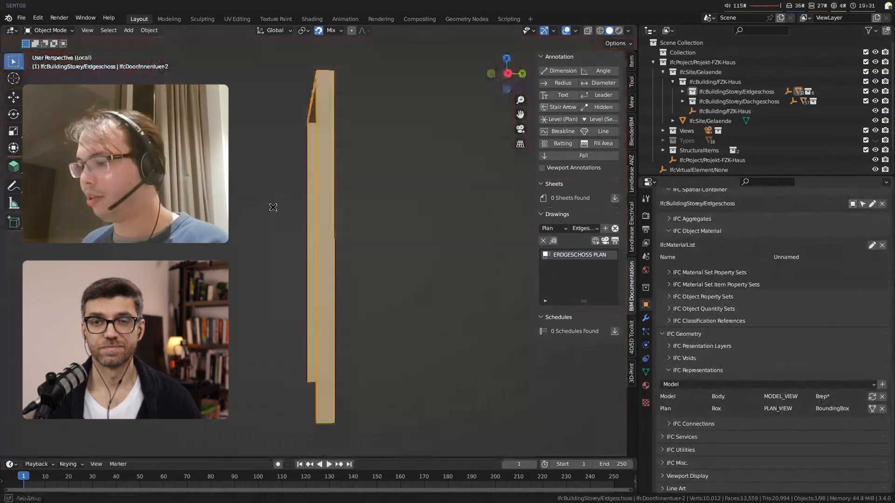
middle_drag(274, 206, 281, 176)
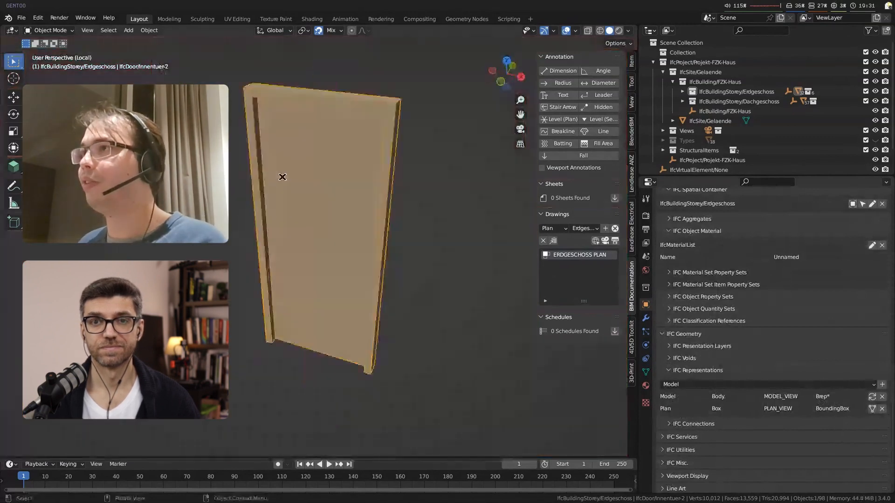
key(KP_Divide)
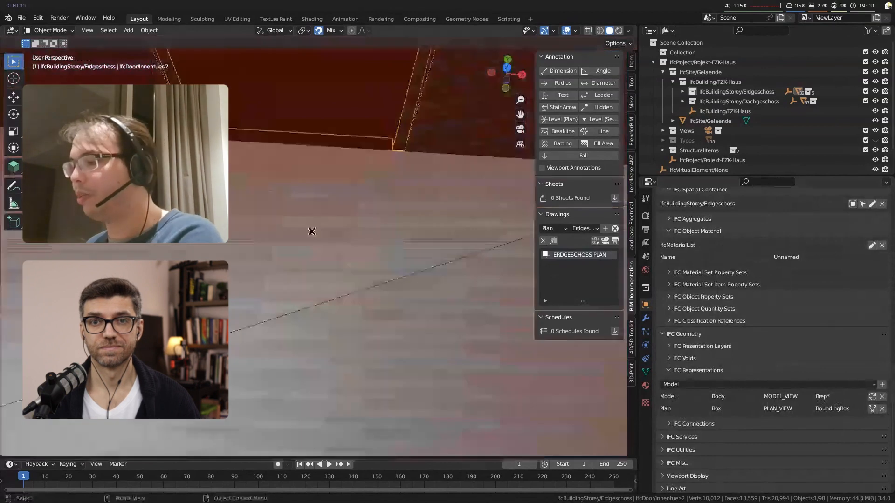
scroll(312, 231, down, 4)
middle_drag(312, 232, 295, 217)
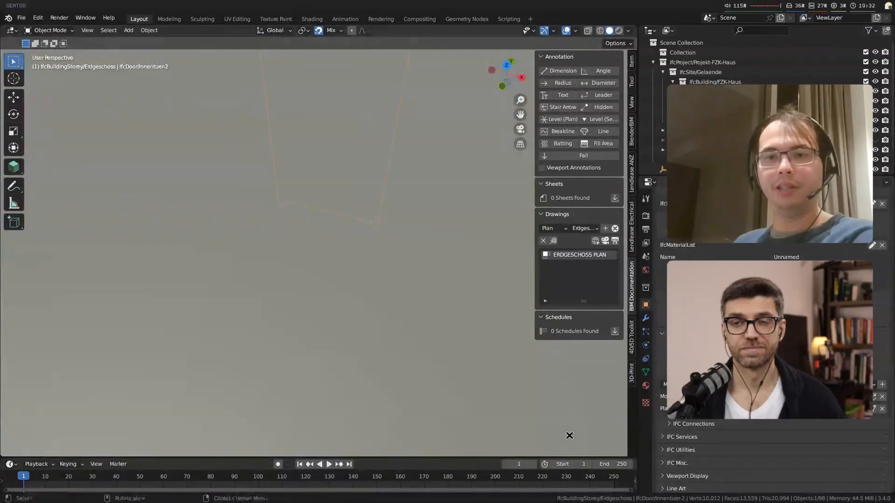
key(super+2)
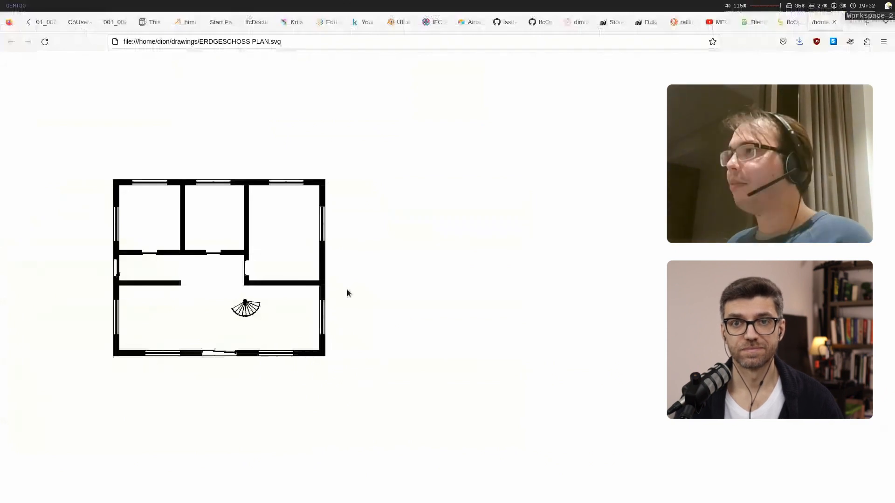
key(super+4)
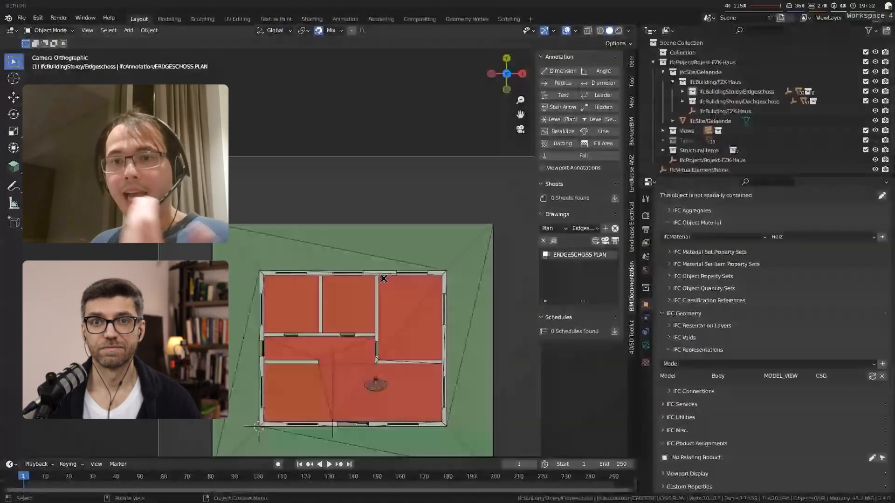
Step: Add a horizontal dimension annotation about 6.1 m long to the ground floor plan and move it along Y to just outside the house
shift+right_click(270, 203)
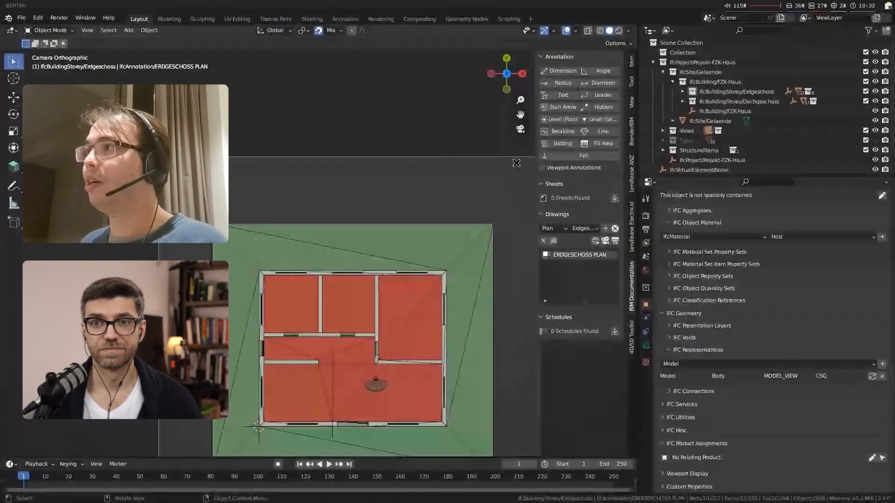
click(563, 71)
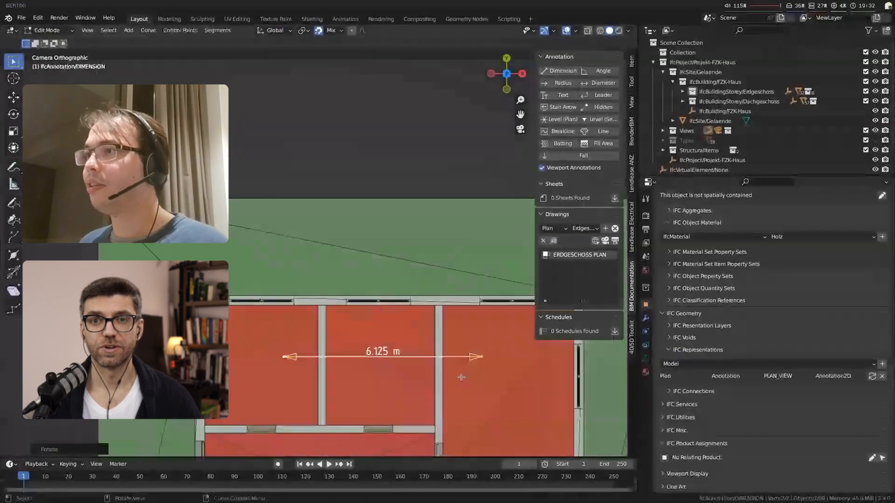
key(g)
key(y)
click(437, 247)
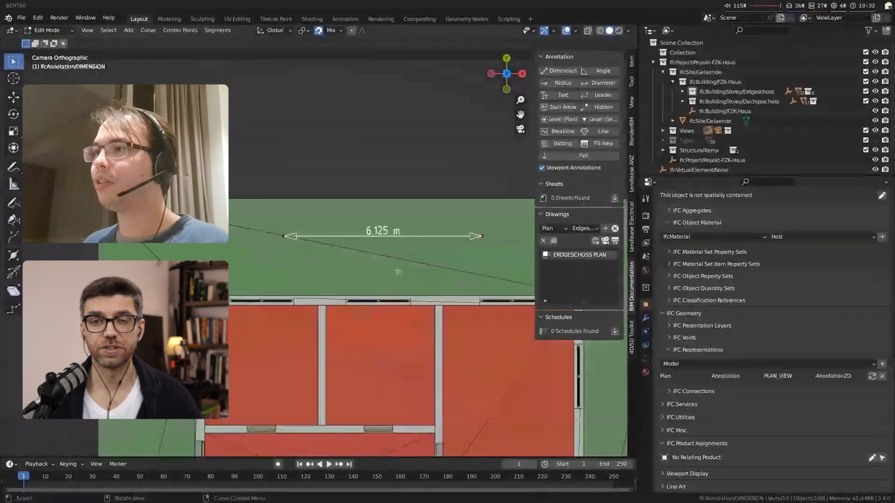
key(Tab)
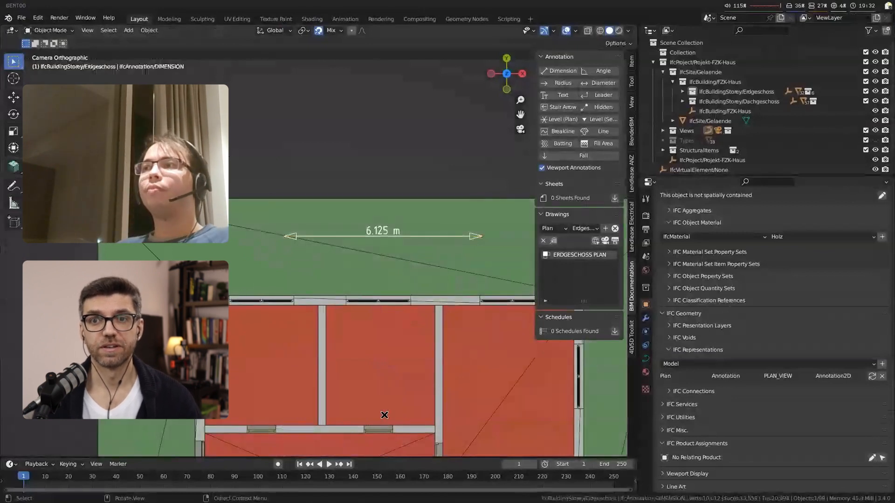
Step: Show the project's geometric representation contexts and add a Body subcontext with target view PLAN_VIEW to the Plan context
click(378, 429)
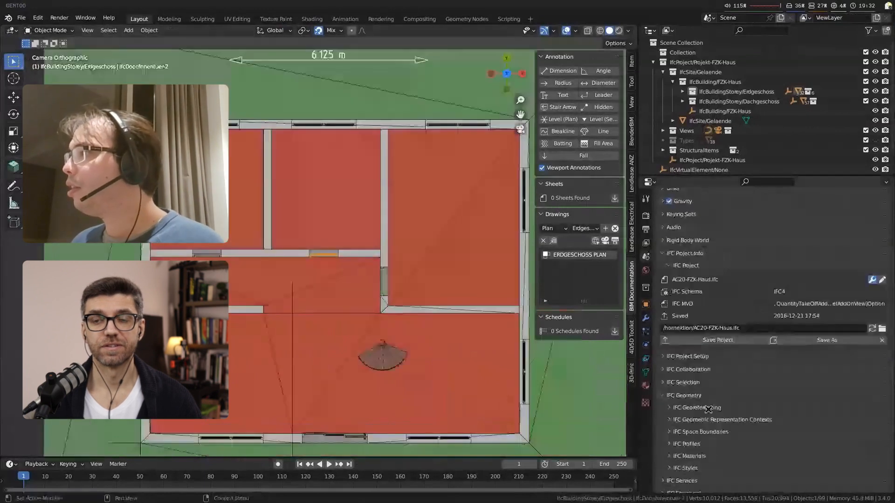
scroll(708, 409, down, 5)
click(722, 254)
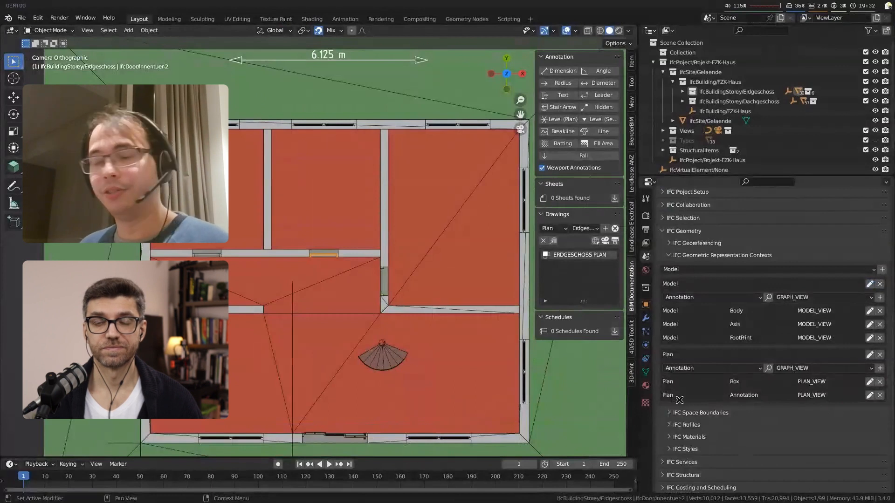
click(719, 369)
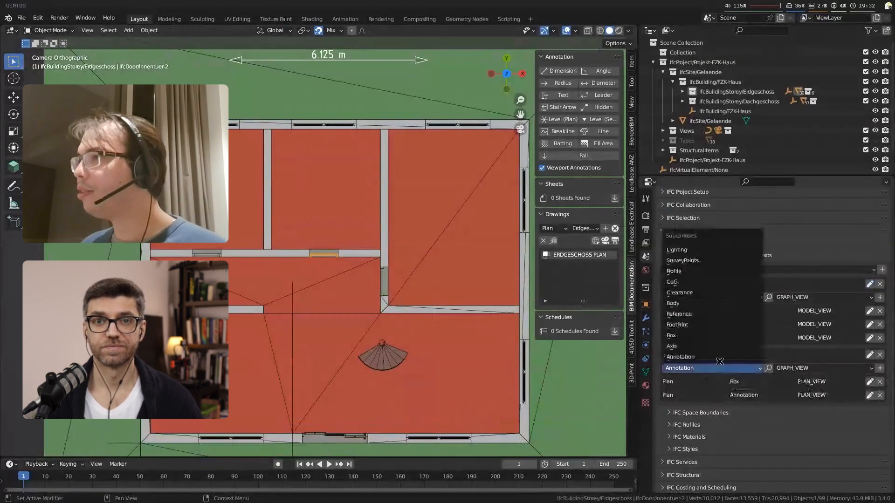
click(728, 301)
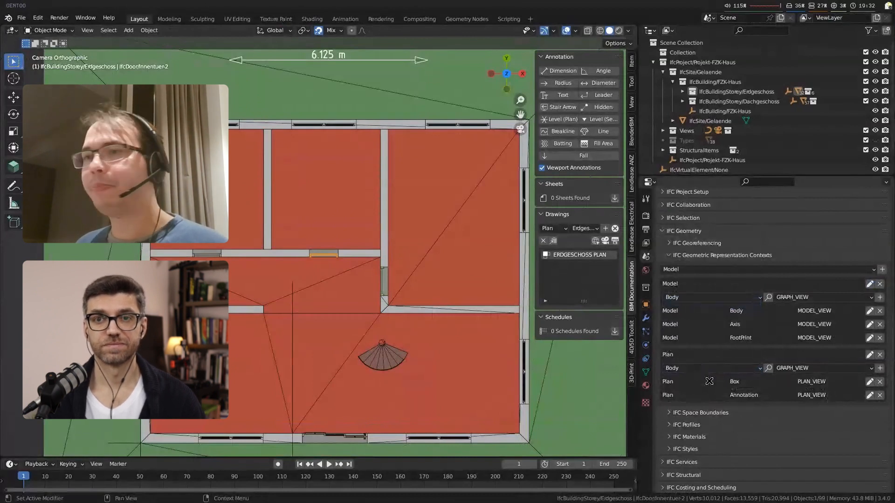
click(787, 367)
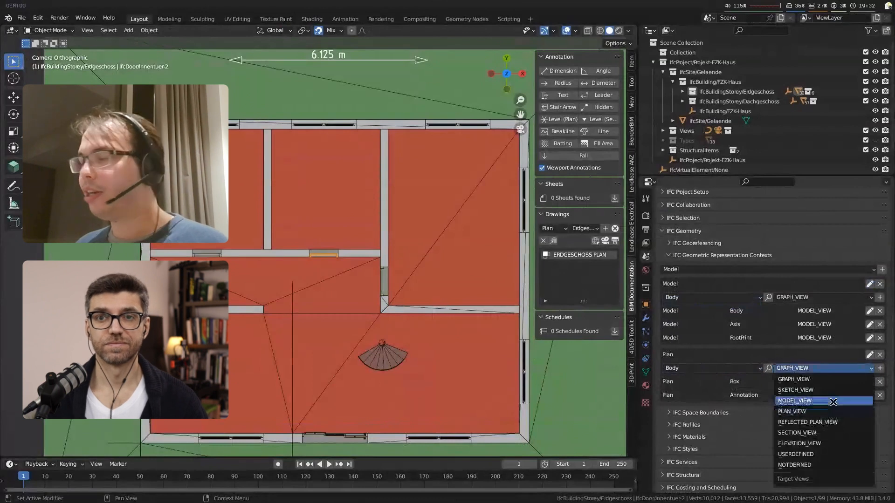
click(820, 411)
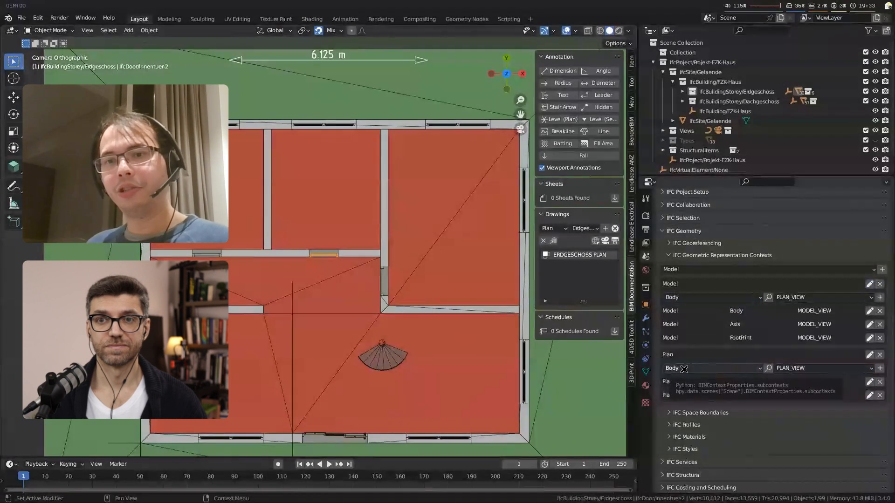
click(879, 368)
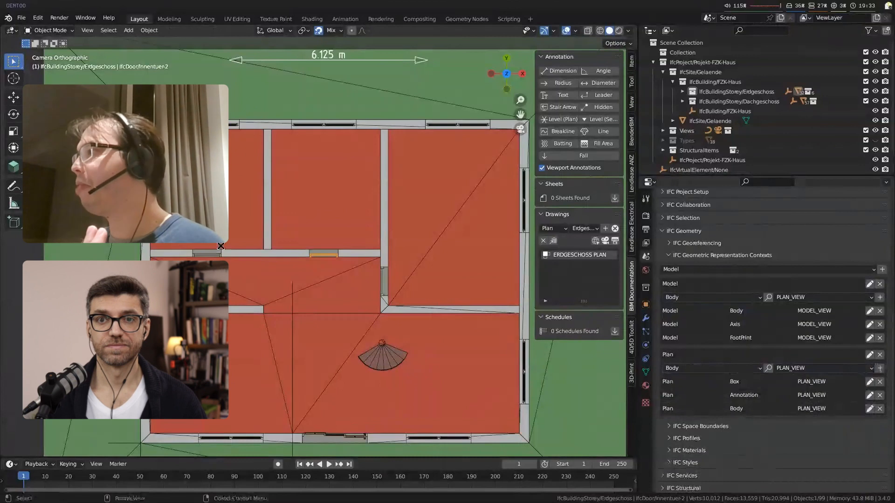
Step: Add a Plan/Body/PLAN_VIEW representation to the interior door Innentuer-3 and switch the door to it
scroll(340, 157, up, 5)
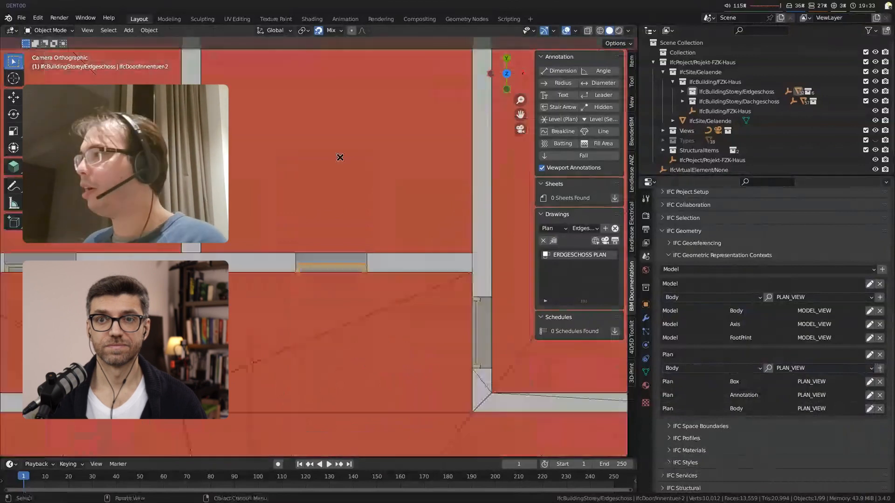
scroll(340, 157, down, 5)
click(252, 192)
scroll(252, 192, up, 4)
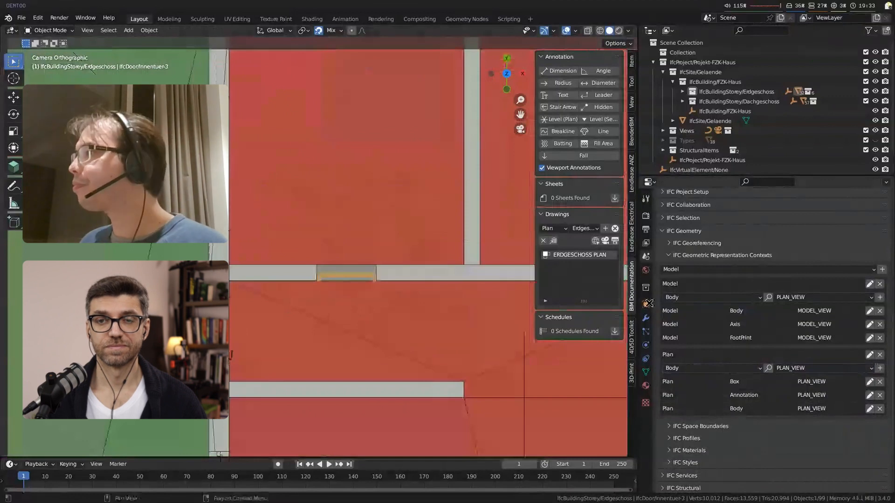
click(646, 304)
click(757, 368)
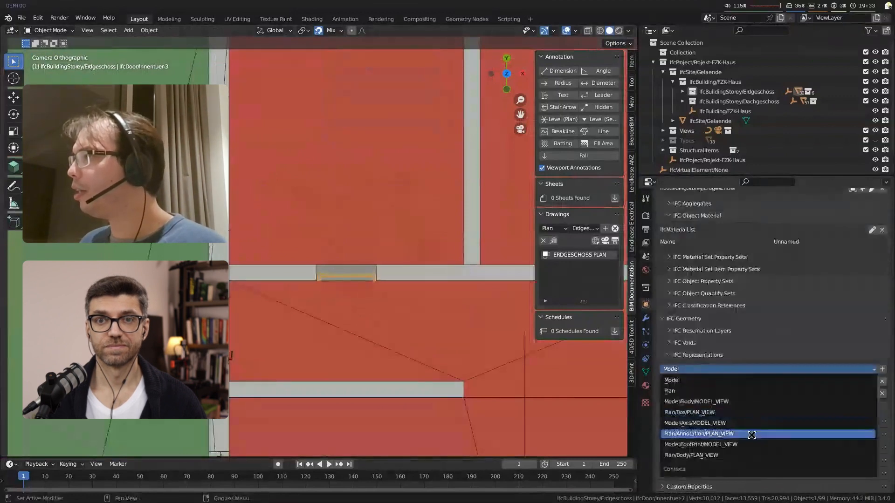
click(751, 435)
click(751, 370)
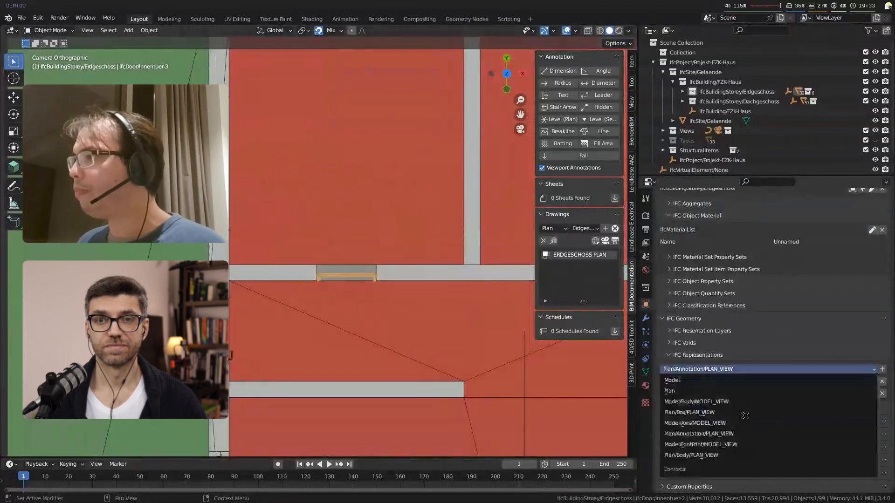
click(730, 456)
click(882, 369)
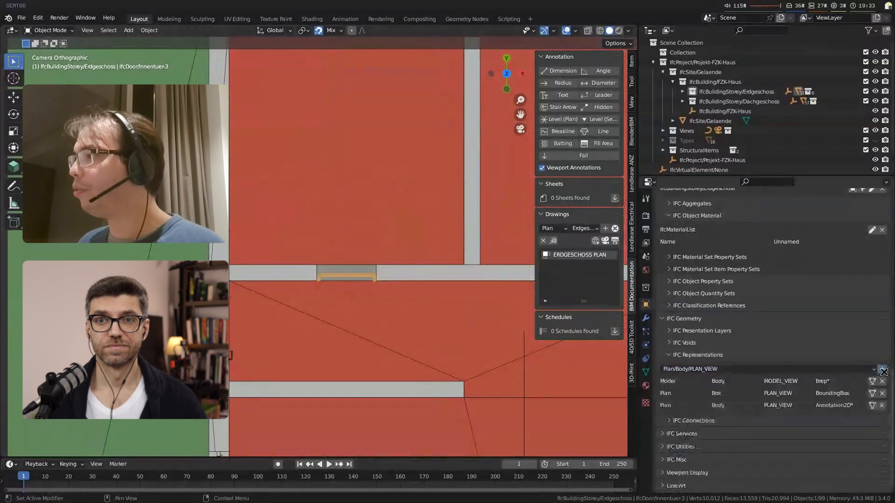
click(871, 405)
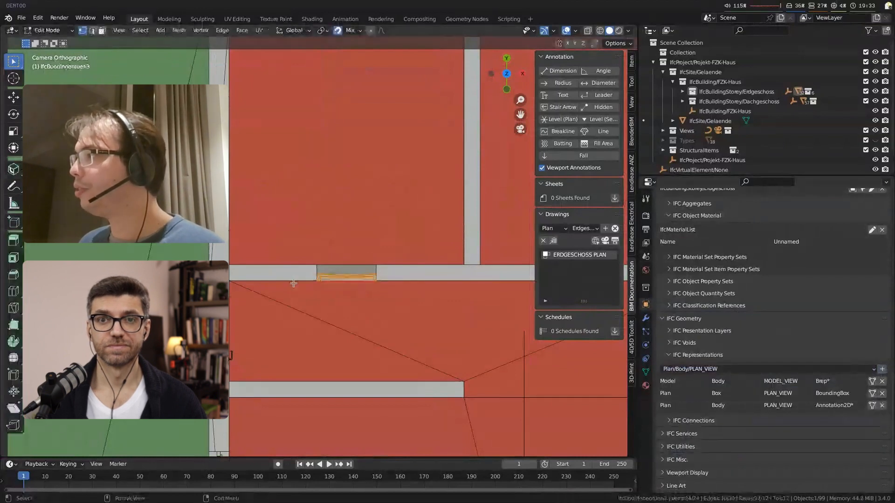
Step: Snap the 3D cursor to the upper-left corner vertex of the door frame in the plan mesh
key(KP_Decimal)
shift+middle_drag(436, 297, 362, 297)
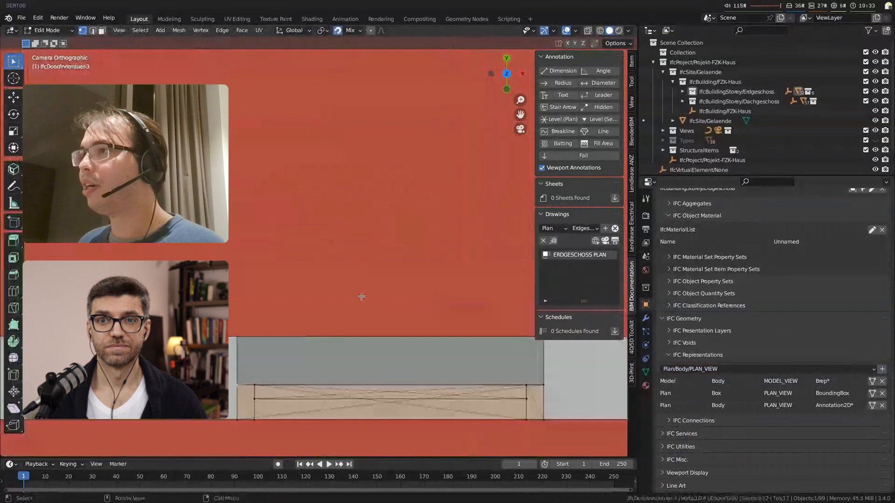
key(shift+s)
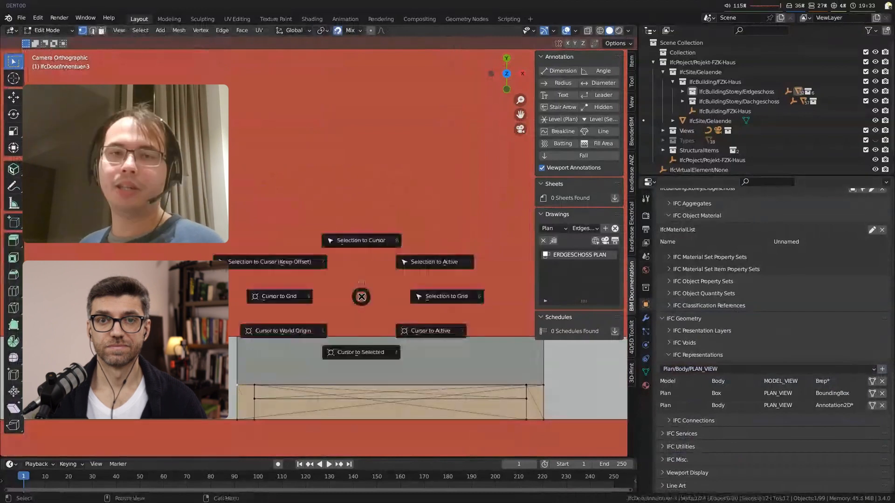
click(361, 352)
Step: Spin the frame's upper-right corner vertex a quarter turn around the 3D cursor to draw the door swing arc
click(543, 385)
scroll(543, 386, down, 1)
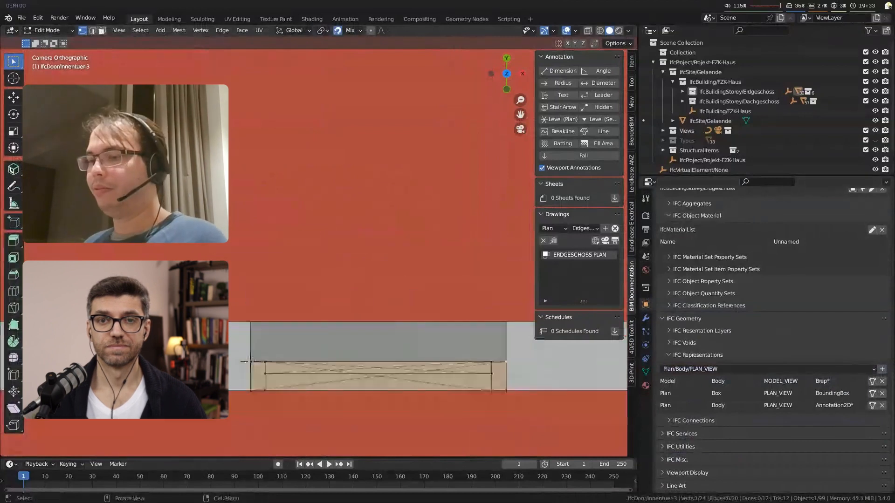
click(13, 343)
drag(309, 303, 225, 387)
key(w)
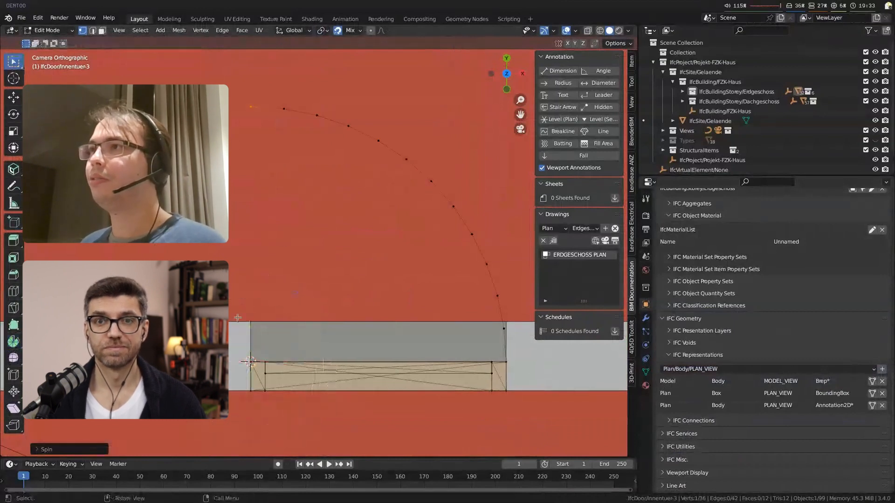
Step: Connect the free end of the swing arc to the hinge corner with an edge representing the open door leaf
shift+click(252, 361)
key(f)
key(alt+a)
Step: Turn on X-ray display, try circle-selecting the door panel geometry, and clear the selection
scroll(326, 362, down, 2)
shift+middle_drag(299, 363, 292, 293)
key(c)
scroll(292, 290, down, 7)
key(Escape)
key(alt+z)
key(c)
drag(290, 268, 436, 276)
key(Escape)
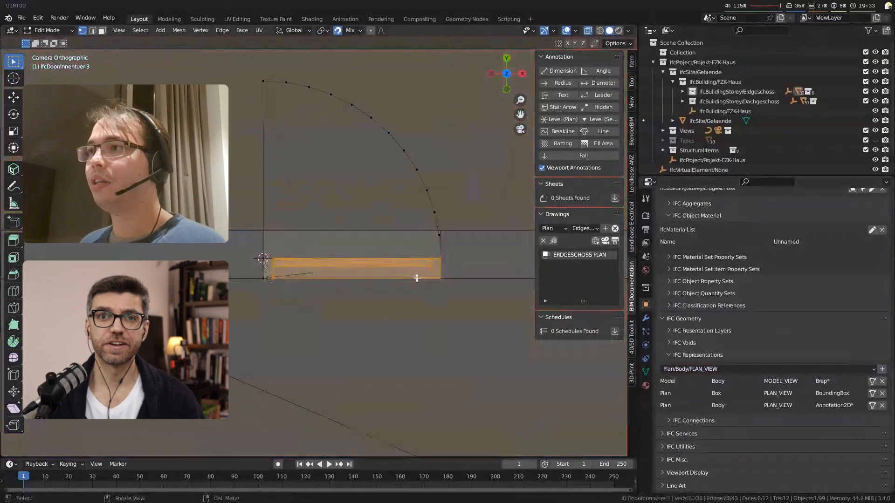
key(alt+a)
Step: Delete only the faces of the entire door plan mesh, keeping its edges
scroll(416, 278, up, 1)
scroll(417, 279, up, 1)
scroll(418, 284, down, 4)
key(a)
key(x)
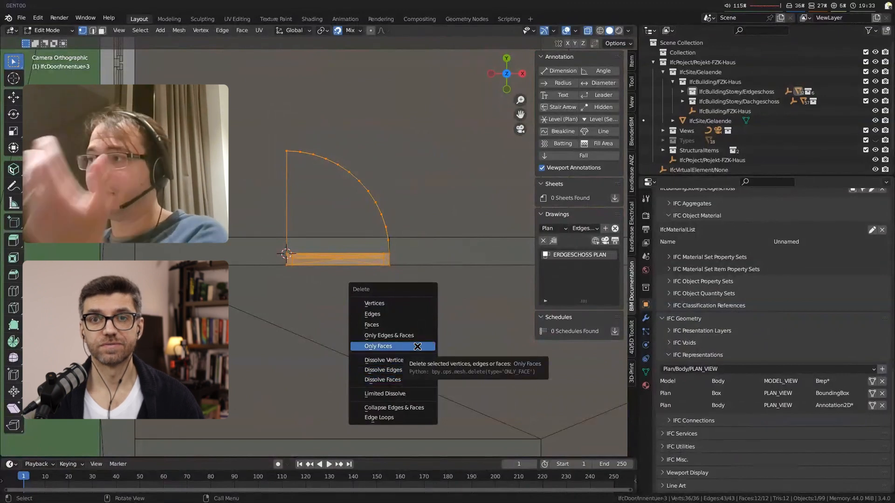
click(417, 346)
Step: In edge select mode, circle-select the crossing diagonal edges of the closed door panel and delete them
scroll(361, 273, up, 3)
key(2)
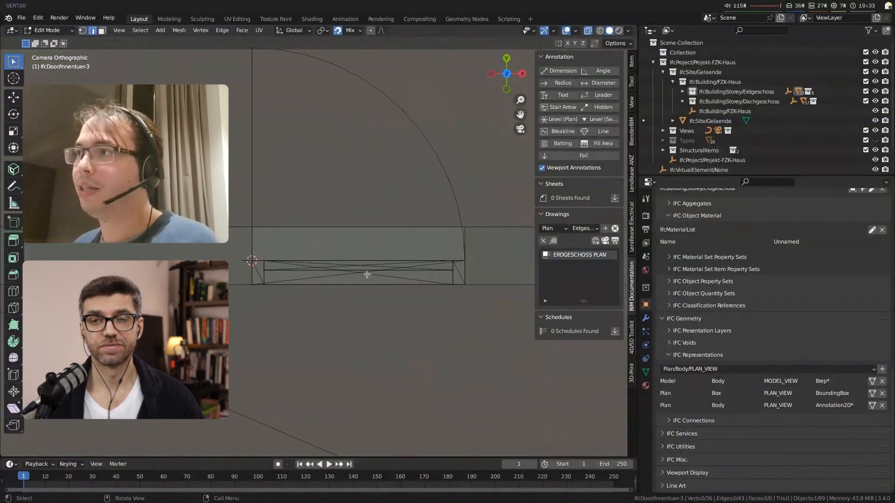
scroll(361, 273, up, 3)
key(c)
click(403, 296)
scroll(408, 296, up, 8)
middle_click(407, 280)
key(Escape)
key(c)
click(414, 313)
click(414, 315)
key(Escape)
key(x)
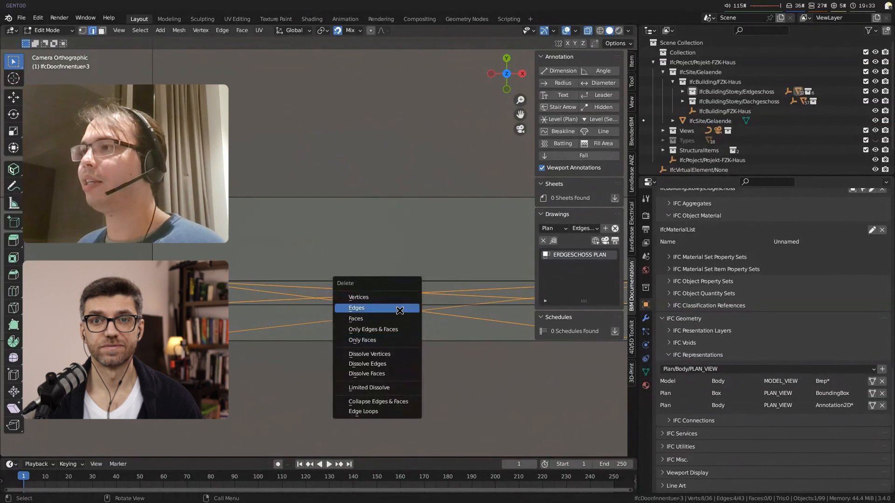
click(400, 310)
Step: Delete the leftover panel edges between the jambs and the diagonal edge inside the right jamb
scroll(457, 335, down, 4)
alt+click(306, 262)
key(x)
click(447, 298)
scroll(267, 340, up, 4)
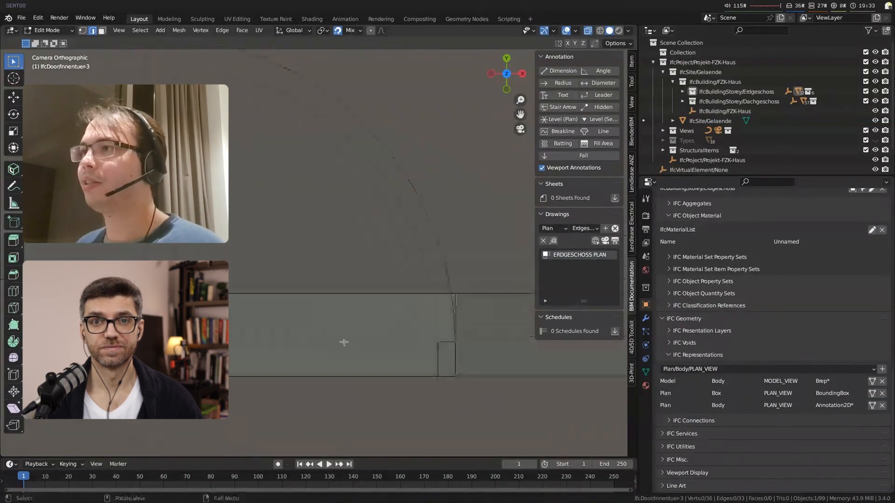
click(445, 354)
key(x)
click(443, 354)
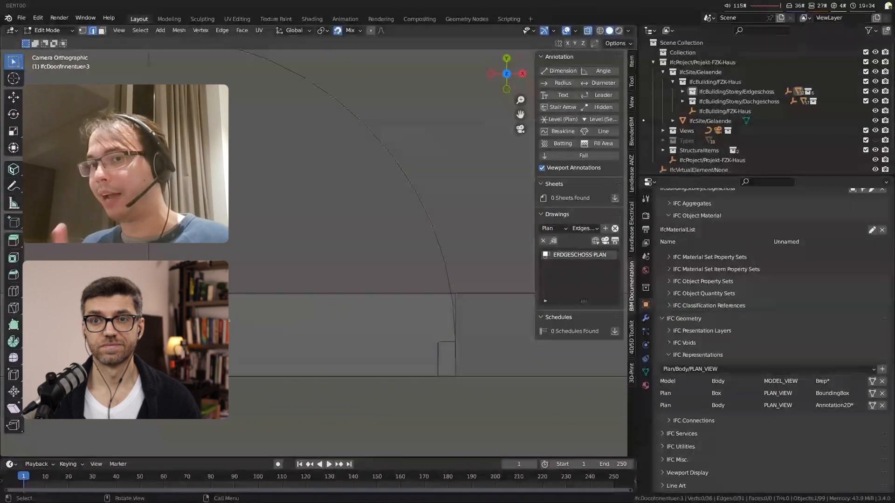
Step: Activate the CAD tool and make test lines above the door by duplicating a swing arc segment and rotating a copy
scroll(290, 303, down, 4)
shift+middle_drag(412, 303, 415, 312)
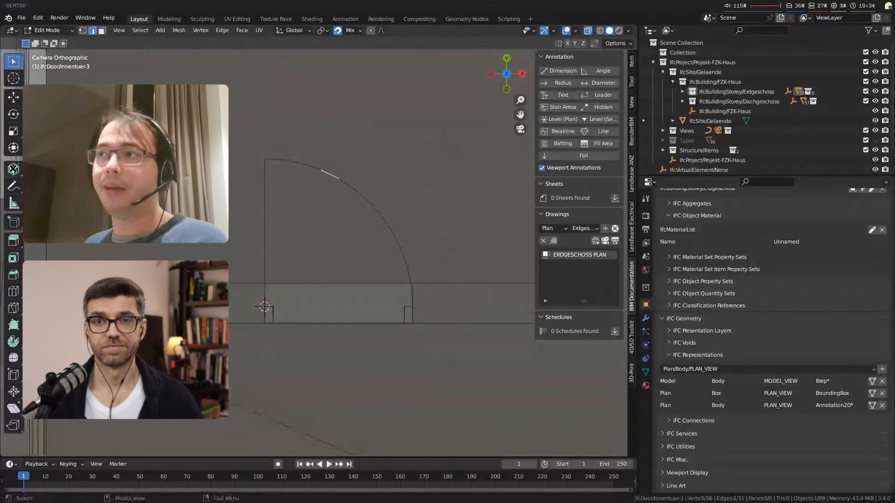
click(12, 170)
key(shift+d)
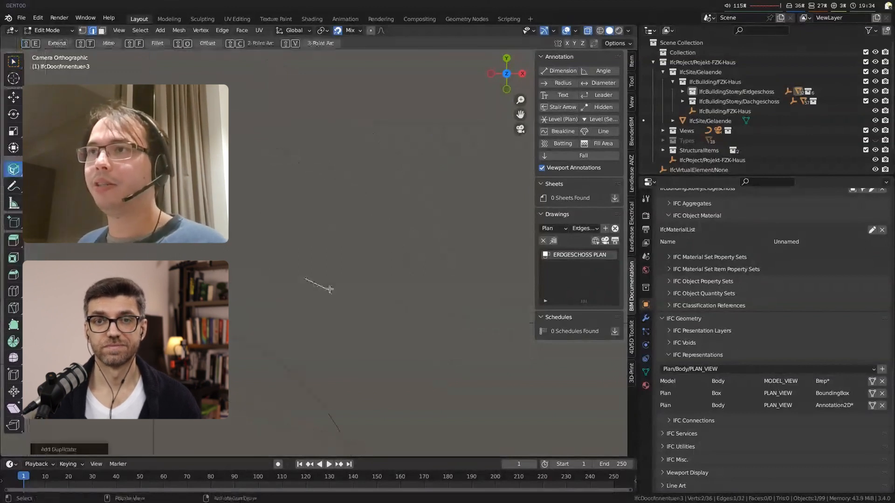
key(r)
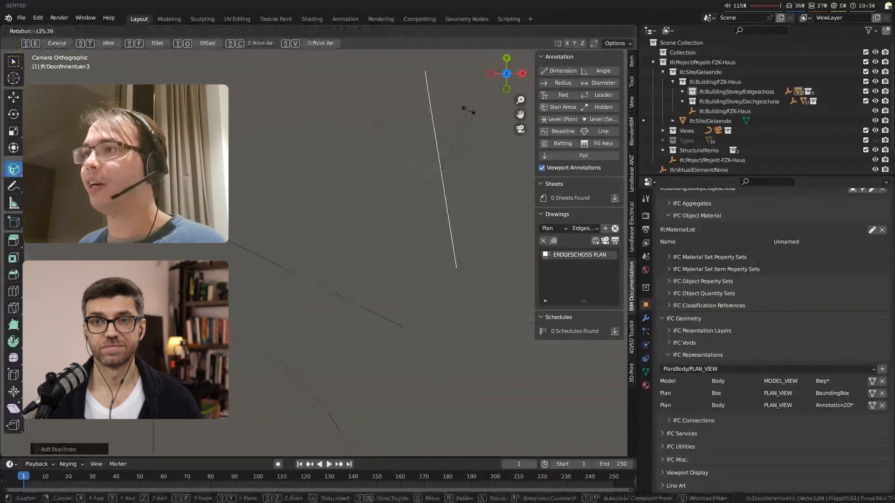
click(401, 332)
key(ctrl+z)
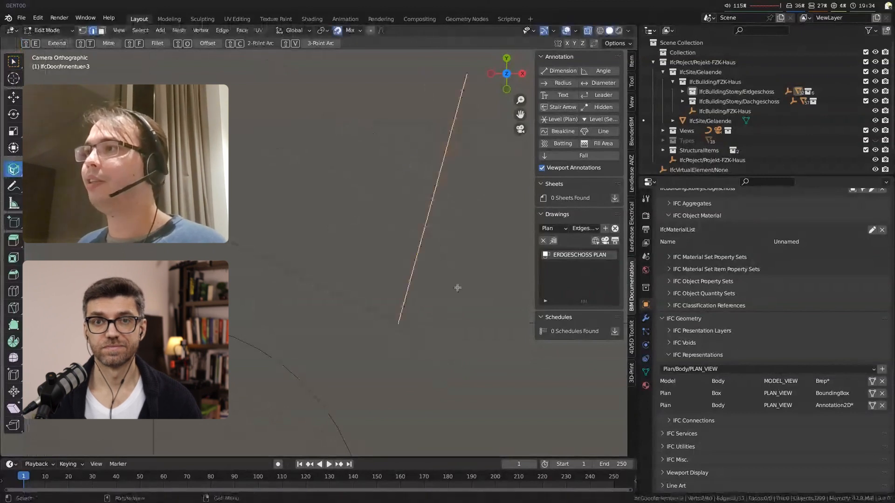
Step: Mitre the two test lines into a corner, fillet that corner, and delete the test geometry
key(shift+t)
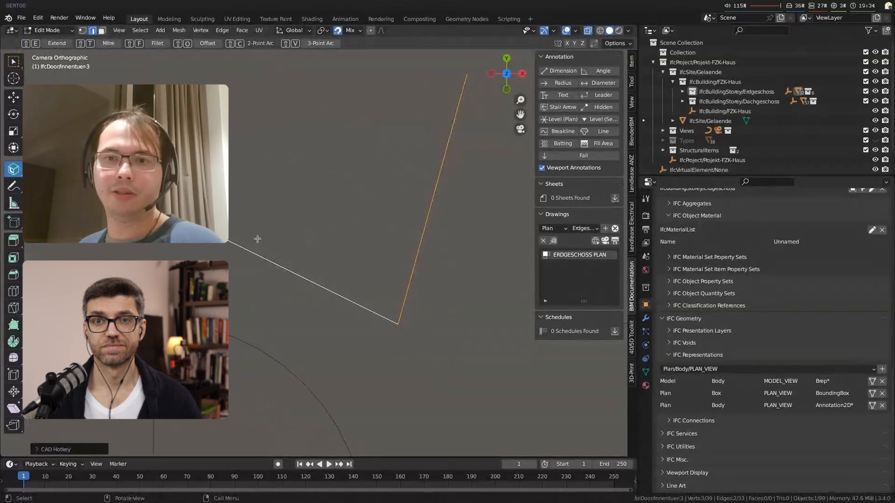
key(shift+f)
key(c)
drag(375, 299, 435, 283)
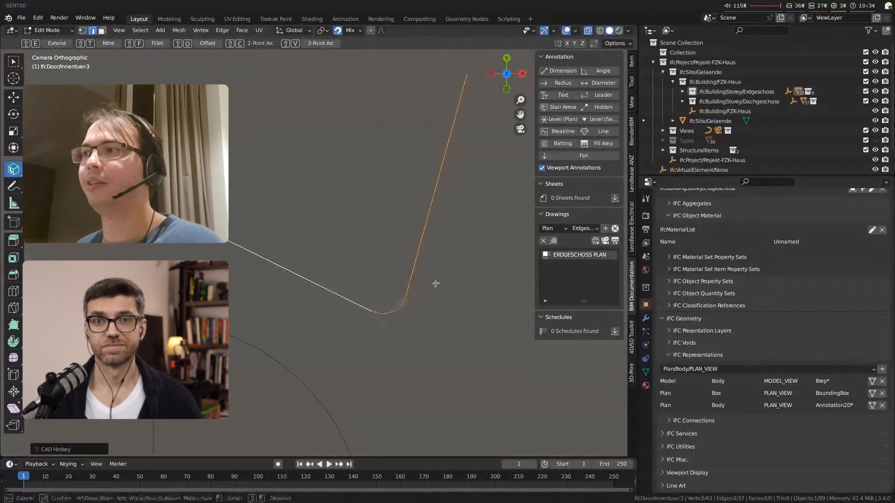
right_click(408, 300)
key(x)
click(431, 298)
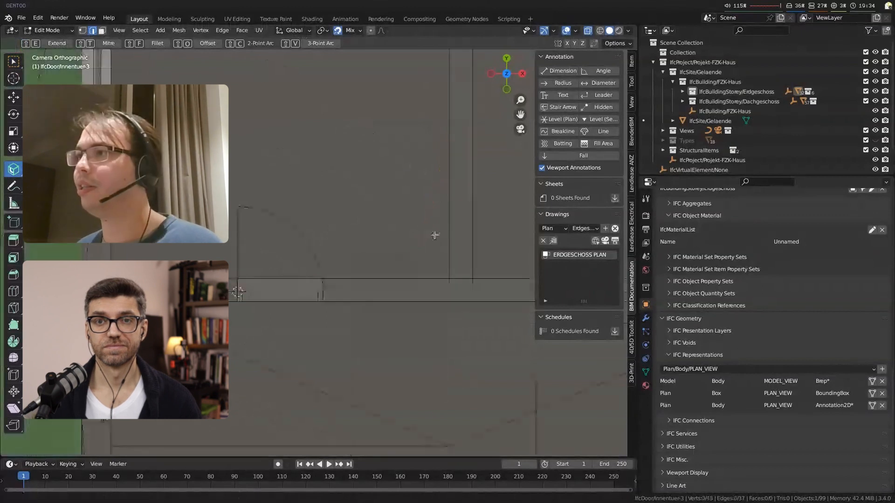
Step: Duplicate a swing arc segment again above the door symbol and scale the copy up as a test line
scroll(303, 191, up, 2)
scroll(296, 188, up, 2)
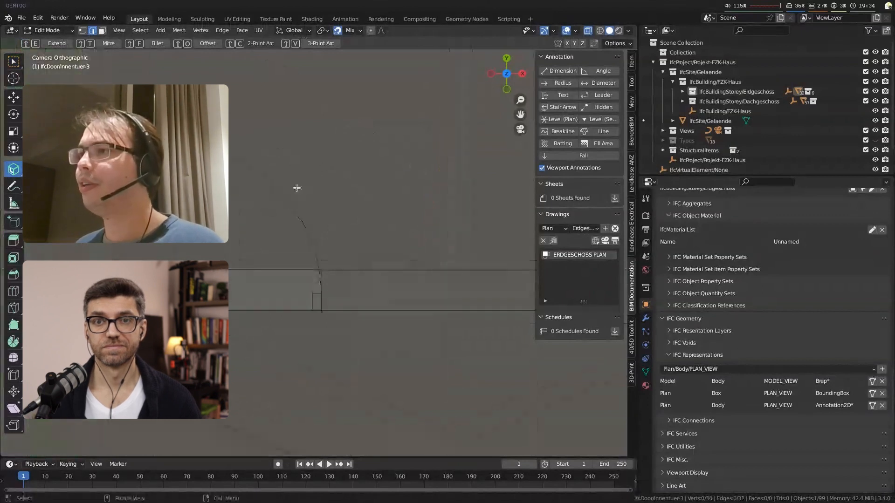
scroll(297, 187, up, 2)
click(262, 169)
shift+middle_drag(278, 189, 295, 305)
key(shift+d)
click(348, 210)
key(s)
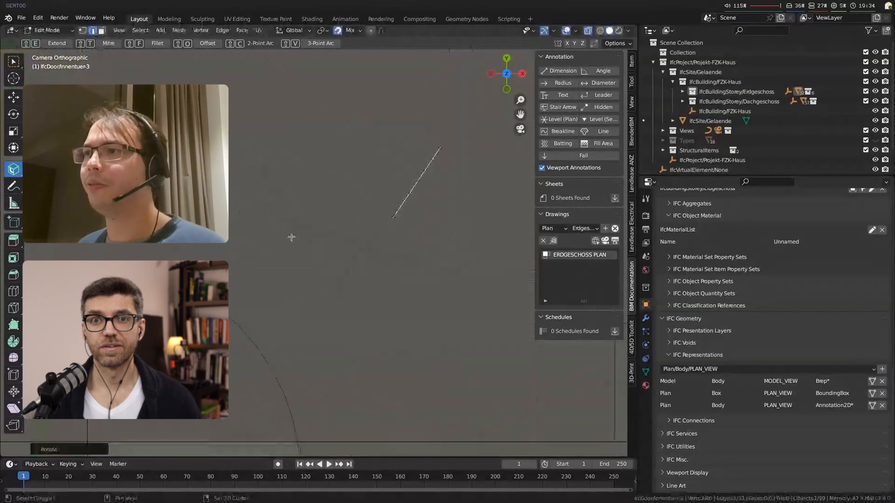
shift+click(292, 233)
Step: Try the CAD tool's Mitre and Extend operations on the new test lines, delete them, and return to the selection tool
key(shift+t)
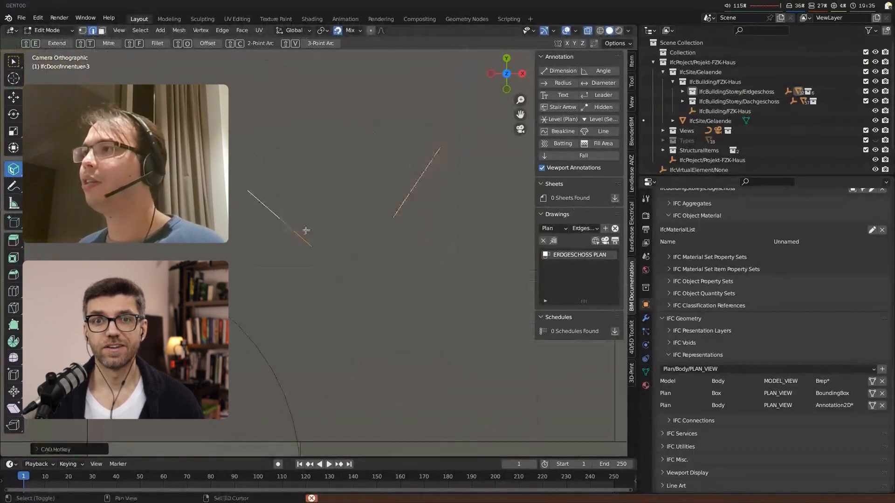
key(ctrl+z)
key(ctrl+z)
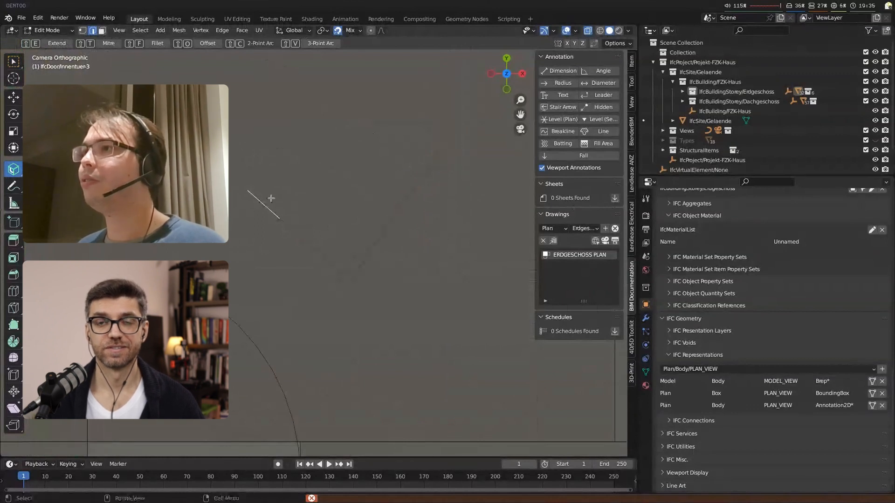
key(x)
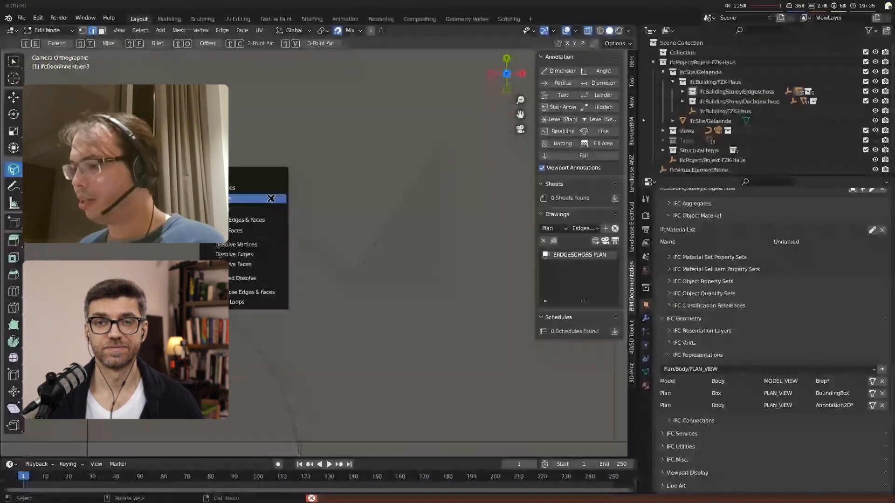
click(271, 199)
click(368, 253)
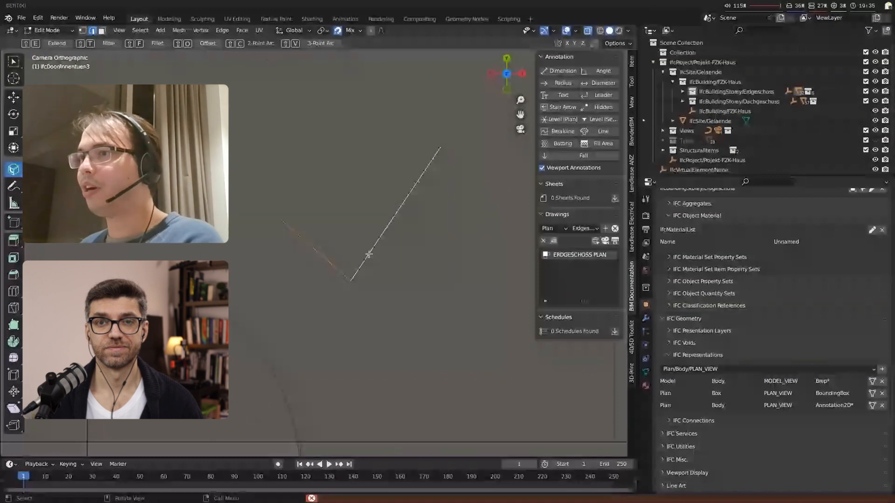
key(shift+e)
key(x)
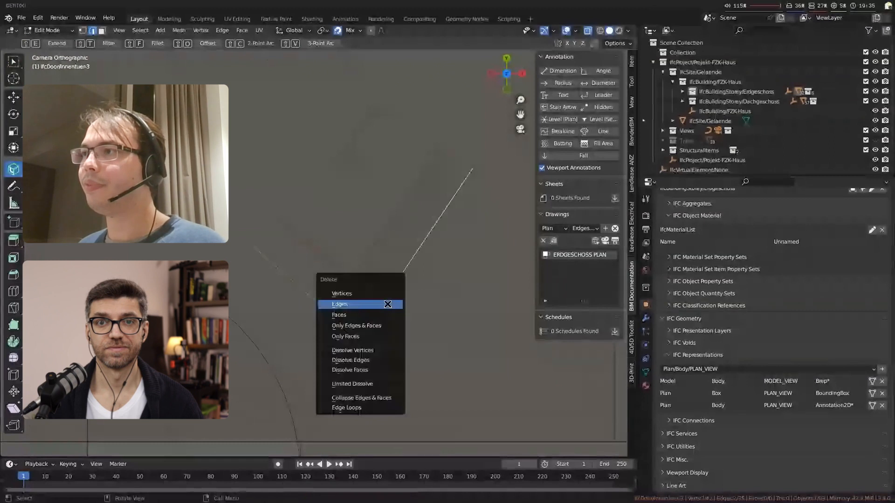
click(387, 303)
shift+middle_drag(330, 336, 437, 216)
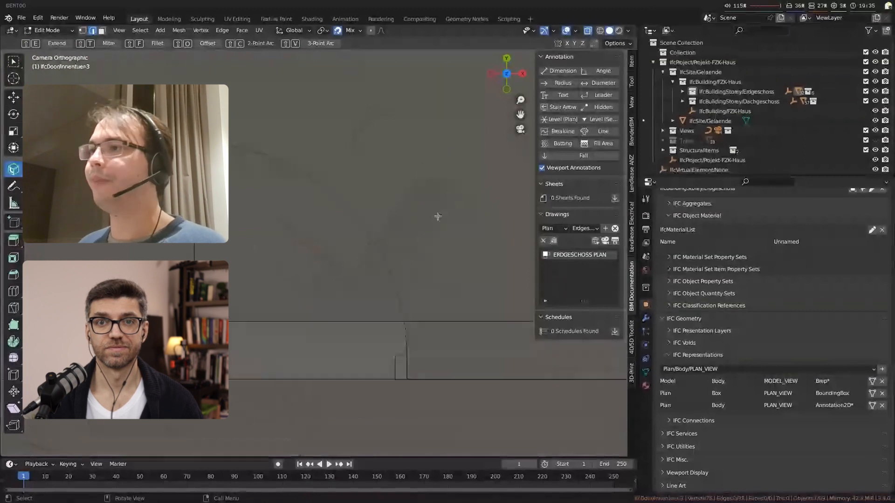
key(w)
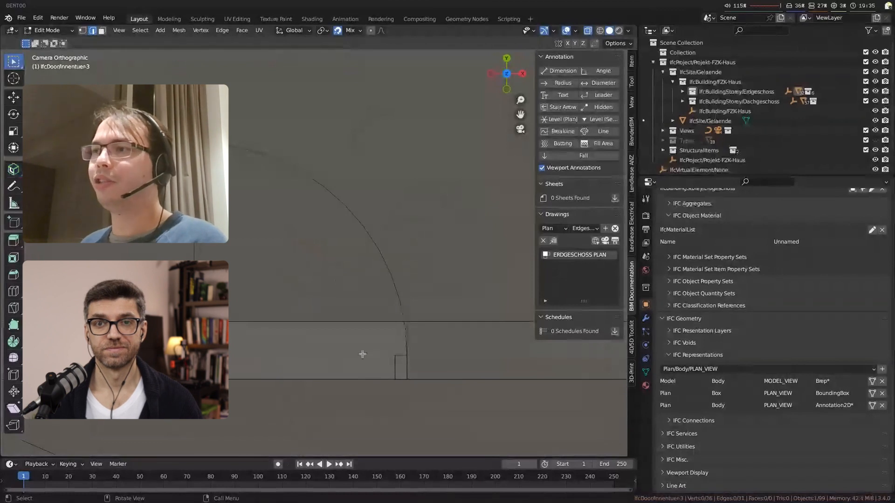
Step: Leave mesh editing, regenerate the ERDGESCHOSS PLAN drawing, and select the edited door in the plan
key(Tab)
click(406, 296)
scroll(375, 307, down, 6)
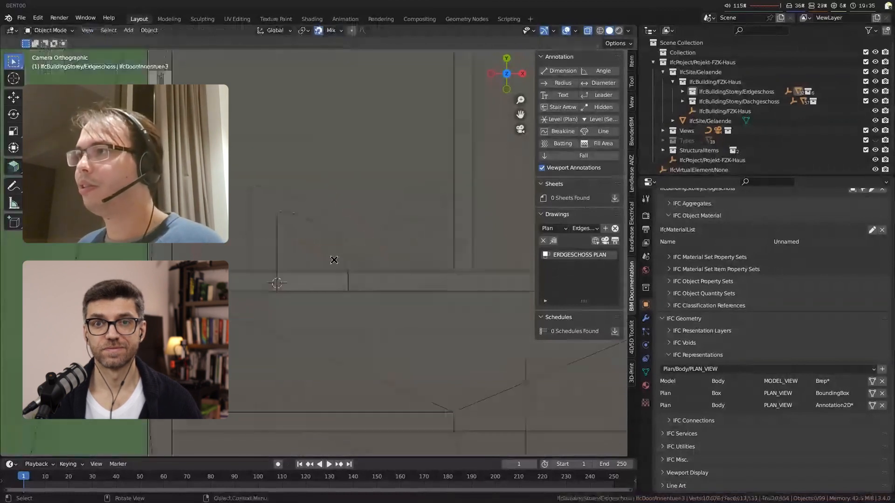
click(614, 242)
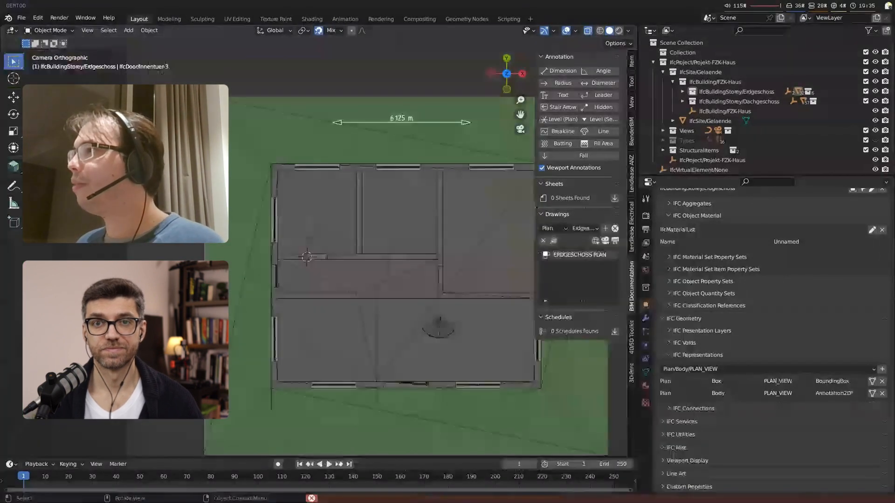
click(319, 240)
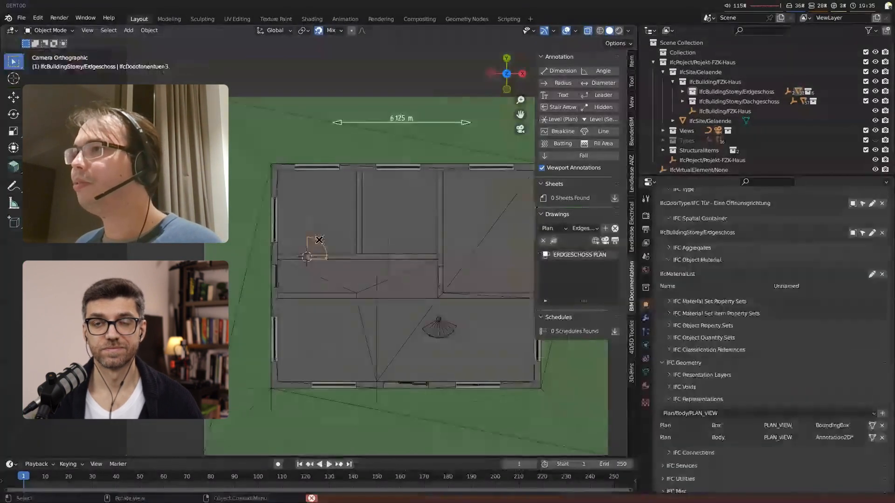
Step: Examine the edited door's swing symbol in the ground floor plan and check the elements around the neighbouring door opening
scroll(319, 242, up, 5)
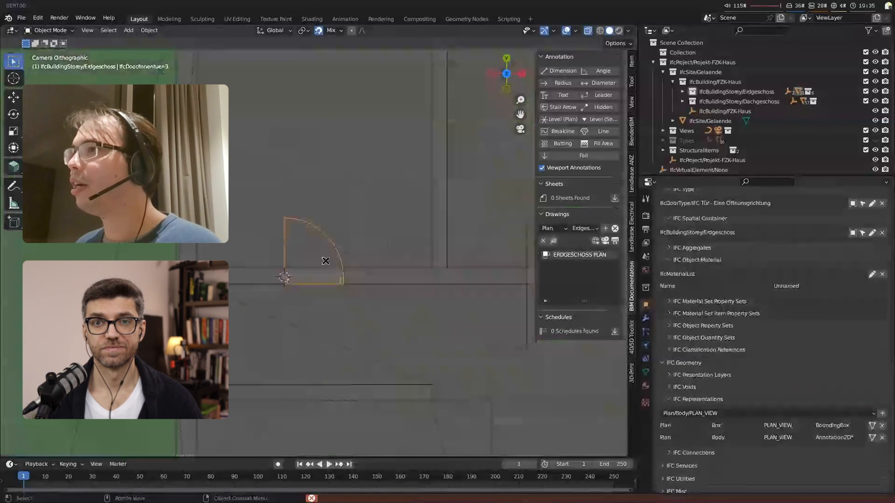
scroll(325, 261, up, 2)
scroll(505, 296, down, 4)
shift+middle_drag(450, 347, 364, 340)
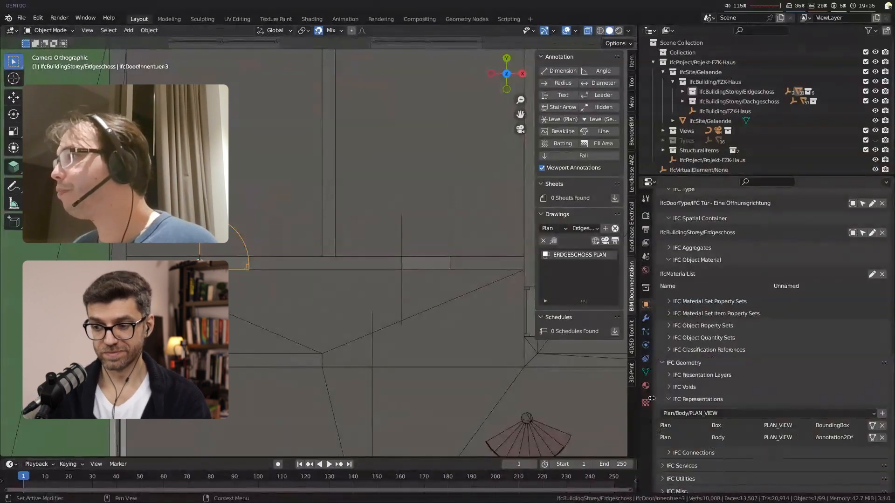
click(399, 251)
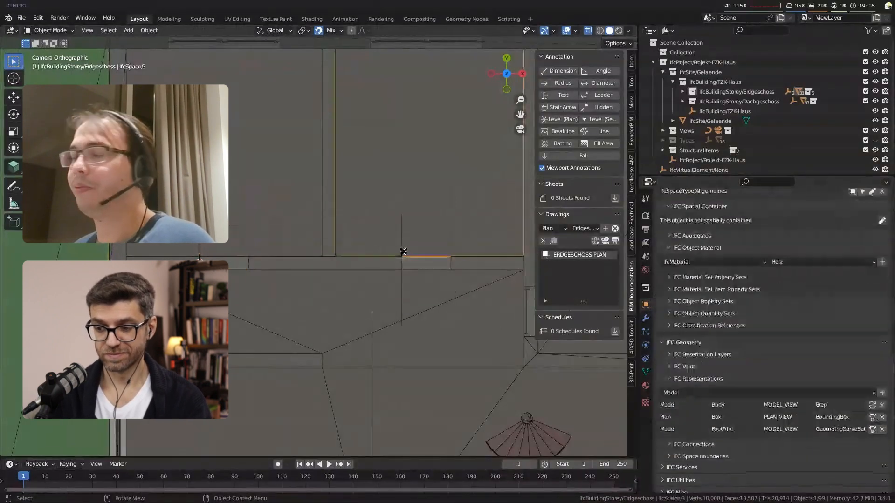
click(417, 264)
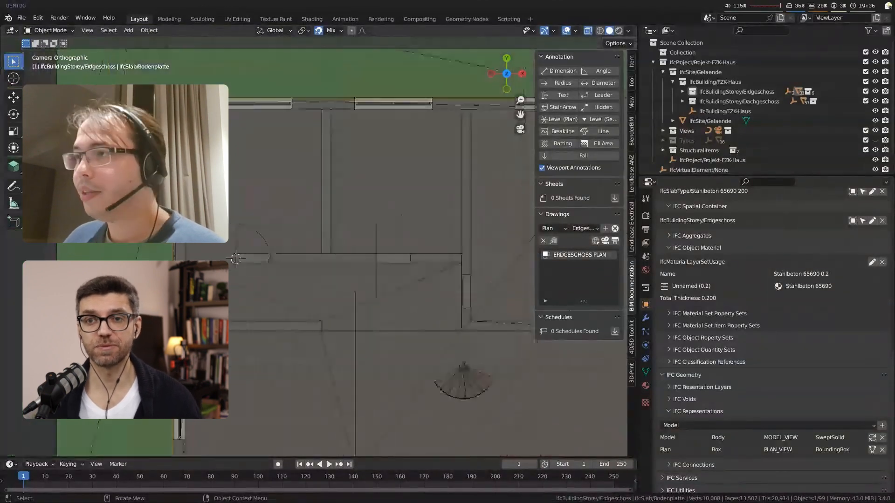
scroll(417, 266, down, 3)
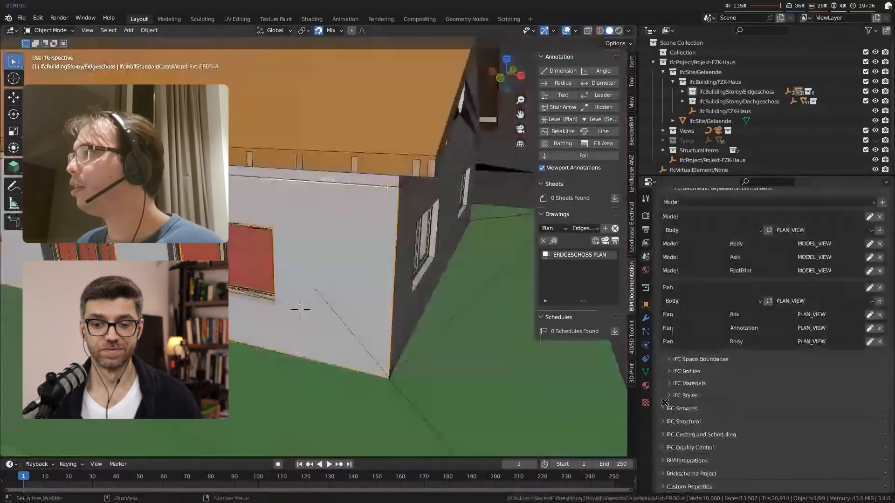
Step: Load IFC4 Demo Library.ifc as the project library and append its IfcDoorType DT01 to the project
key(a)
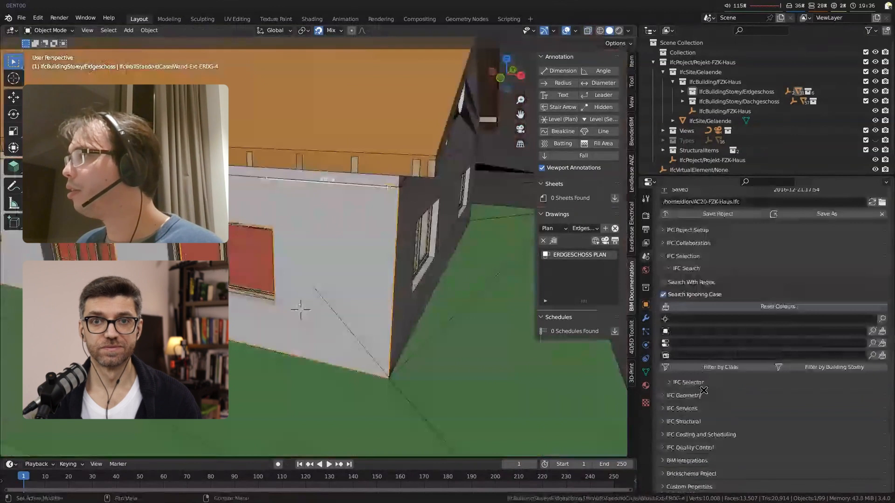
scroll(702, 390, up, 6)
click(697, 362)
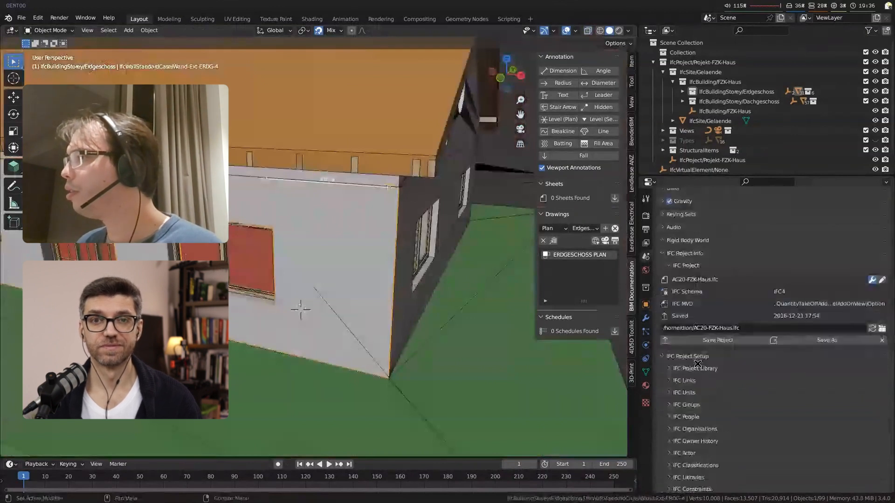
click(698, 367)
click(881, 384)
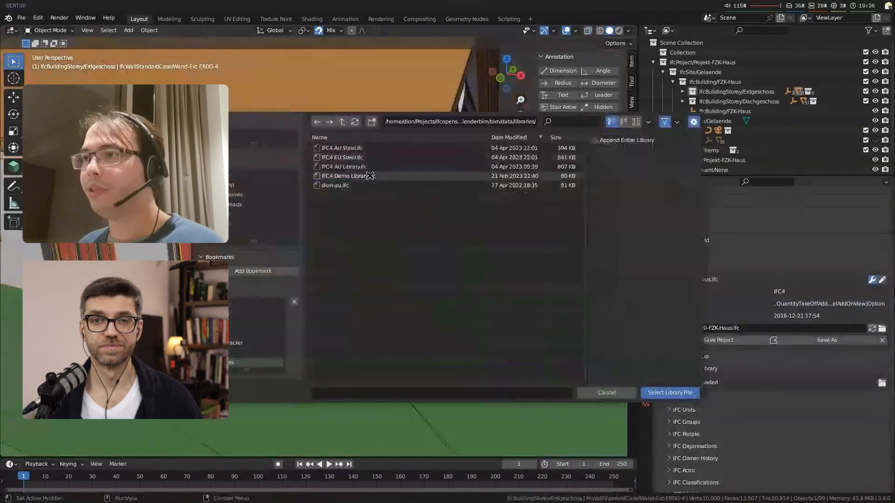
click(370, 176)
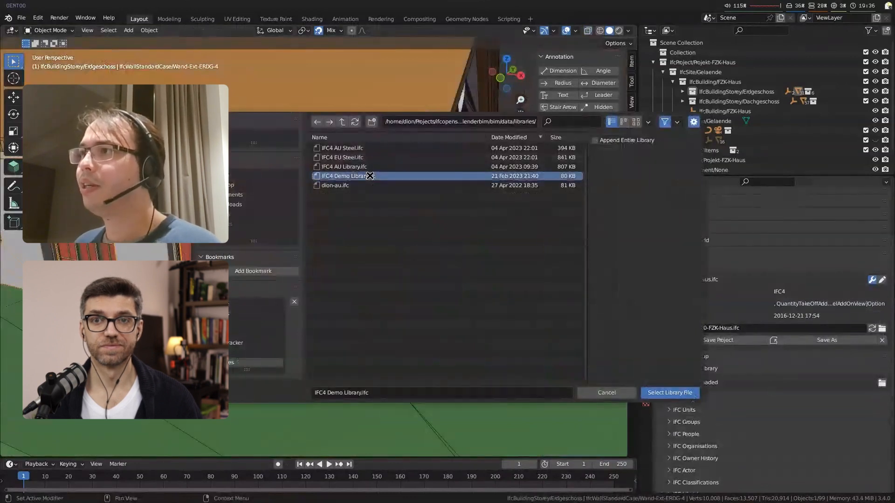
double_click(370, 176)
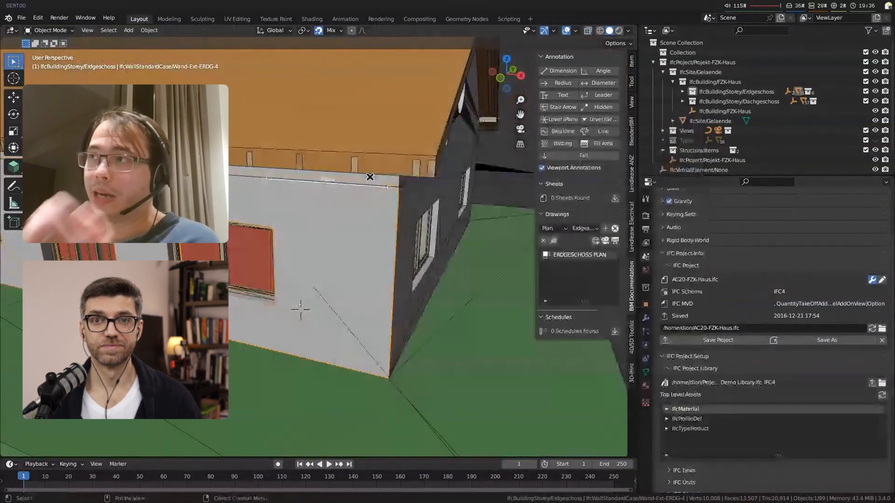
click(670, 428)
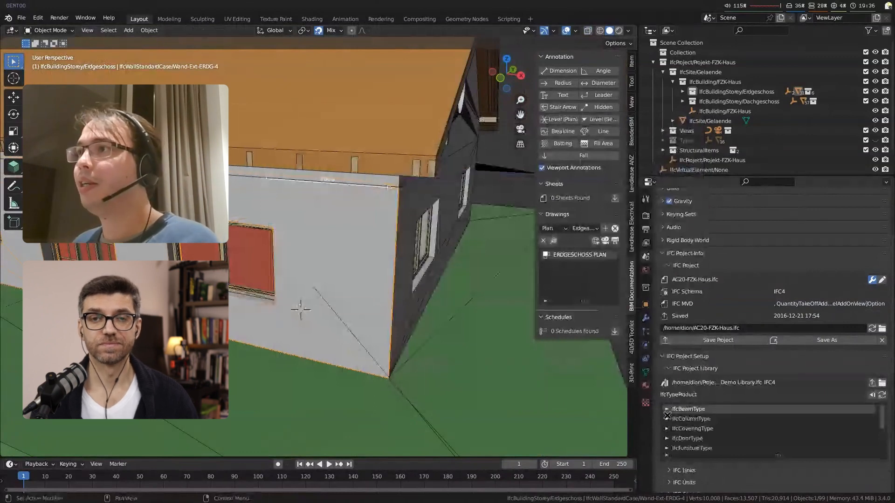
click(671, 435)
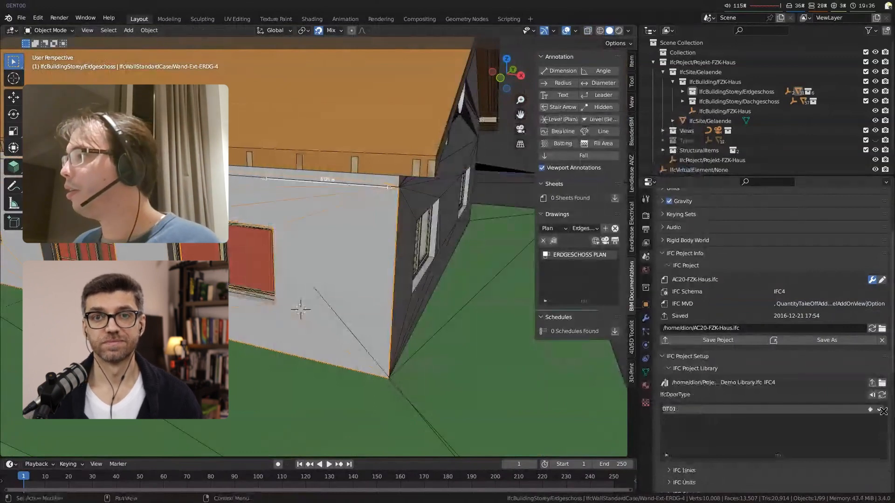
Step: Insert a DT01 door with the BIM tool into the exterior wall near the house corner, then flip and regenerate it
shift+right_click(306, 285)
click(12, 165)
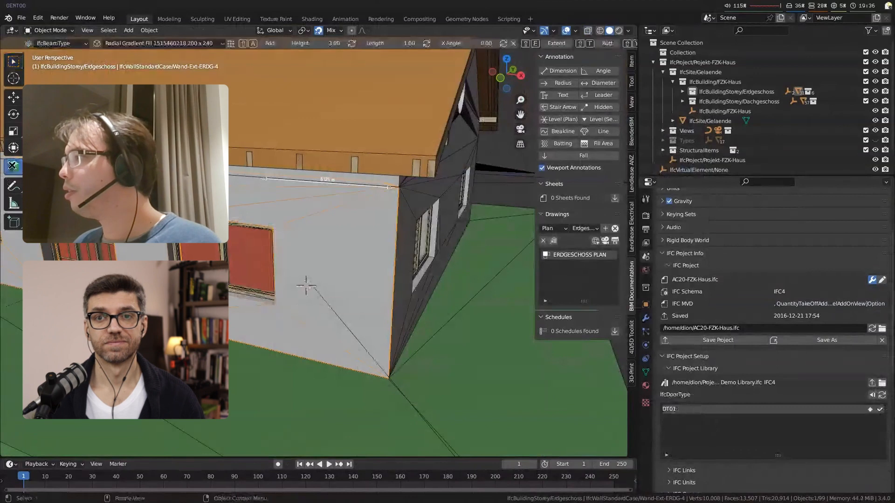
click(83, 42)
click(79, 65)
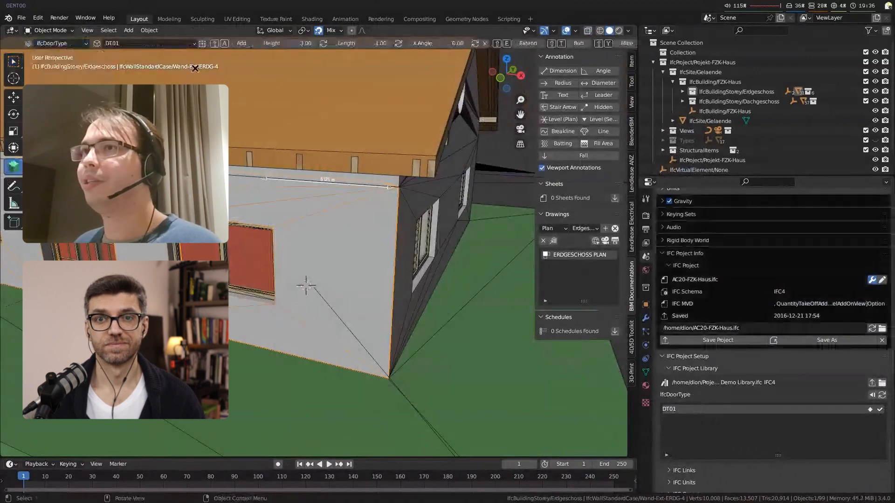
click(202, 43)
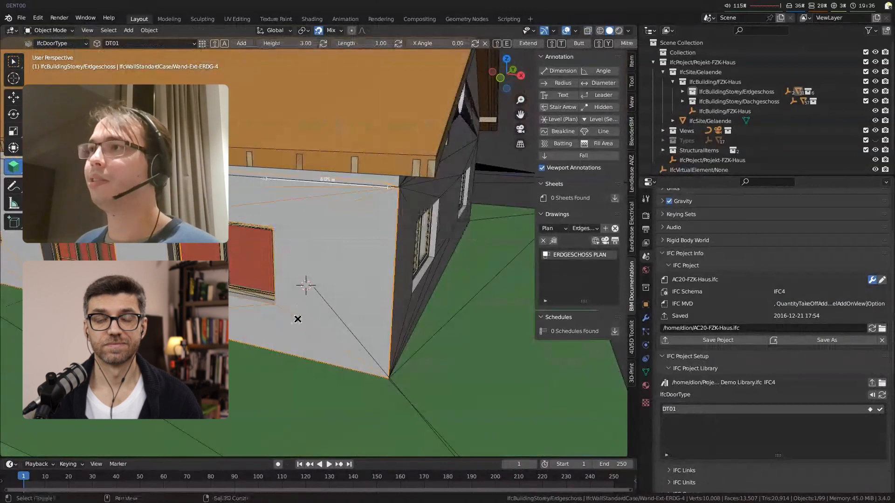
key(shift+a)
key(shift+f)
key(shift+g)
Step: Inspect the new door and its opening in the exterior wall from several angles, in solid and X-ray display
middle_drag(313, 370, 281, 213)
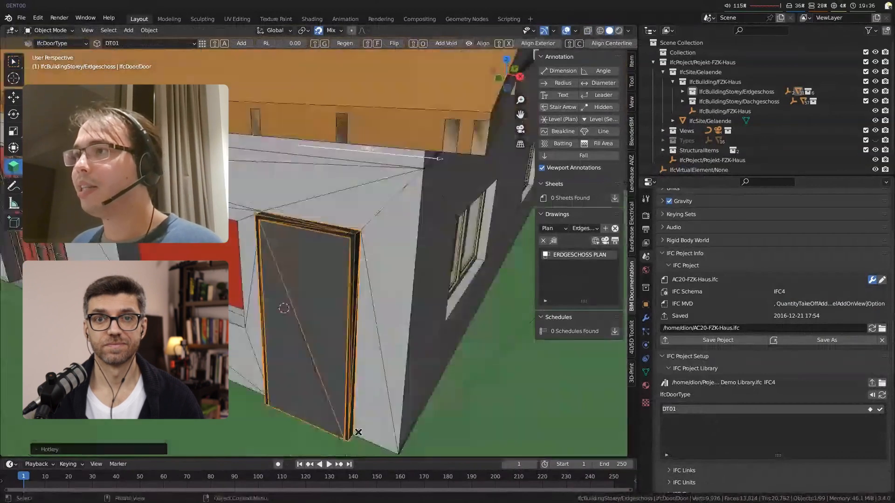
scroll(349, 350, down, 4)
middle_drag(349, 350, 325, 345)
scroll(298, 316, up, 3)
key(alt+z)
scroll(278, 293, up, 2)
key(alt+z)
click(242, 260)
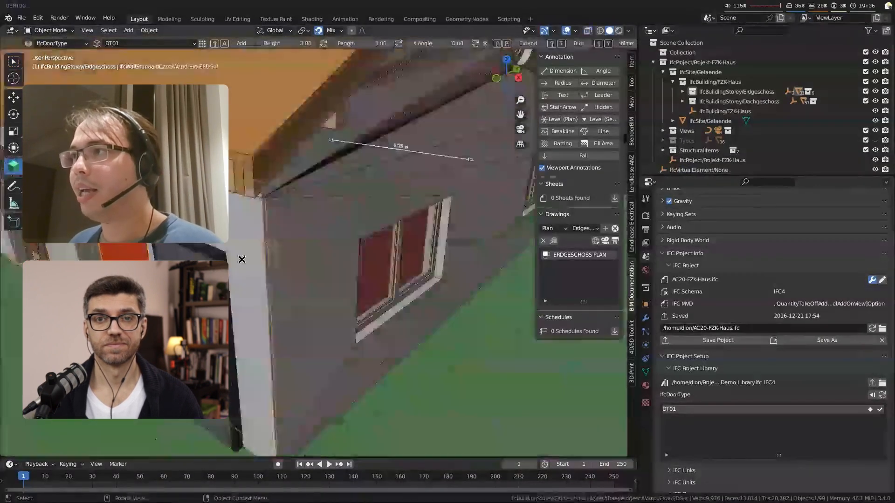
middle_drag(242, 260, 368, 380)
click(319, 335)
key(alt+z)
key(alt+z)
Step: Isolate the exterior wall and its new door, examine the opening in X-ray, and undo the isolation
shift+click(352, 351)
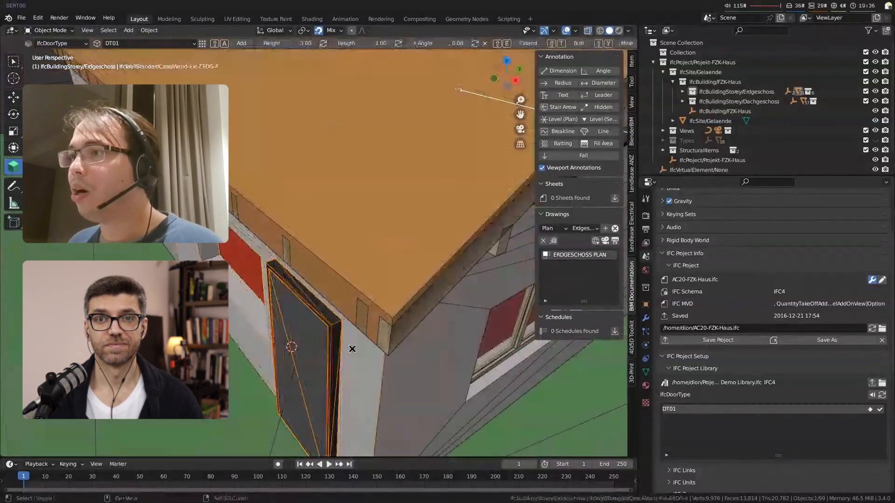
key(shift+h)
middle_drag(413, 398, 372, 233)
middle_drag(426, 259, 406, 255)
click(472, 215)
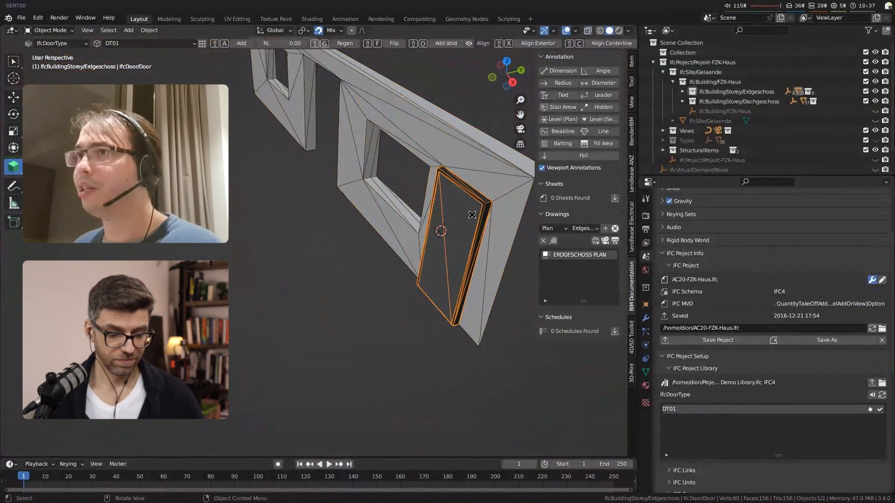
key(alt+z)
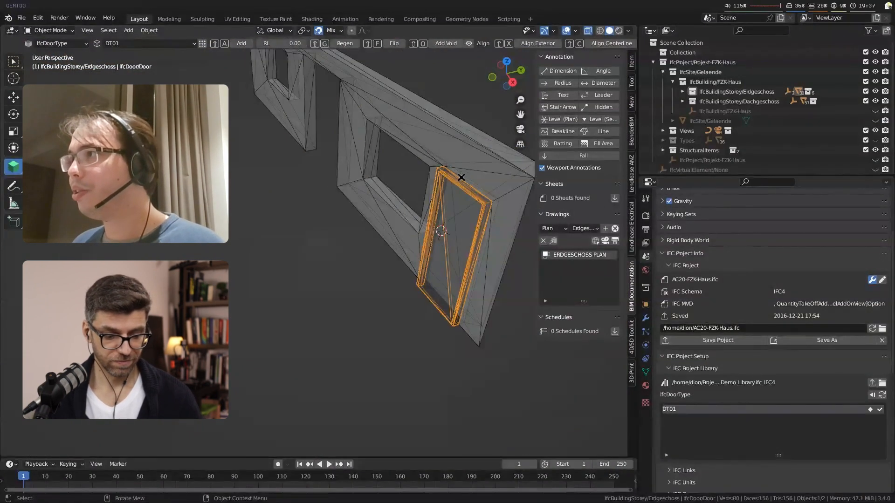
middle_drag(491, 202, 357, 340)
key(ctrl+z)
key(ctrl+z)
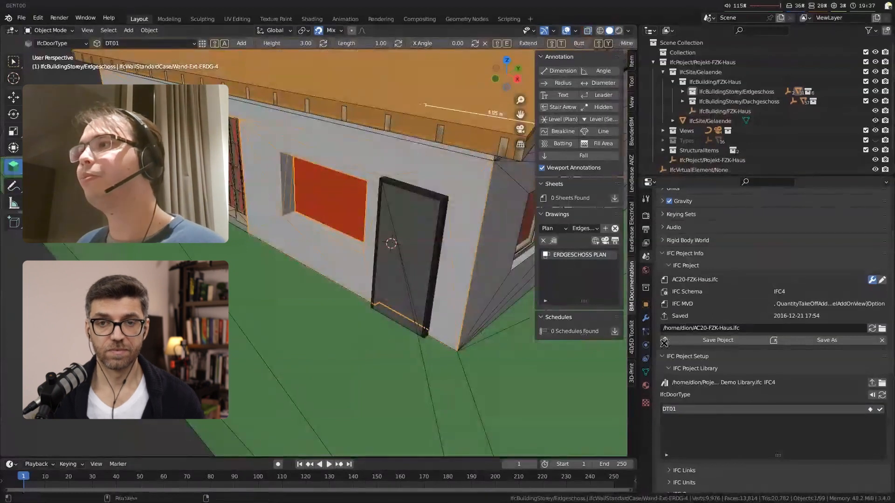
Step: Open the material layer set usage of exterior wall Wand-Ext-ERDG-4 for editing
click(645, 304)
scroll(785, 335, down, 5)
scroll(785, 334, down, 5)
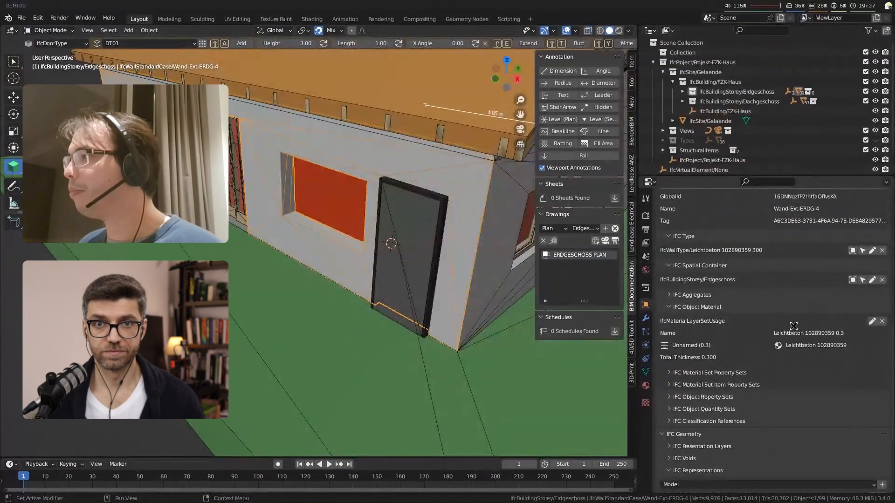
click(871, 321)
scroll(849, 315, down, 1)
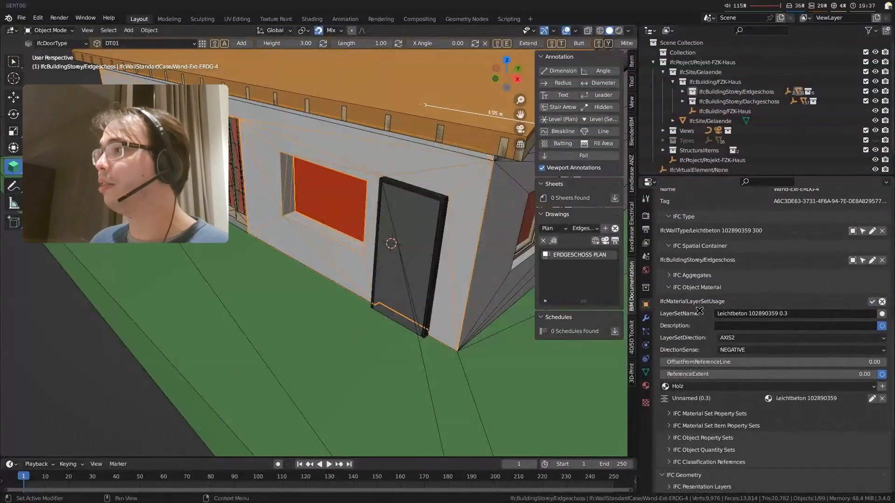
Step: Examine how the new door sits in the exterior wall, and close the wall's material editing without saving
middle_drag(462, 295, 441, 178)
key(alt+z)
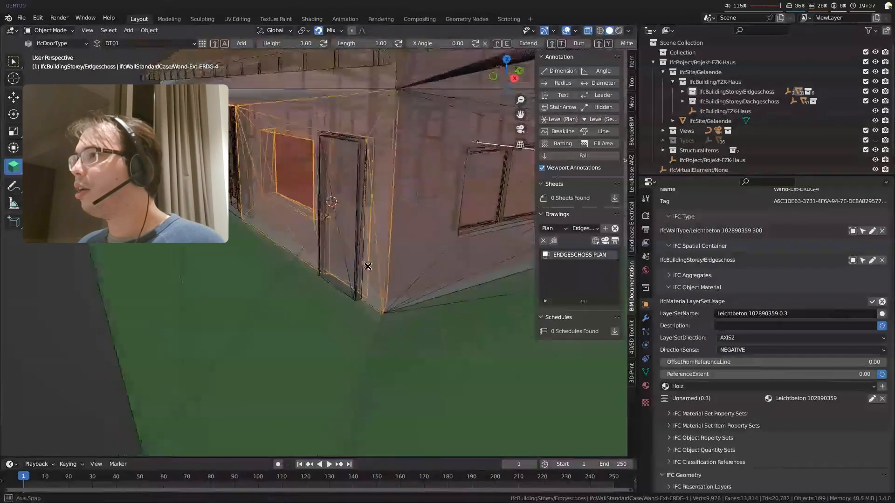
key(alt+z)
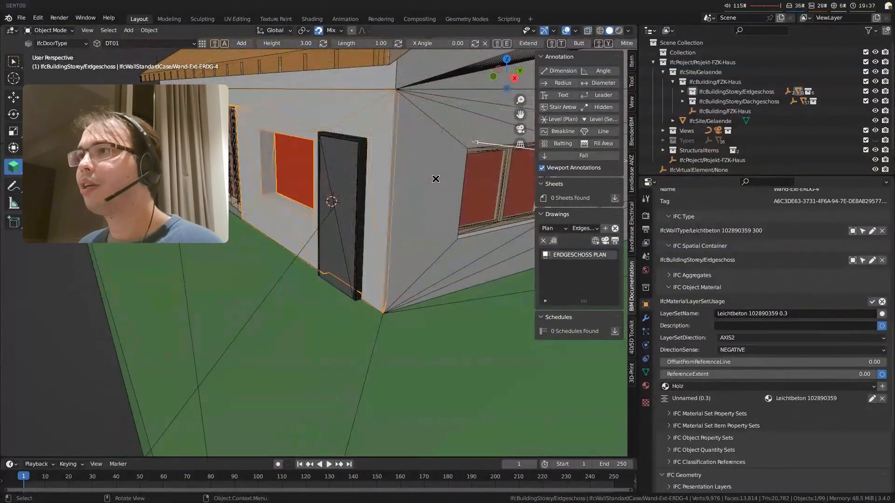
middle_drag(435, 179, 315, 228)
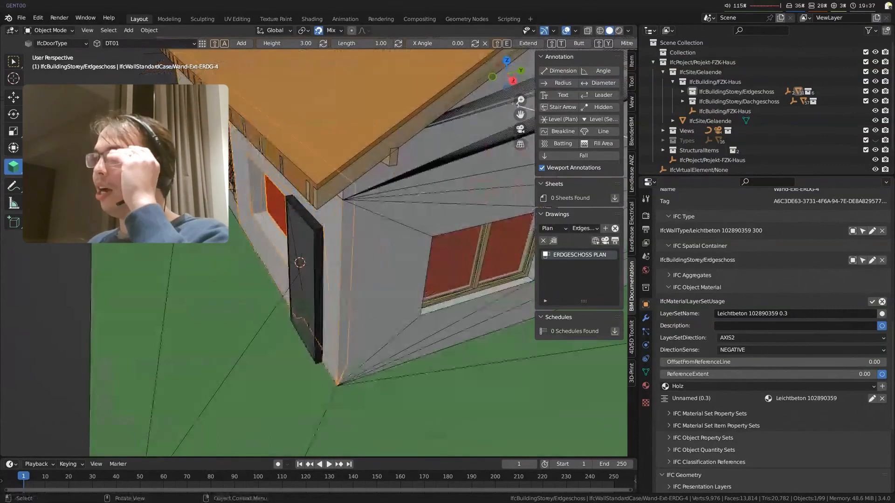
middle_drag(335, 286, 374, 270)
click(374, 270)
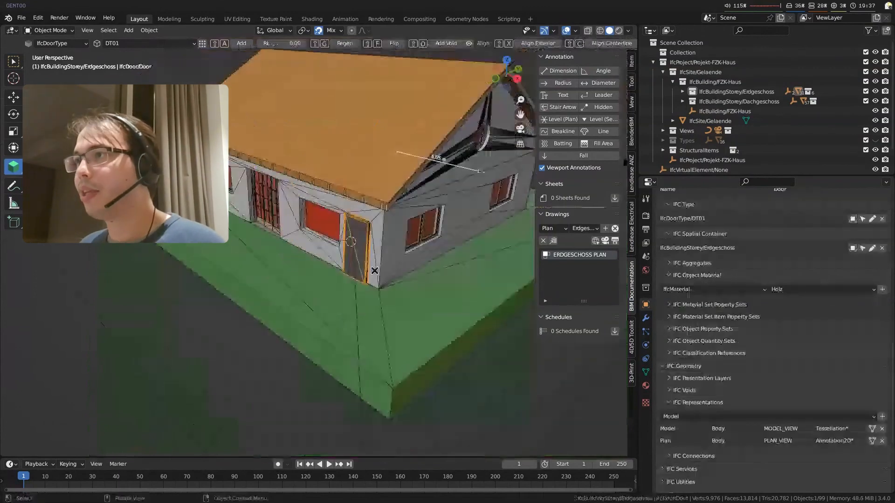
click(374, 270)
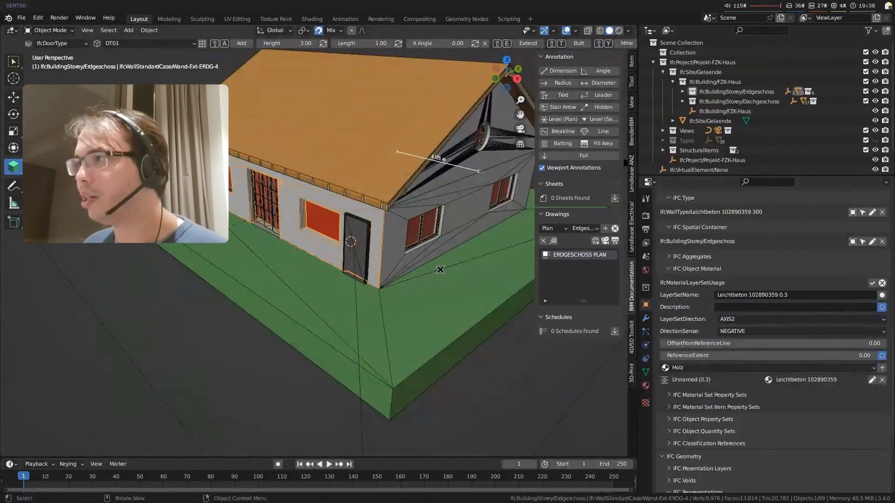
middle_drag(437, 269, 390, 288)
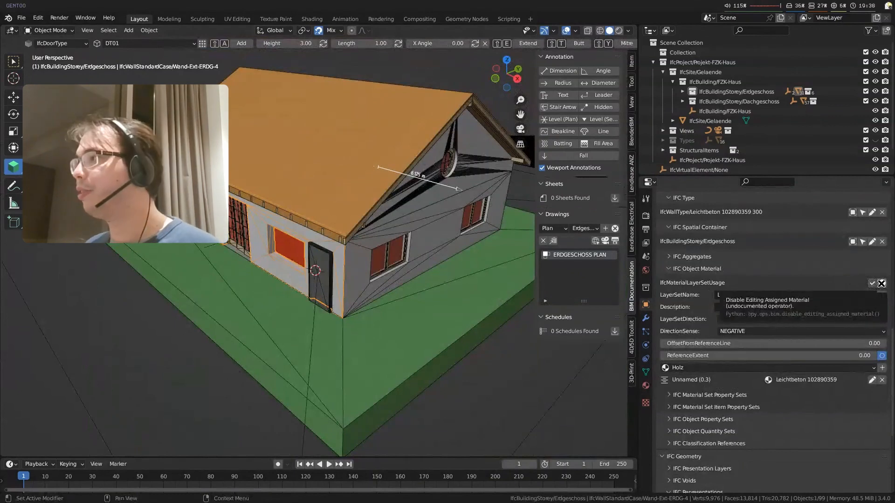
click(881, 283)
click(323, 271)
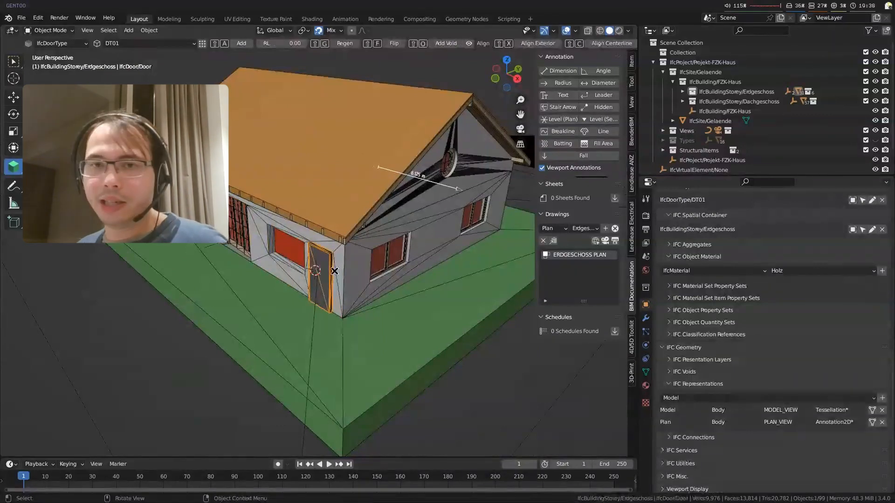
click(334, 271)
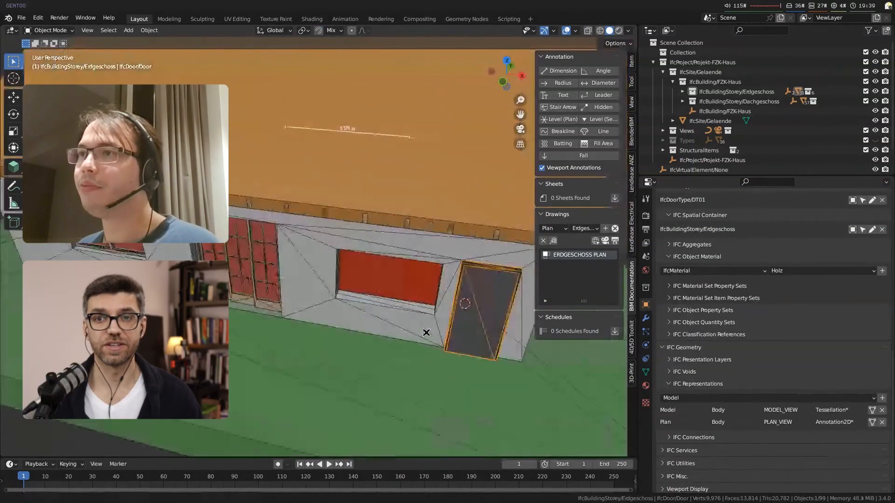
Step: Activate the BIM tool and hide the two roof slabs to expose the building below
click(410, 331)
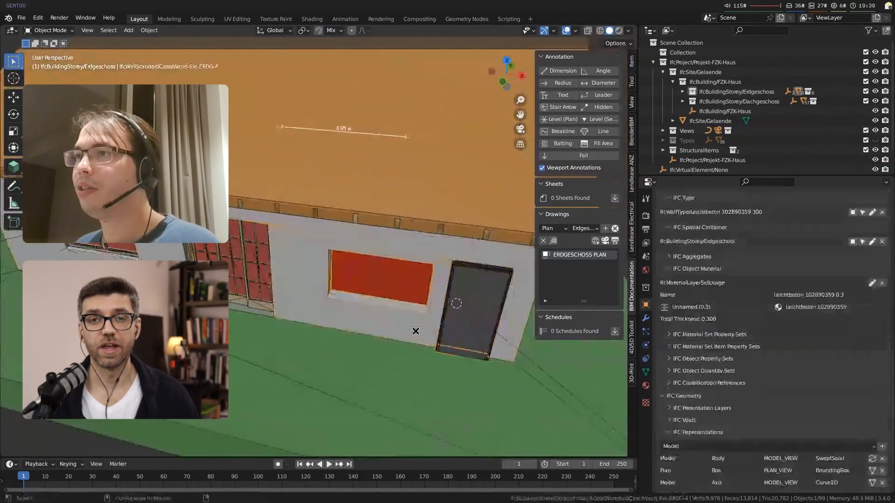
click(14, 167)
scroll(364, 208, down, 3)
middle_drag(363, 208, 292, 249)
click(395, 228)
key(h)
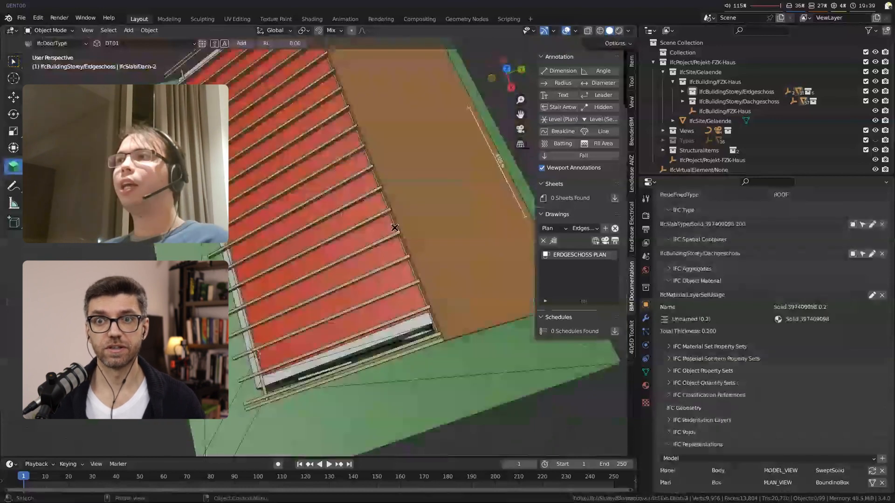
click(459, 247)
key(h)
click(466, 250)
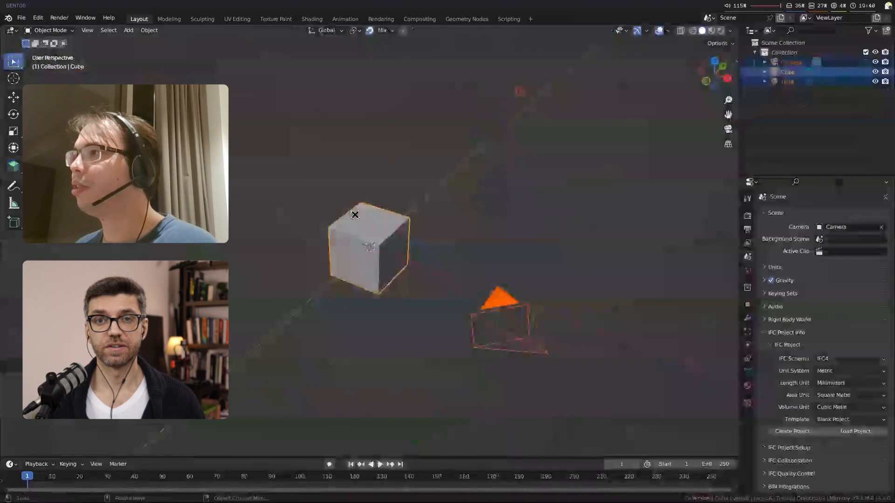
Step: Delete the default cube, camera and light from the new scene
key(Delete)
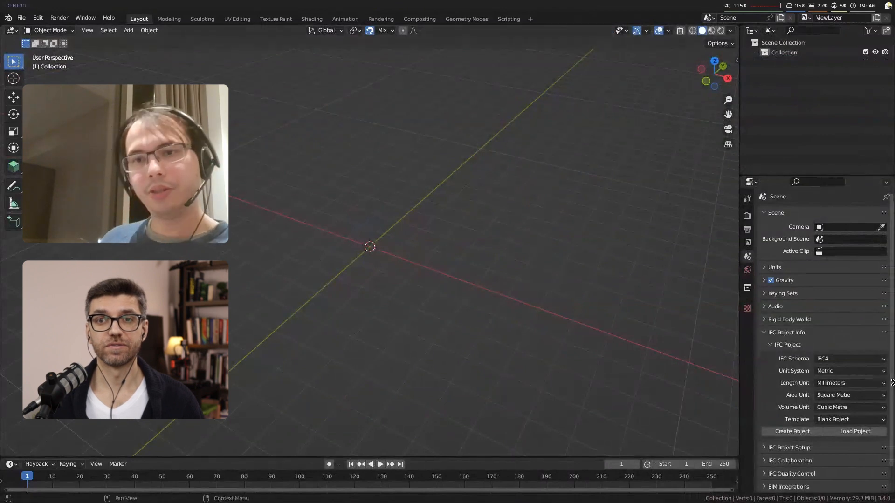
Step: Create a new IFC4 project in millimetres from the IFC4 Demo Library template
click(853, 419)
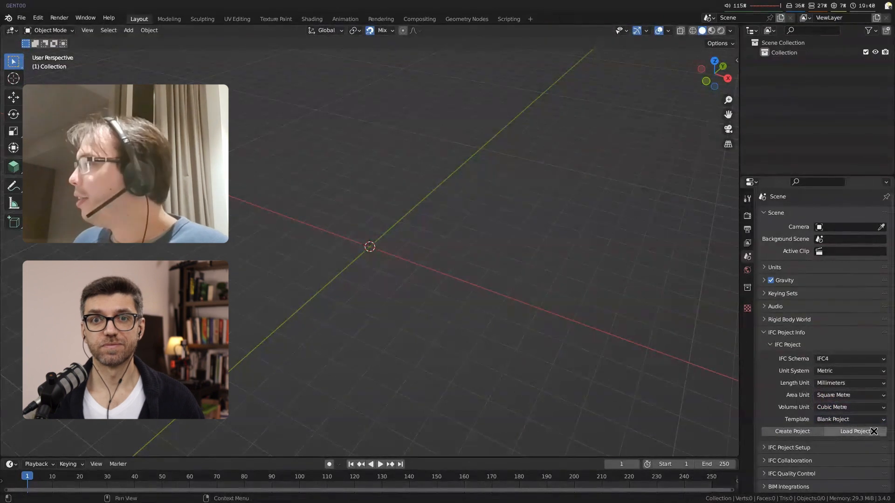
click(868, 417)
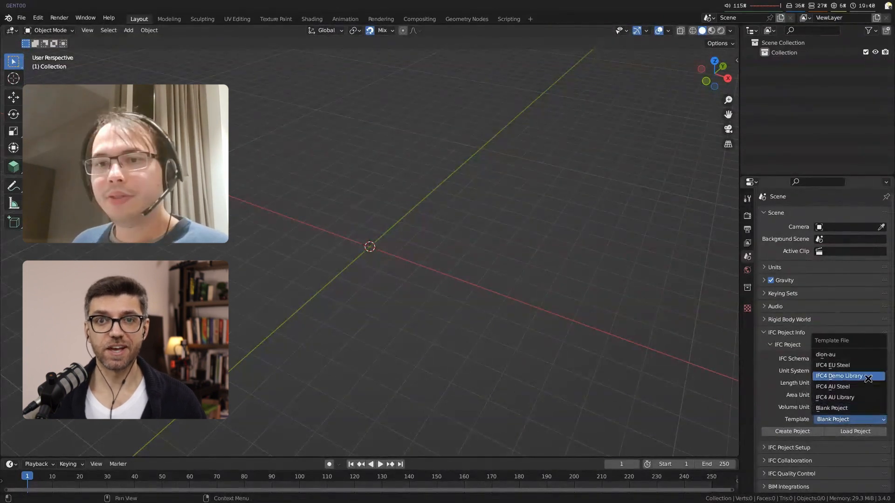
click(838, 376)
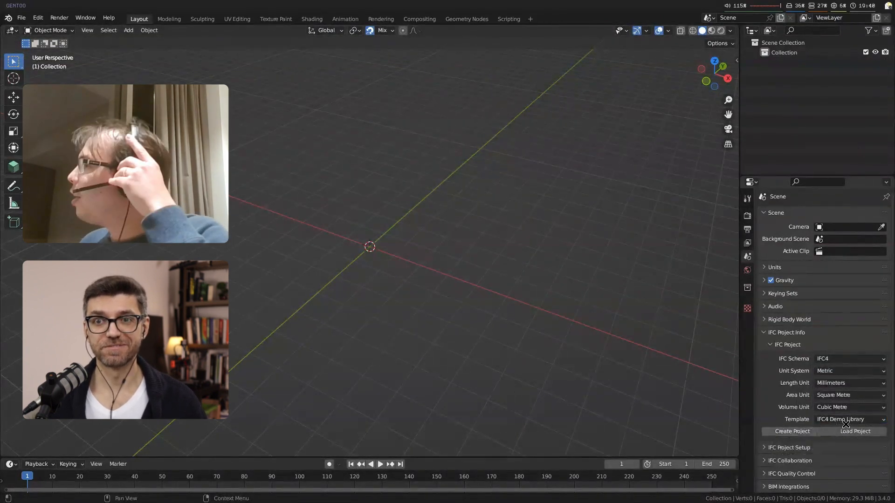
click(811, 431)
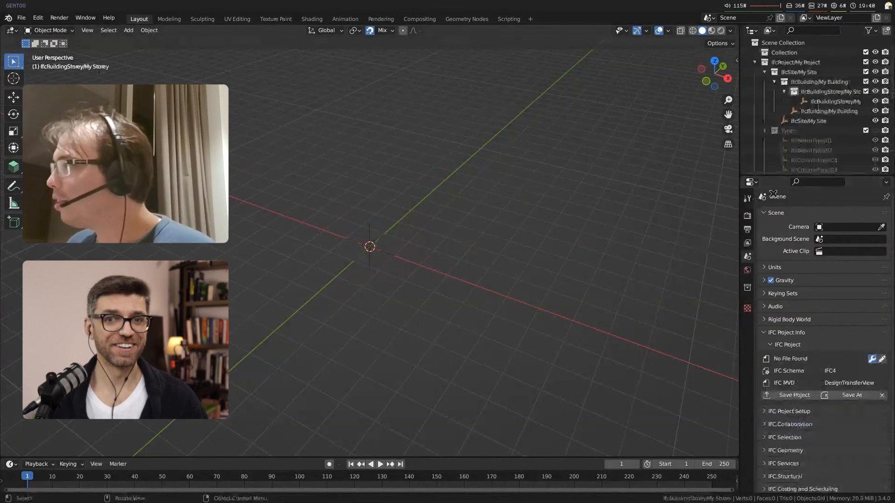
Step: Activate the BIM tool, browse the beam types, and switch to the IfcWallType class to view its types
click(14, 166)
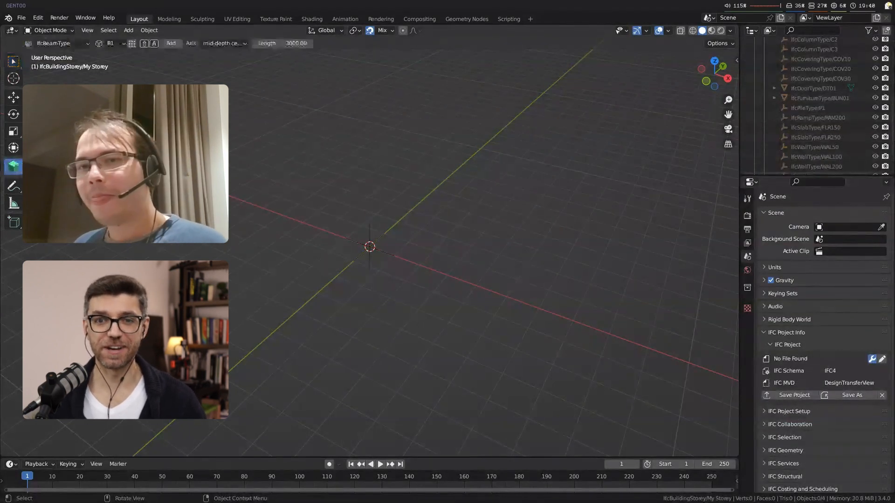
click(122, 43)
click(131, 43)
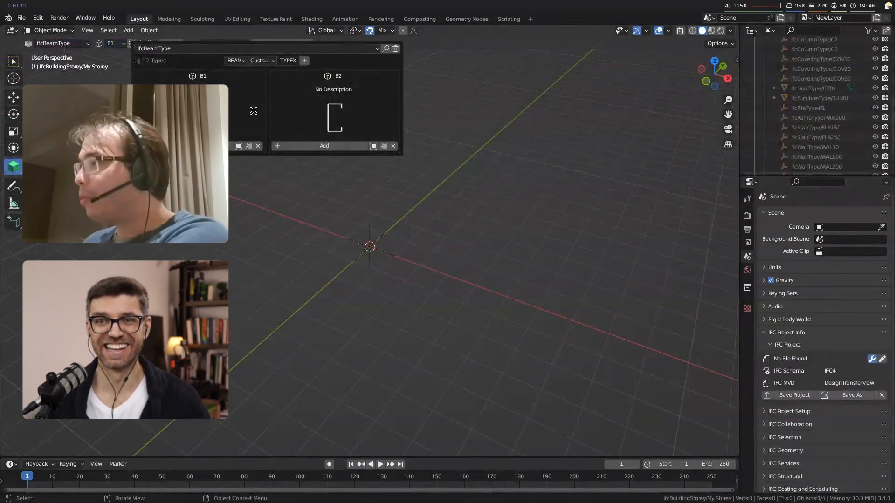
click(78, 45)
click(69, 152)
click(151, 44)
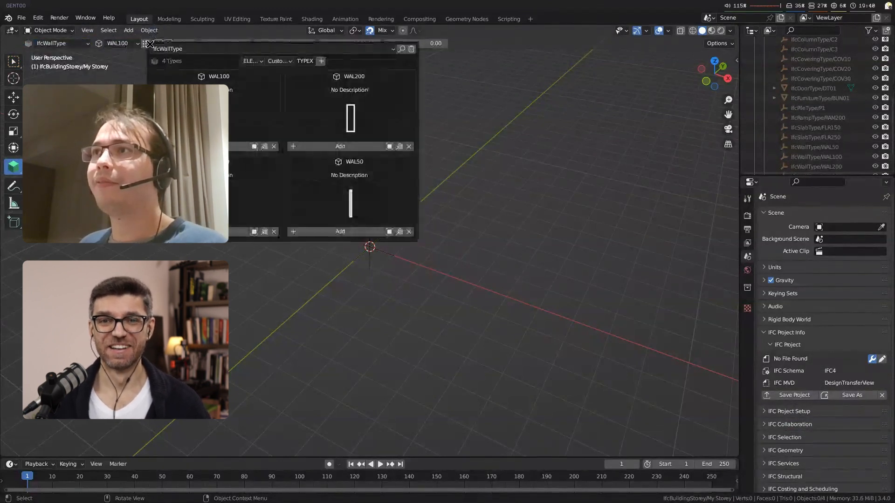
middle_drag(391, 371, 459, 405)
key(shift+a)
key(KP_7)
scroll(404, 221, up, 7)
shift+middle_drag(404, 222, 381, 315)
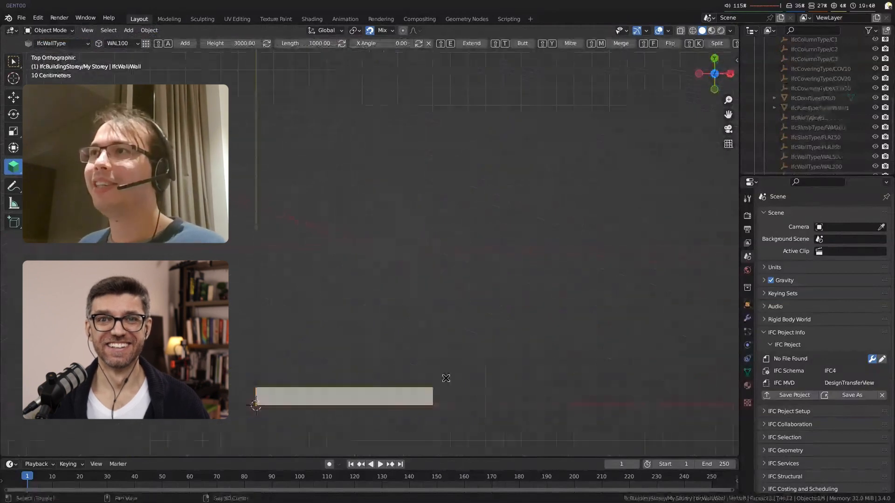
key(Delete)
Step: Add a WAL200 wall at the origin and extend it along the X axis to form the front exterior wall
shift+middle_drag(253, 373, 263, 223)
click(123, 43)
click(125, 65)
key(shift+a)
scroll(308, 209, down, 6)
shift+middle_drag(373, 214, 115, 294)
shift+right_click(411, 279)
key(shift+e)
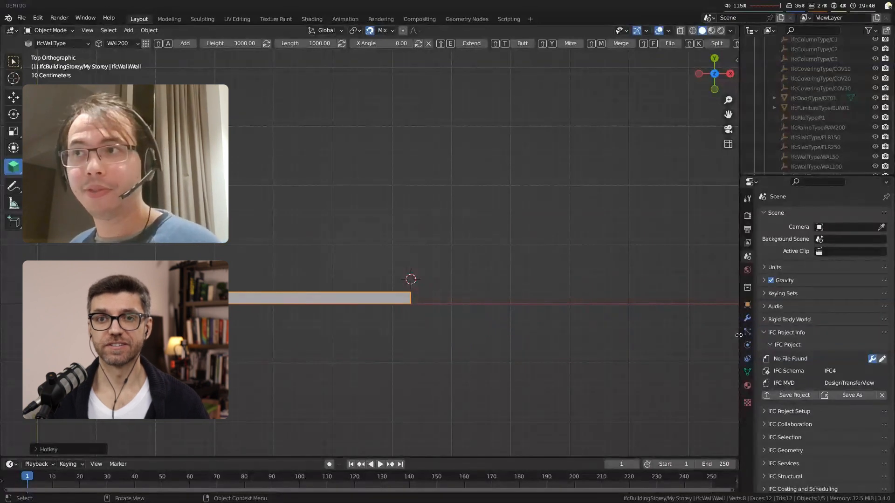
Step: Add a perpendicular WAL200 wall at the front wall's far end and extend it along the Y axis
shift+middle_drag(444, 317, 535, 413)
shift+right_click(568, 394)
shift+right_drag(558, 392, 514, 388)
key(shift+a)
shift+right_click(487, 184)
key(shift+e)
mouse_move(492, 151)
shift+right_down()
mouse_move(494, 142)
mouse_move(482, 153)
shift+right_up()
key(shift+e)
Step: Add a WAL200 back wall from the side wall's end and extend it parallel to the front wall
key(shift+a)
shift+right_click(231, 150)
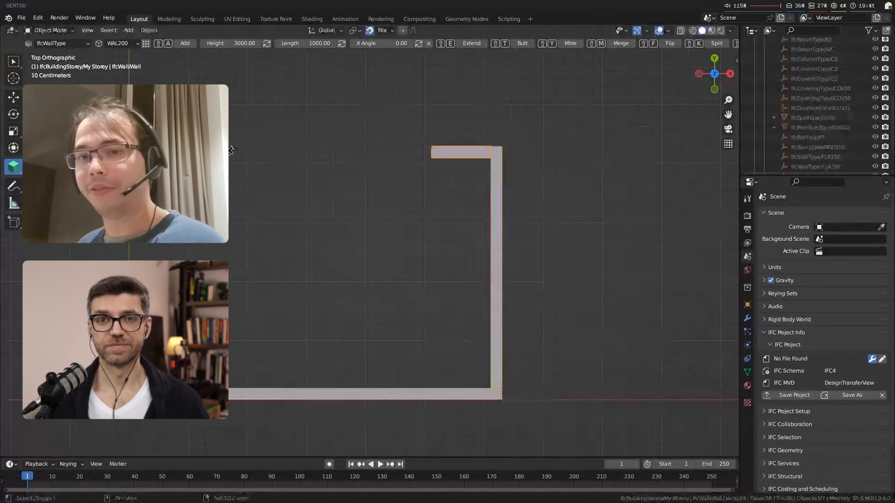
key(shift+e)
Step: Add a WAL200 return wall at the back wall's end and adjust its length towards the front wall
key(shift+a)
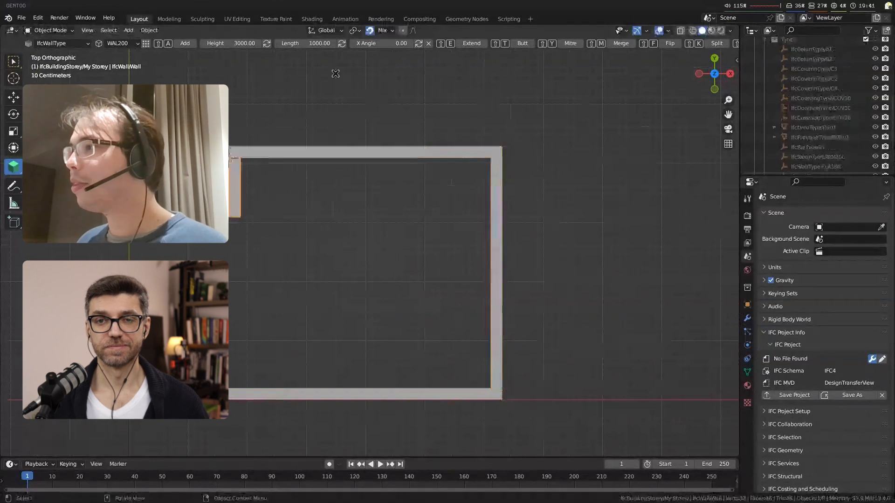
shift+right_click(233, 292)
key(shift+e)
shift+right_click(230, 239)
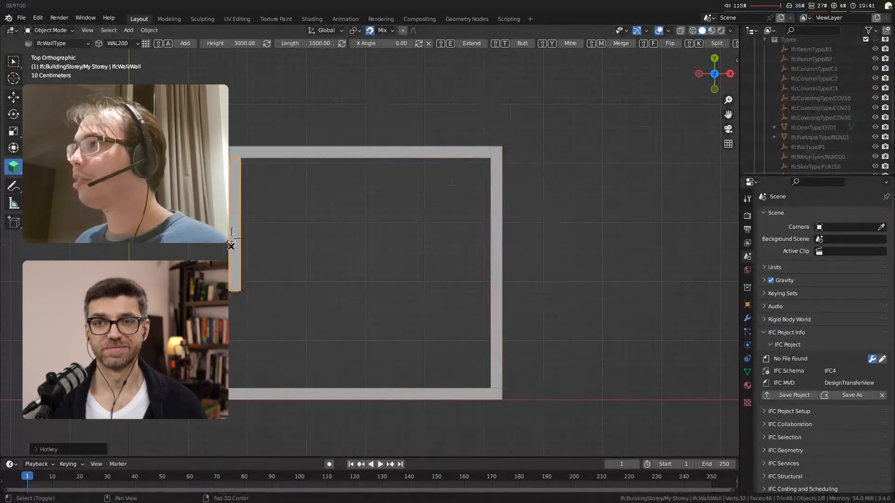
key(shift+e)
Step: Add the remaining WAL200 exterior walls and join them to close the L-shaped building outline
key(shift+a)
key(g)
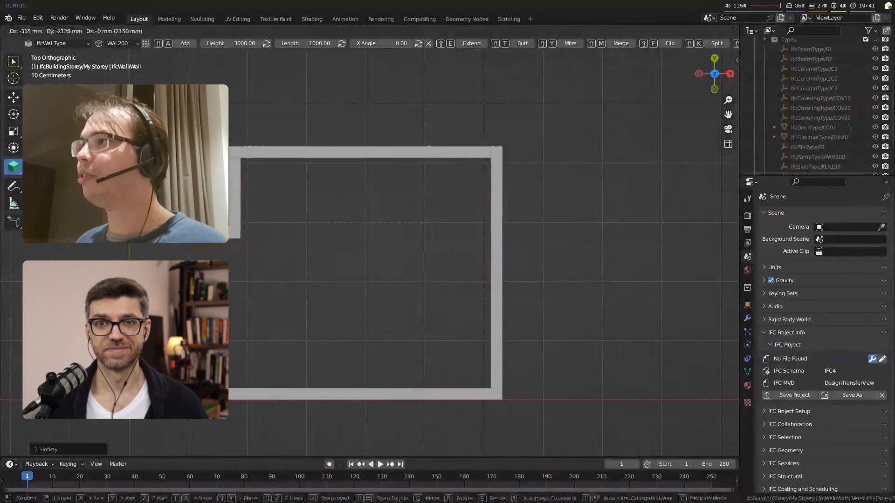
click(129, 244)
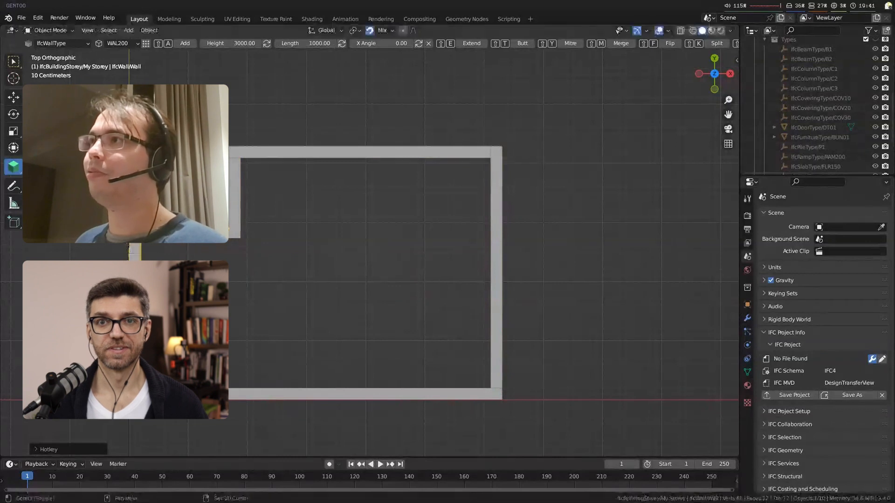
key(ctrl+z)
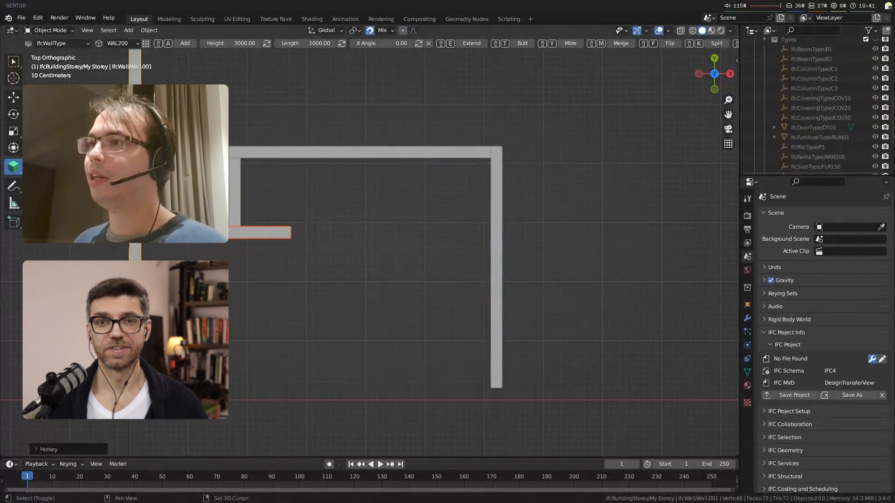
key(ctrl+shift+z)
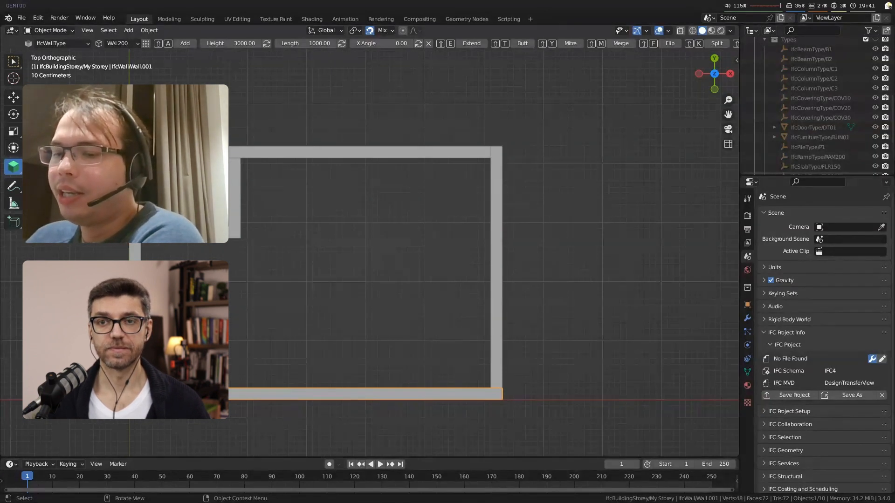
Step: Add a WAL100 partition between the front and back walls, and a second one from it to the side exterior wall
click(129, 42)
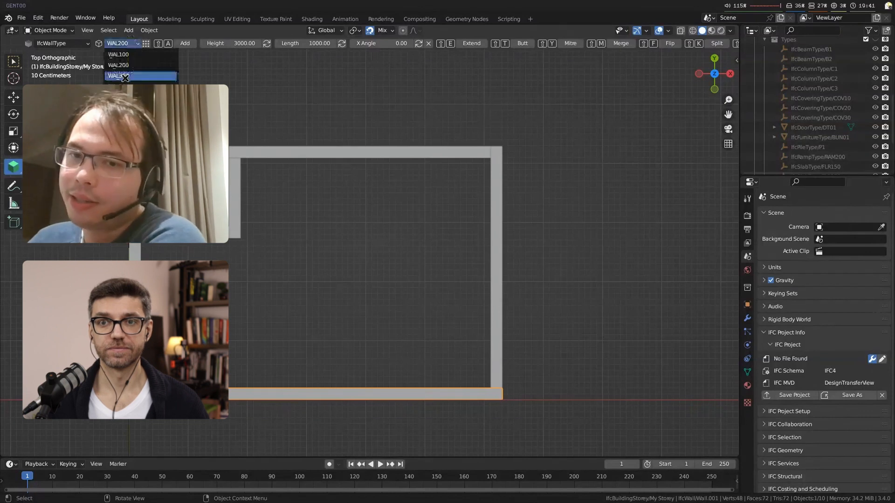
click(136, 55)
shift+right_drag(429, 344, 383, 384)
key(shift+a)
mouse_move(408, 167)
shift+right_down()
mouse_move(384, 164)
mouse_move(402, 165)
shift+right_up()
key(shift+e)
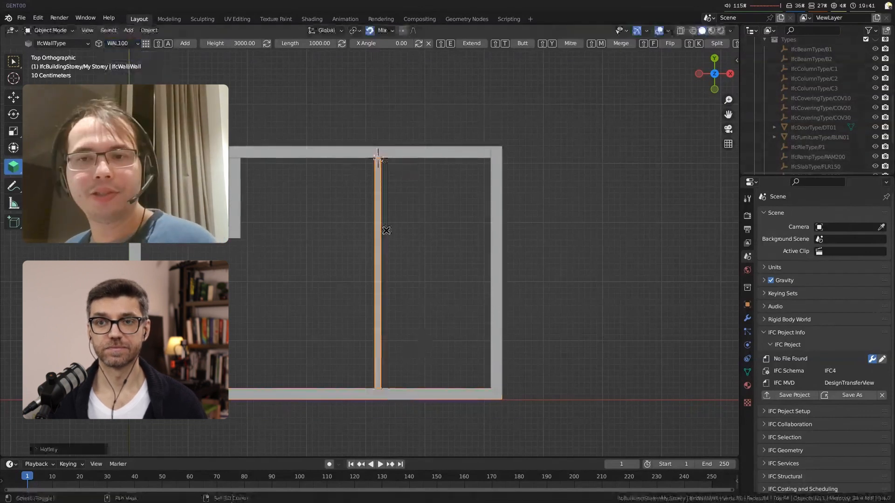
shift+right_click(382, 271)
key(shift+a)
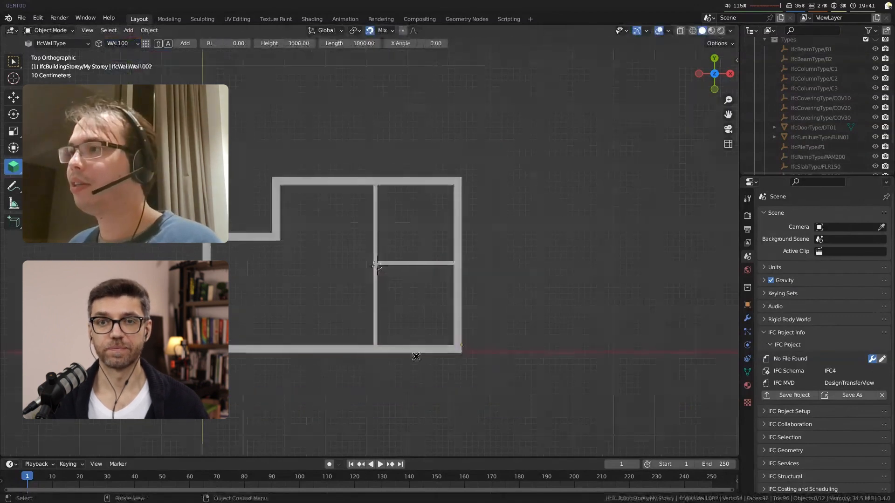
Step: Insert a DT01 door from the IfcDoorType class into the front exterior wall
middle_drag(356, 355, 338, 305)
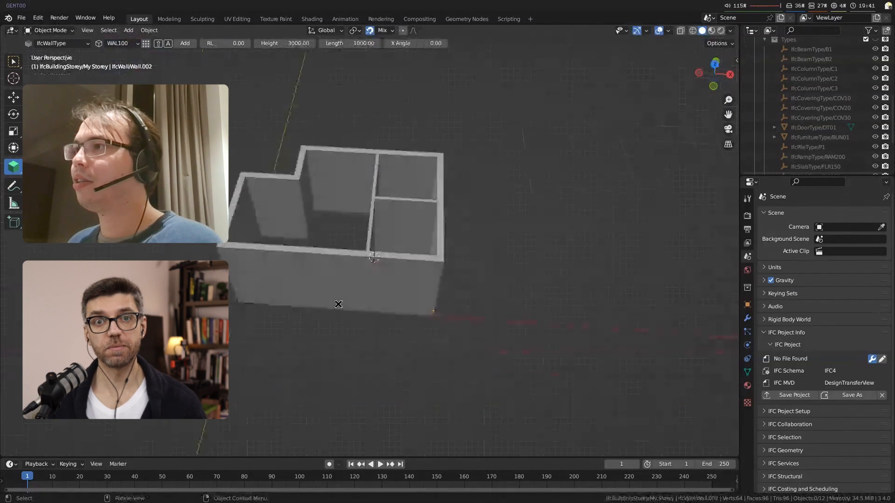
click(338, 304)
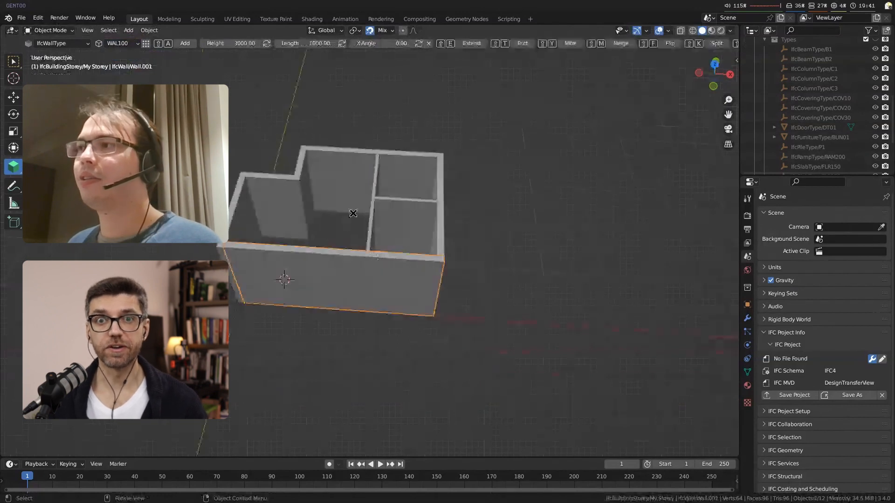
click(70, 42)
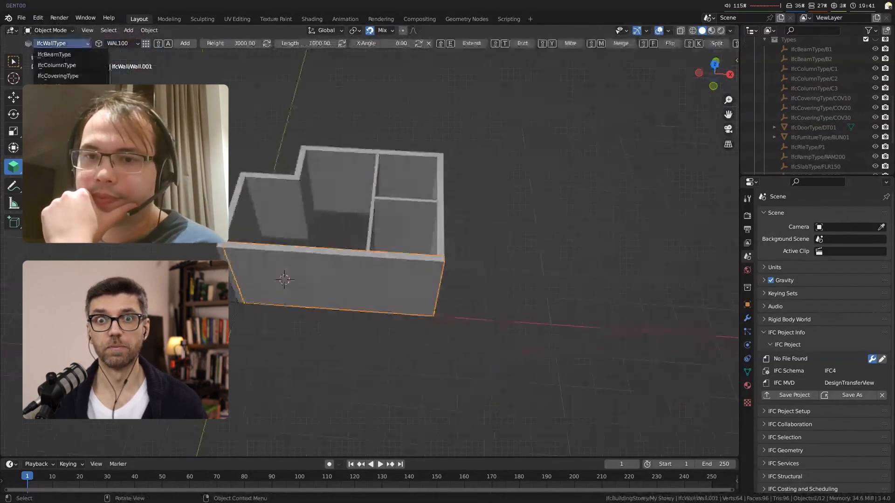
click(54, 87)
scroll(295, 290, up, 5)
shift+middle_drag(295, 290, 333, 258)
key(shift+a)
scroll(453, 300, down, 2)
Step: Insert WT01 windows from the IfcWindowType class into the side and back exterior walls
click(84, 46)
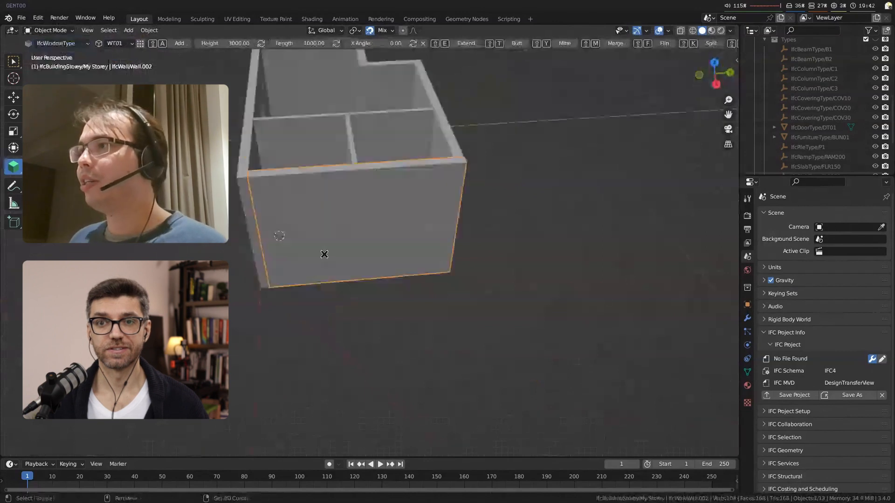
key(shift+a)
click(384, 287)
middle_drag(384, 287, 477, 208)
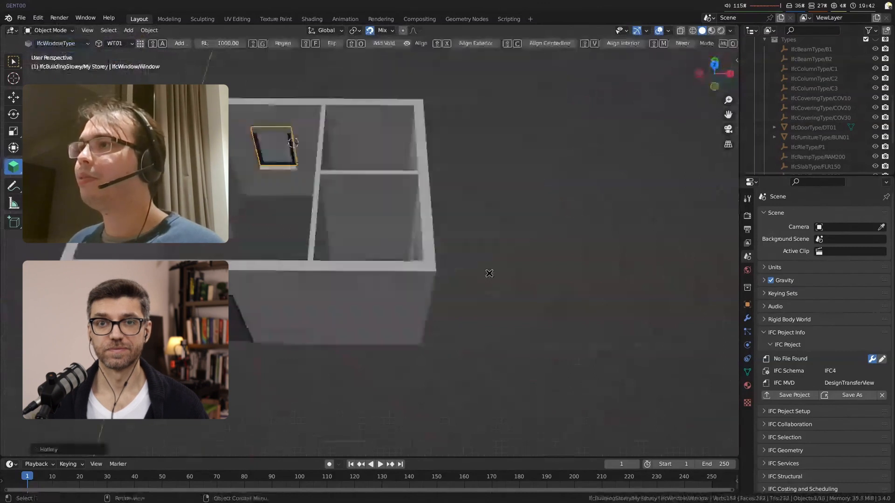
click(489, 273)
middle_drag(489, 273, 552, 298)
Step: Insert a DT01 door into each of the two interior partition walls
click(549, 225)
shift+right_click(549, 225)
click(63, 44)
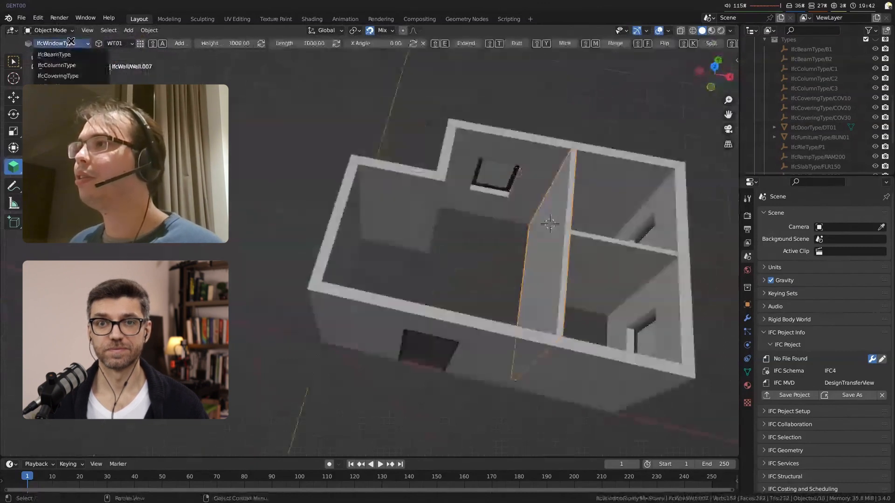
click(64, 86)
key(shift+a)
click(602, 274)
shift+right_click(603, 275)
key(shift+a)
middle_drag(601, 340, 542, 268)
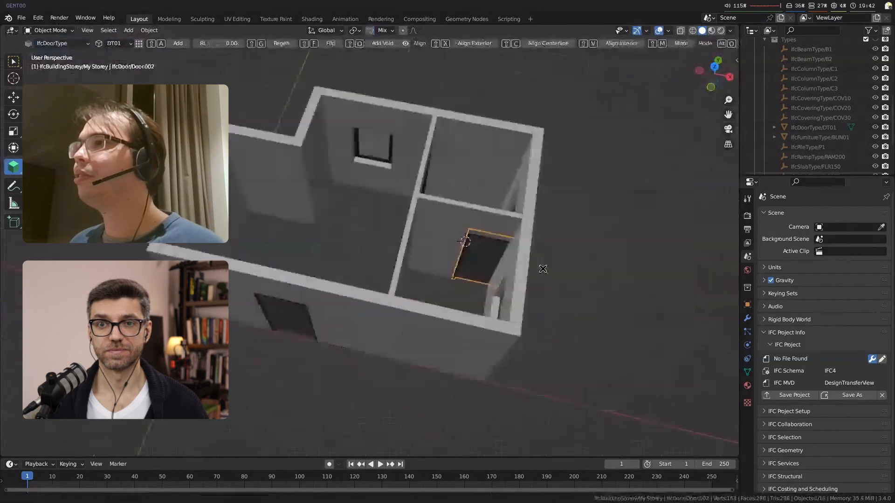
Step: Move the door in the short partition along the X axis, regenerate its opening, and deselect everything
key(g)
key(x)
click(615, 288)
key(shift+g)
scroll(430, 302, up, 3)
key(alt+a)
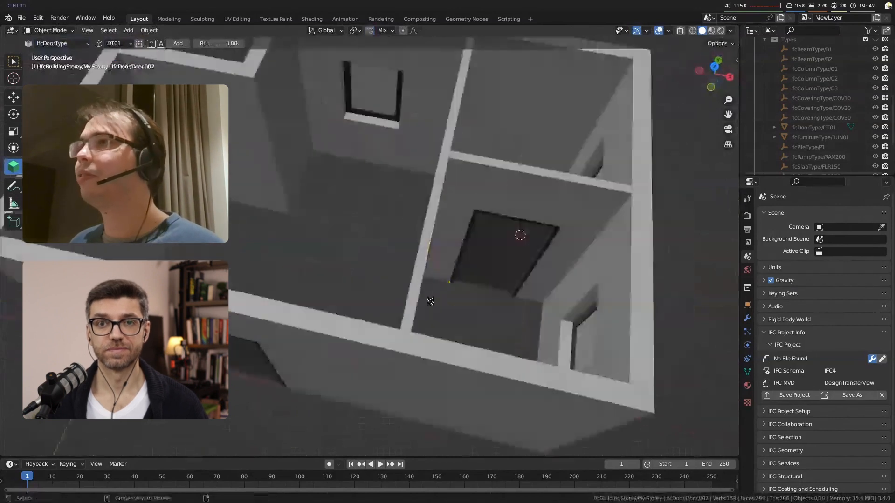
scroll(430, 302, down, 4)
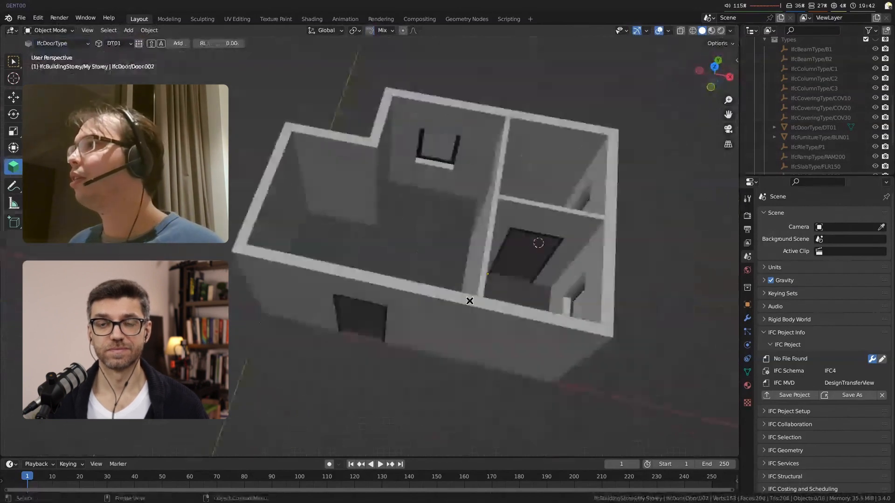
Step: Butt-join the return wall with its neighbouring exterior walls at the notch corners in top view
click(374, 141)
key(KP_7)
shift+click(379, 171)
key(shift+t)
click(365, 193)
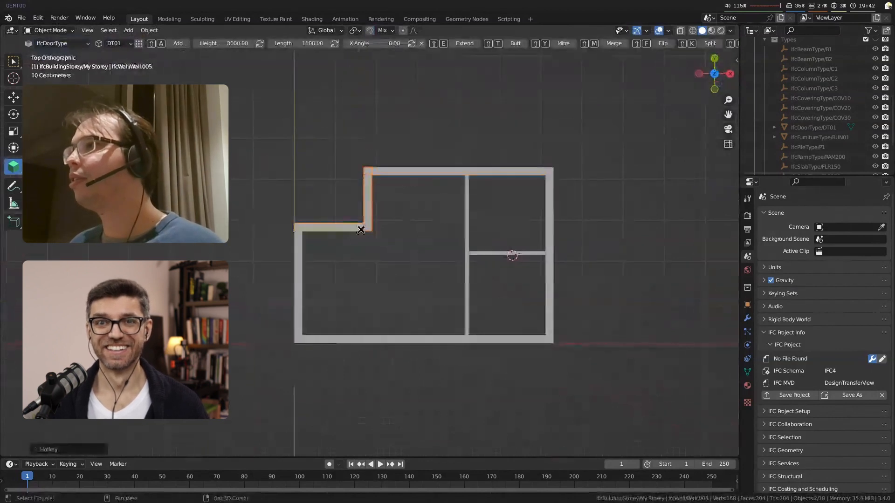
Step: Examine the IFC Connections of the notch's return wall in its object properties
scroll(363, 229, up, 3)
shift+middle_drag(410, 280, 422, 321)
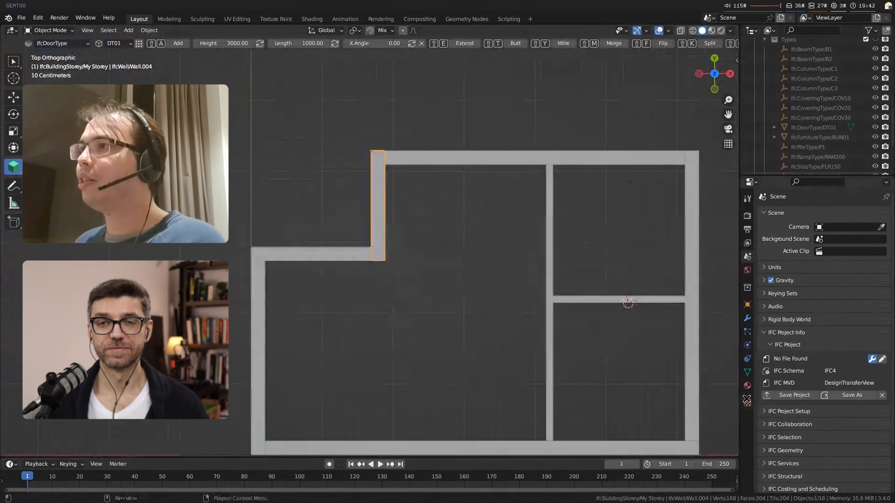
click(747, 304)
scroll(891, 302, down, 15)
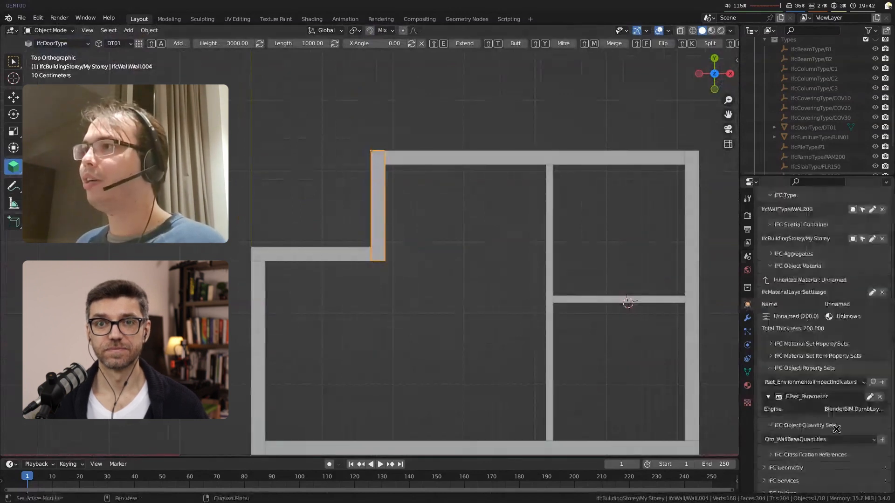
scroll(810, 409, down, 6)
scroll(809, 409, down, 2)
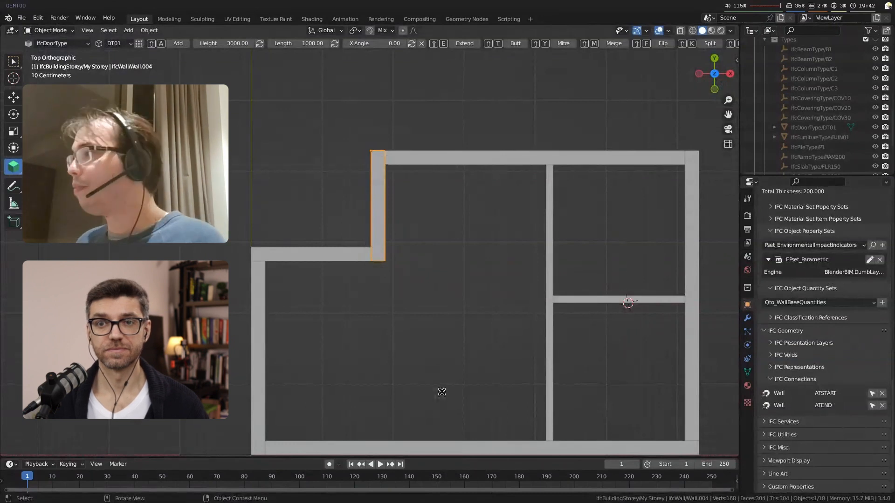
Step: Move the notch's return wall along the X axis and update the exterior walls connected to it
key(g)
click(436, 363)
key(g)
key(x)
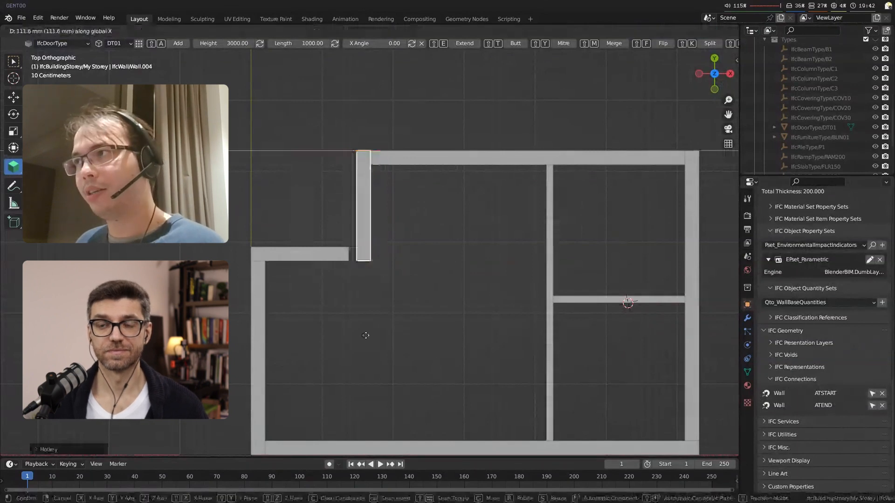
click(395, 343)
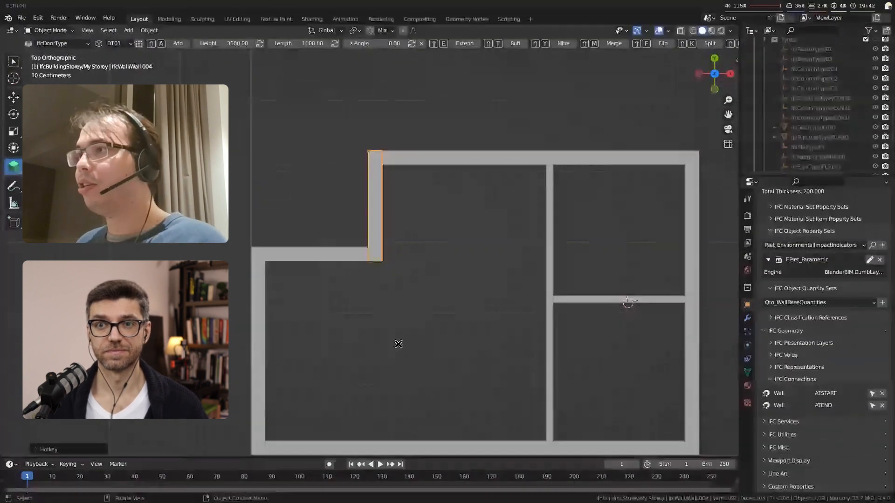
middle_drag(398, 343, 255, 216)
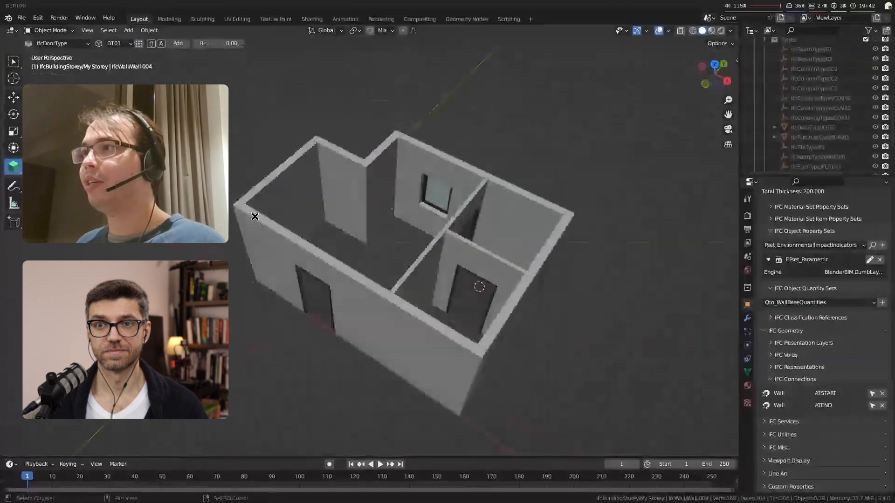
Step: Snap the 3D cursor to the base corner of the exterior walls at the model origin
shift+right_drag(255, 216, 284, 199)
key(g)
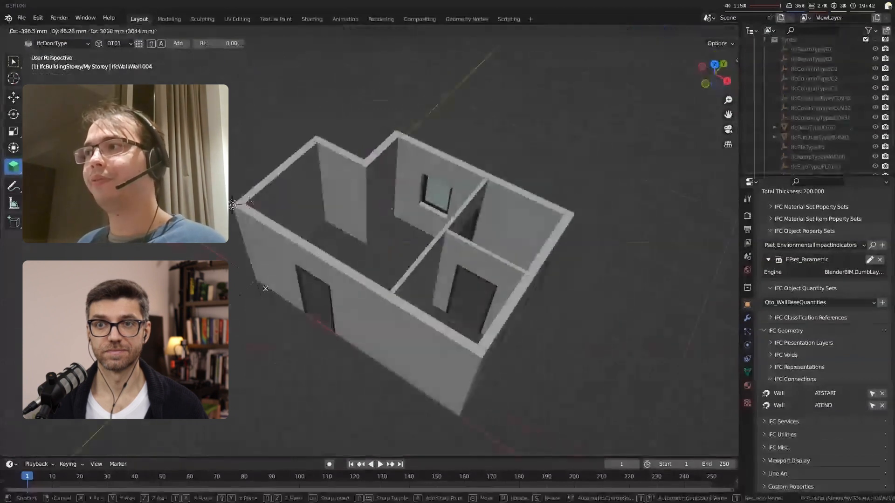
shift+middle_drag(232, 205, 305, 189)
shift+right_drag(295, 295, 322, 267)
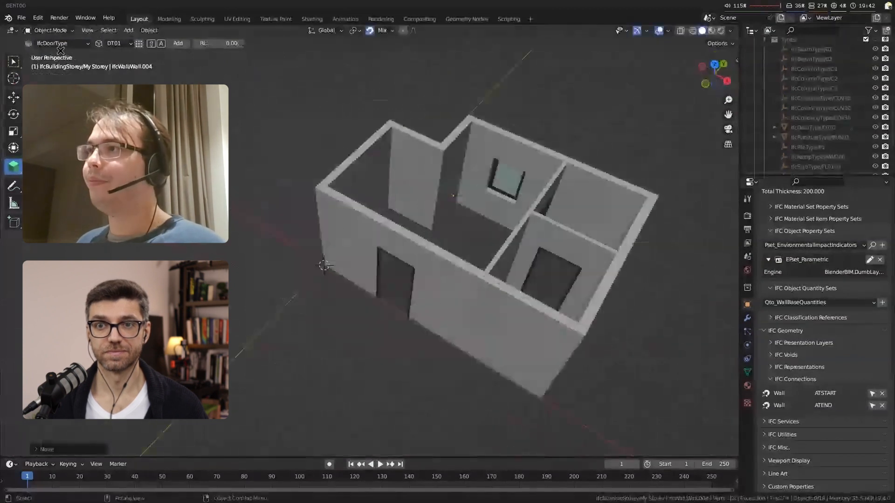
Step: Add an IfcSlabType FLR150 slab at the 3D cursor
click(61, 45)
click(65, 122)
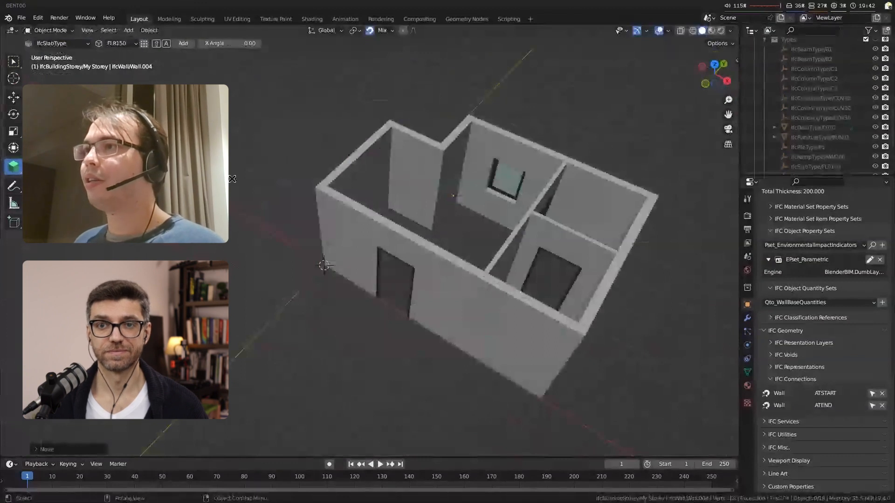
key(shift+a)
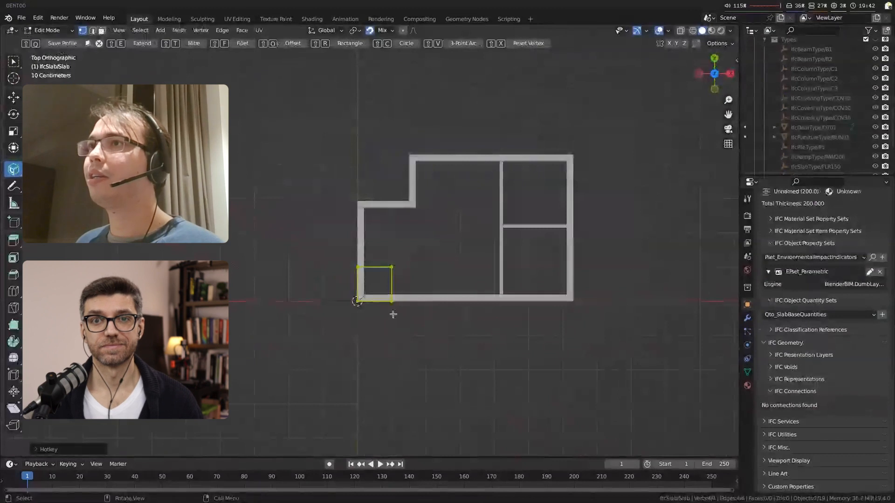
Step: Stretch the slab profile along X to the outer face of the far exterior wall
click(392, 313)
key(g)
key(x)
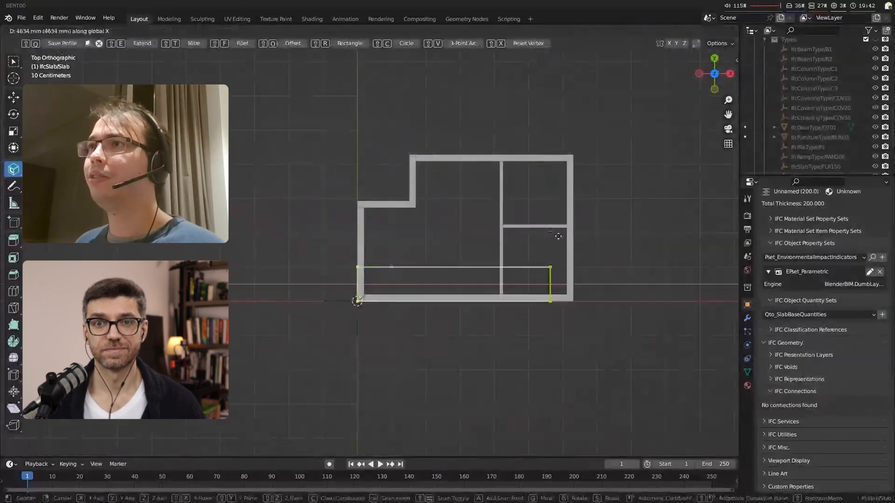
click(573, 240)
Step: Move the slab profile's upper edge along Y to the outer face of the notch wall
click(572, 265)
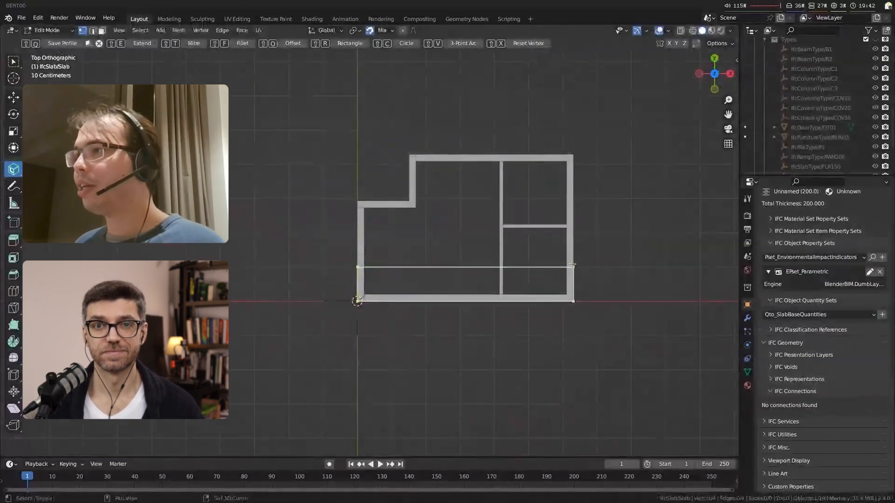
shift+click(355, 265)
key(g)
key(y)
click(411, 203)
Step: Subdivide the slab profile's upper boundary and snap the new vertices to the notch's inner and upper corners
key(ctrl+r)
click(437, 205)
right_click(437, 205)
key(g)
click(410, 201)
key(ctrl+r)
click(492, 201)
right_click(492, 203)
key(g)
click(410, 156)
Step: Subdivide the adjoining profile edge and snap the new vertex to the far upper corner of the exterior walls
key(ctrl+r)
click(498, 180)
right_click(498, 179)
key(g)
click(575, 156)
Step: Dissolve the spare vertex on the slab outline and save the profile
right_click(589, 185)
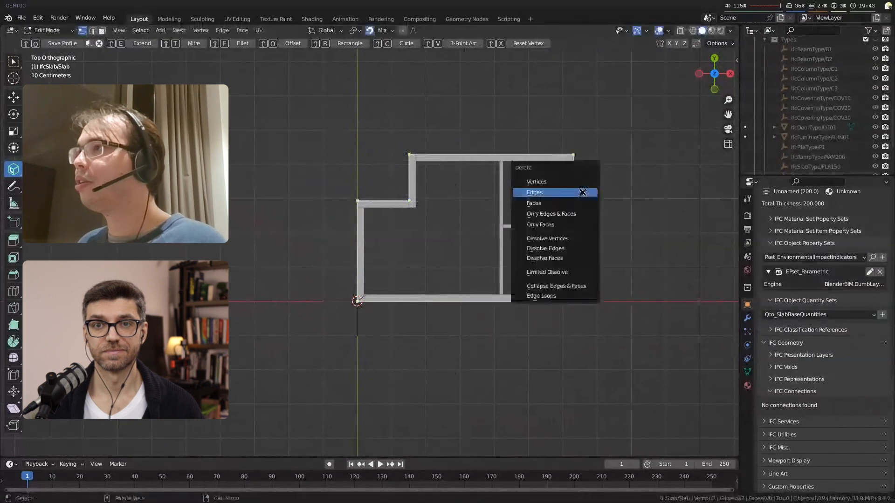
click(576, 238)
middle_drag(577, 241, 404, 349)
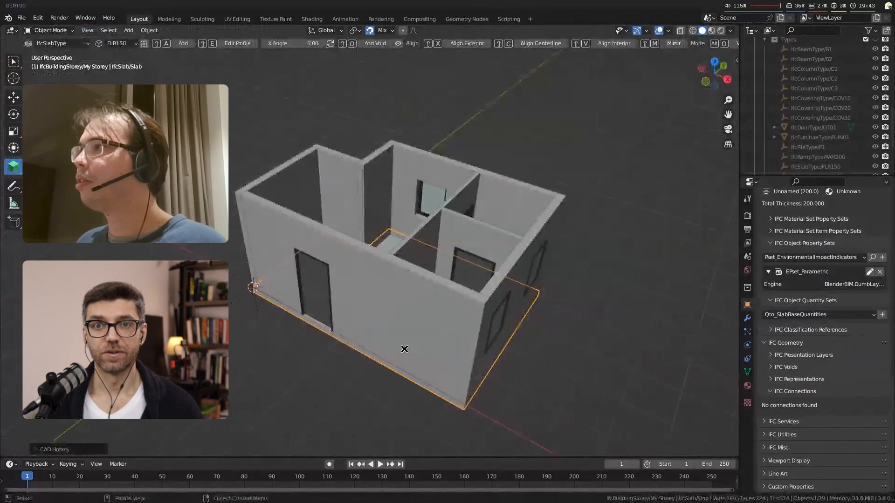
middle_drag(404, 349, 389, 338)
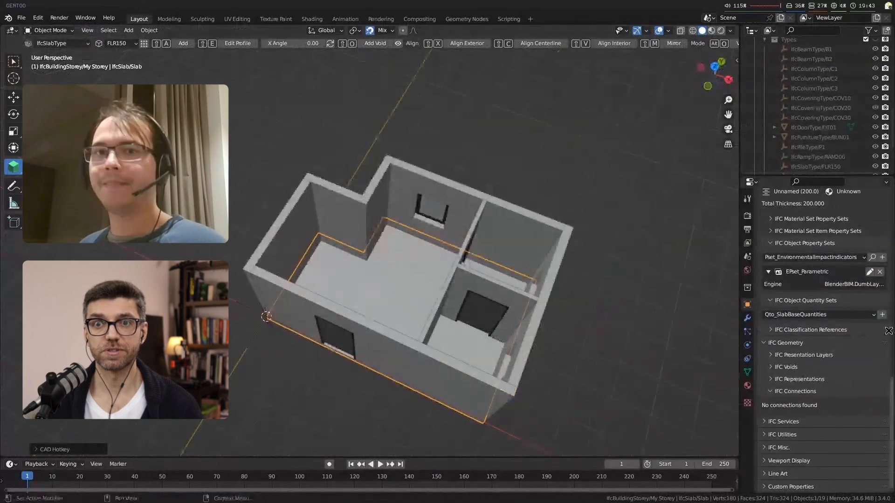
Step: Examine the slab's IFC Representations in its object properties
scroll(849, 335, up, 4)
scroll(844, 353, down, 4)
click(800, 379)
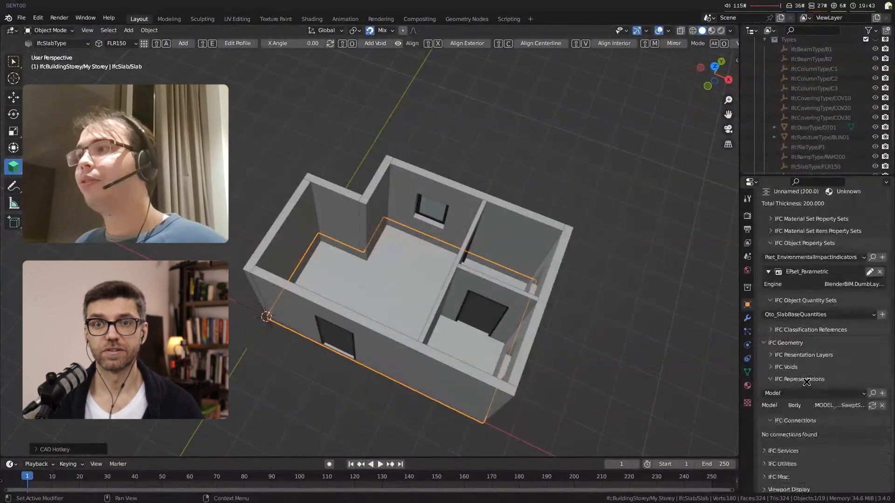
drag(740, 392, 693, 392)
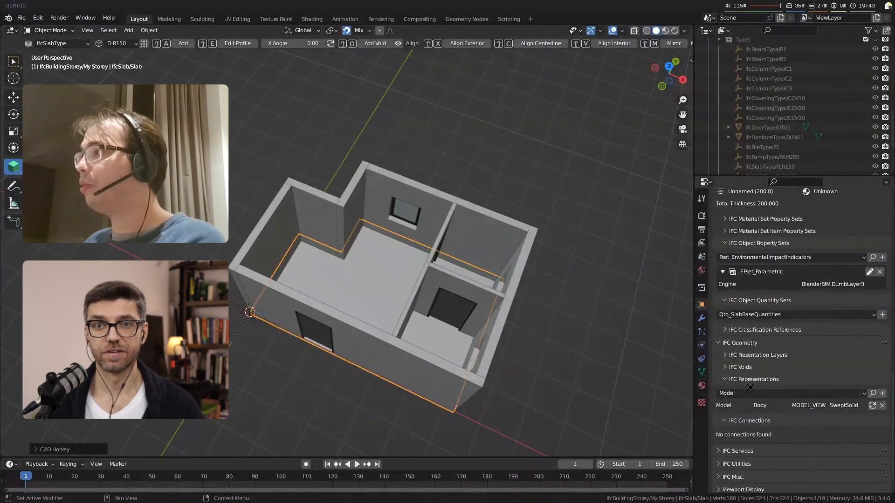
Step: Edit the slab profile in top view and move its far edge along X beyond the exterior wall
key(KP_7)
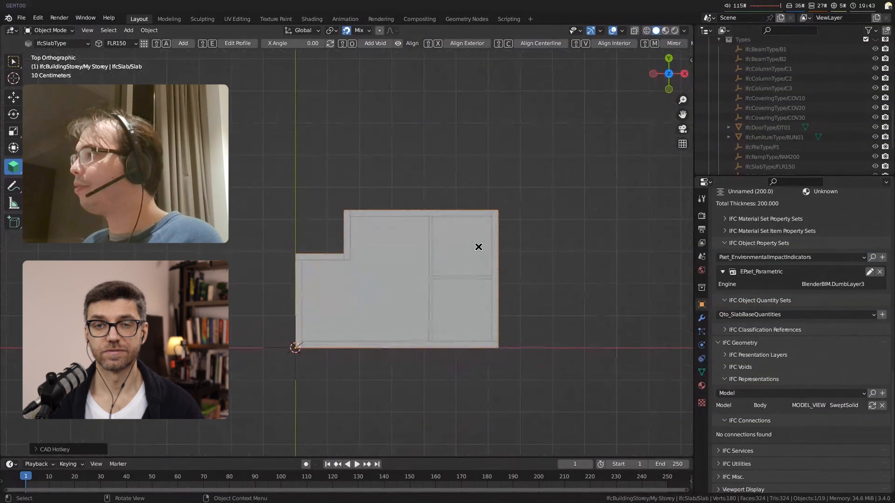
key(shift+e)
click(504, 244)
click(407, 210)
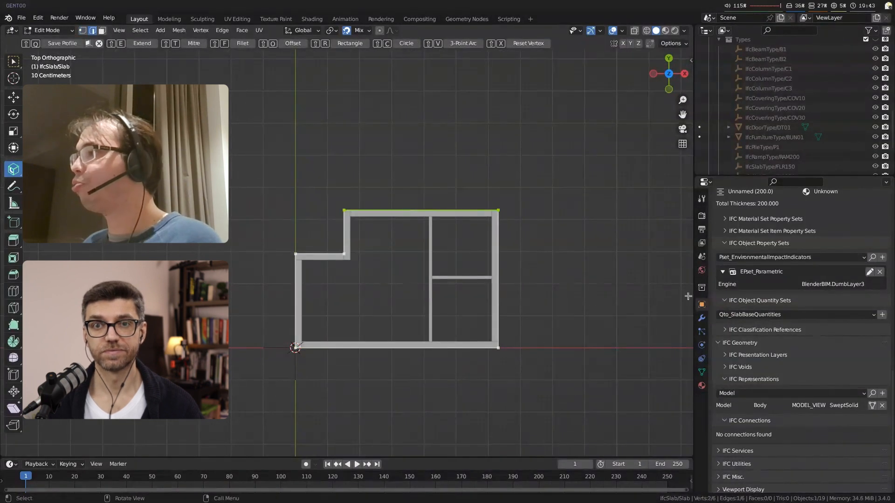
click(500, 263)
key(g)
key(x)
click(553, 244)
key(ctrl+z)
key(ctrl+z)
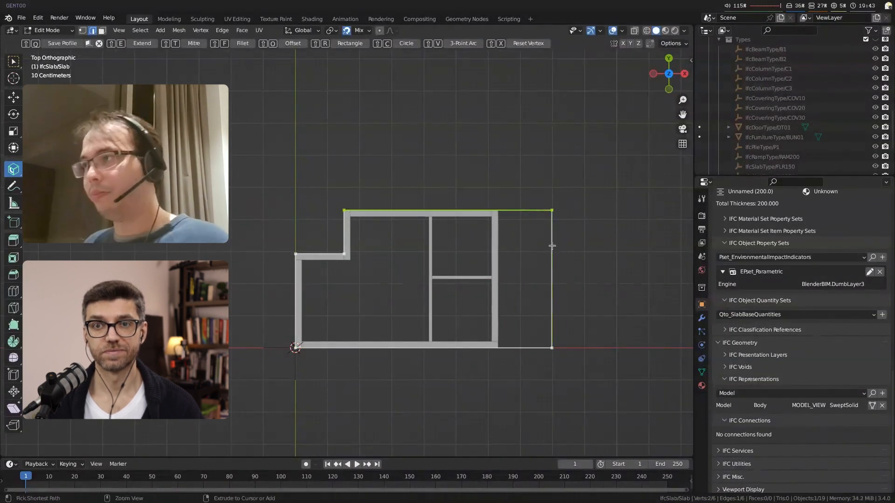
Step: Fillet the upper outer corner of the extended slab profile with a radius of 0.5
ctrl+click(551, 245)
scroll(583, 303, up, 2)
shift+middle_drag(567, 299, 518, 305)
key(shift+f)
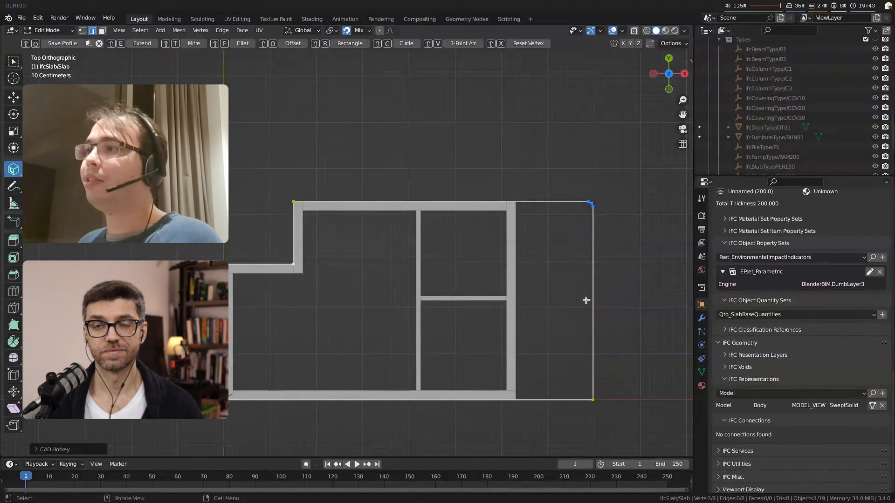
click(65, 446)
click(99, 446)
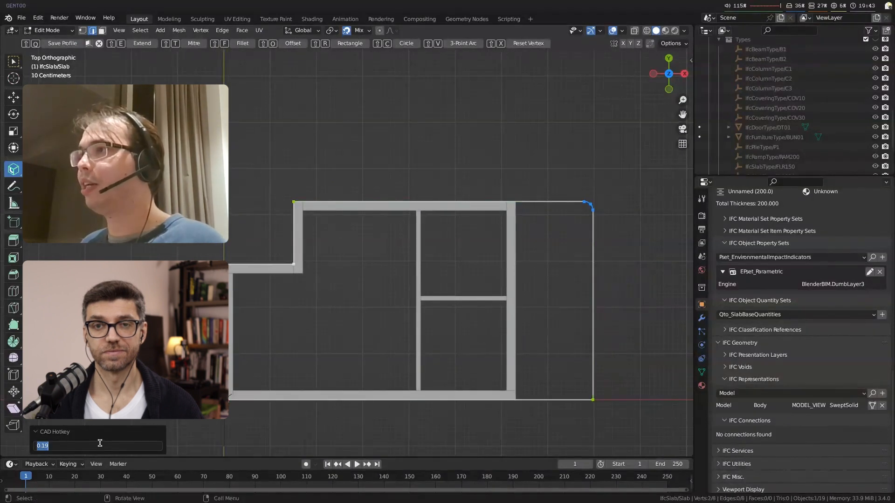
text(0.5)
key(Return)
Step: Add a circle to the slab extension's profile, scale it down and move it towards the lower outer corner
click(385, 331)
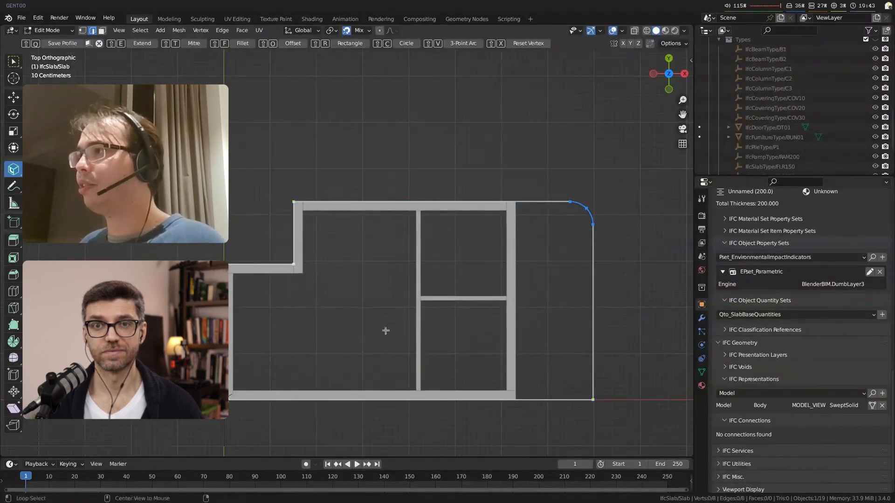
key(shift+c)
scroll(580, 344, up, 1)
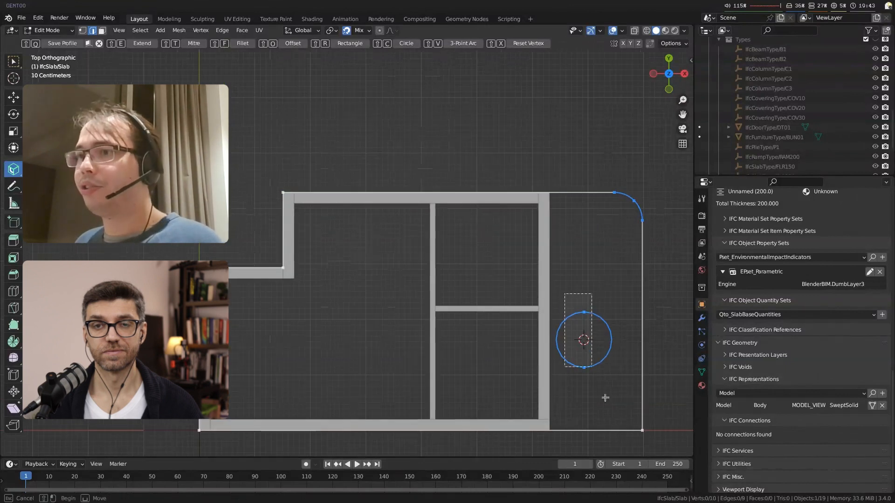
key(s)
click(601, 375)
key(g)
click(602, 403)
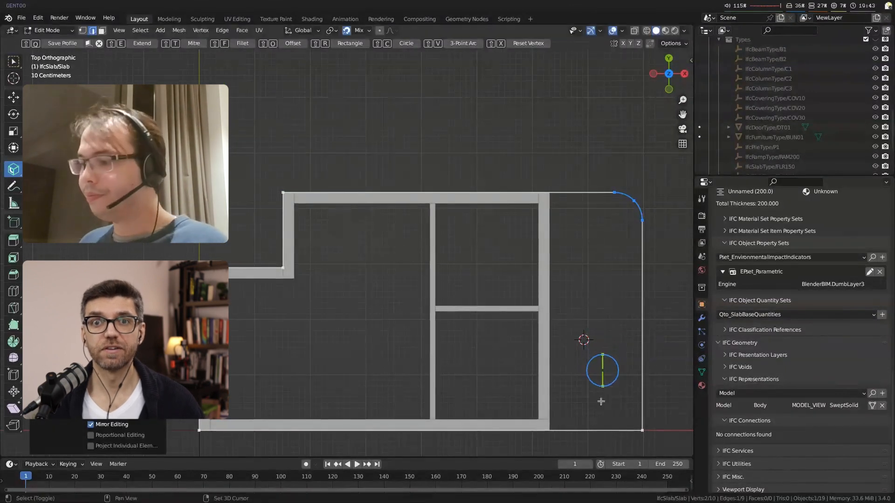
Step: Save the slab profile with its rounded corner and circular hole, then deselect everything
key(shift+q)
key(alt+a)
middle_drag(532, 418, 336, 354)
click(48, 44)
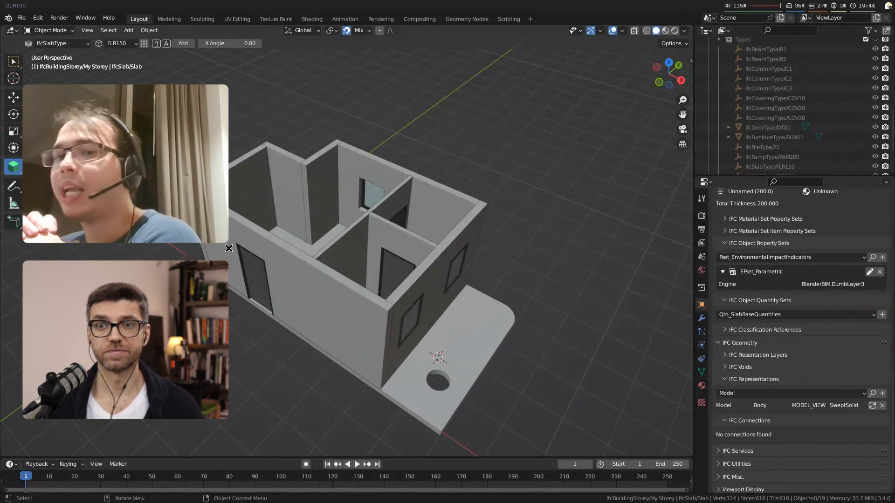
Step: Select the front exterior wall and extend the selection to all walls of type WAL200
middle_drag(323, 247, 309, 247)
key(w)
scroll(337, 248, down, 1)
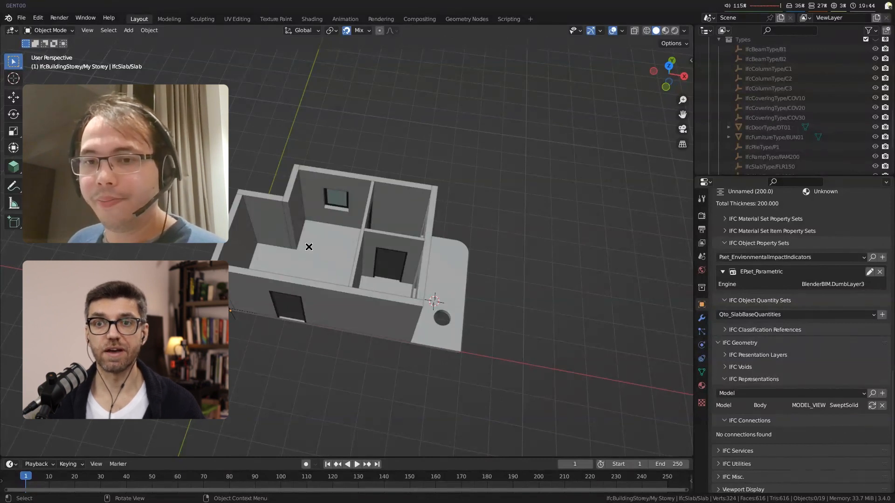
click(350, 316)
middle_drag(496, 334, 517, 321)
scroll(826, 312, up, 4)
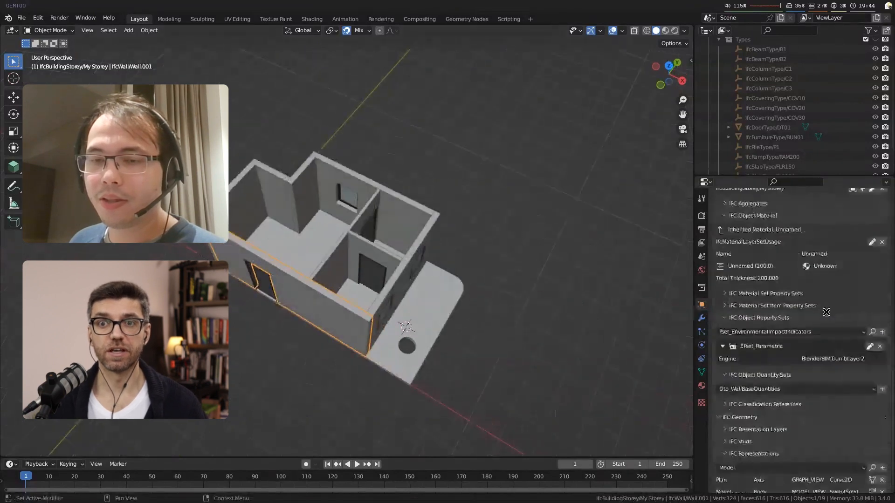
scroll(826, 312, up, 3)
middle_drag(280, 291, 300, 288)
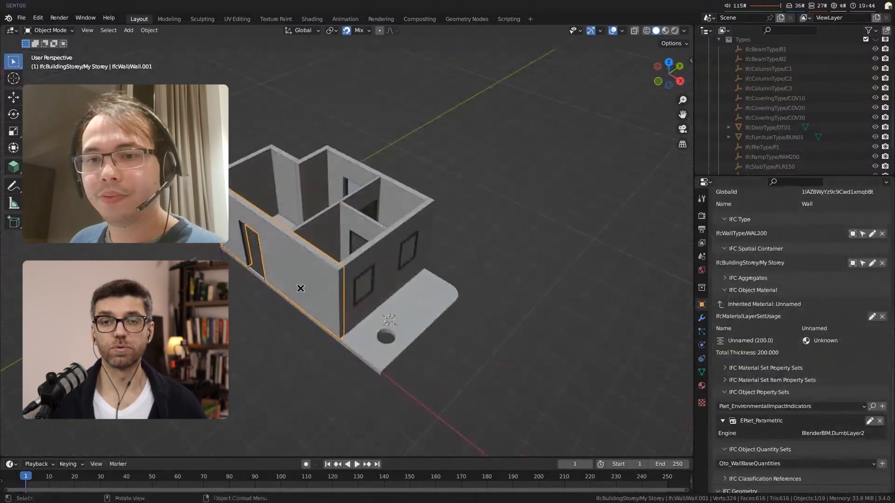
click(852, 234)
Step: Set the height of the selected WAL200 walls to 2000 mm
click(14, 166)
double_click(239, 43)
text(2000)
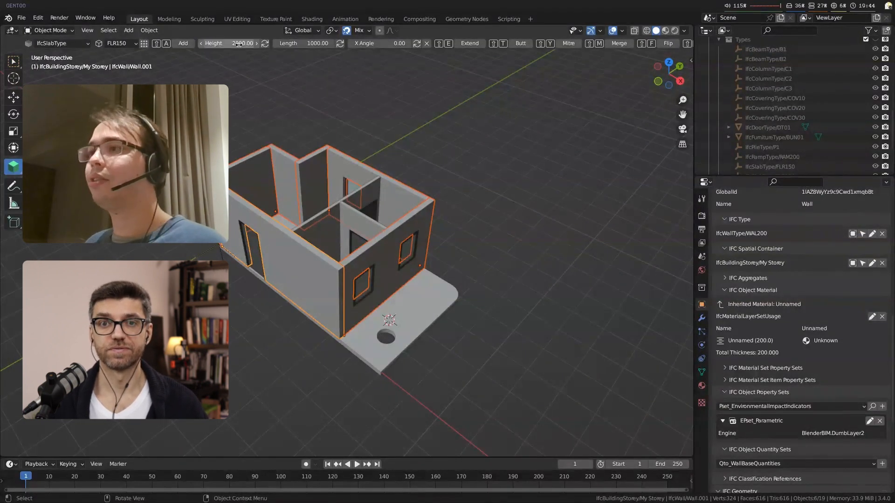
key(Return)
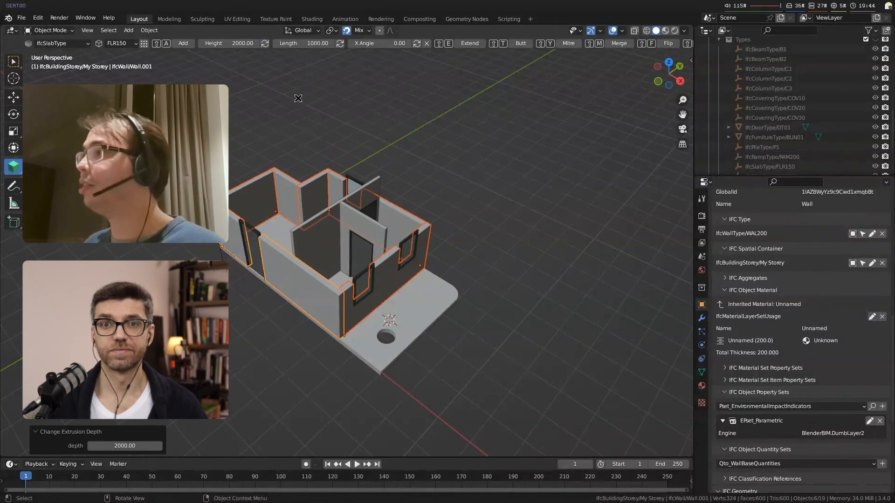
middle_drag(350, 232, 215, 70)
Step: Set the selected WAL200 walls' height to 3000 mm, apply it and deselect everything
click(232, 43)
key(Home)
text(3)
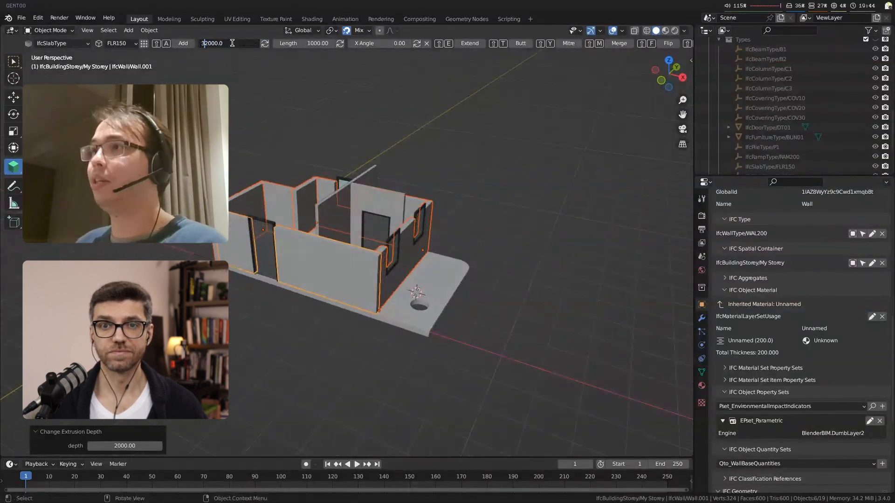
key(Return)
click(264, 44)
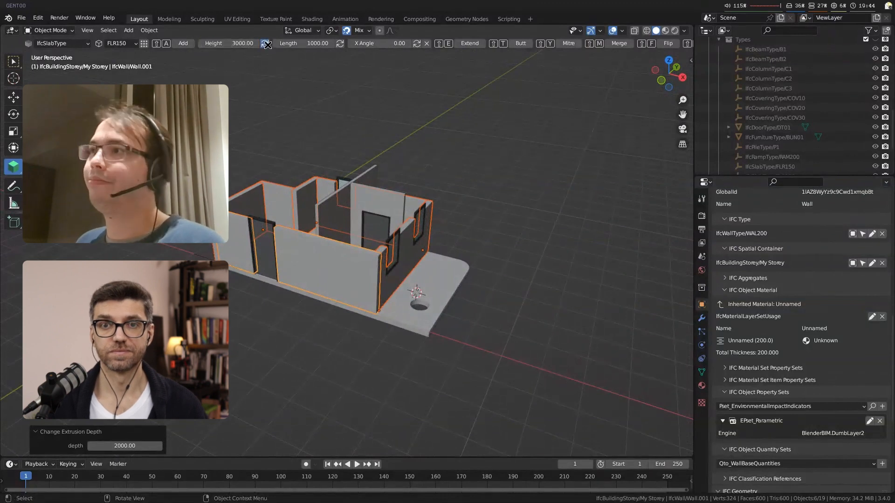
key(alt+a)
Step: Examine the project's spatial hierarchy in the outliner, from IfcProject through site and building to the storey
middle_drag(428, 239, 457, 323)
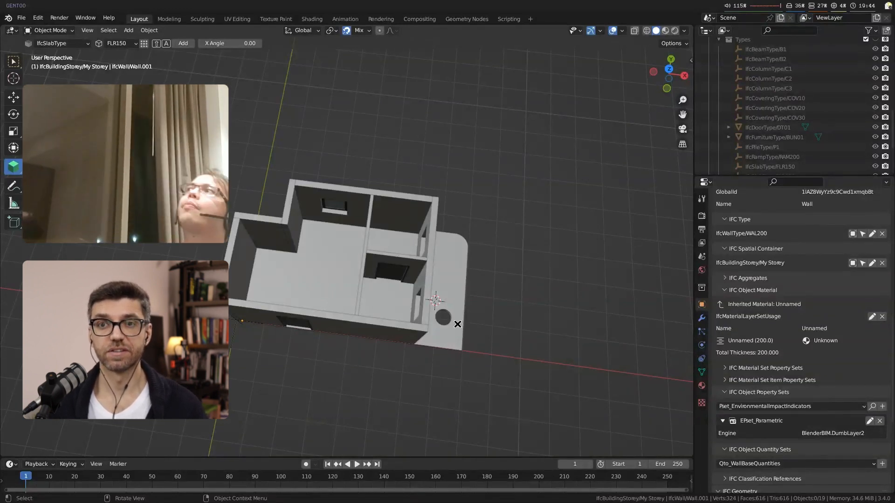
middle_drag(281, 374, 293, 330)
scroll(810, 134, up, 8)
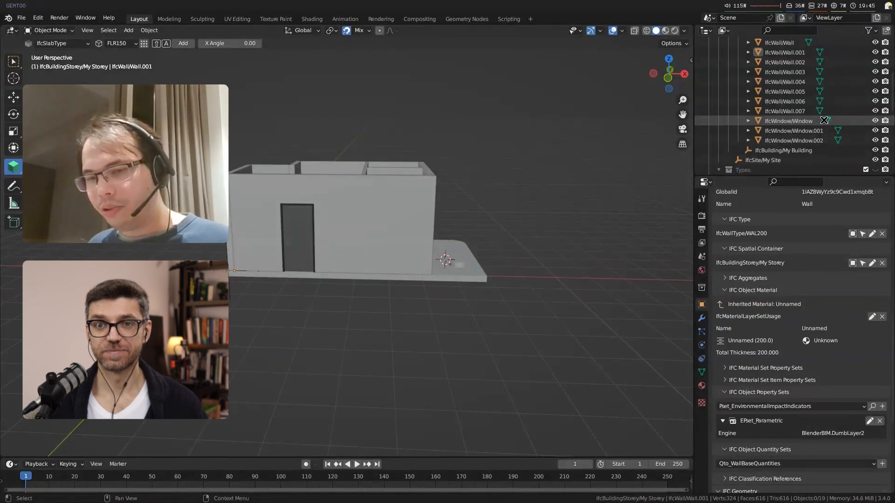
scroll(745, 93, up, 5)
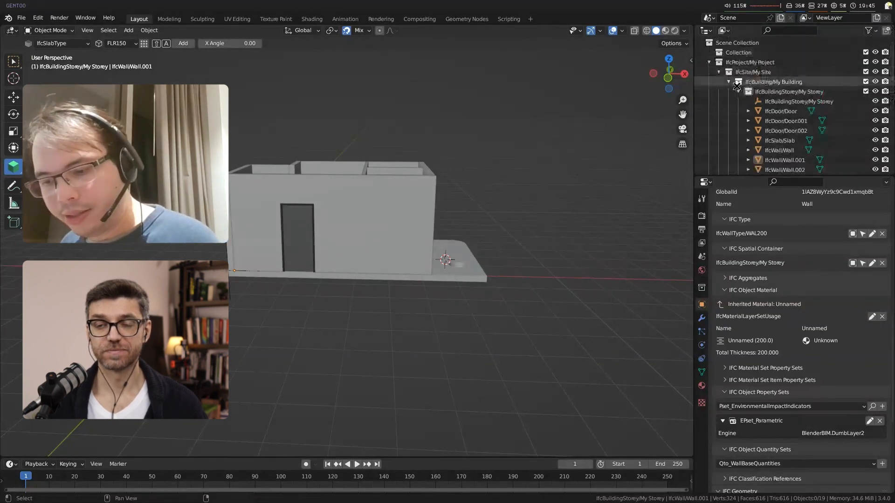
shift+click(709, 63)
click(709, 62)
click(719, 72)
click(729, 82)
click(738, 91)
middle_drag(548, 266, 520, 276)
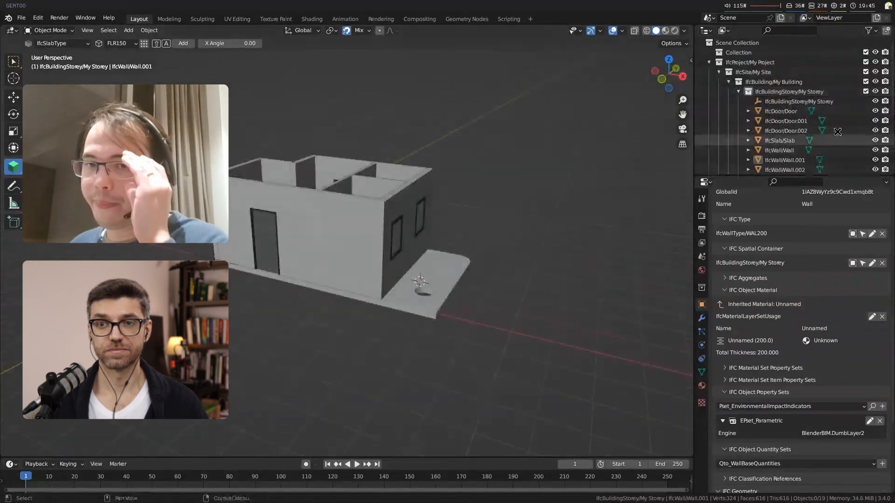
Step: Duplicate the IfcBuildingStorey My Storey object 3000 mm upward along Z
click(829, 102)
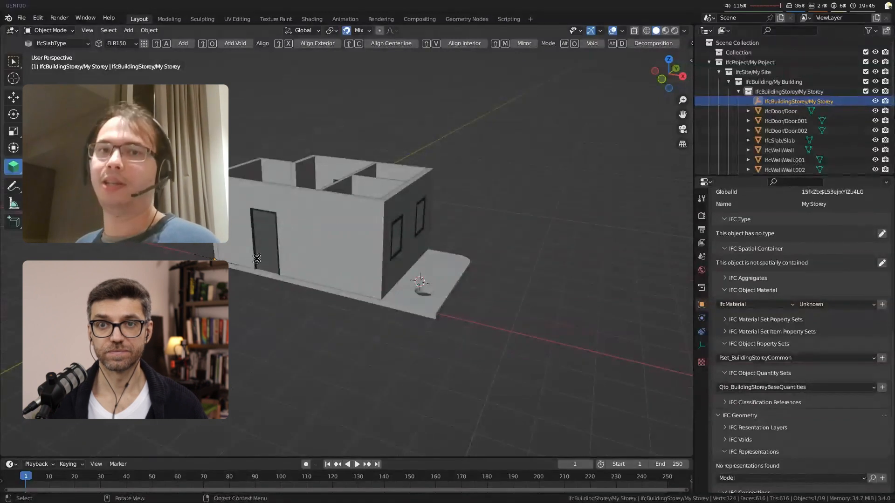
click(14, 62)
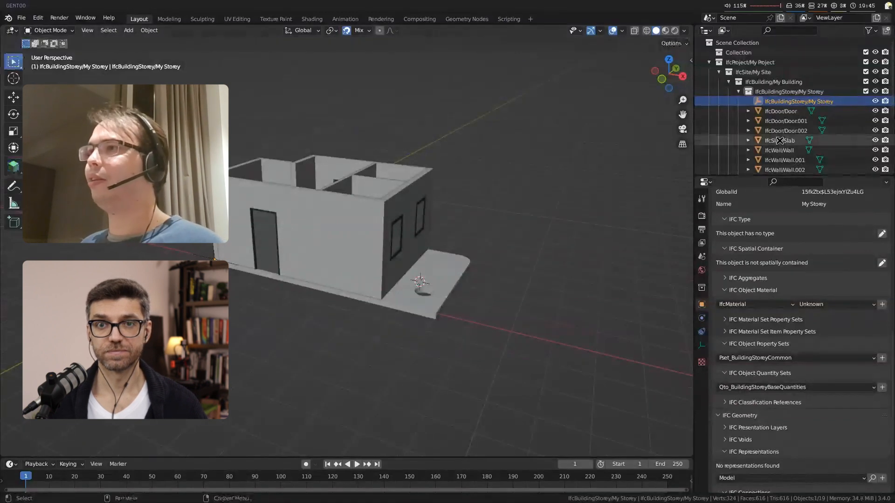
key(shift+d)
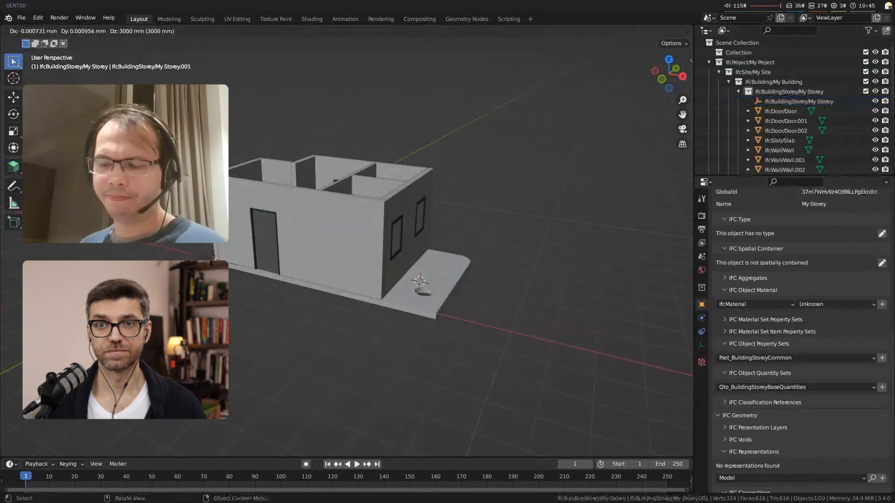
click(211, 176)
Step: Repeat the storey duplication three more times to stack further levels at the same spacing
key(shift+r)
key(shift+r)
key(shift+r)
scroll(389, 200, down, 2)
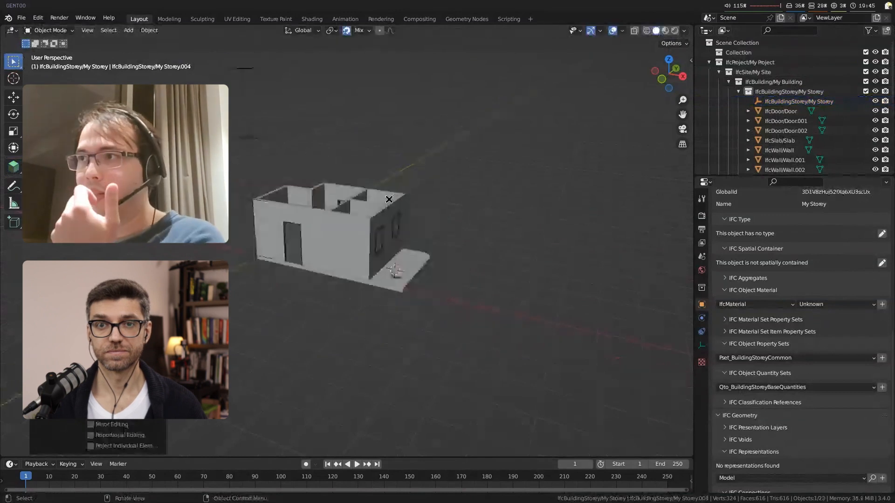
Step: Rename the first storey copy above the ground floor to L1, keeping the IfcBuildingStorey prefix
shift+middle_drag(389, 200, 389, 298)
middle_drag(389, 298, 373, 298)
click(255, 283)
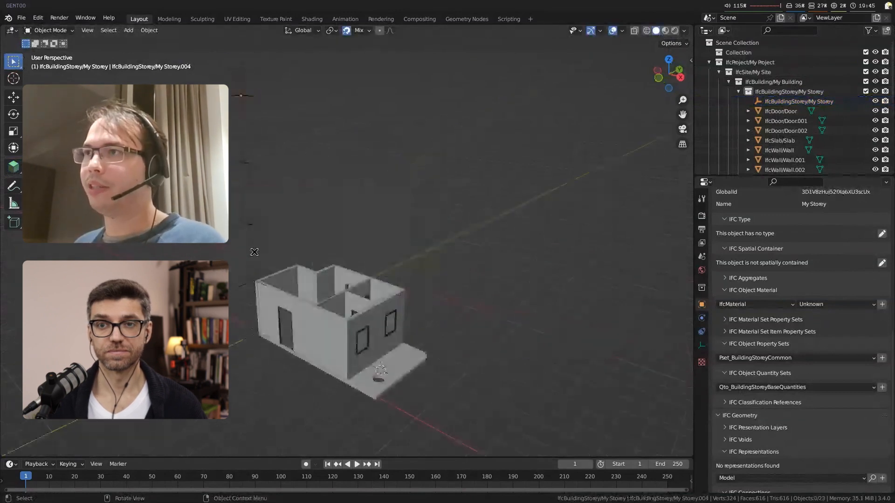
key(F2)
click(273, 270)
drag(280, 270, 243, 269)
text(L1)
key(Return)
Step: Rename the second storey copy above the ground floor to L2, keeping its IfcBuildingStorey prefix
click(250, 217)
key(F2)
drag(278, 215, 243, 215)
text(L2)
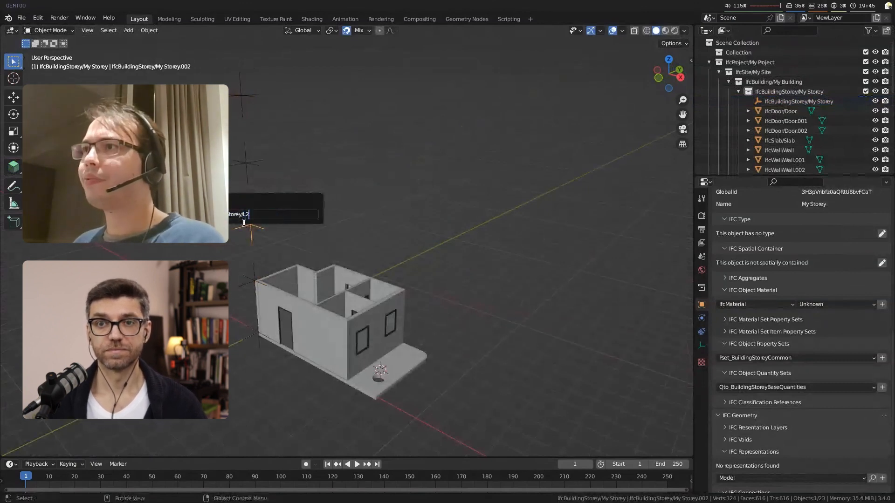
key(Return)
Step: Rename the third storey copy above the ground floor to L3, keeping its IfcBuildingStorey prefix
click(243, 156)
key(F2)
click(316, 178)
drag(316, 179, 274, 179)
text(L3)
key(Return)
Step: Rename the topmost storey copy to L4, keeping its IfcBuildingStorey prefix
click(242, 96)
key(F2)
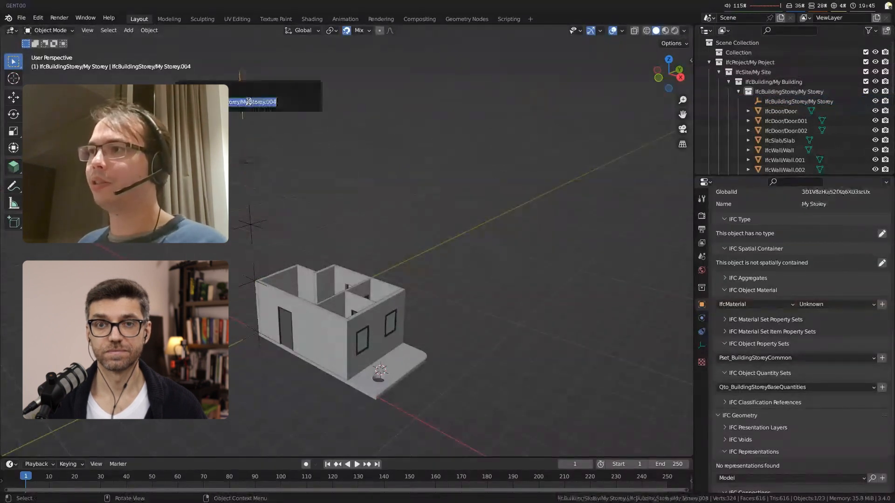
drag(276, 102, 242, 108)
key(shift+Right)
key(Escape)
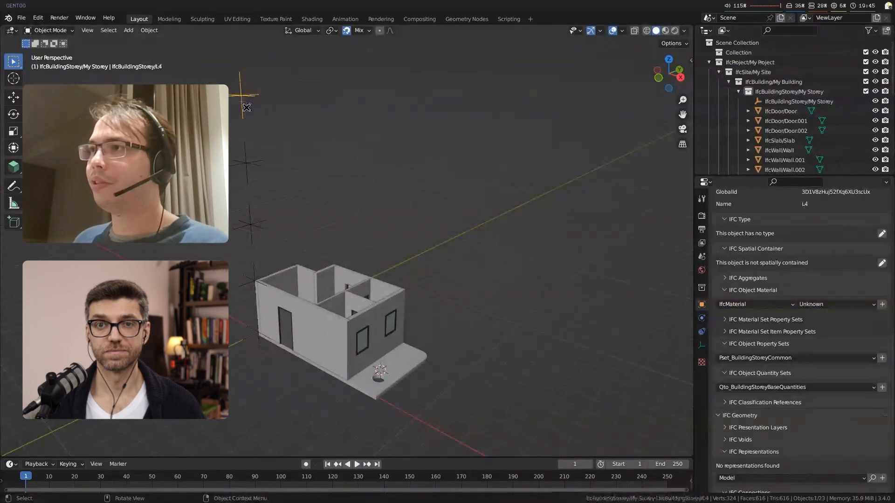
Step: Copy the ground-floor slab to the spatial containers L1, L2, L3 and L4
click(325, 319)
middle_drag(404, 341, 422, 348)
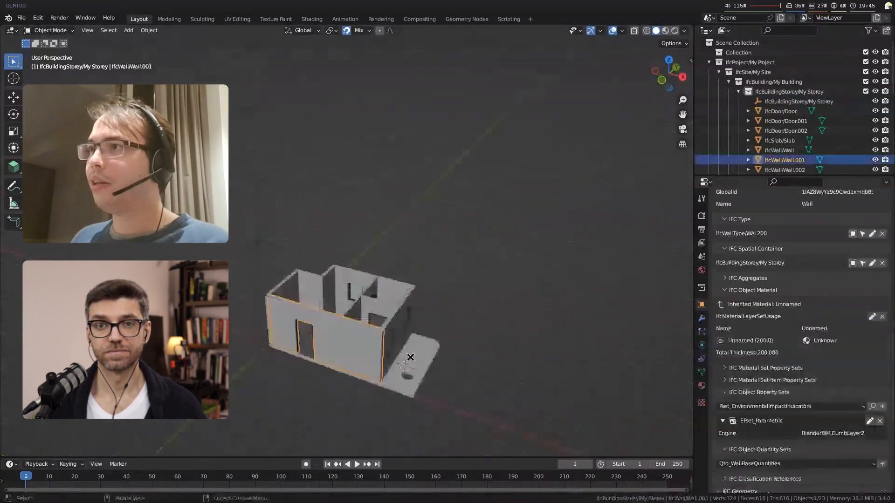
click(422, 351)
scroll(850, 262, up, 2)
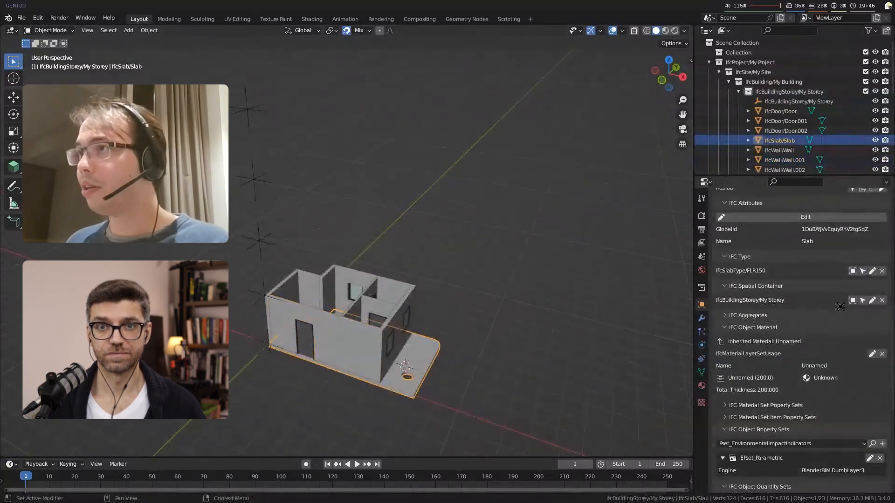
click(871, 300)
click(722, 314)
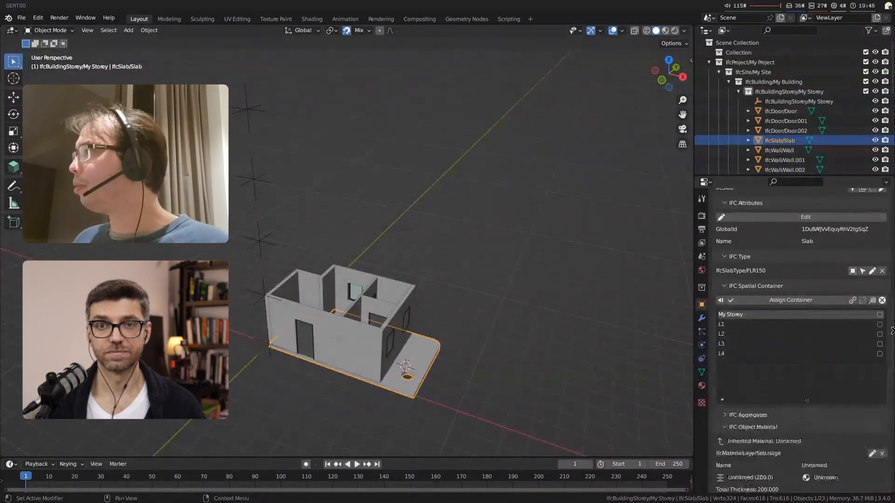
drag(879, 324, 879, 353)
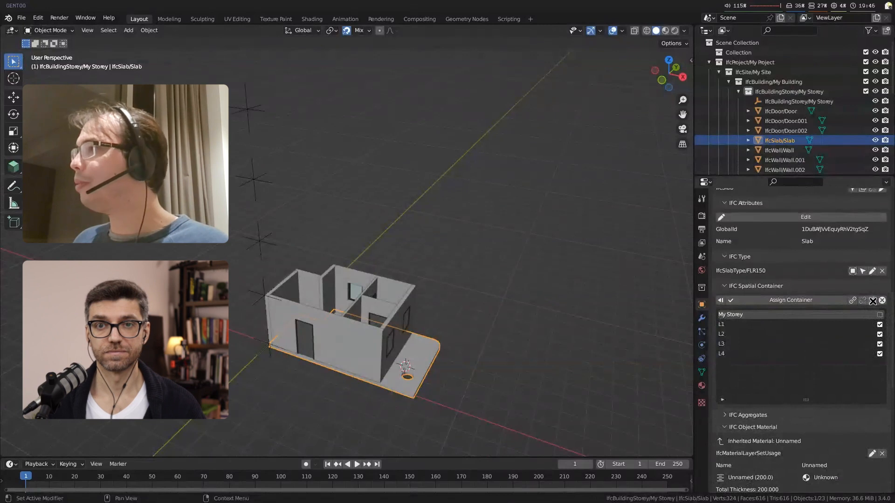
click(872, 301)
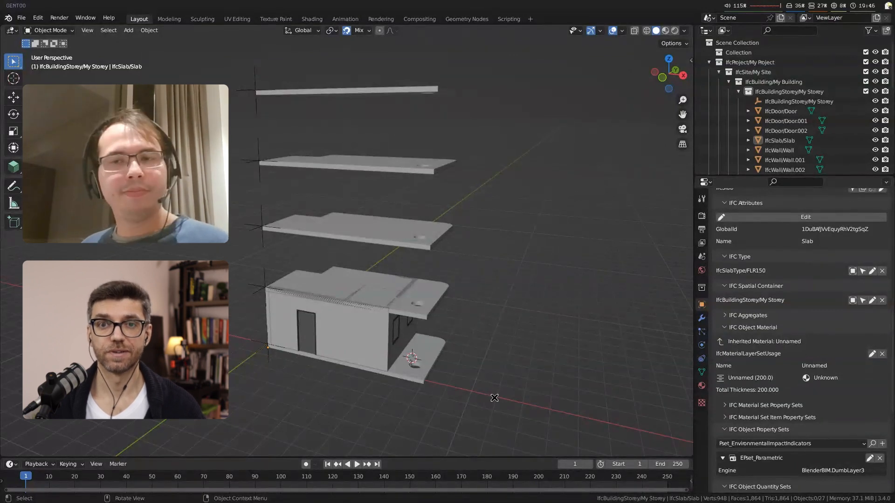
Step: Hide the slab copied to storey L1 to expose the ground-floor rooms below it
click(437, 293)
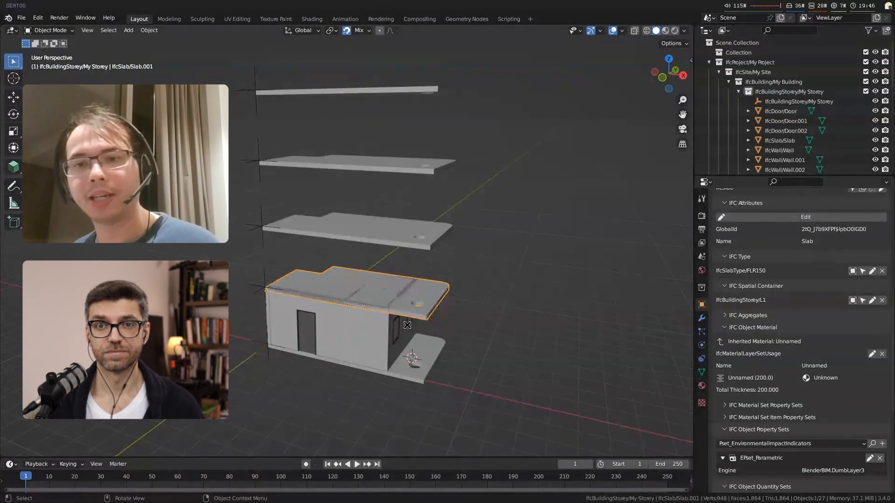
scroll(408, 328, up, 2)
shift+middle_drag(441, 338, 393, 281)
middle_drag(449, 233, 461, 247)
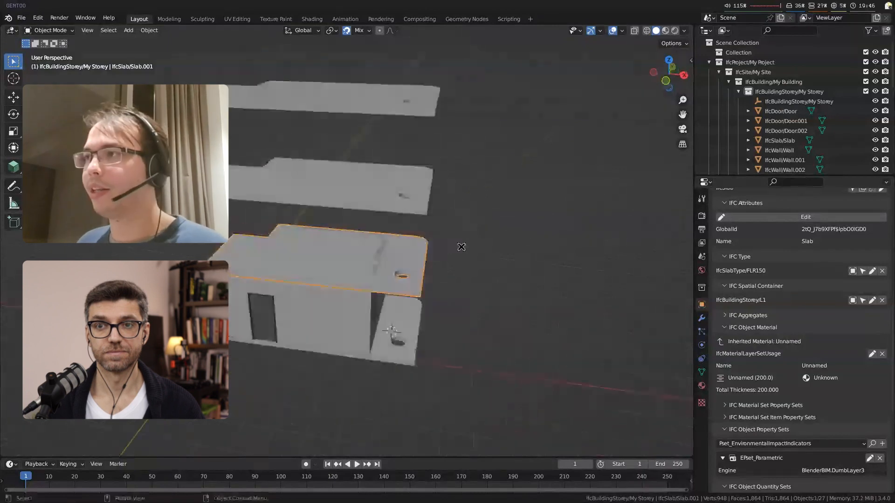
scroll(380, 192, down, 3)
shift+middle_drag(381, 192, 384, 234)
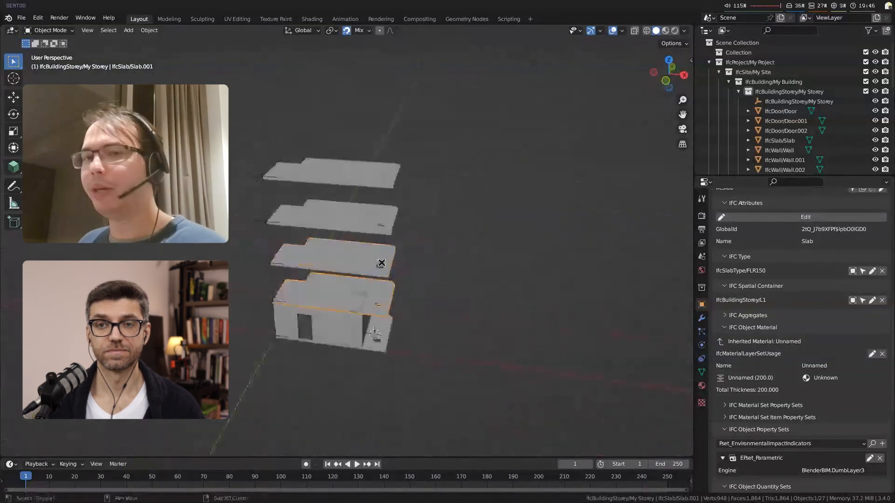
click(398, 299)
scroll(447, 331, up, 2)
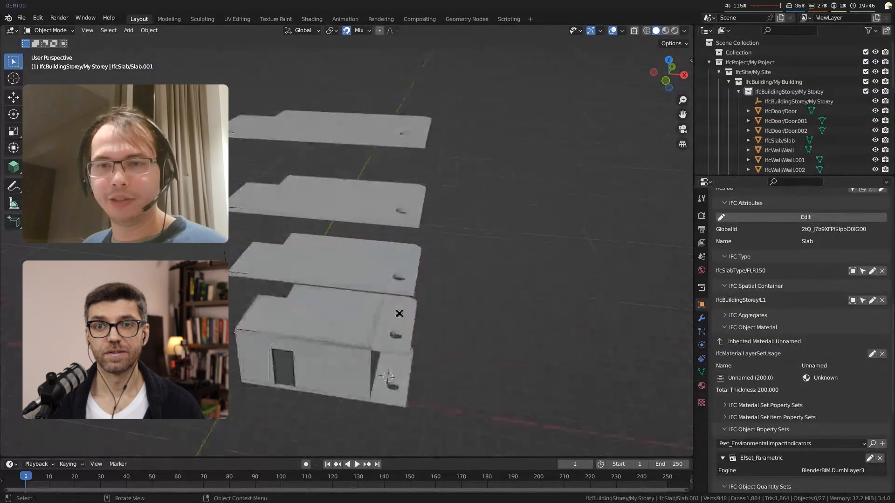
scroll(329, 364, up, 3)
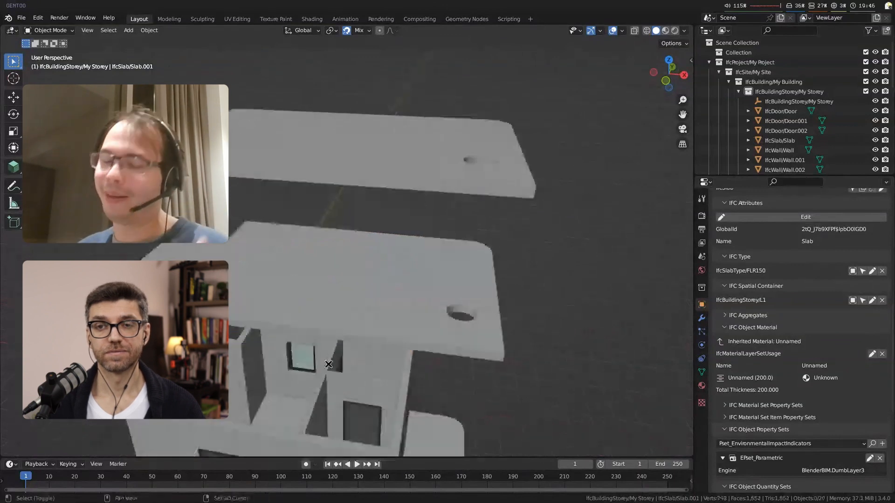
scroll(329, 364, down, 5)
Step: Add a column of IfcColumnType C1 at the 3D cursor placed on the terrace part of the ground-floor slab
shift+right_click(429, 270)
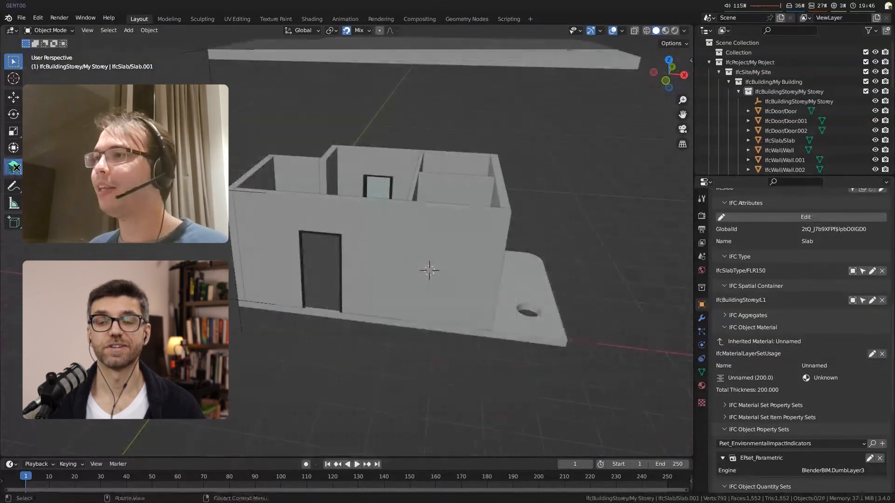
middle_drag(466, 285, 333, 301)
shift+right_click(269, 235)
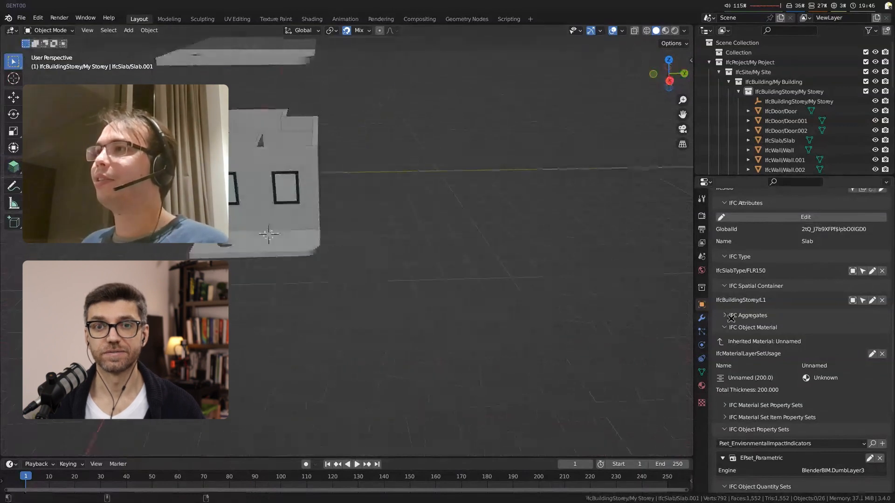
click(13, 166)
click(60, 43)
click(85, 69)
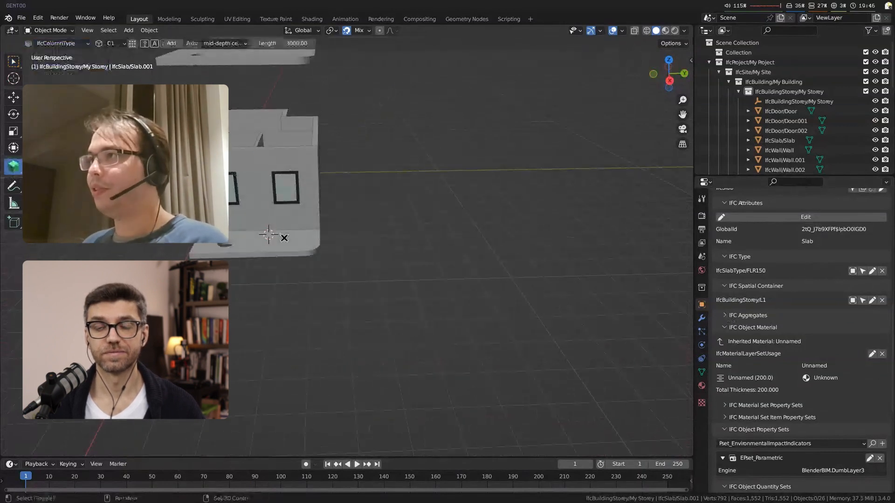
key(shift+a)
scroll(277, 242, up, 3)
middle_drag(278, 241, 315, 268)
scroll(316, 269, down, 3)
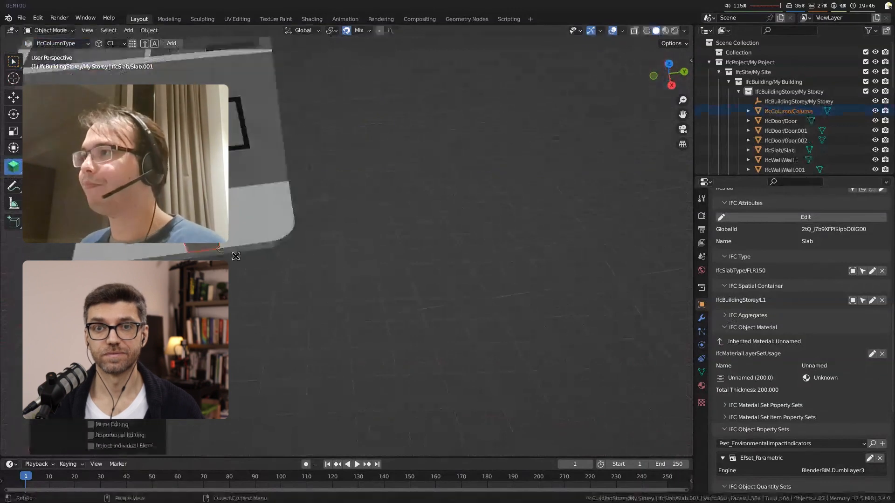
Step: Place the 3D cursor near the terrace's rounded corner and try to add a parametric IFC Stair to the active slab
shift+right_click(329, 282)
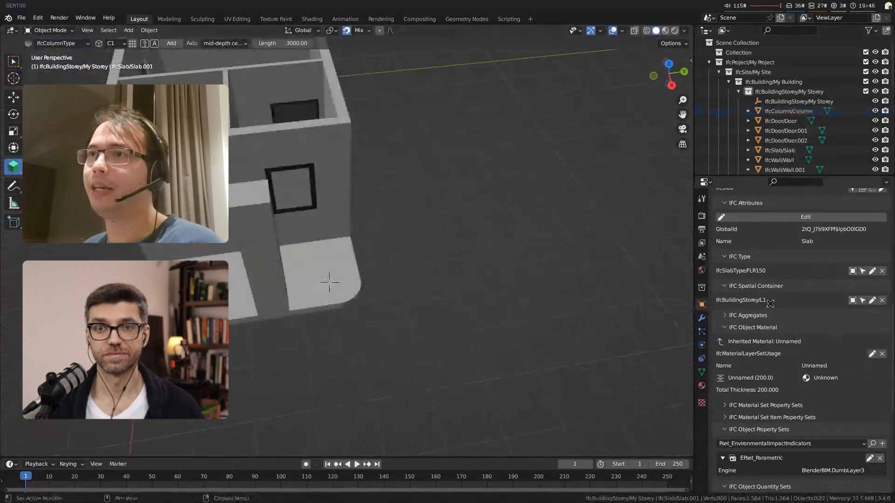
click(702, 318)
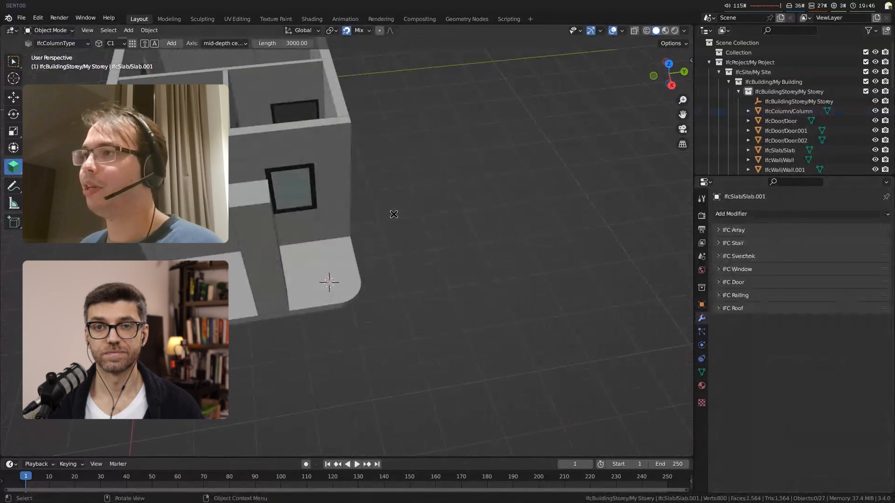
key(w)
click(735, 243)
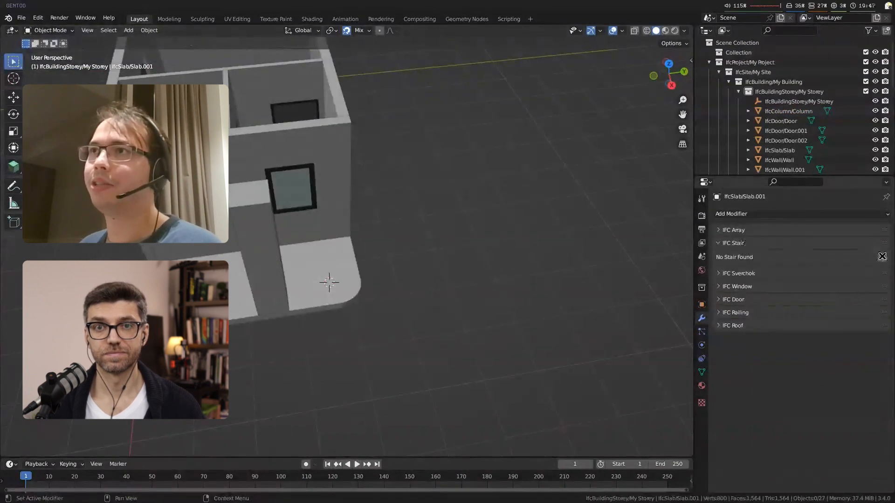
click(882, 257)
key(shift+a)
mouse_move(321, 208)
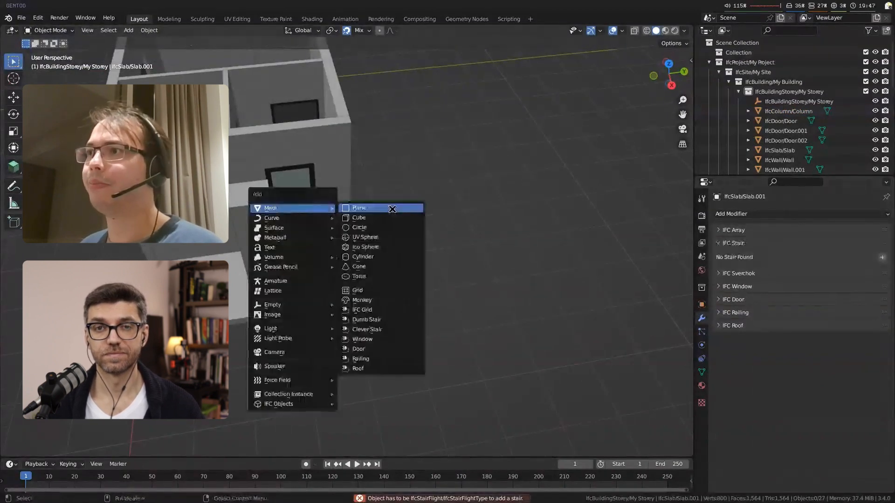
click(392, 209)
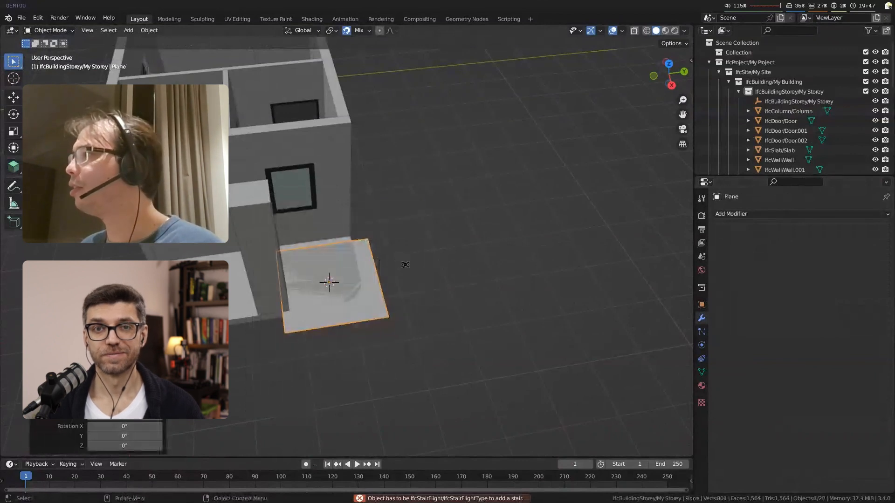
key(x)
click(405, 264)
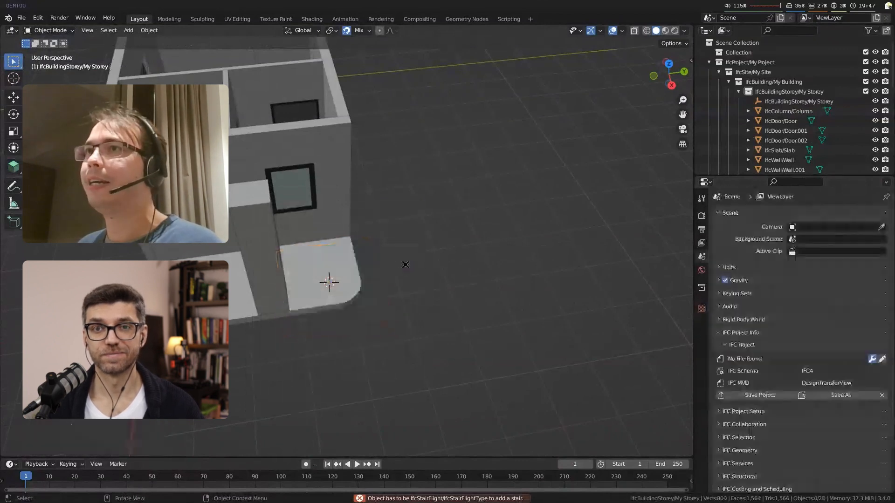
Step: Select the topmost slab of the stack, the copy on storey L4
scroll(406, 265, down, 1)
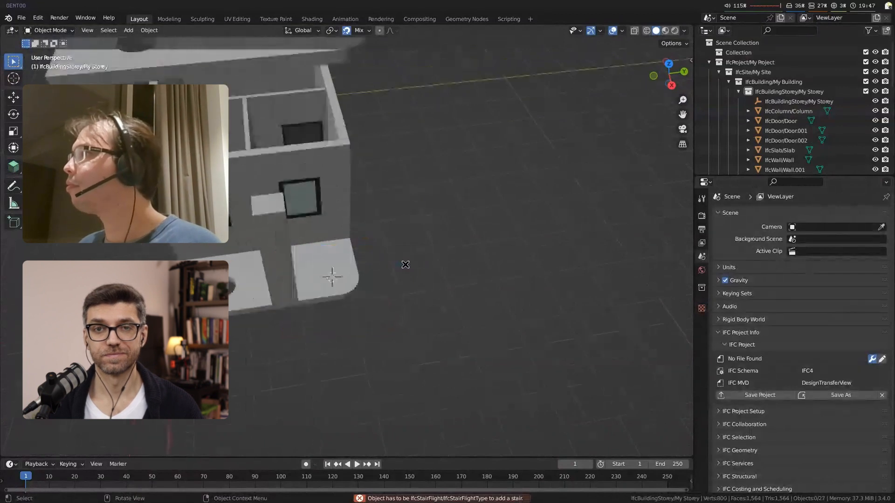
middle_drag(405, 265, 273, 166)
click(273, 165)
scroll(274, 165, down, 1)
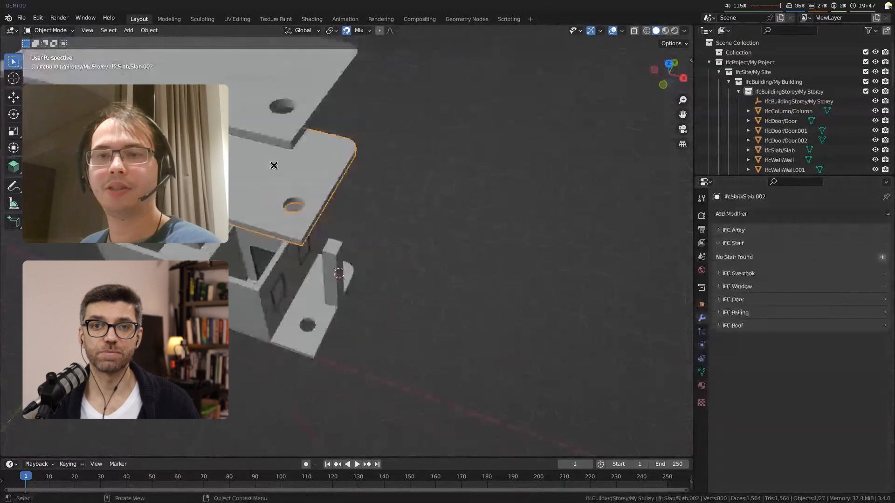
scroll(274, 166, down, 1)
shift+middle_drag(485, 308, 463, 320)
scroll(543, 380, up, 3)
click(543, 379)
scroll(543, 379, down, 3)
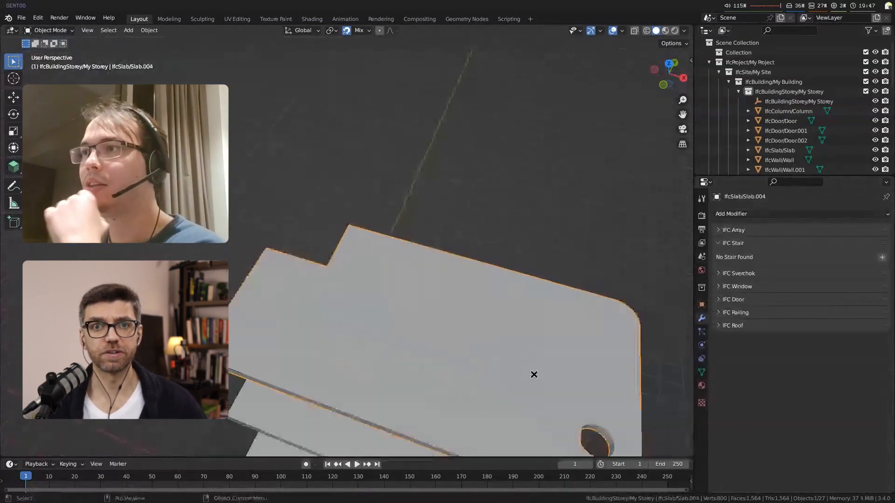
middle_drag(533, 374, 425, 344)
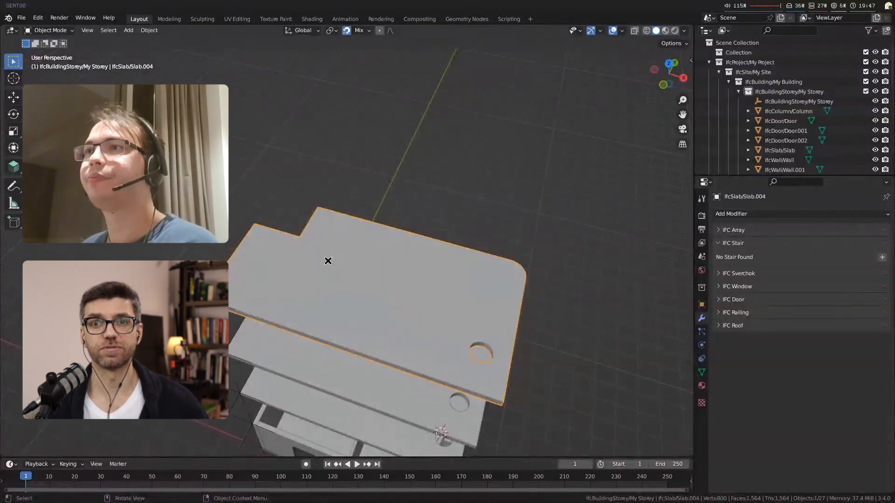
scroll(377, 291, down, 1)
shift+middle_drag(378, 292, 365, 246)
scroll(433, 257, up, 1)
key(shift+s)
key(Escape)
Step: Start editing the L4 slab's profile and select the short notch edge in top view
click(14, 166)
key(shift+e)
key(b)
drag(259, 117, 339, 195)
scroll(331, 174, up, 4)
key(KP_7)
scroll(386, 199, down, 6)
scroll(386, 199, up, 3)
Step: Duplicate the notch edge into the slab's interior, extrude it into a four-sided opening outline and save the profile
key(shift+d)
click(371, 445)
key(e)
click(423, 427)
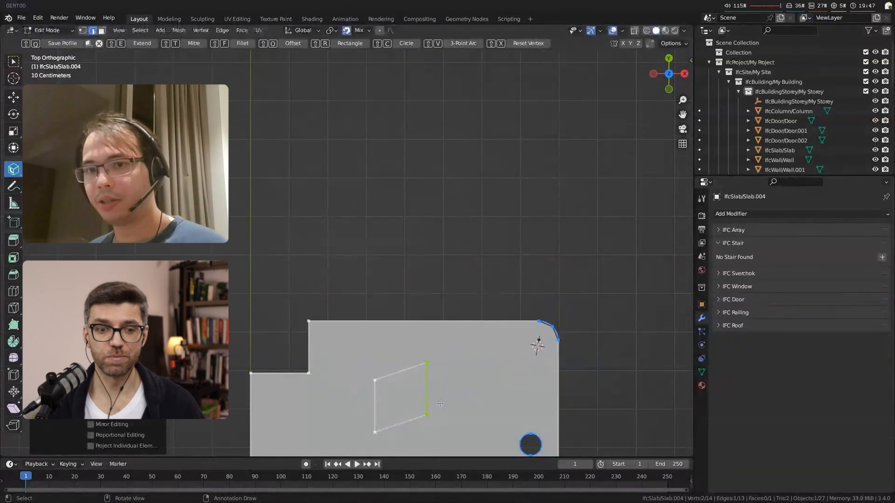
key(shift+q)
scroll(440, 406, up, 2)
middle_drag(439, 405, 330, 165)
scroll(412, 364, down, 3)
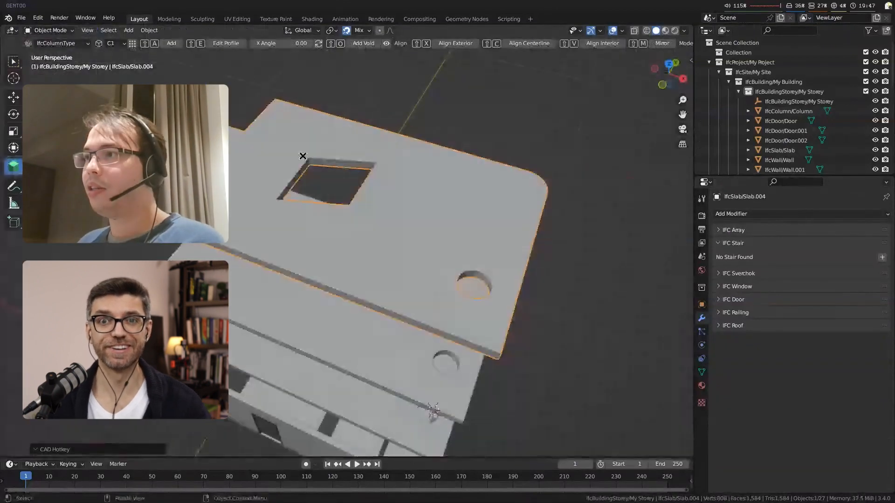
Step: Add a box-shaped void at the 3D cursor beside the four-sided opening and apply it to the topmost slab
shift+right_click(392, 217)
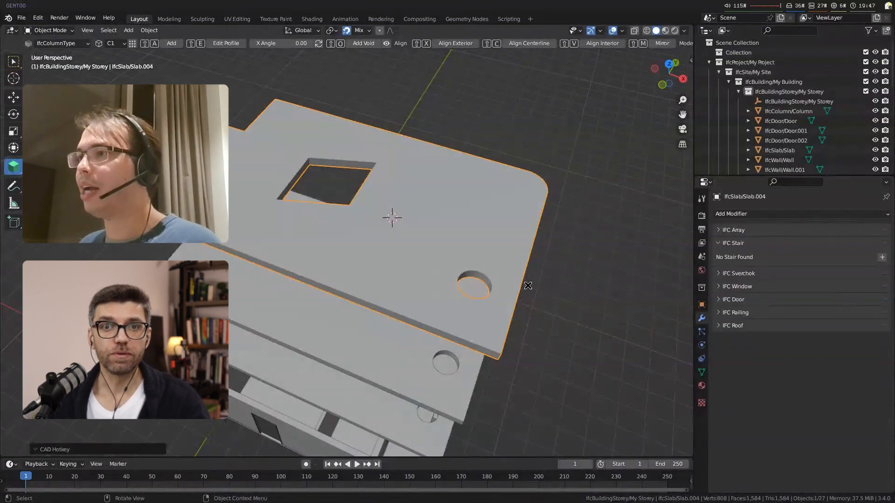
key(shift+o)
scroll(446, 201, up, 8)
key(g)
key(x)
right_click(429, 227)
scroll(452, 236, down, 5)
click(453, 236)
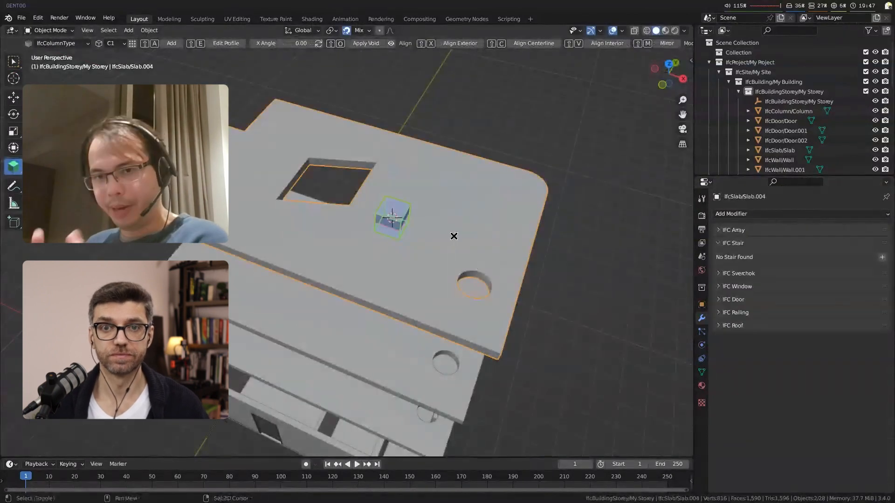
key(shift+o)
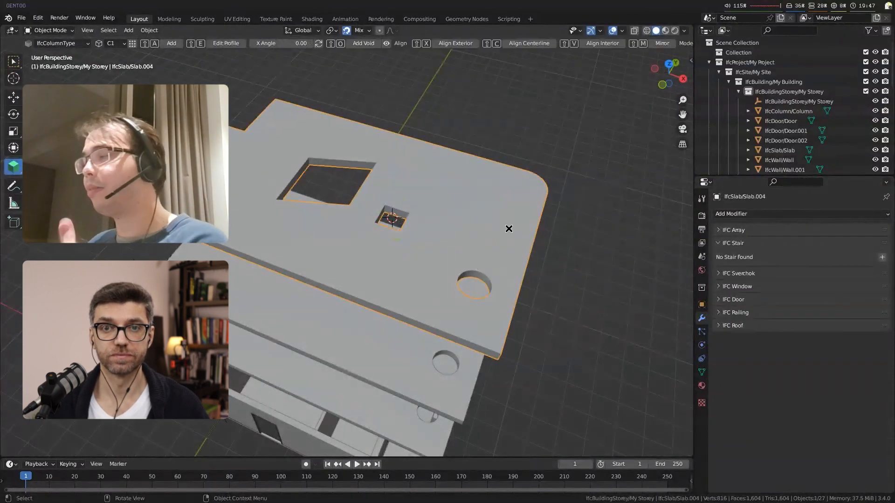
Step: Clear the selection and select the topmost slab again
middle_drag(543, 354, 521, 350)
key(alt+a)
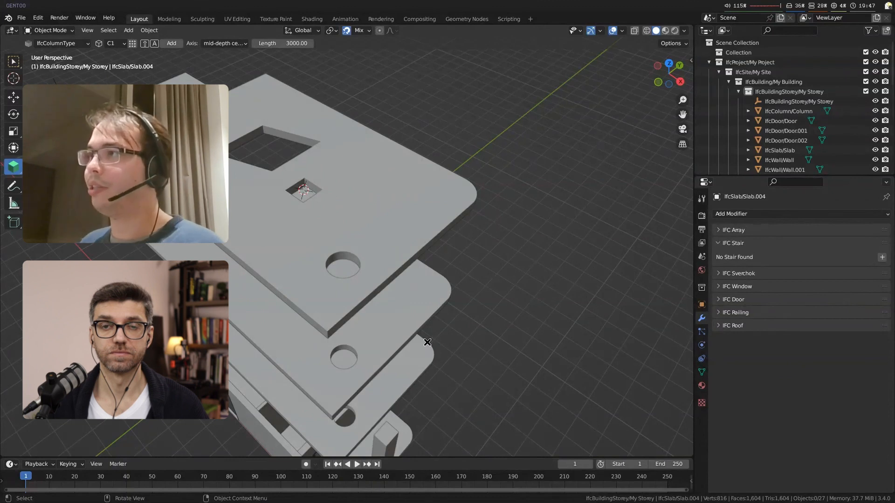
click(392, 212)
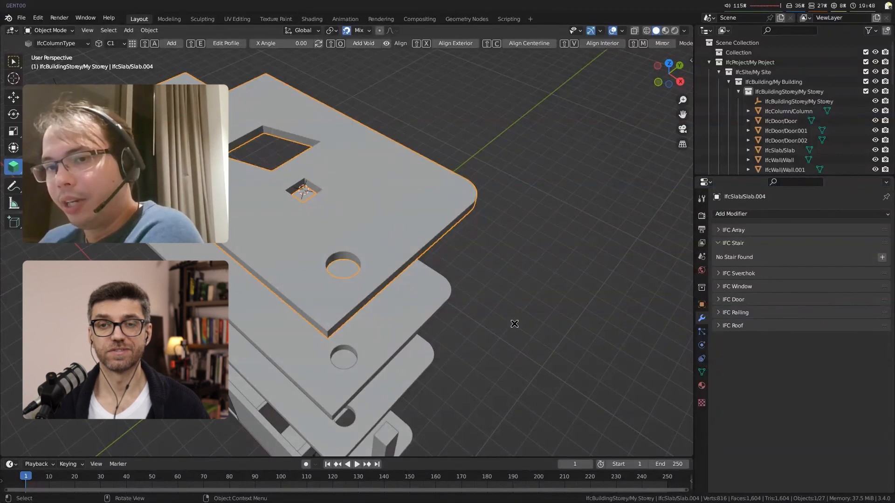
Step: Clear the slab selection, switch to the Select tool and add a Clever Stair to the model
middle_drag(393, 321, 425, 250)
key(alt+a)
scroll(422, 320, up, 3)
key(w)
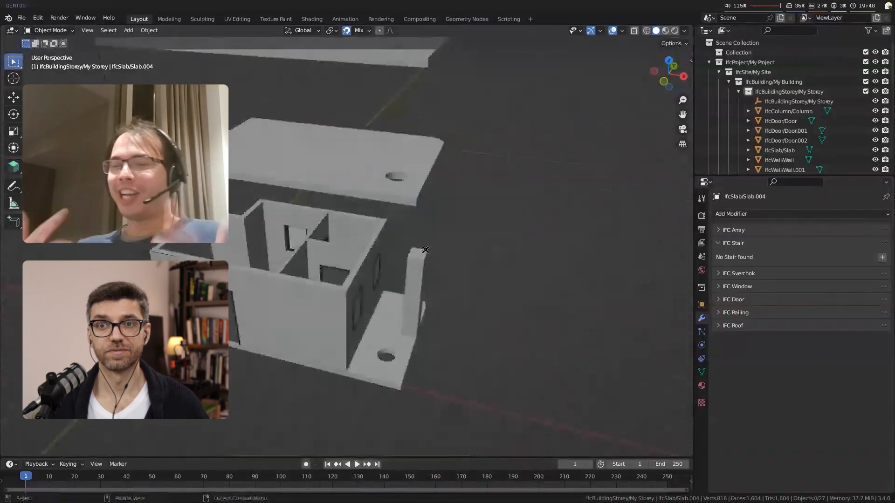
middle_drag(413, 301, 355, 306)
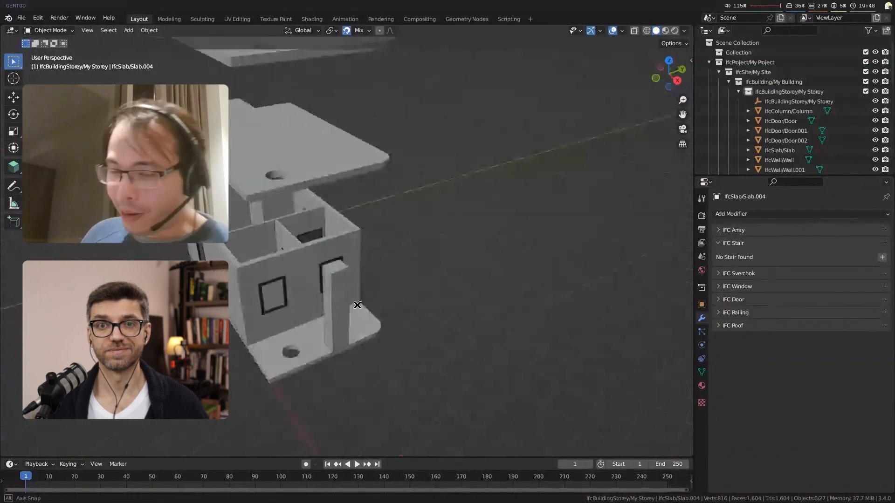
scroll(282, 349, up, 2)
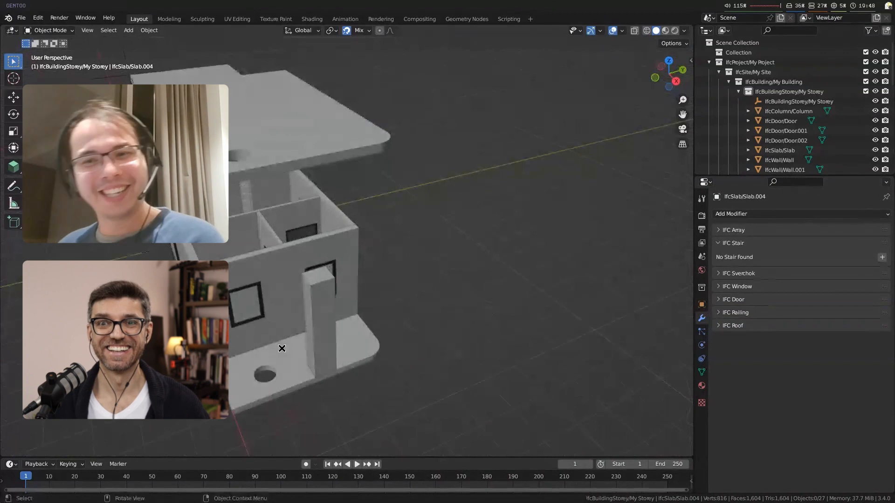
key(shift+a)
mouse_move(396, 269)
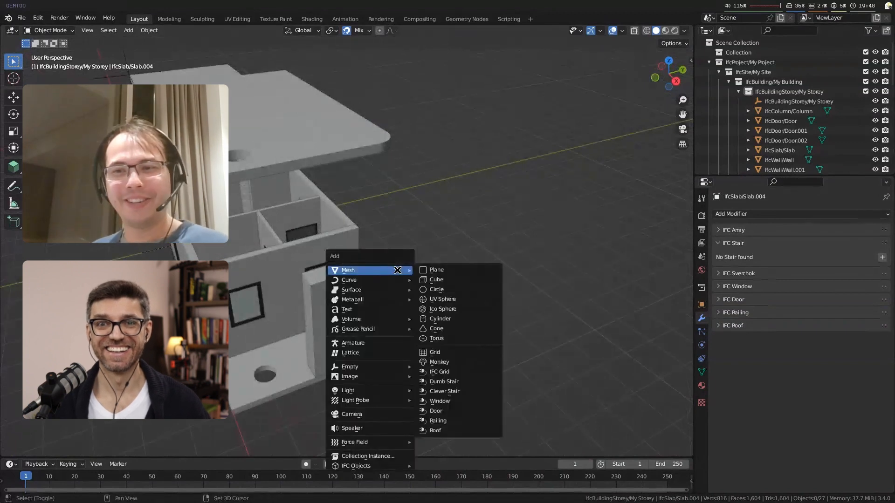
click(464, 392)
Step: Move the new stair flight from the topmost slab down to the edge of the ground-floor slab beside the column
middle_drag(410, 274, 547, 261)
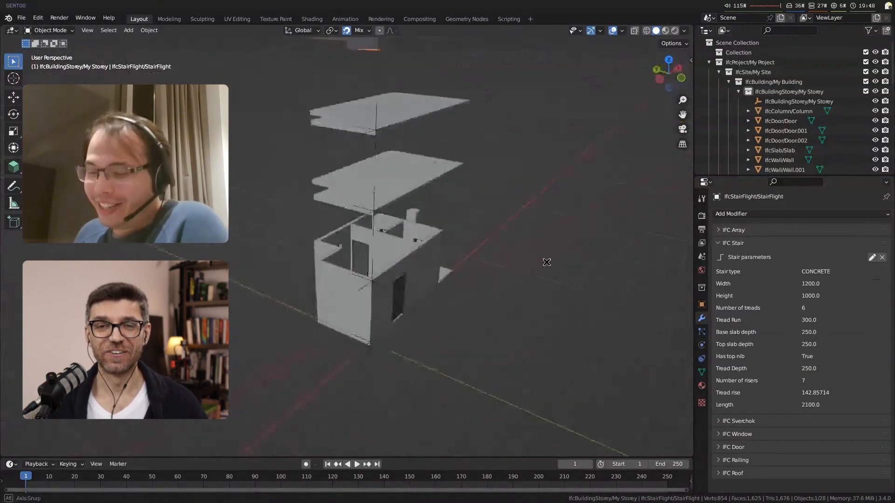
scroll(453, 178, down, 4)
middle_drag(453, 179, 356, 233)
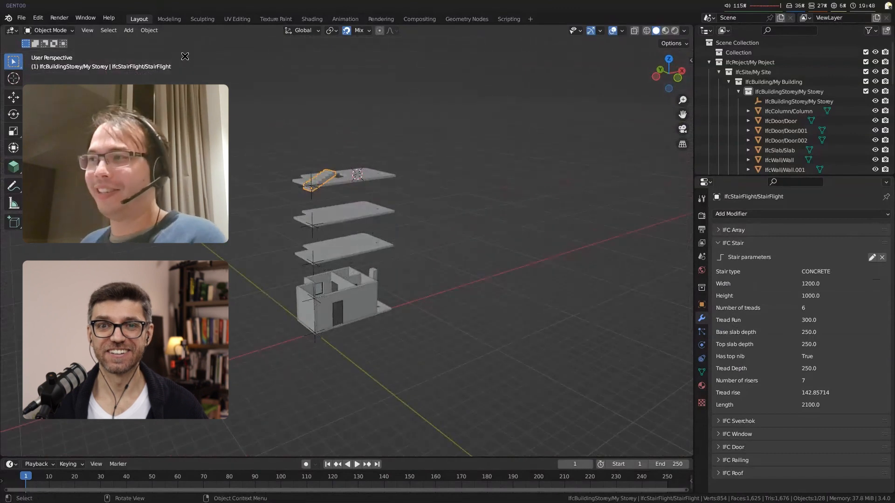
scroll(366, 193, up, 3)
scroll(363, 195, up, 5)
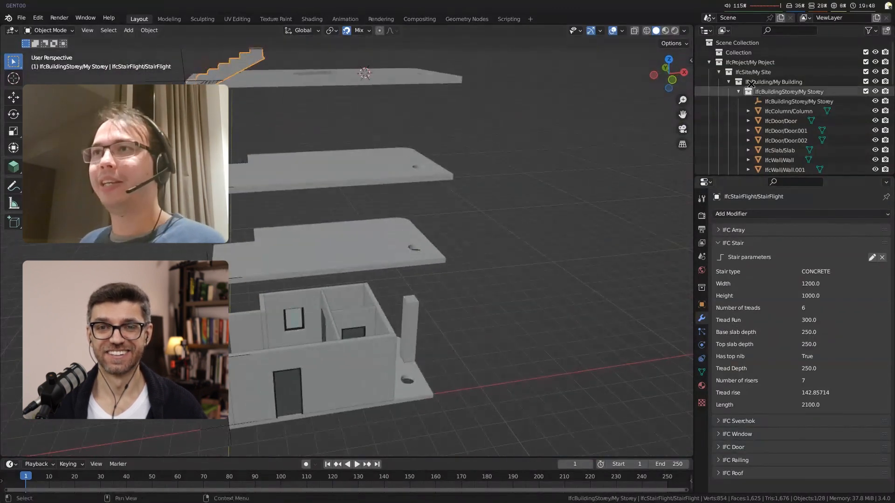
shift+middle_drag(402, 281, 404, 282)
middle_drag(246, 195, 268, 209)
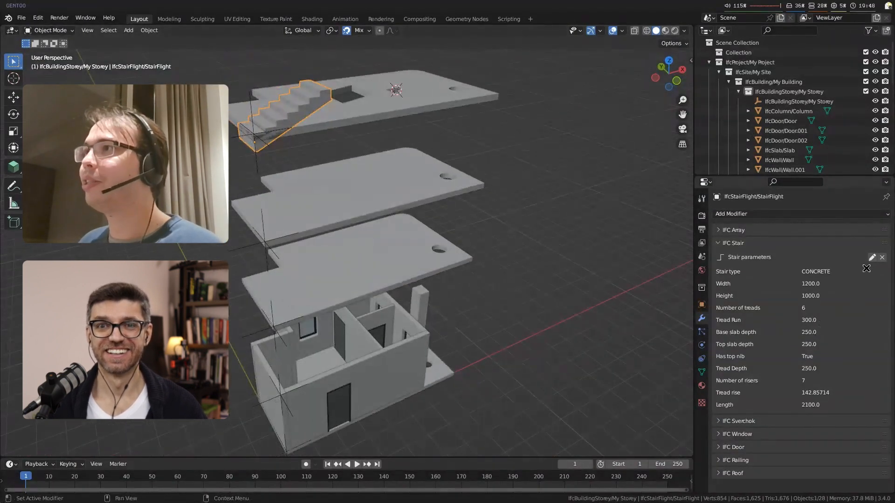
key(g)
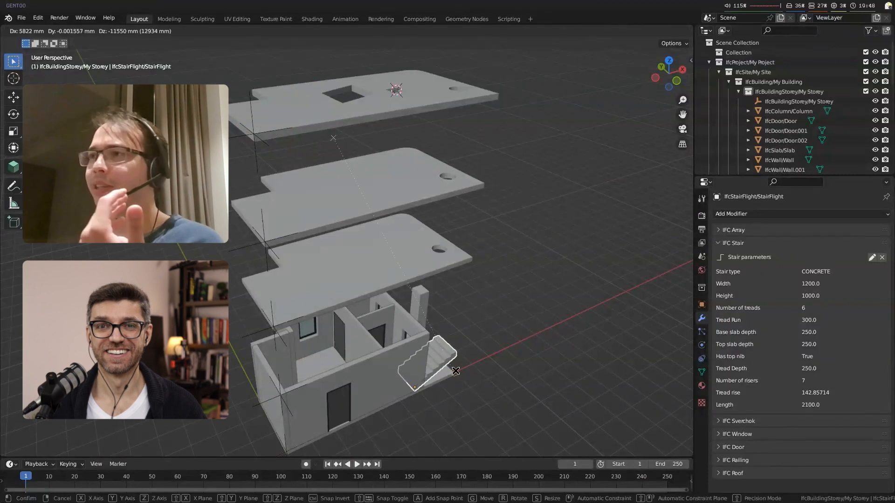
click(479, 380)
Step: Adjust the stair flight vertically until its lower corner meets the top edge of the ground-floor slab
key(grave)
click(545, 414)
key(g)
key(z)
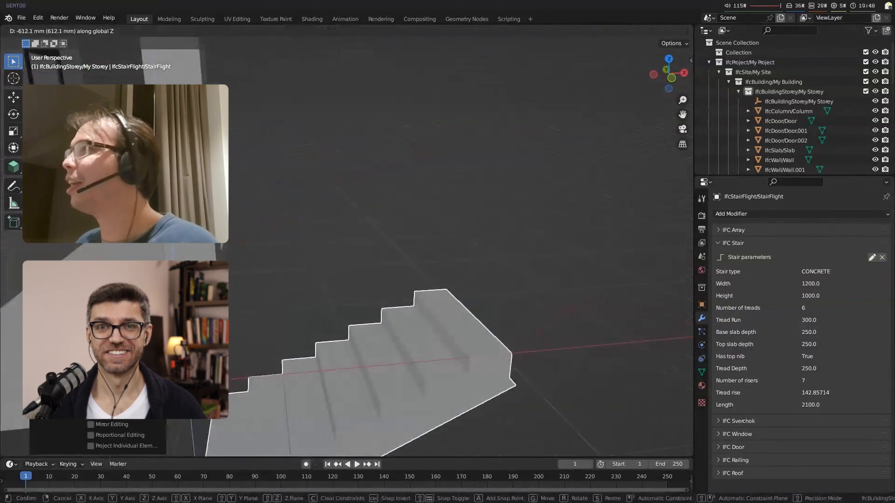
click(239, 324)
scroll(239, 323, down, 2)
shift+middle_drag(252, 323, 373, 305)
middle_drag(460, 305, 447, 278)
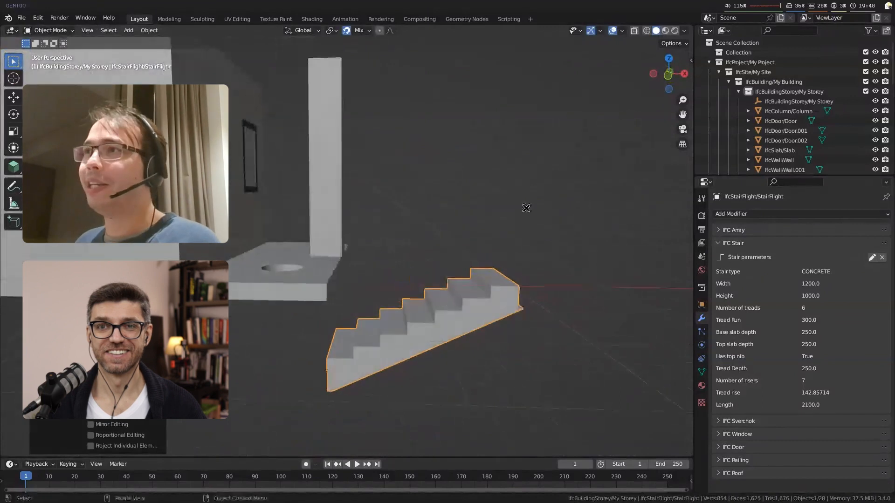
key(g)
click(325, 278)
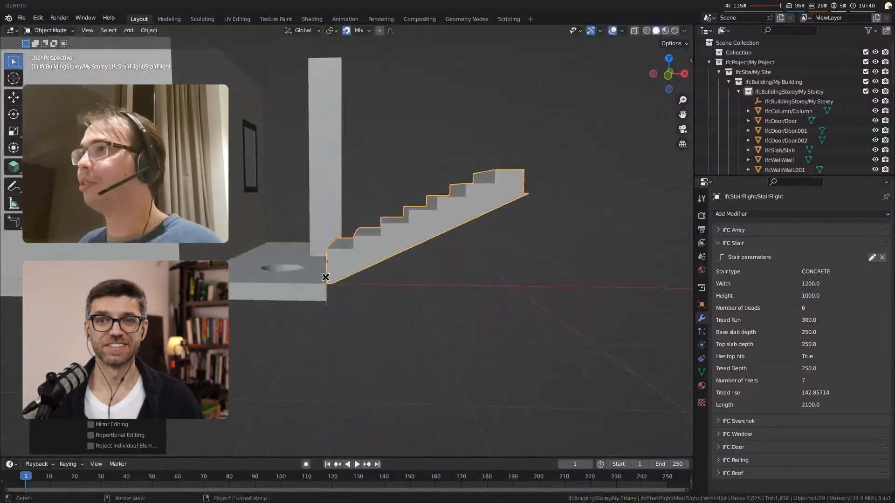
Step: Try adjusting the stair flight's height in its editable parameters and discard the changes
scroll(414, 277, up, 2)
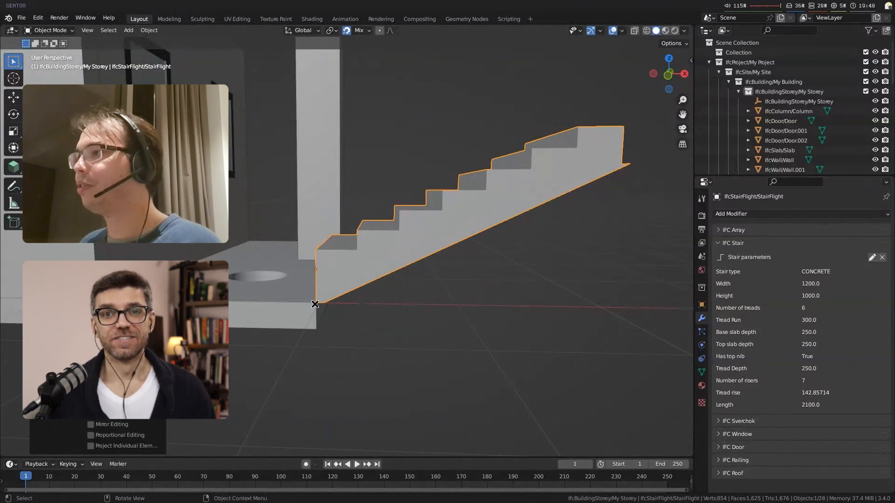
middle_drag(406, 332, 379, 307)
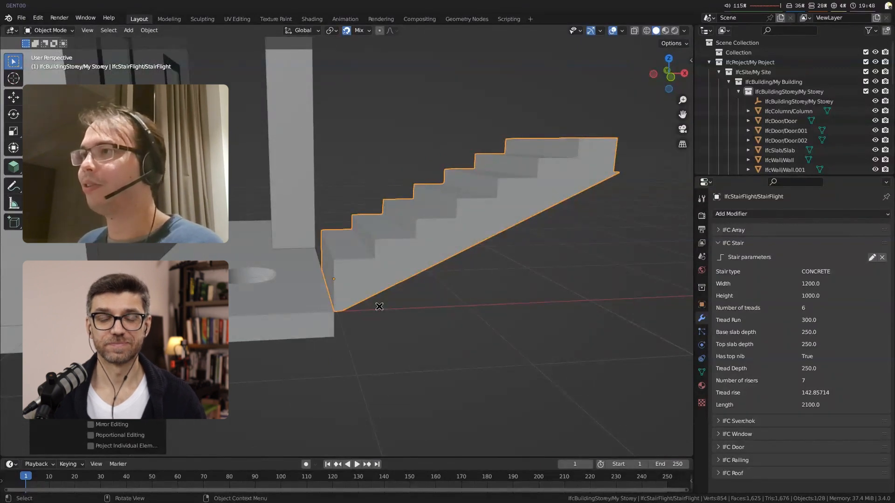
middle_drag(356, 264, 355, 278)
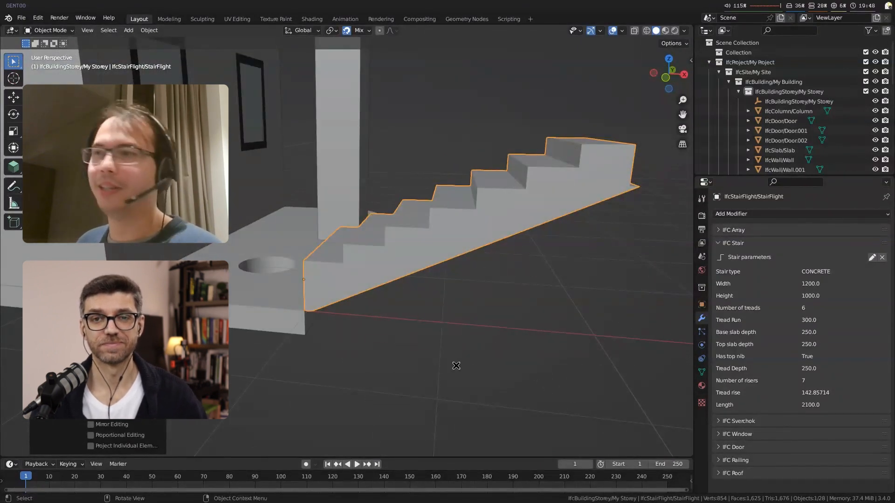
click(871, 257)
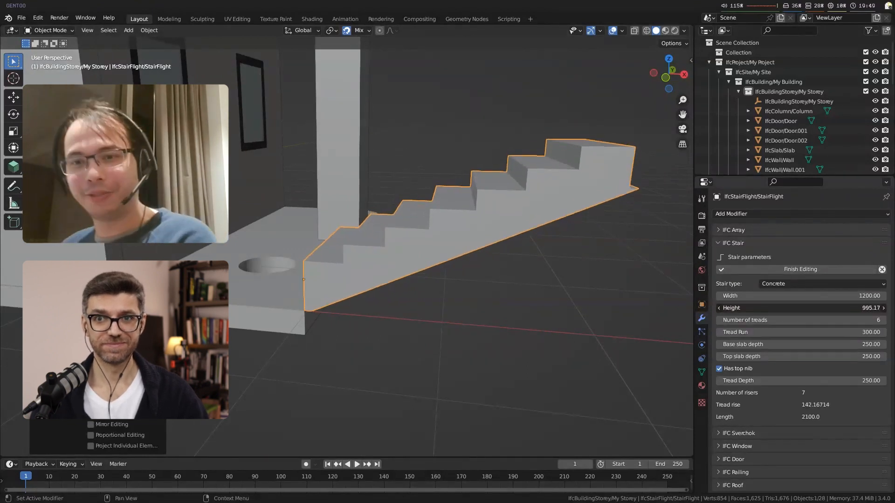
mouse_move(784, 330)
mouse_down()
mouse_move(801, 331)
mouse_move(767, 330)
mouse_up()
right_click(784, 330)
click(882, 269)
Step: Deselect and reselect the stair flight, and inspect its underside and side profile at the slab edge
scroll(315, 235, down, 4)
middle_drag(315, 235, 424, 256)
key(alt+a)
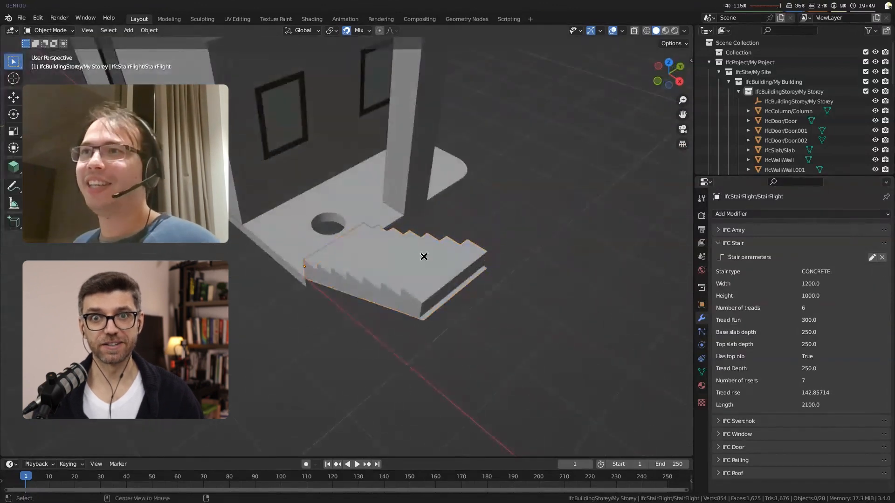
scroll(406, 257, up, 2)
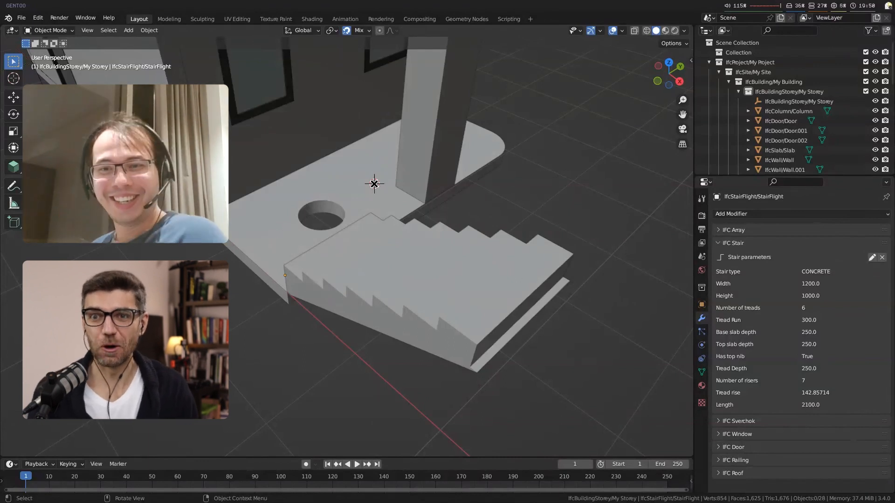
click(310, 264)
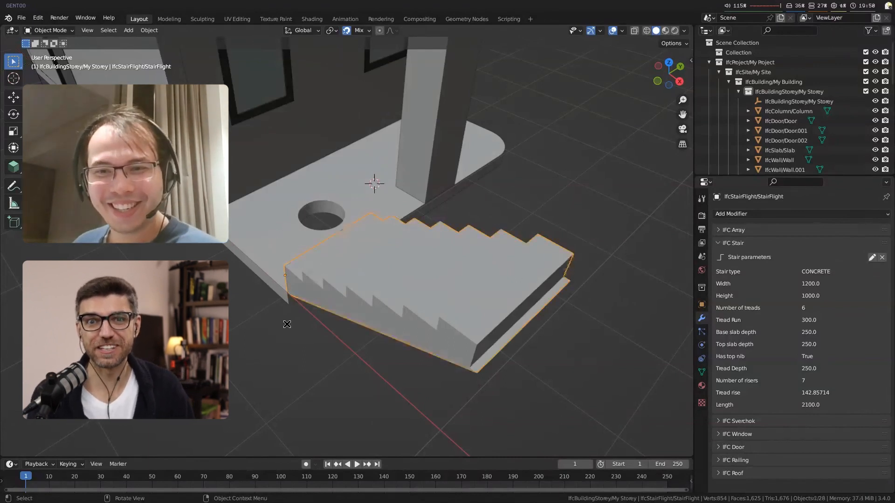
middle_drag(286, 325, 363, 283)
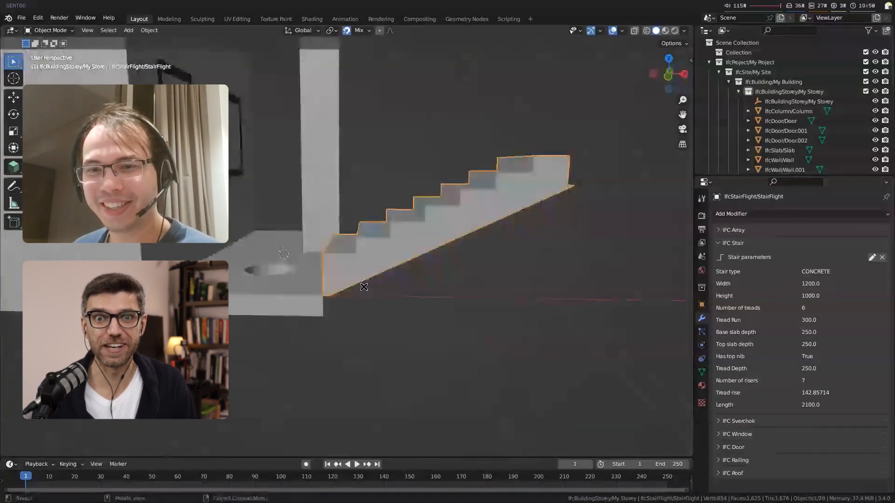
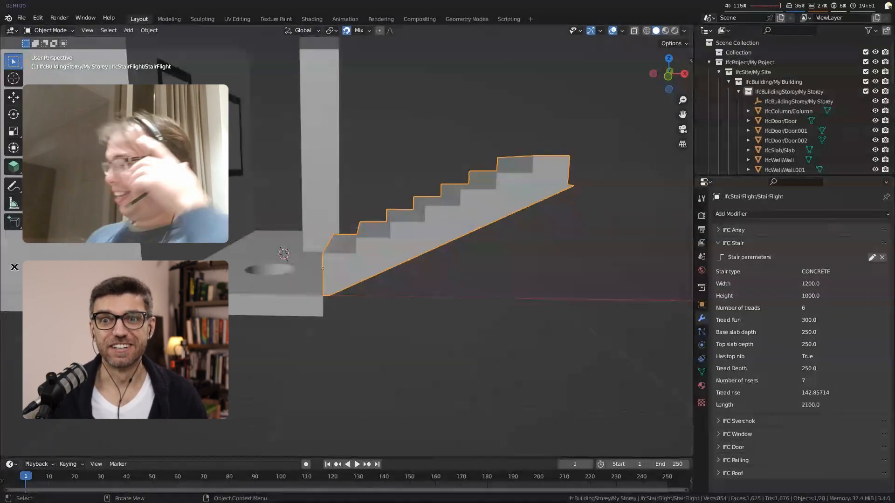
Step: Deselect the stair flight and add a parametric door at the 3D cursor beside it
key(alt+a)
scroll(303, 274, down, 3)
middle_drag(303, 274, 295, 363)
middle_drag(461, 410, 383, 242)
key(shift+a)
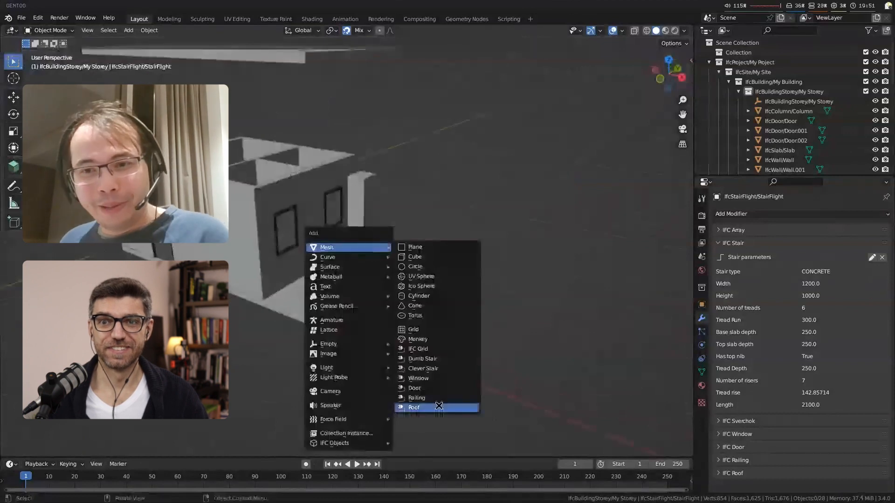
click(414, 387)
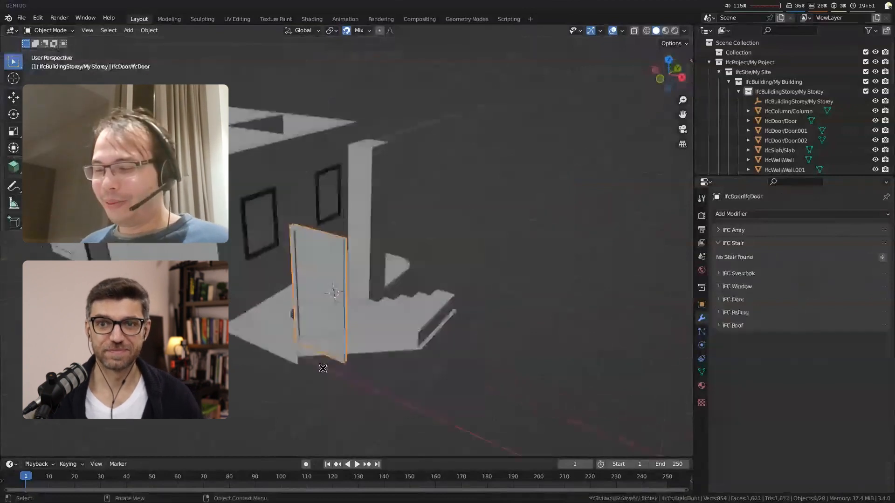
Step: Examine the new door and its IFC Door lining and panel parameters, and delete the door
middle_drag(323, 369, 559, 269)
scroll(559, 268, up, 2)
ctrl+click(761, 301)
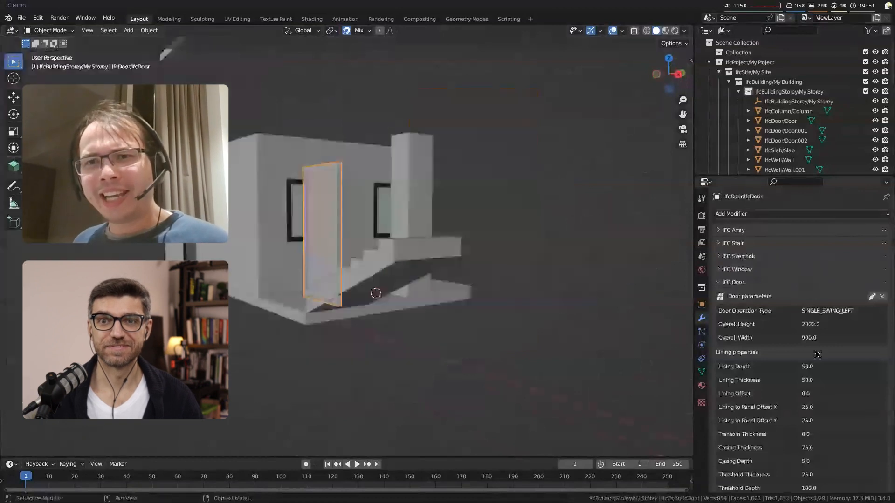
scroll(817, 355, down, 4)
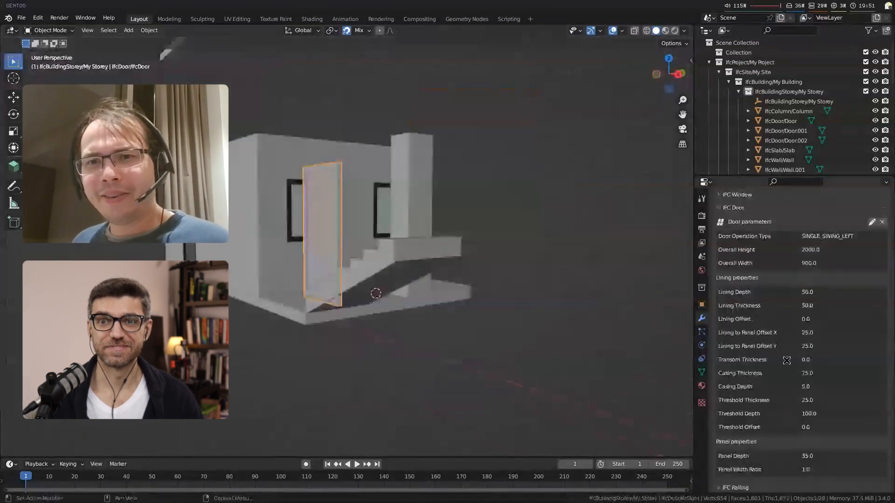
scroll(342, 267, up, 2)
middle_drag(341, 267, 541, 219)
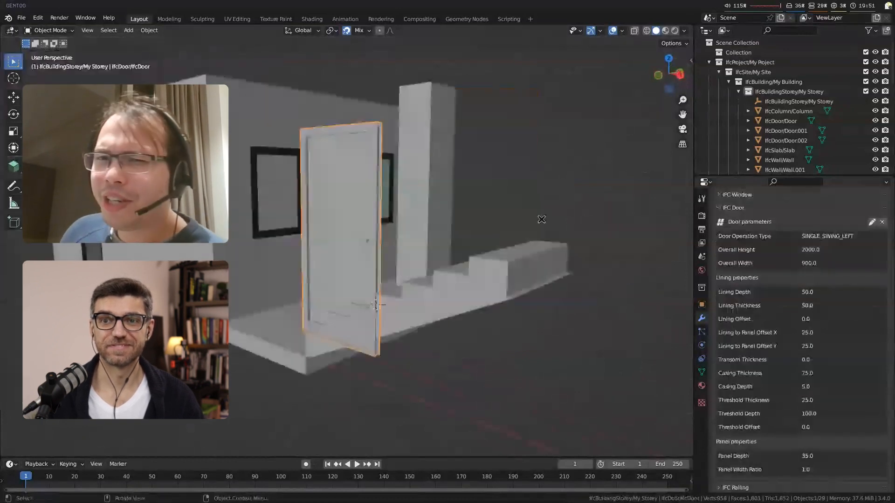
key(Delete)
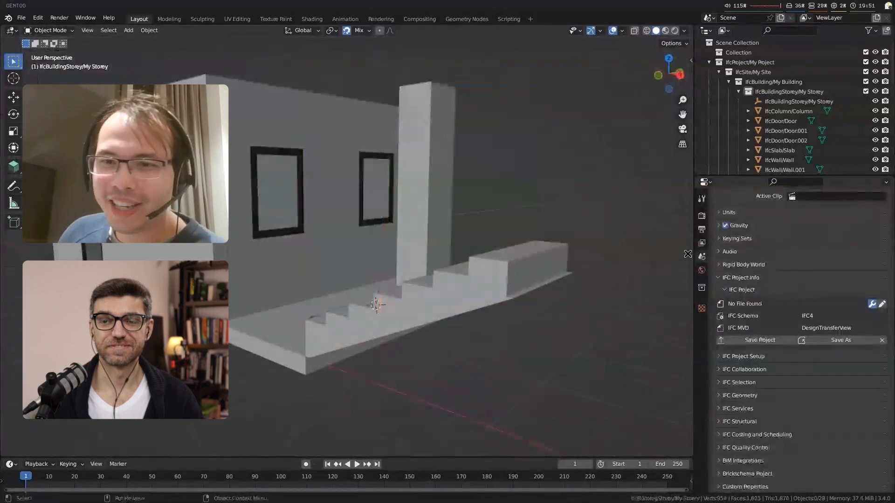
Step: Expand the IFC project library settings and look through the bundled library files without loading one
click(763, 355)
click(771, 368)
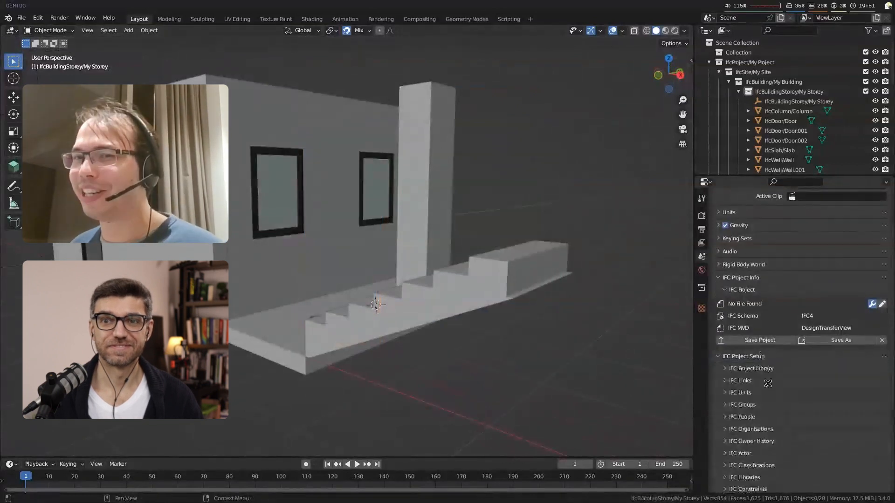
click(882, 382)
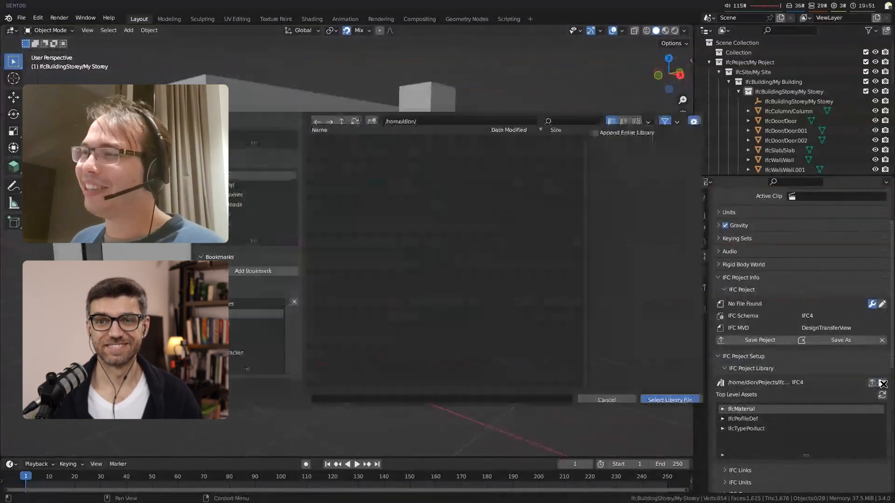
click(236, 301)
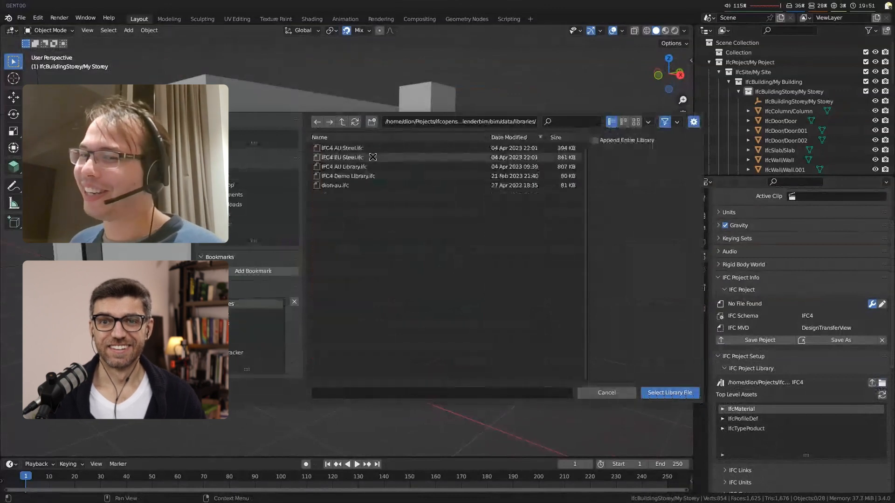
click(599, 388)
Step: Add an IfcFurnitureType BUN01 object to My Storey on the floor of the room with the window
click(16, 168)
middle_drag(65, 177, 92, 198)
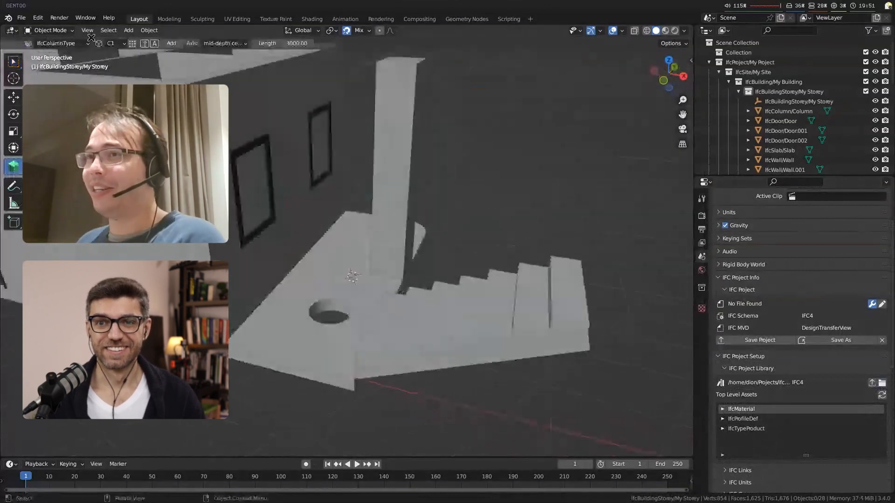
click(85, 44)
click(70, 97)
shift+middle_drag(321, 207, 521, 331)
click(744, 93)
middle_drag(549, 256, 551, 293)
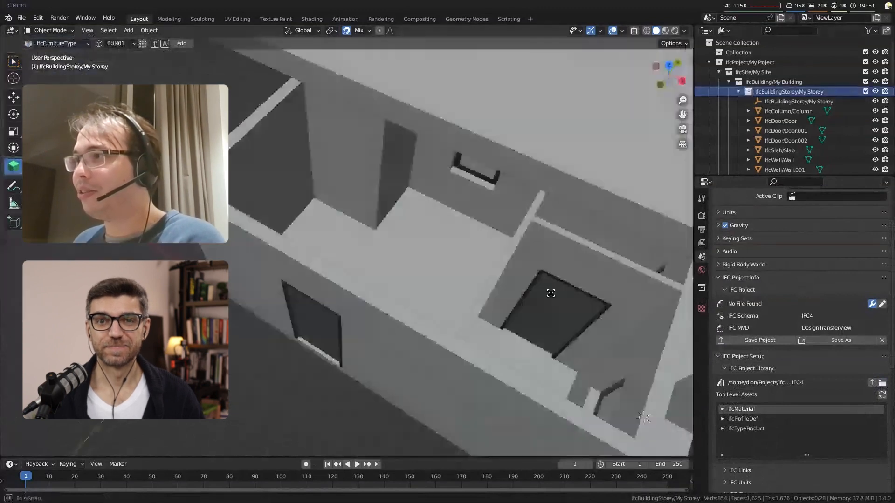
shift+right_click(390, 265)
key(shift+a)
Step: Examine the placed furniture in the room and the surrounding walls, column and stairs
middle_drag(396, 336, 392, 300)
scroll(392, 300, up, 2)
key(alt+a)
scroll(465, 363, down, 1)
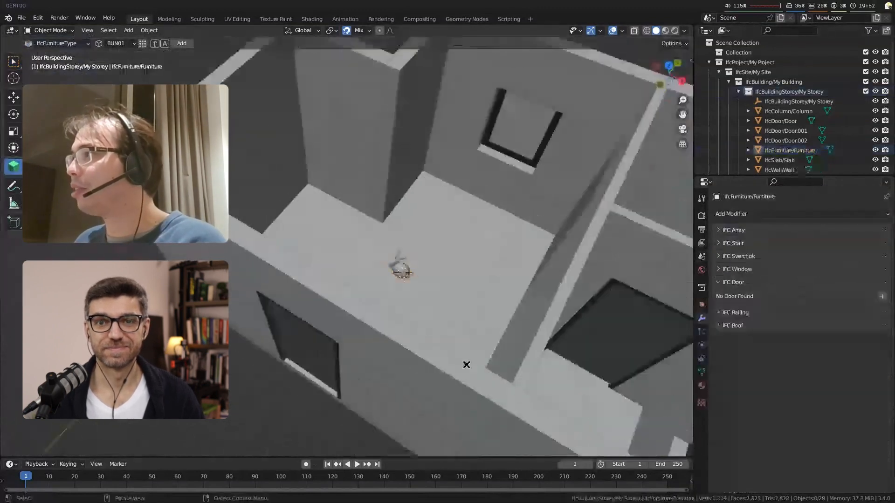
shift+middle_drag(506, 396, 388, 326)
scroll(388, 327, down, 2)
middle_drag(455, 395, 300, 247)
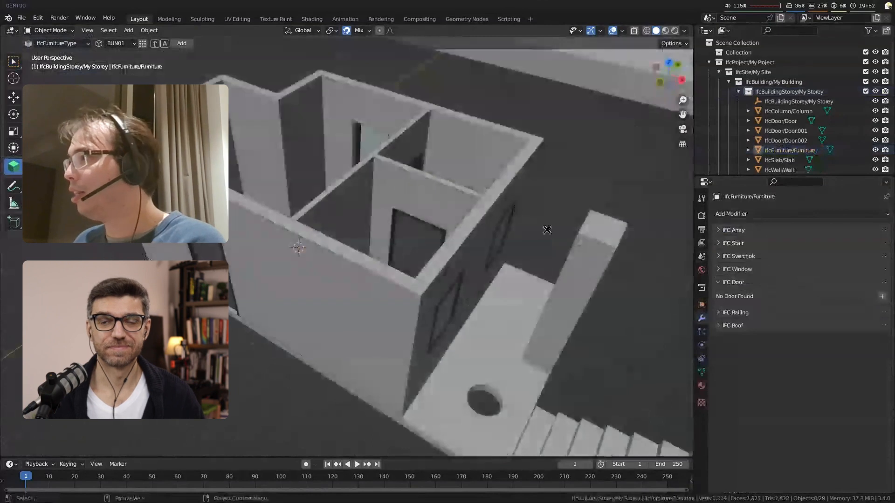
scroll(289, 268, up, 2)
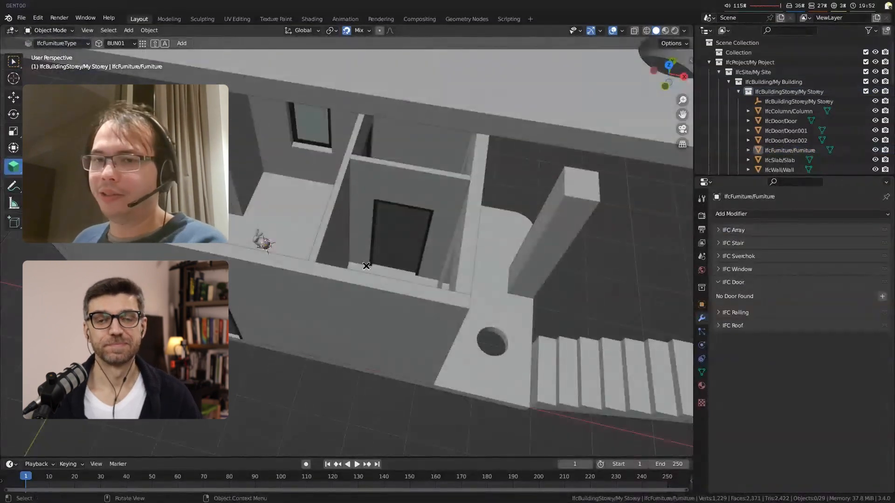
Step: Load IFC4 AU Steel.ifc as the project library and widen the properties area
click(702, 257)
scroll(827, 425, down, 3)
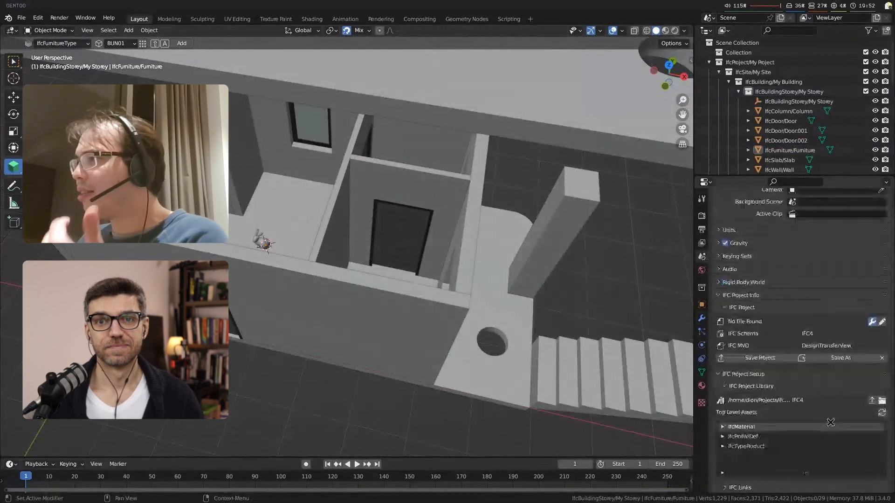
click(882, 381)
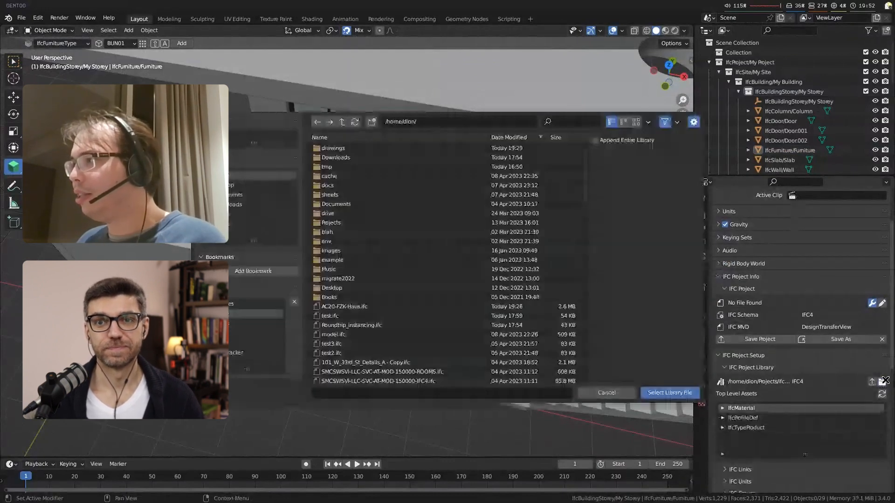
click(261, 304)
double_click(378, 146)
scroll(811, 361, down, 5)
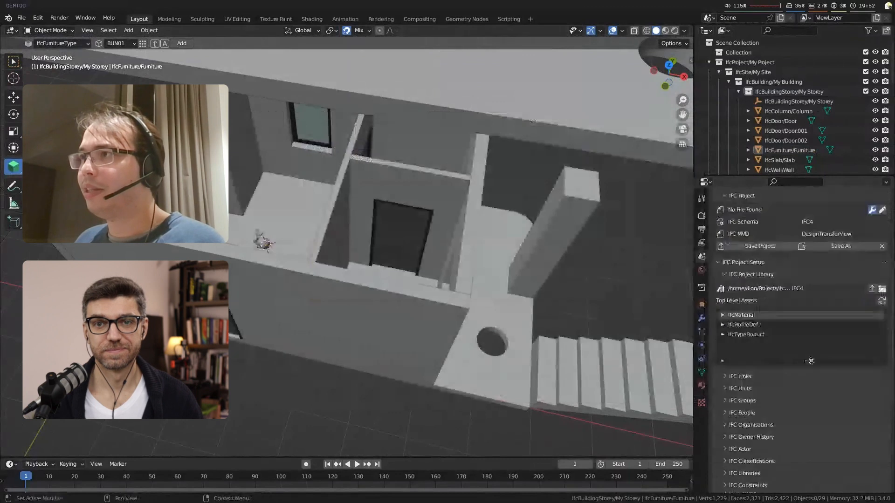
drag(693, 321, 604, 323)
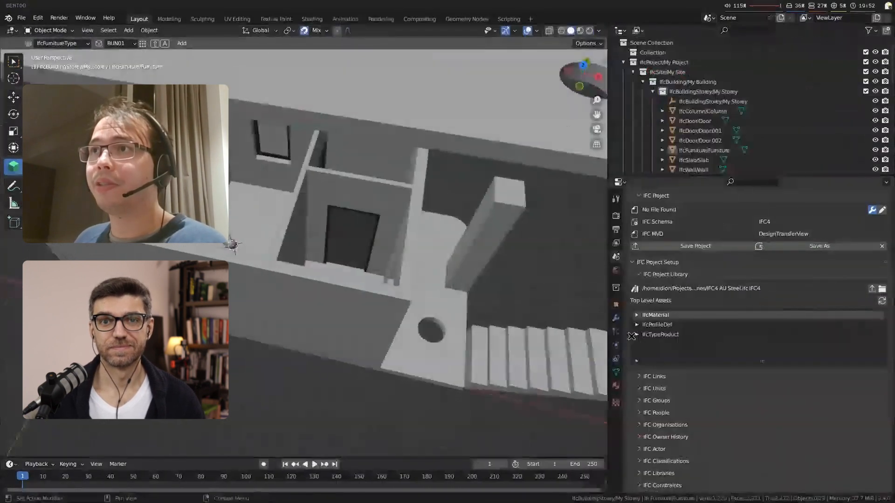
Step: Browse the library's IfcTypeProduct assets down to IfcBeamType and enlarge the list to show more sections
click(632, 335)
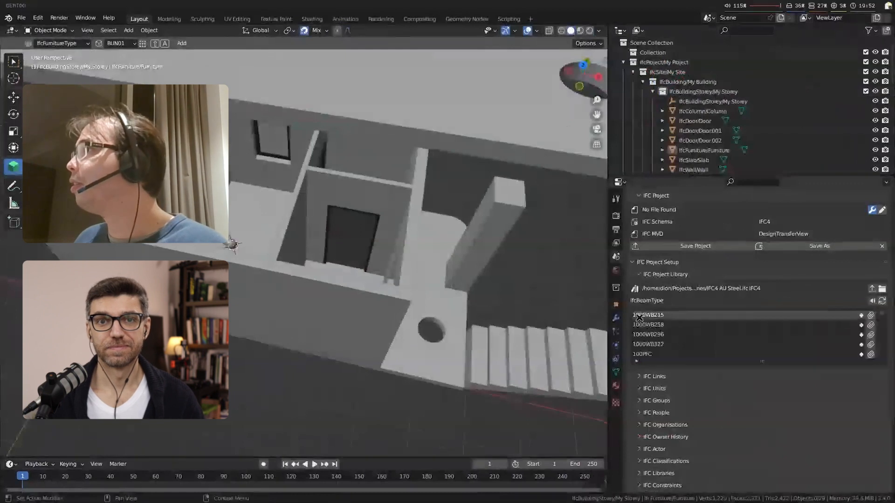
drag(762, 361, 762, 401)
scroll(762, 371, down, 20)
scroll(762, 370, down, 15)
scroll(756, 370, down, 15)
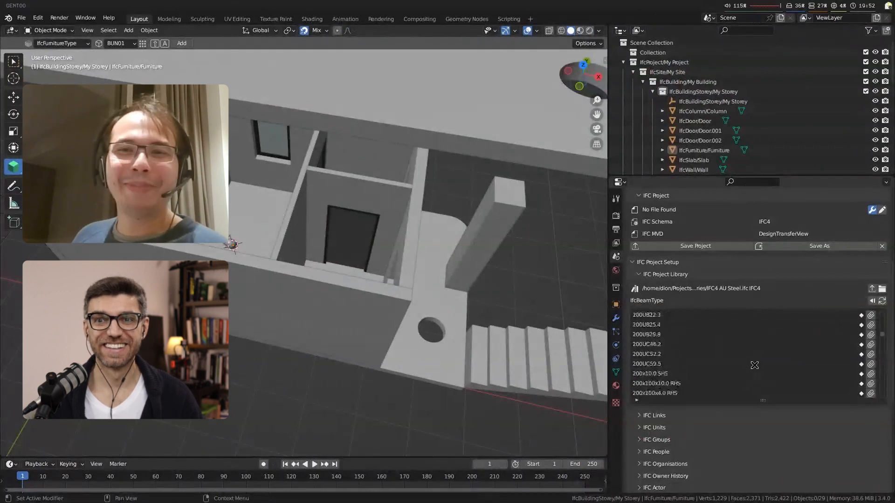
Step: Append the 200UB29.8 beam type from the library to the project
click(713, 344)
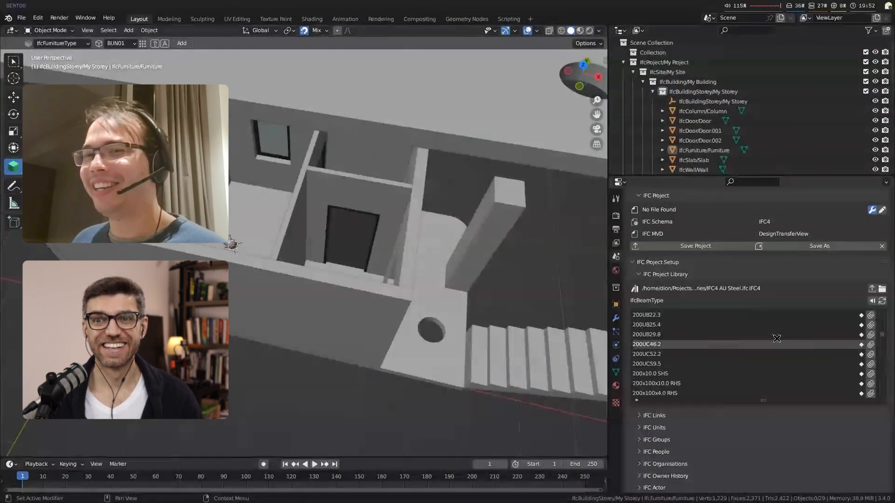
click(695, 332)
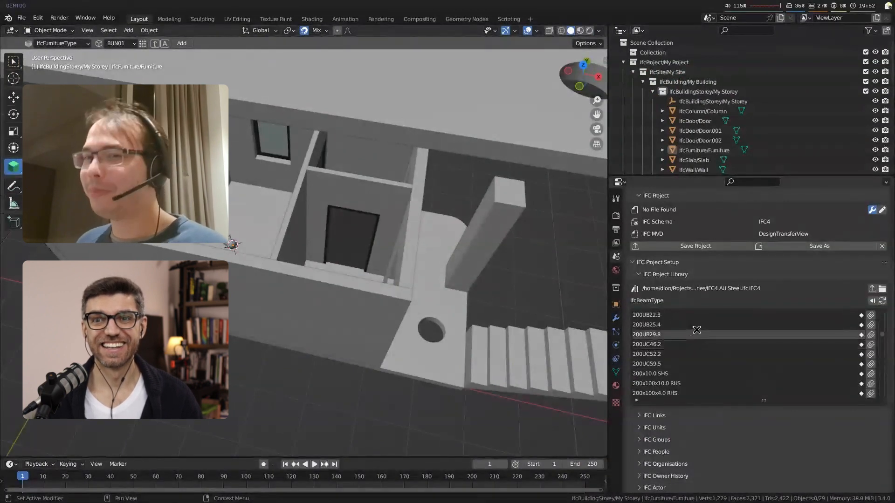
click(871, 336)
click(77, 41)
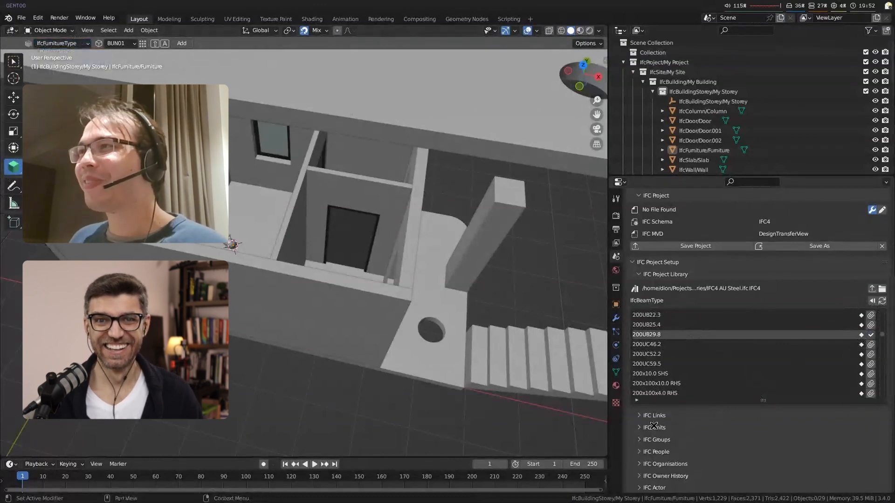
Step: Filter the library's beam types by "UB", clear the filter and hide the filter options
click(637, 400)
click(657, 408)
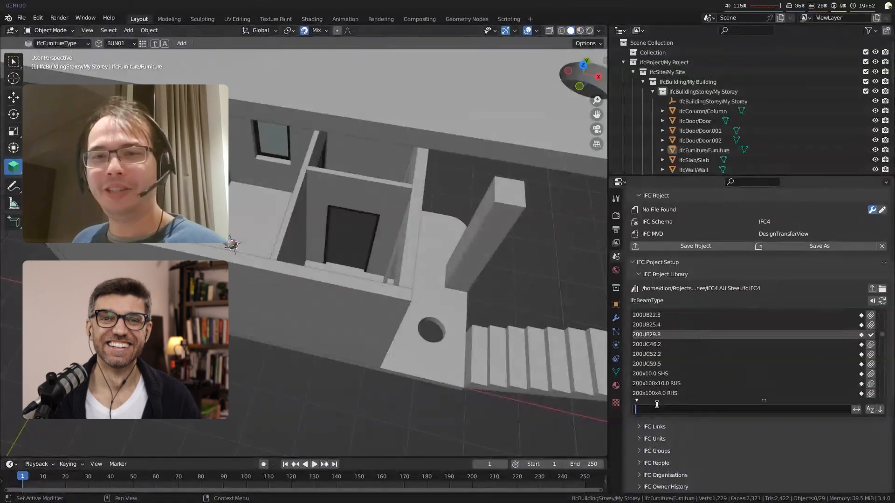
text(UB)
key(Escape)
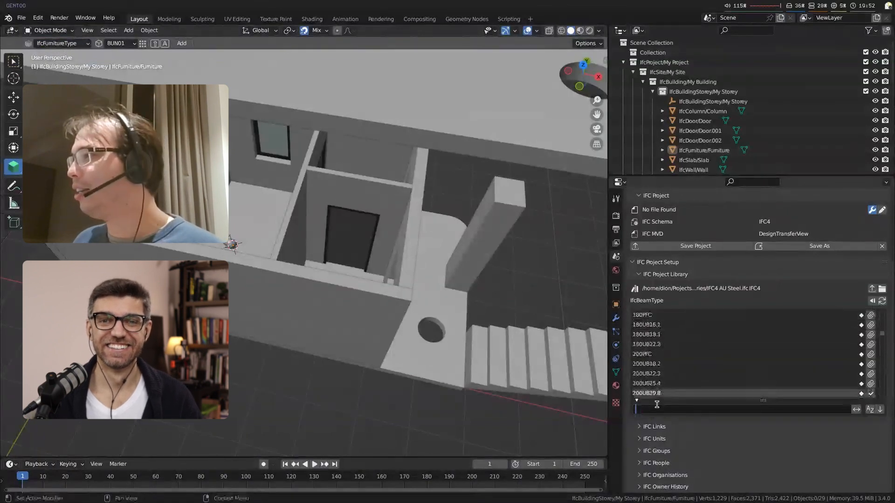
click(636, 401)
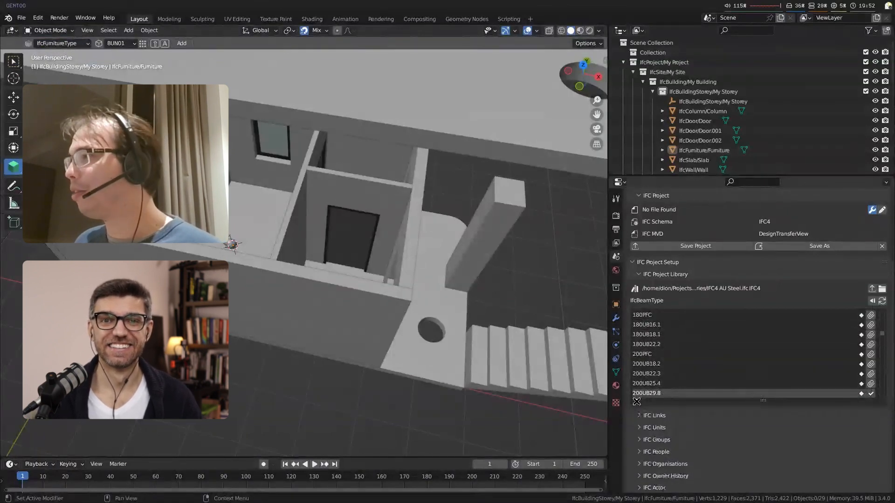
Step: Switch the construction type to IfcBeamType 200UB29.8, review the available beam types and add a beam at the 3D cursor
click(51, 44)
click(54, 54)
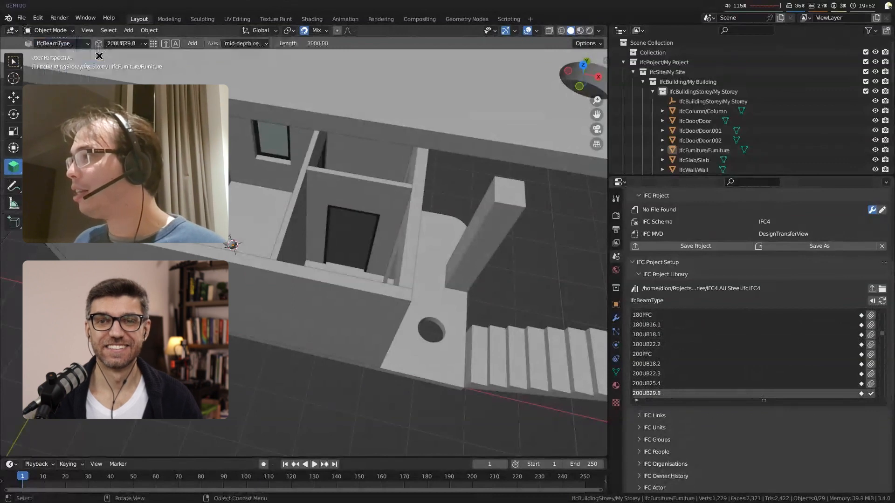
click(155, 43)
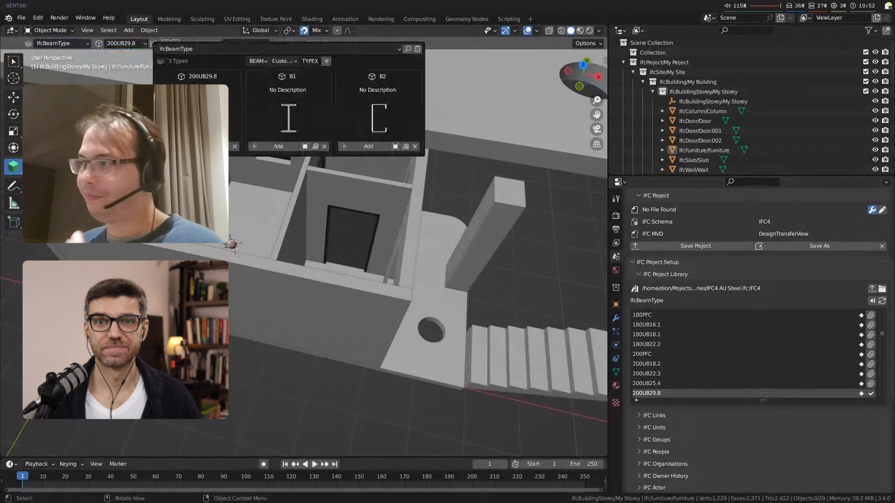
middle_drag(261, 289, 286, 306)
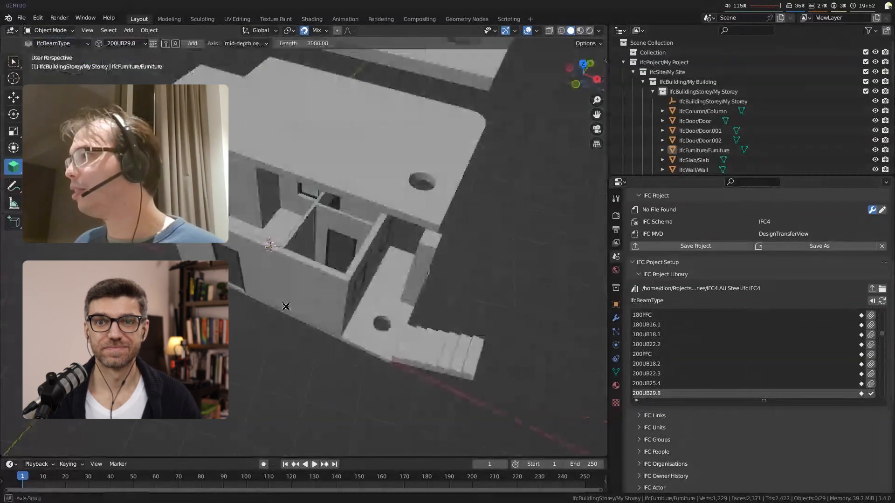
key(shift+a)
Step: Select the new beam and move it so it spans the room along the tops of the walls
middle_drag(286, 307, 278, 245)
click(278, 246)
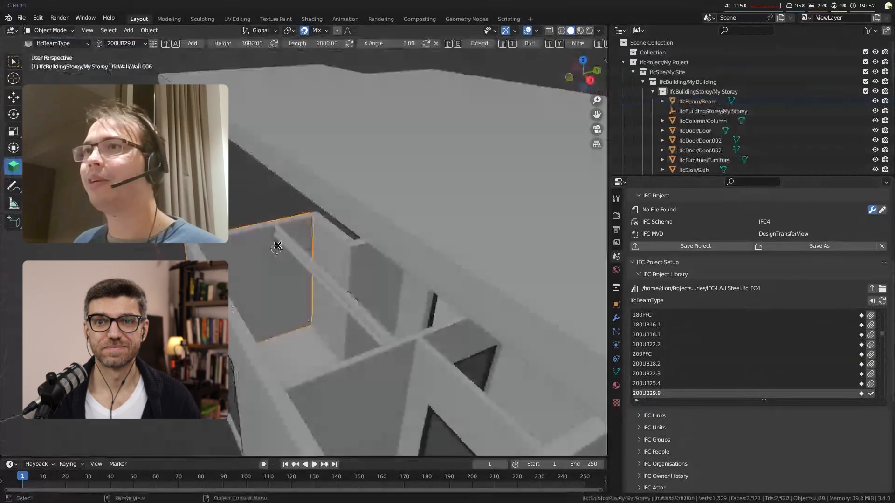
click(298, 254)
key(g)
click(242, 286)
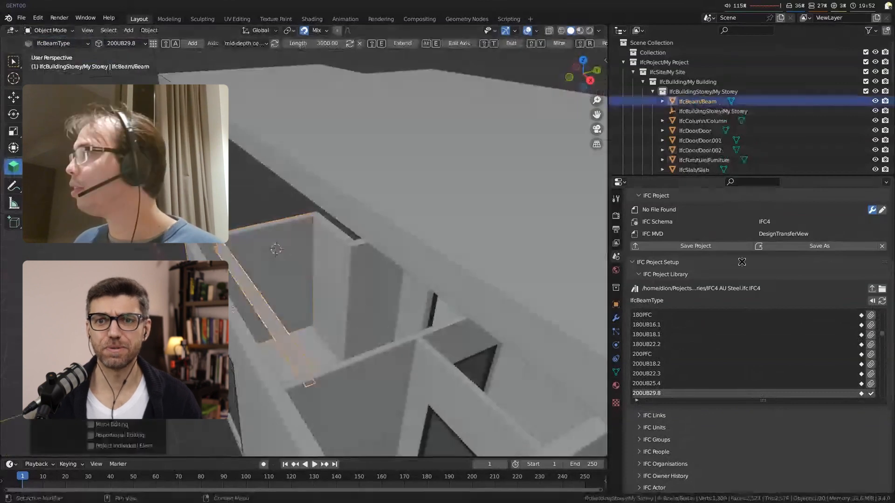
Step: Add an IFC Array to the beam and open its settings, turning off local space
click(616, 318)
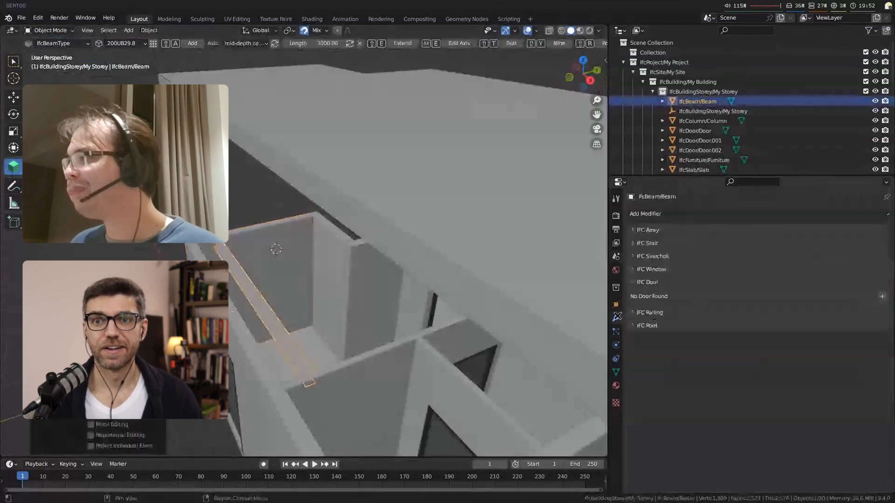
click(647, 230)
click(881, 244)
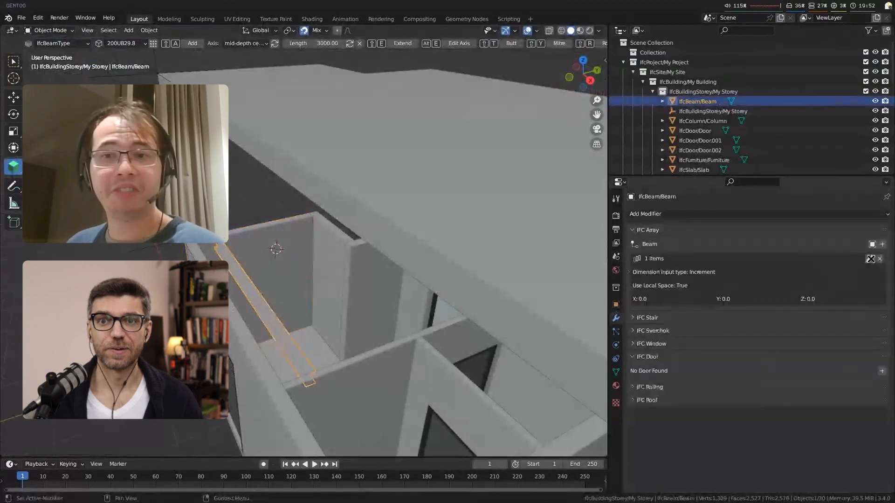
middle_drag(277, 314, 326, 298)
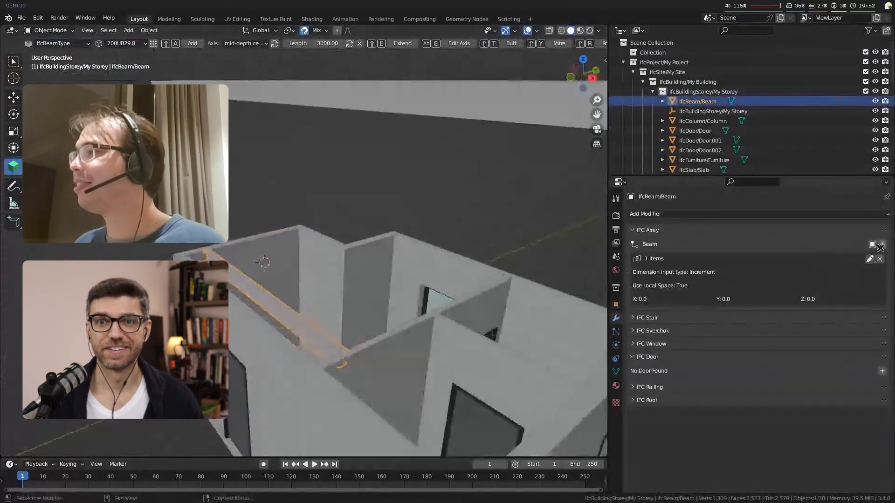
click(869, 258)
click(649, 286)
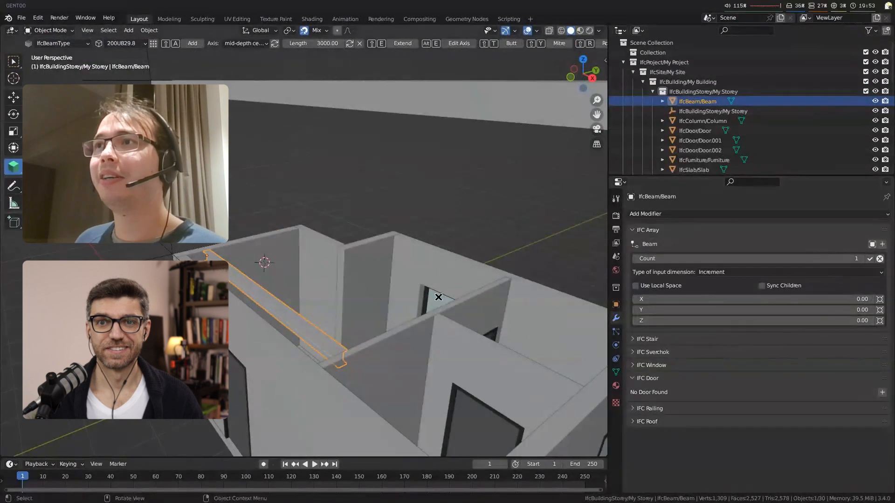
Step: Set the beam array's Y increment to 500 and its count to 4, and apply the array
click(732, 310)
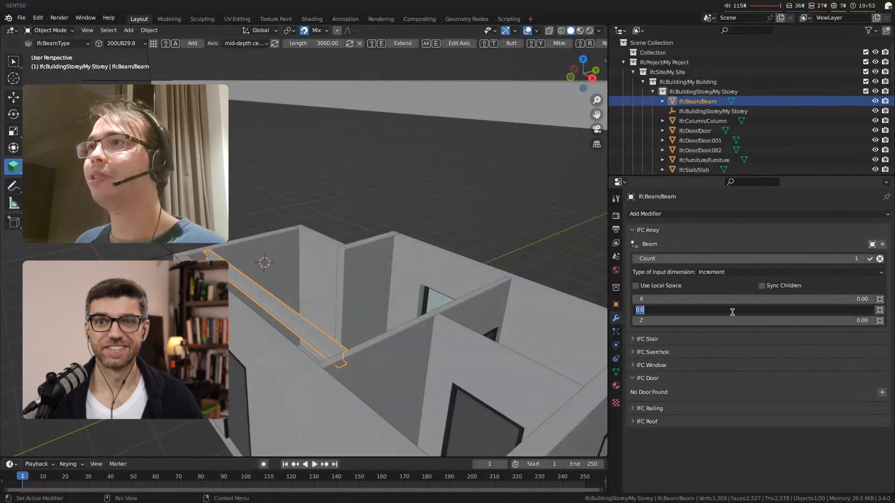
text(50)
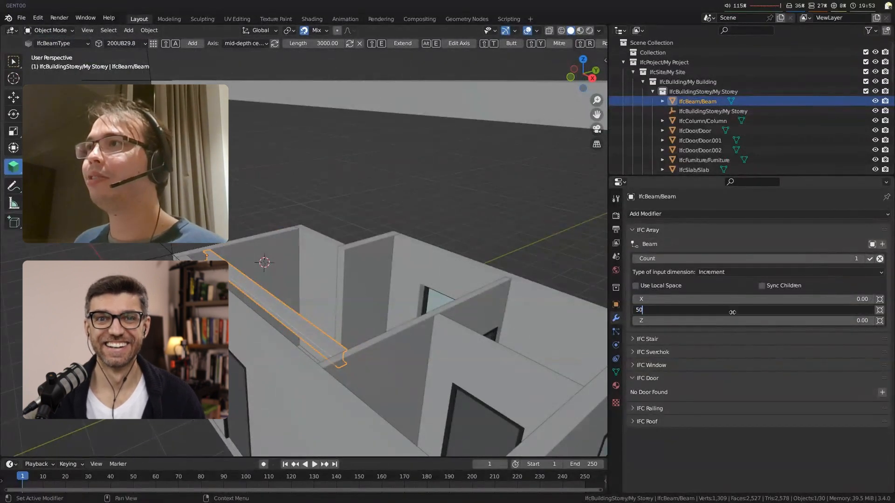
key(Return)
click(732, 311)
text(500)
key(Return)
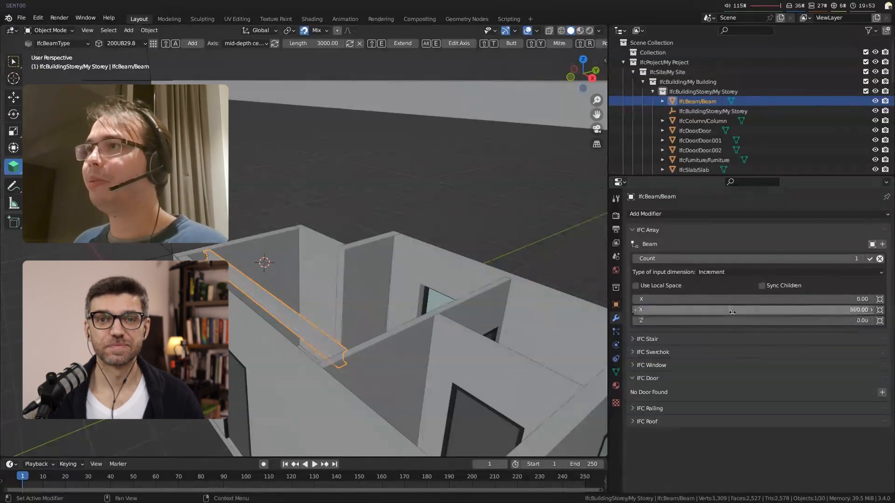
click(862, 258)
click(862, 258)
click(862, 257)
click(869, 258)
Step: Inspect the array settings of one of the copied beams and of its parent beam
middle_drag(466, 275, 443, 263)
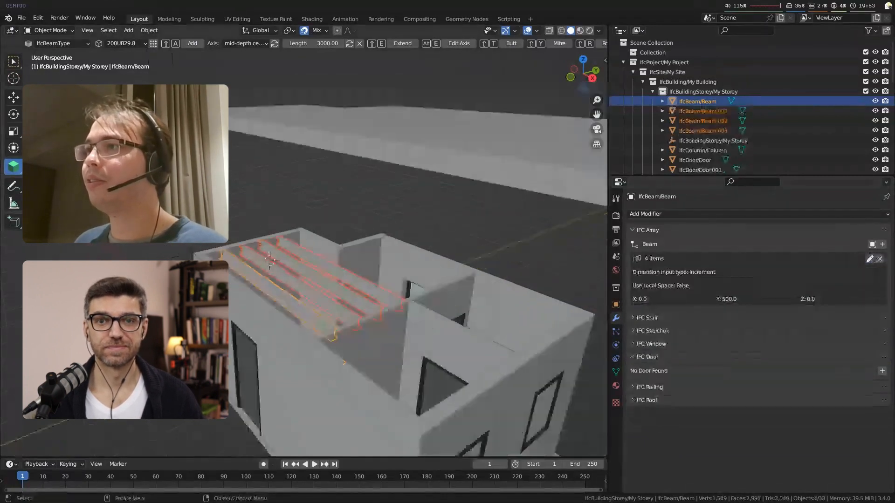
middle_drag(340, 269, 388, 280)
key(alt+a)
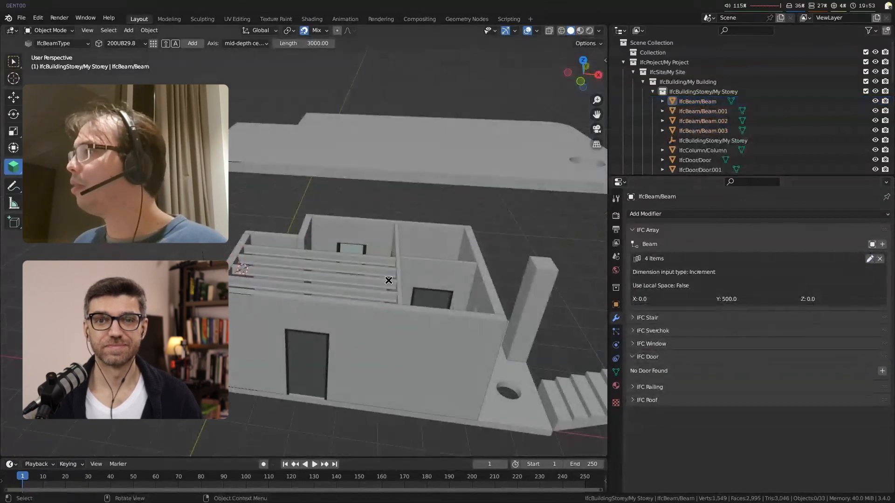
click(382, 281)
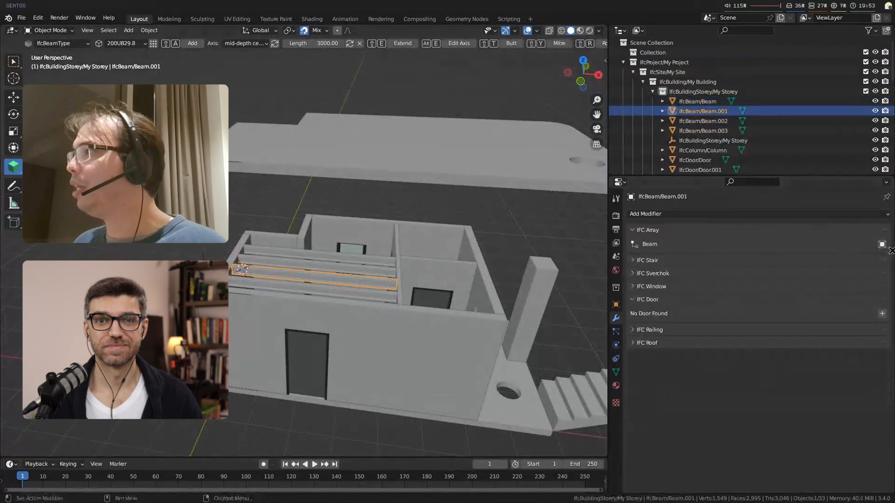
click(284, 289)
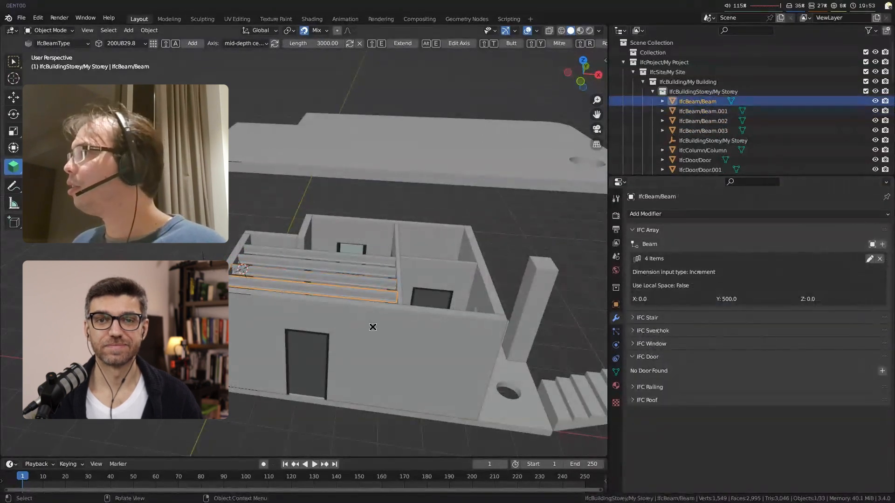
middle_drag(372, 327, 367, 310)
Step: Select the stair flight, display its IFC Stair parameters and clear the selection
click(599, 427)
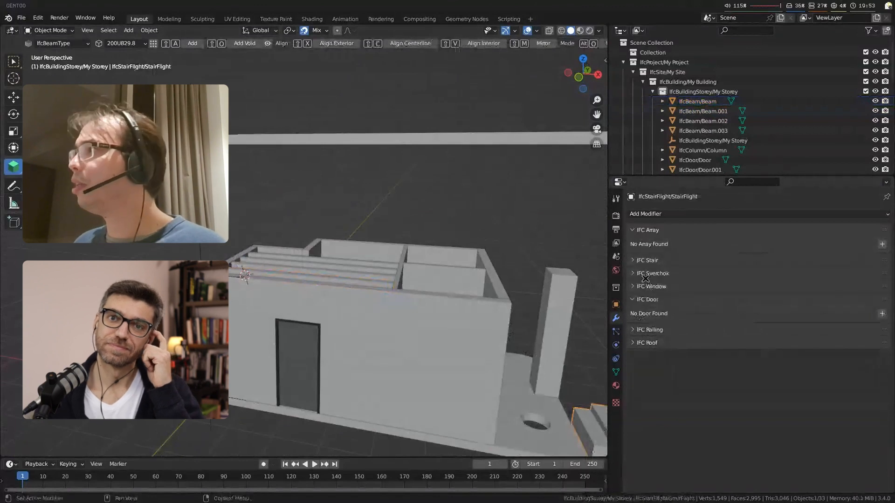
click(646, 260)
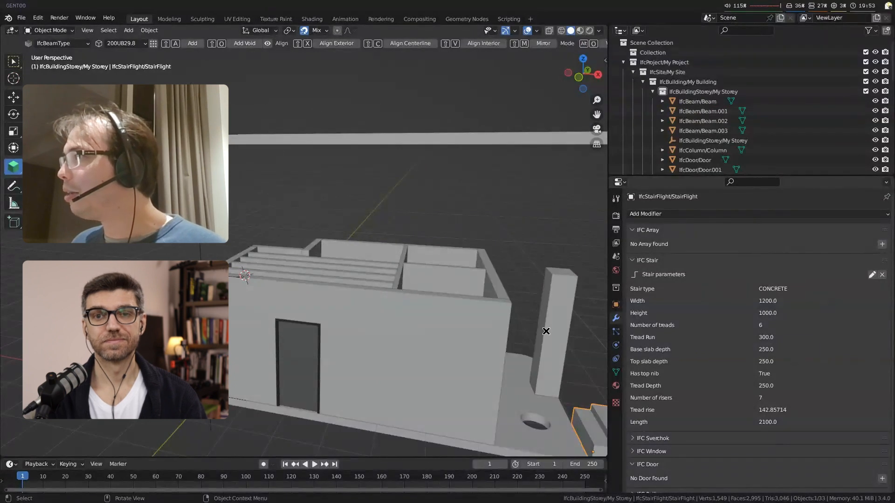
key(alt+a)
Step: Open the type manager and choose the IfcSpaceType class with predefined type SPACE for a new type
middle_drag(546, 330, 329, 311)
scroll(304, 309, up, 3)
shift+middle_drag(329, 312, 294, 358)
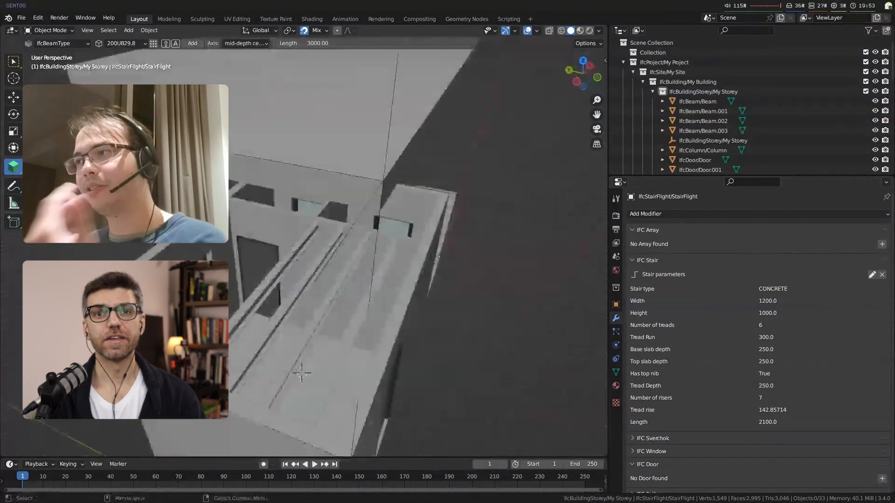
click(63, 42)
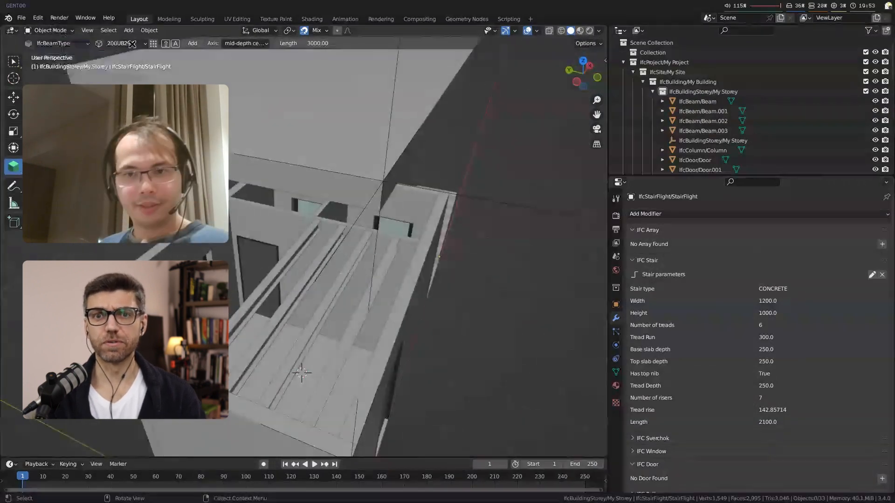
click(153, 43)
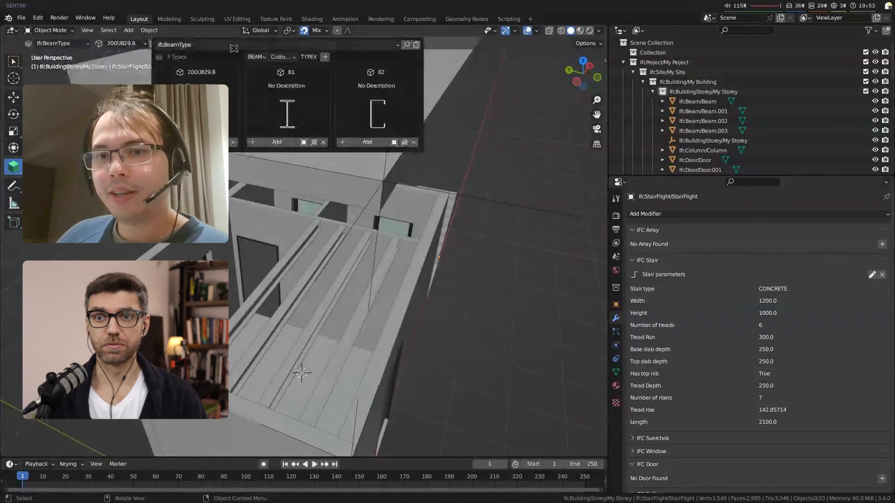
click(233, 47)
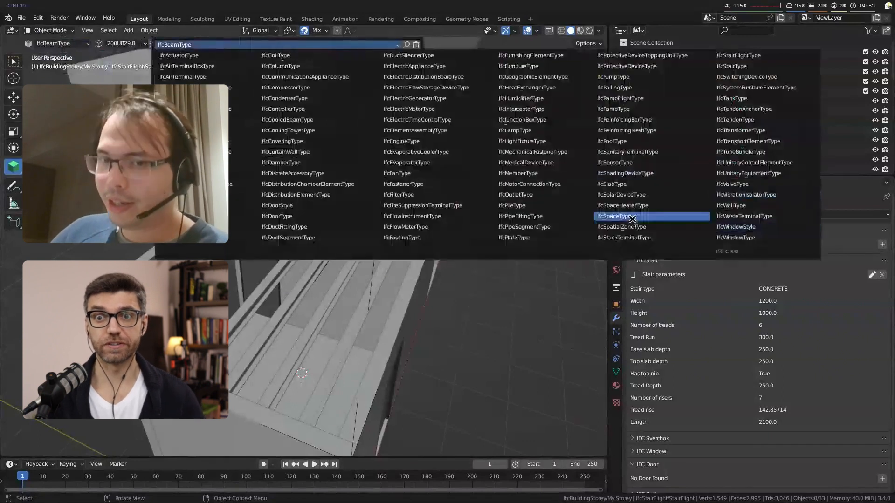
click(632, 217)
click(256, 57)
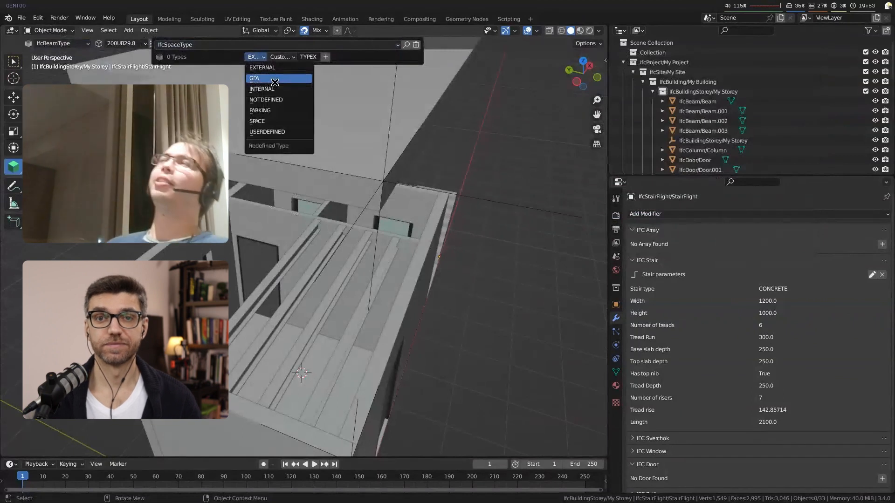
click(259, 122)
Step: Create the space type as a Non-Geometric Type named OCCUPANCY
click(283, 57)
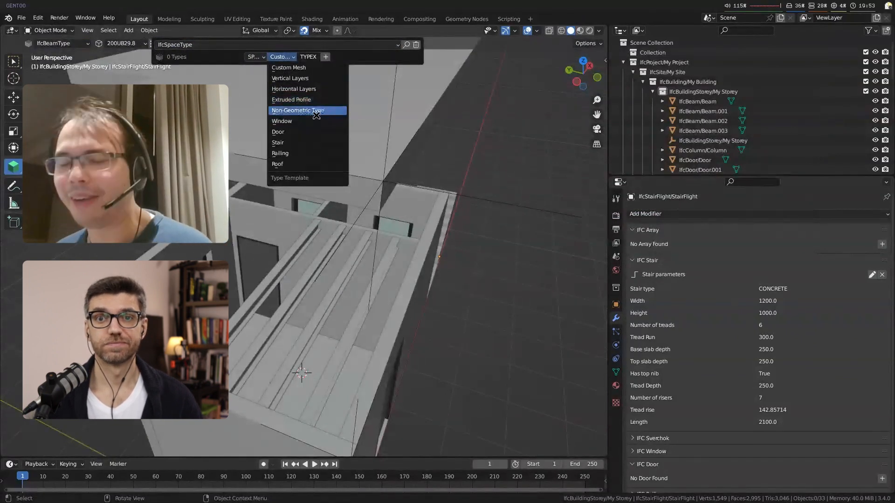
click(316, 111)
click(309, 56)
text(OCC01)
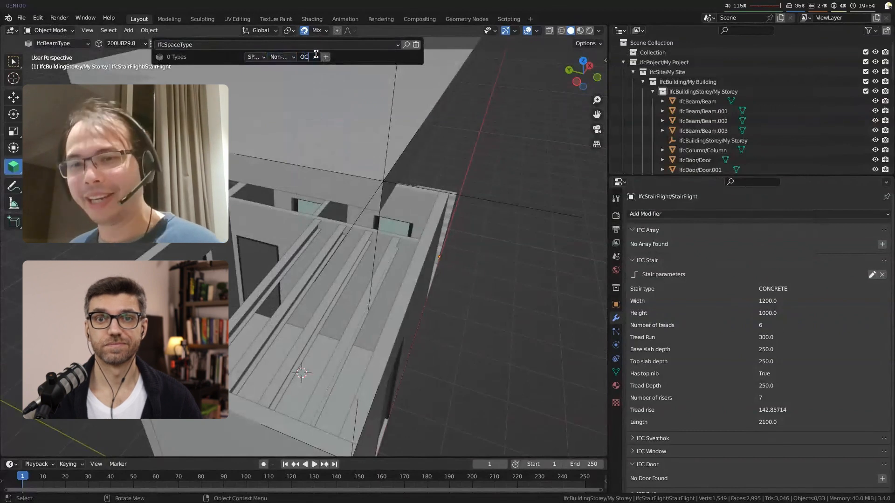
key(Return)
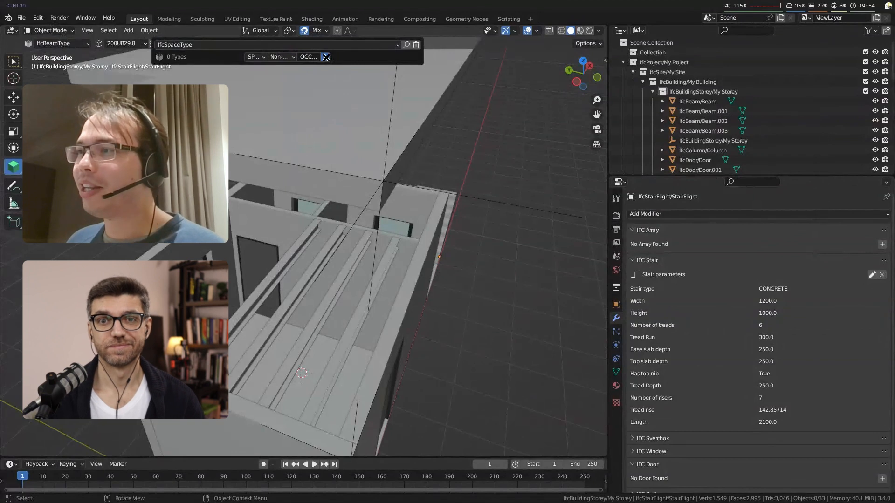
click(325, 57)
Step: Switch the construction type to IfcSpaceType OCCUPANCY and generate a space in the beam-covered room at the 3D cursor
click(74, 44)
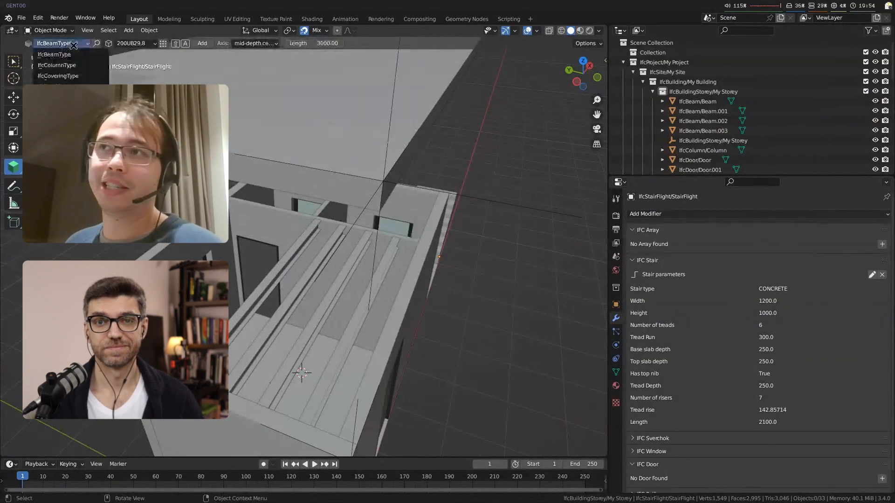
click(70, 139)
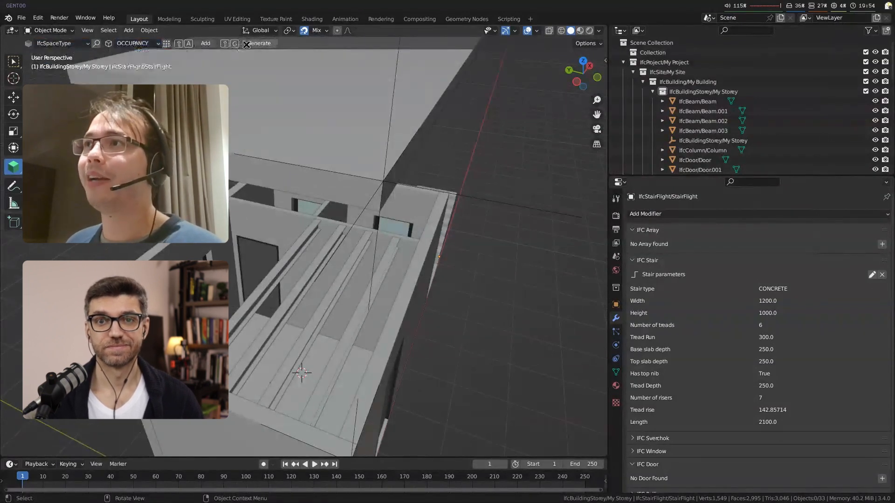
click(95, 72)
key(alt+a)
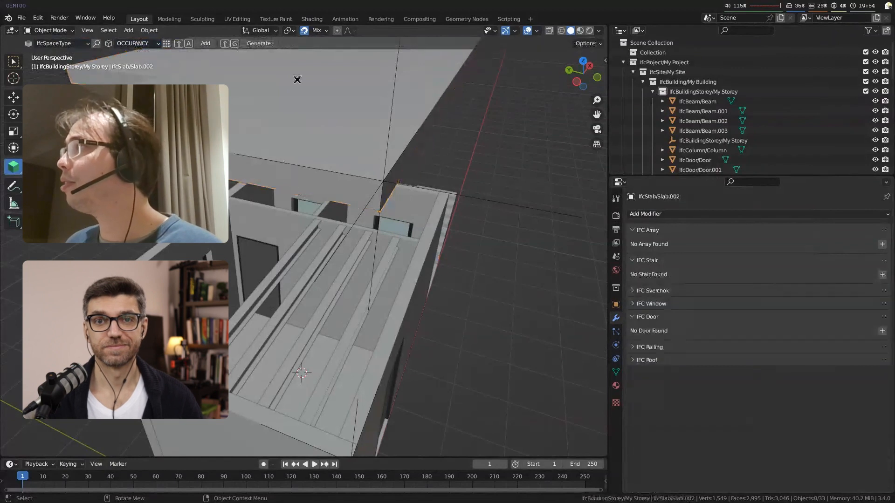
key(shift+g)
Step: Generate spaces in the other two rooms from the 3D cursor, temporarily hiding the elements in the way
middle_drag(355, 336, 476, 336)
click(445, 206)
key(h)
scroll(402, 267, down, 2)
middle_drag(402, 267, 392, 303)
scroll(382, 342, up, 1)
click(370, 329)
click(369, 330)
shift+right_click(370, 330)
key(alt+a)
key(shift+h)
key(alt+h)
Step: Select the three generated spaces together to examine their outlines, and clear the selection
middle_drag(397, 266, 327, 265)
click(321, 263)
shift+click(374, 275)
shift+click(372, 214)
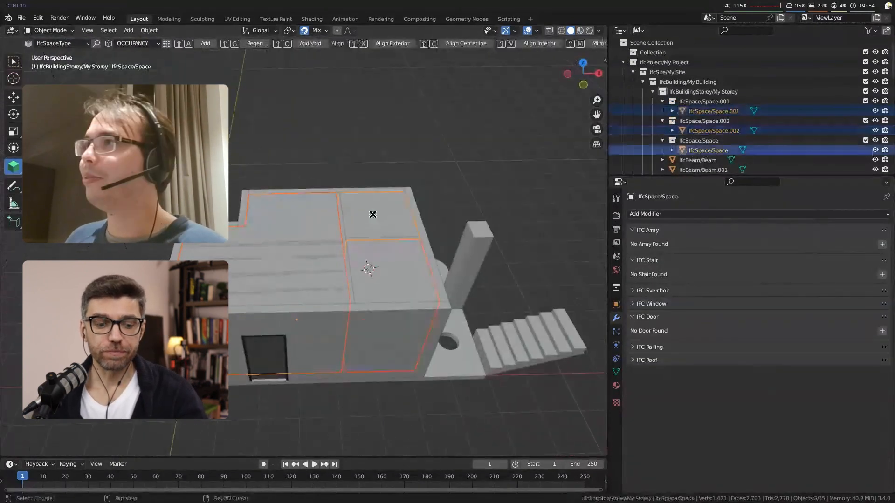
scroll(404, 320, down, 2)
shift+middle_drag(399, 319, 366, 292)
key(alt+a)
Step: Switch to the Select tool and add an IfcRoof to the model
shift+right_drag(186, 267, 180, 262)
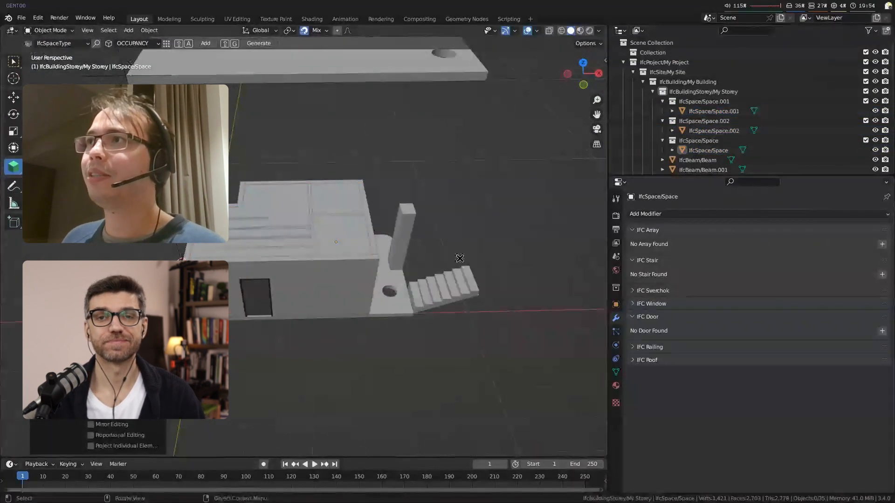
key(w)
key(shift+a)
mouse_move(268, 206)
click(341, 364)
middle_drag(309, 322, 316, 288)
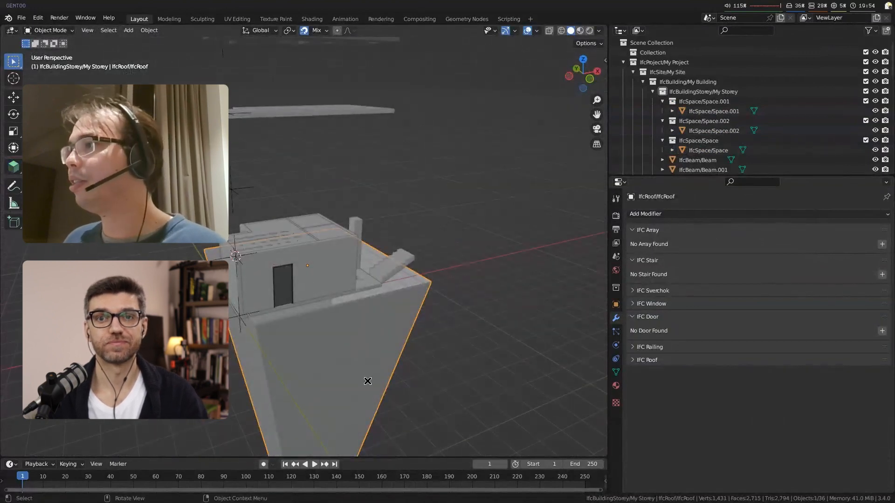
Step: Activate the BIM tool and start editing the new roof's path
click(15, 166)
middle_drag(246, 255, 251, 254)
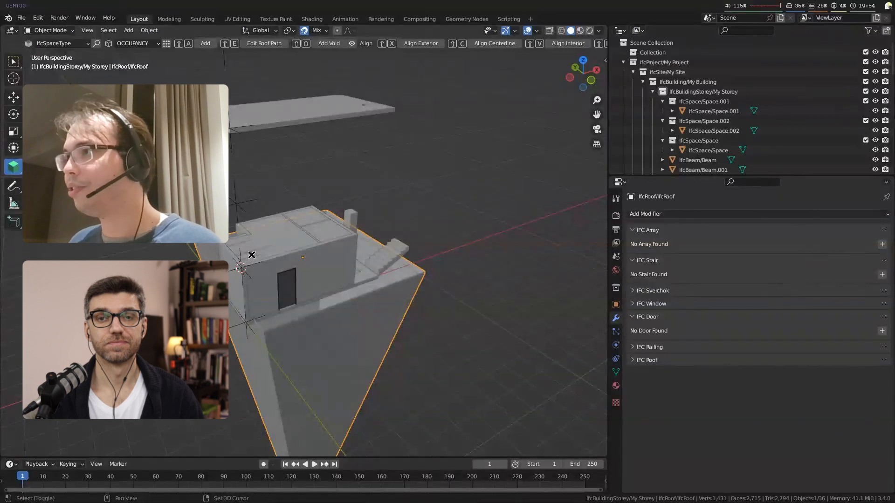
middle_drag(251, 254, 290, 305)
scroll(307, 331, up, 4)
key(shift+e)
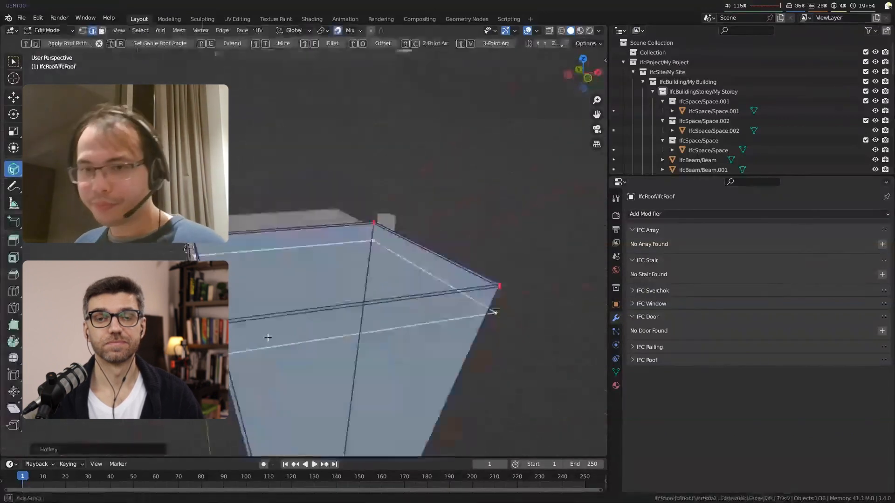
Step: Move edges of the roof path along the X axis to narrow the roof outline
click(349, 334)
key(g)
key(x)
click(345, 302)
click(438, 281)
middle_drag(438, 281, 393, 307)
key(g)
key(x)
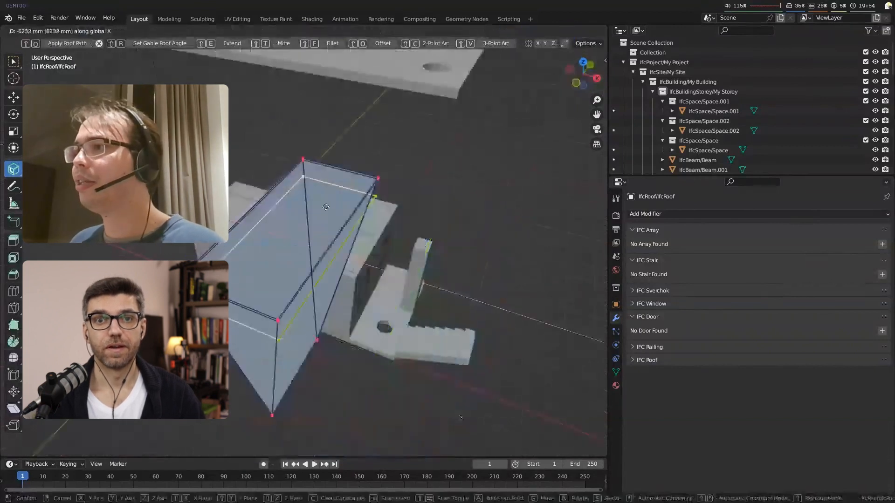
click(430, 256)
Step: From the top view, move the roof path's far edge about 4.6 m in the negative Y direction
mouse_move(430, 256)
middle_down()
mouse_move(382, 232)
mouse_move(429, 249)
middle_up()
key(KP_7)
scroll(378, 238, down, 3)
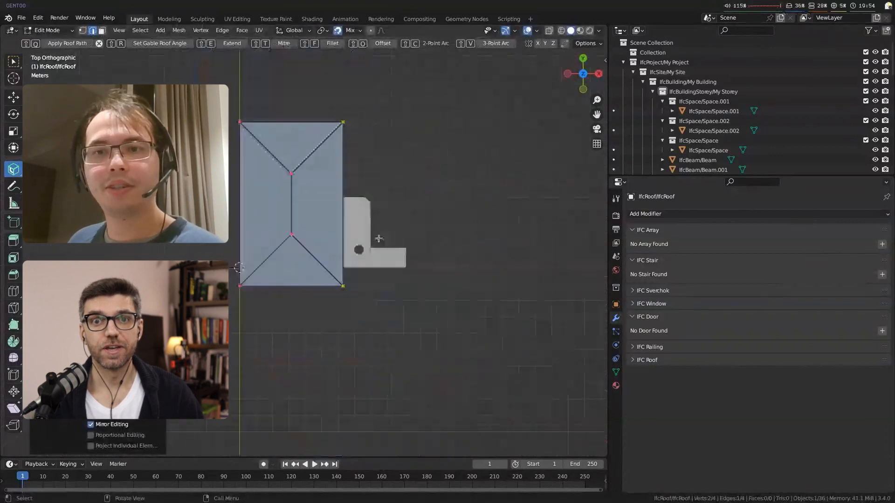
click(310, 122)
key(g)
key(y)
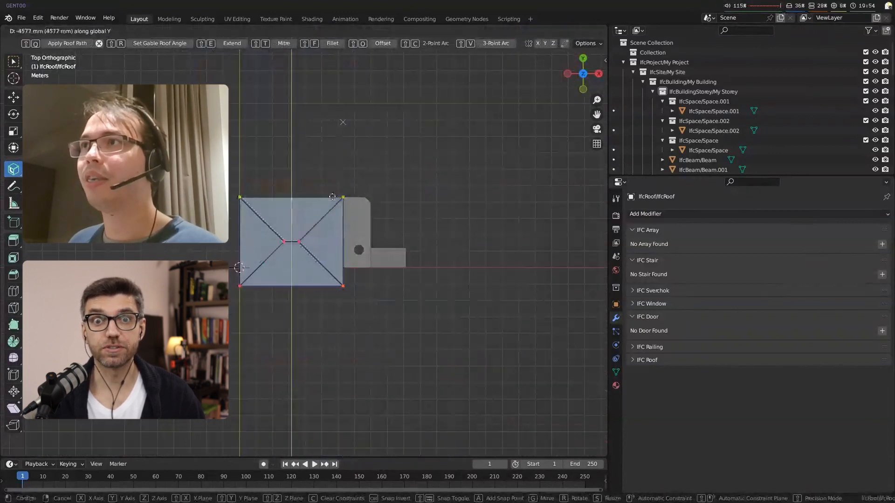
click(337, 200)
Step: Move the roof path's near edge along the Y axis and try to apply the roof path
scroll(339, 289, up, 2)
middle_drag(340, 375, 325, 312)
key(g)
key(y)
click(369, 228)
key(shift+q)
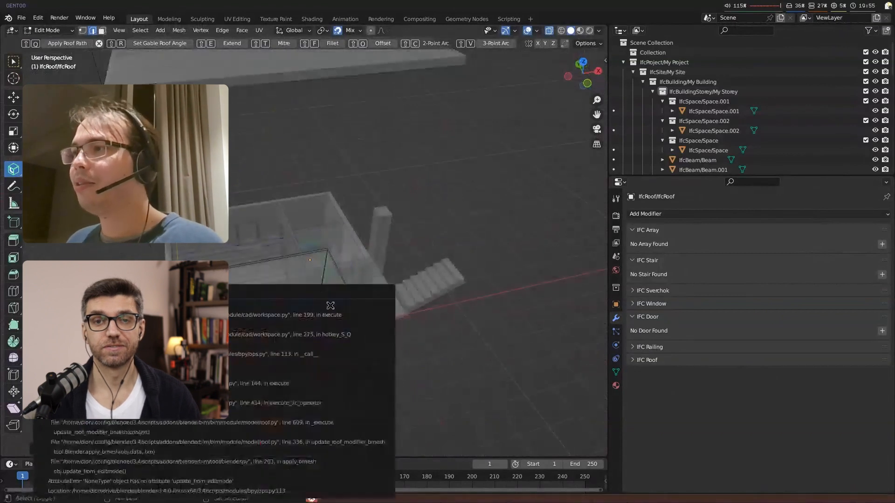
Step: Leave the roof's edit mode and delete the roof from the model
middle_drag(290, 336, 276, 286)
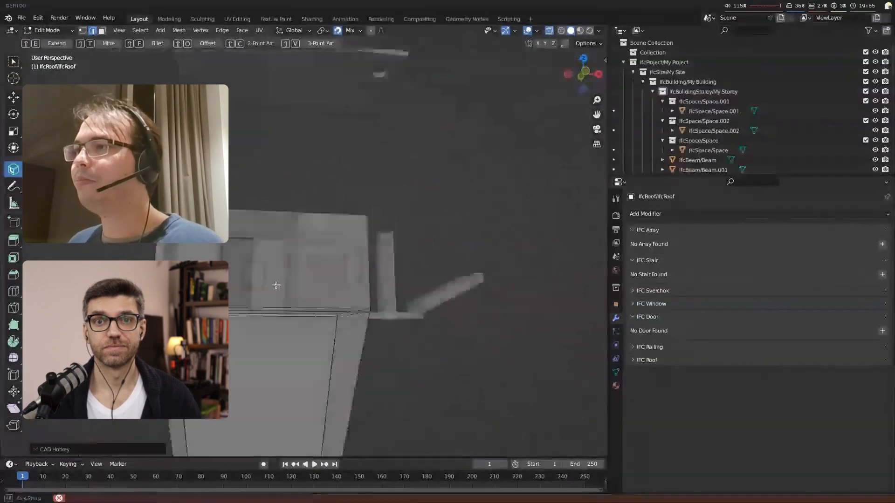
key(Tab)
click(353, 409)
scroll(376, 361, down, 3)
middle_drag(376, 361, 356, 331)
key(x)
click(355, 332)
scroll(355, 332, up, 4)
shift+middle_drag(348, 273, 383, 262)
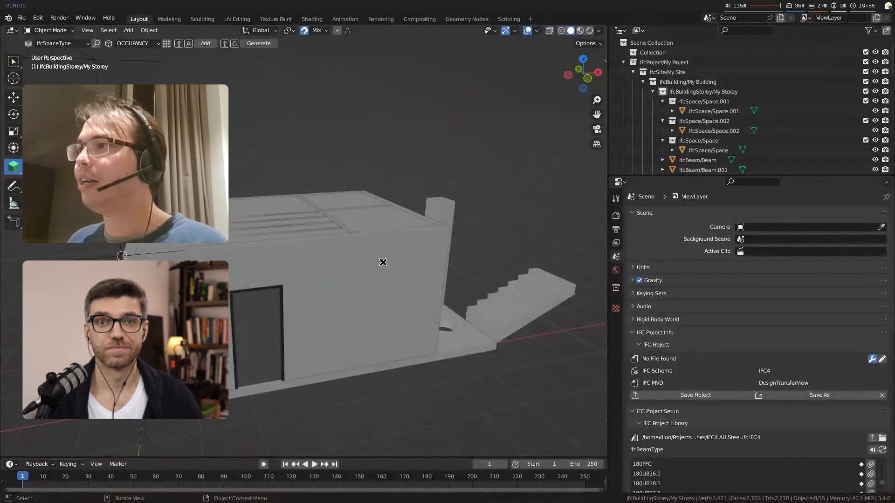
Step: Leave the BIM tool and add a mesh plane above the building at the 3D cursor
key(w)
shift+middle_drag(266, 281, 321, 296)
middle_drag(321, 295, 328, 306)
click(324, 264)
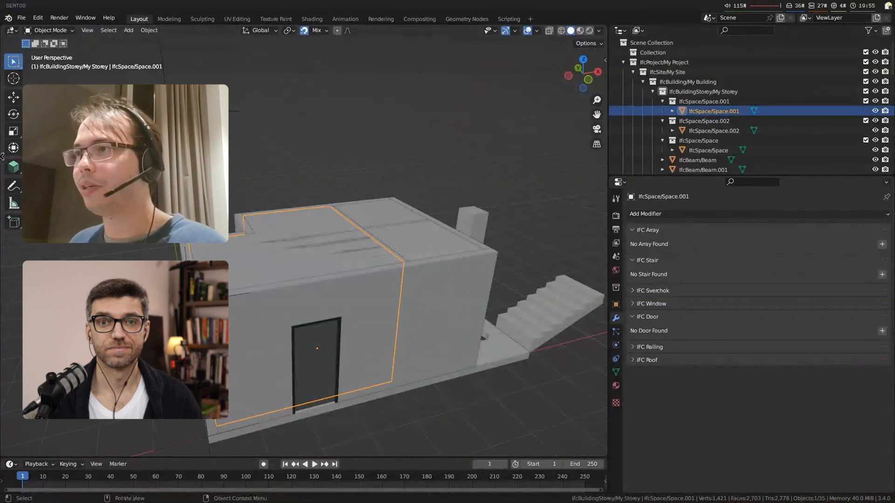
click(332, 149)
key(shift+a)
mouse_move(289, 143)
click(332, 149)
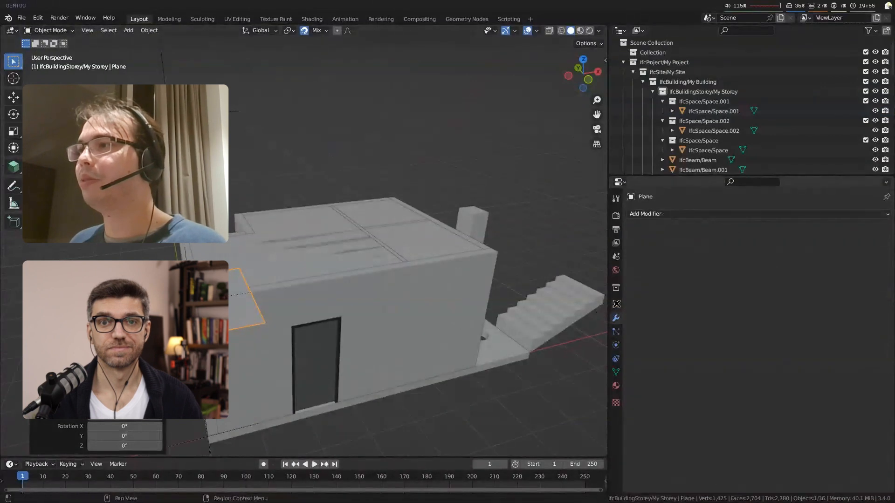
Step: Assign the plane the IFC class IfcRoof with predefined type BARREL_ROOF
click(615, 304)
scroll(763, 411, down, 3)
click(762, 410)
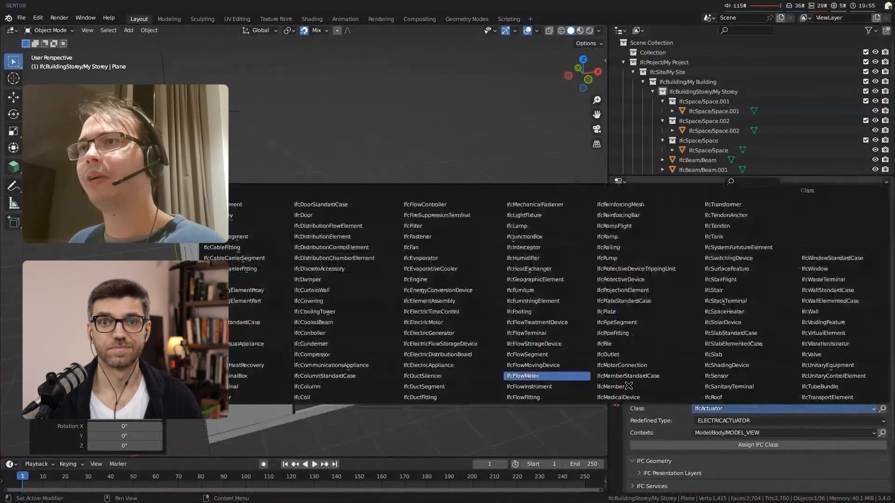
click(727, 397)
click(735, 420)
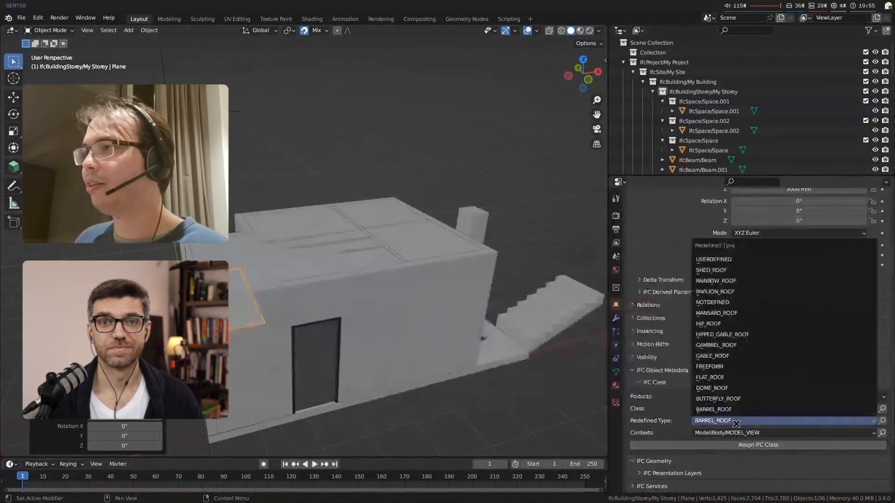
click(735, 411)
click(729, 448)
Step: Add parametric IFC roof settings to the roof plane, inspect the generated shape and delete the roof object
click(616, 318)
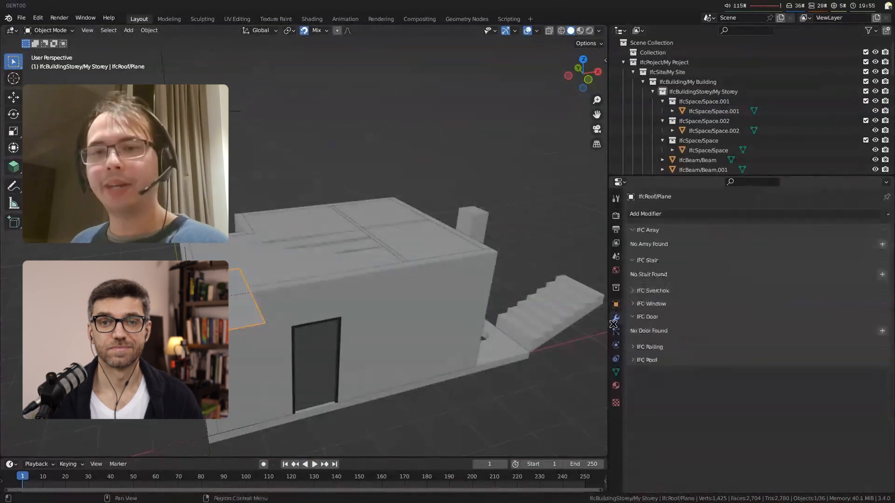
click(684, 213)
key(Escape)
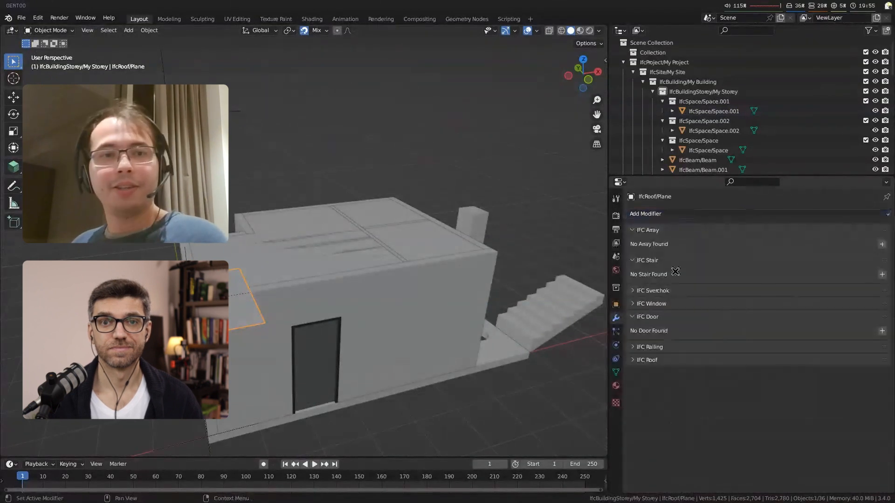
click(652, 359)
click(882, 376)
scroll(233, 339, down, 4)
middle_drag(233, 340, 324, 318)
scroll(324, 318, up, 4)
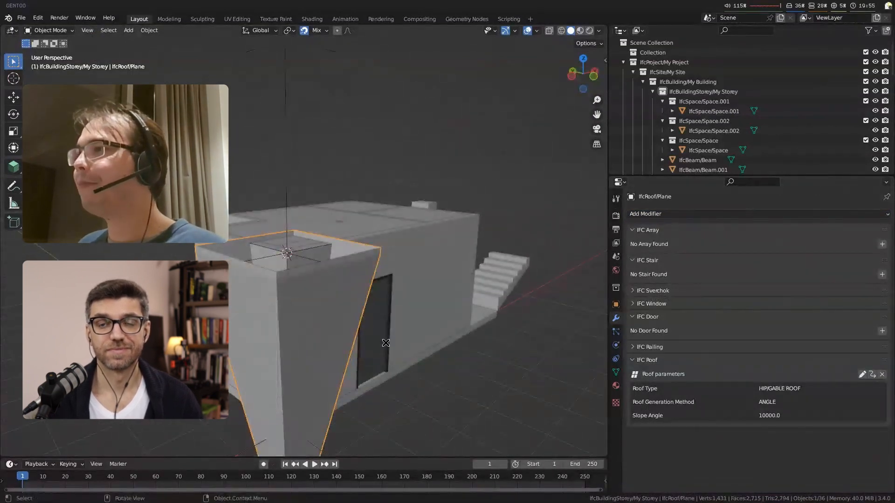
key(x)
click(385, 342)
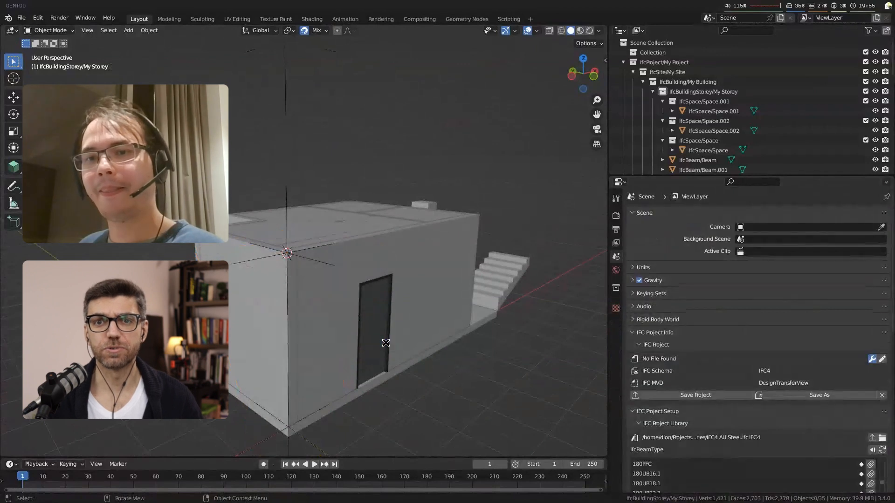
Step: Create a plan drawing for My Storey in the BIM documentation settings
middle_drag(385, 340, 401, 310)
key(n)
click(601, 252)
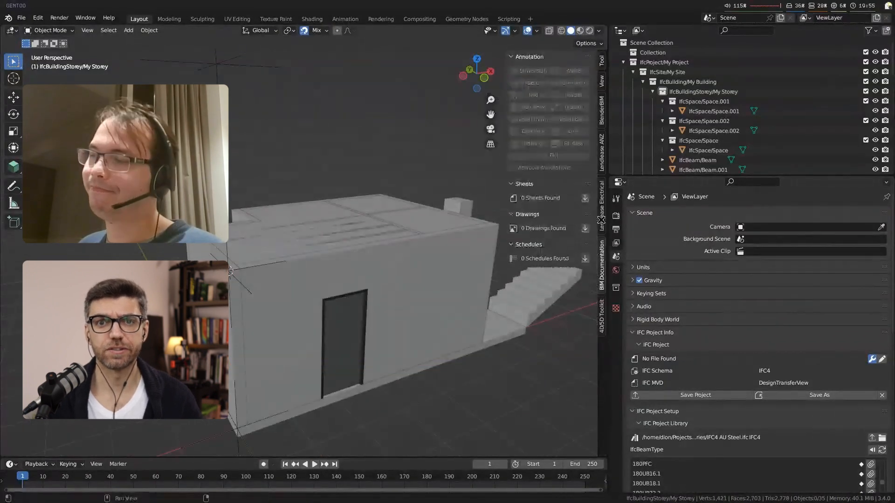
click(585, 229)
click(553, 228)
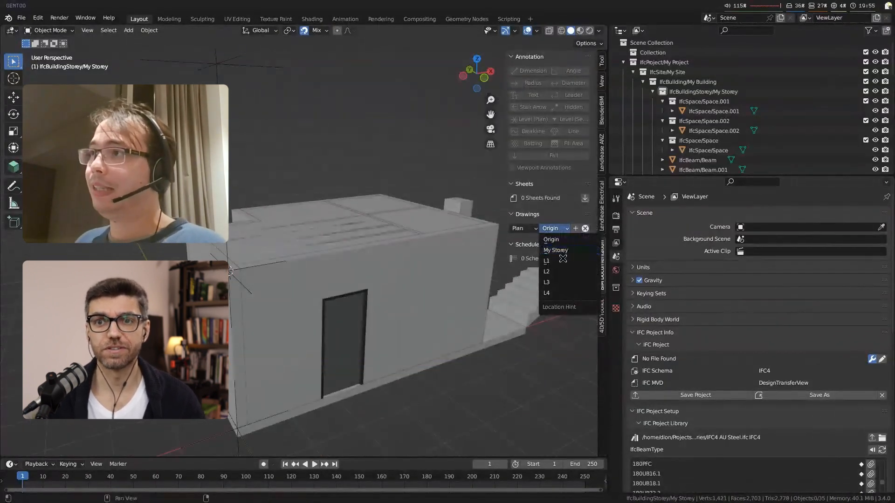
click(564, 254)
click(576, 228)
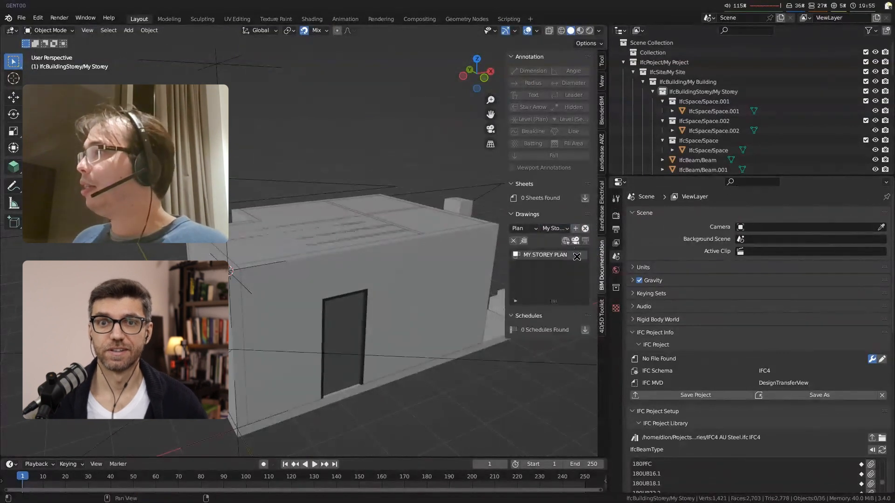
Step: In the activated MY STOREY PLAN view, set the camera's orthographic scale to 14.4 and shift the camera along the X axis
click(575, 240)
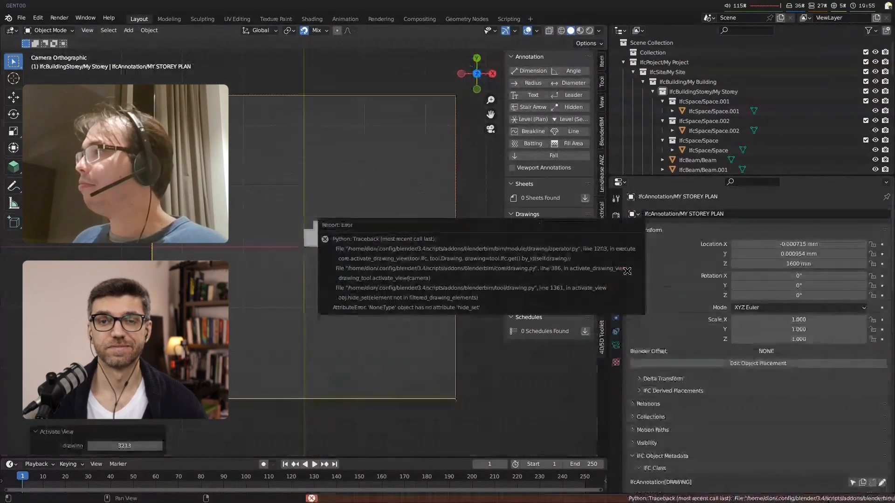
click(616, 344)
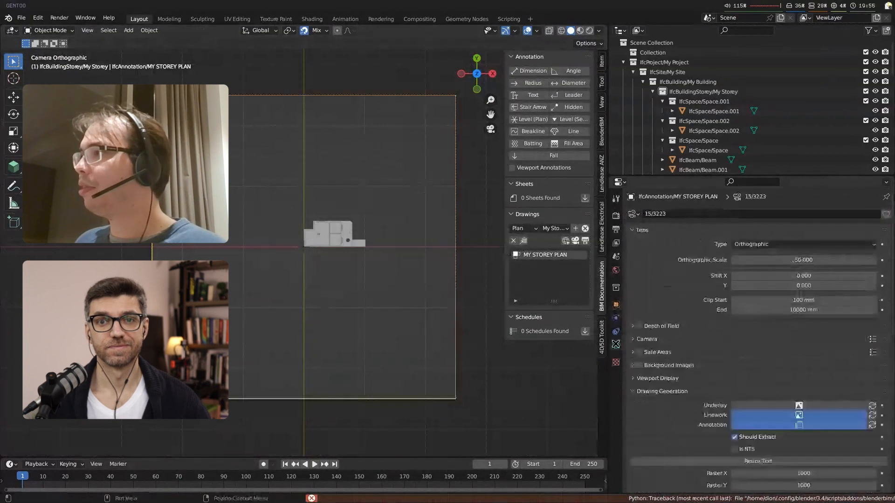
drag(812, 260, 647, 260)
key(g)
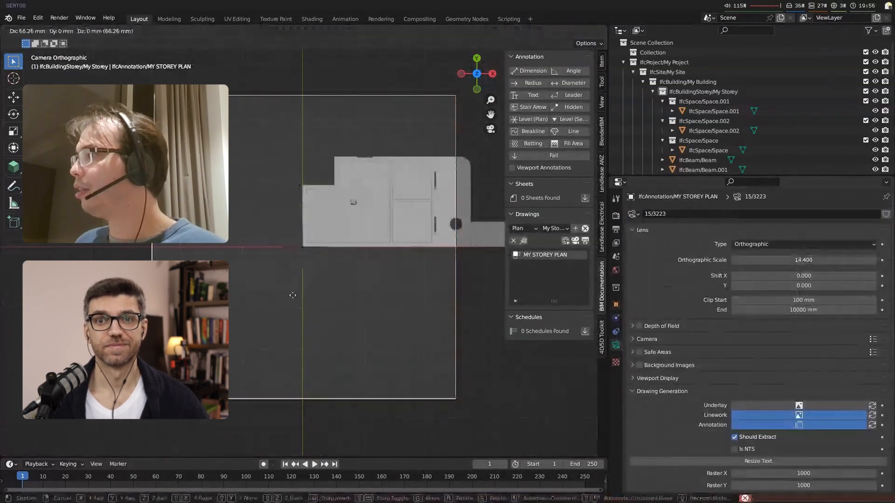
key(x)
click(391, 293)
Step: Back in the perspective view, move the short wall at the building's corner notch in the negative X direction and regenerate its connections
scroll(262, 326, up, 3)
shift+middle_drag(261, 325, 392, 387)
click(261, 264)
mouse_move(261, 264)
middle_down()
mouse_move(293, 291)
mouse_move(260, 272)
middle_up()
scroll(249, 152, up, 3)
shift+middle_drag(250, 152, 306, 271)
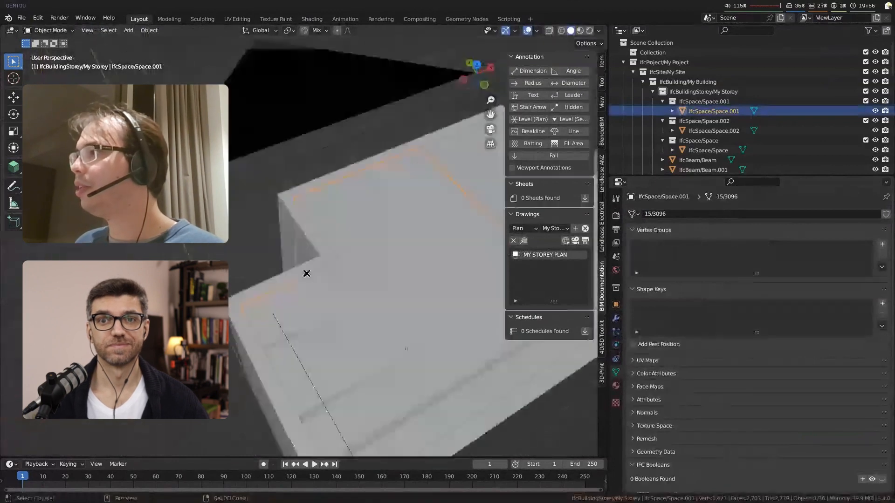
click(305, 238)
key(g)
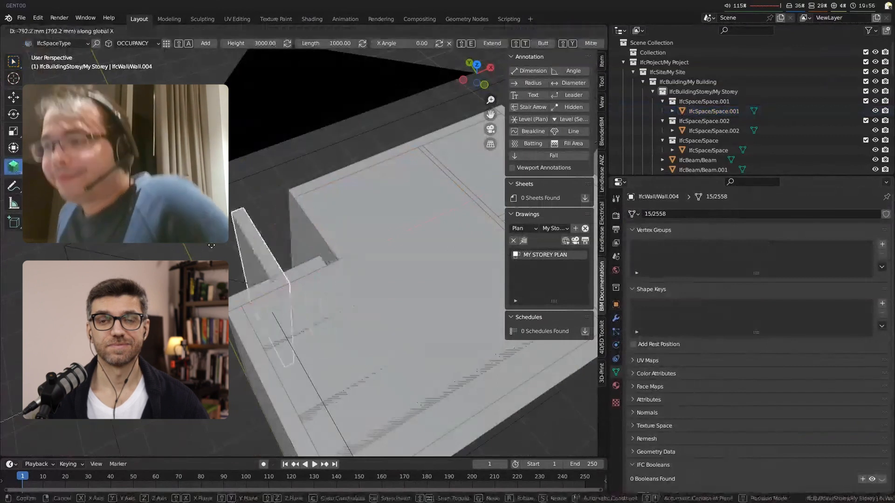
click(231, 241)
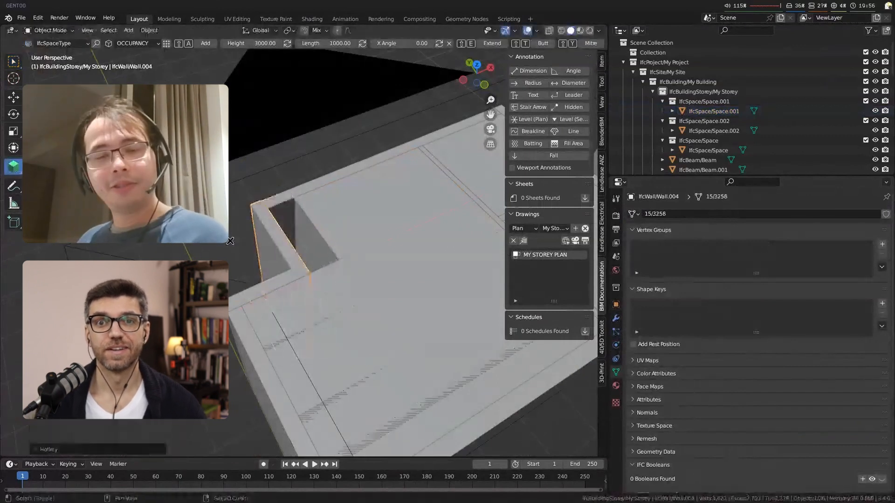
Step: Regenerate the large room's space so that it follows the moved wall
click(417, 272)
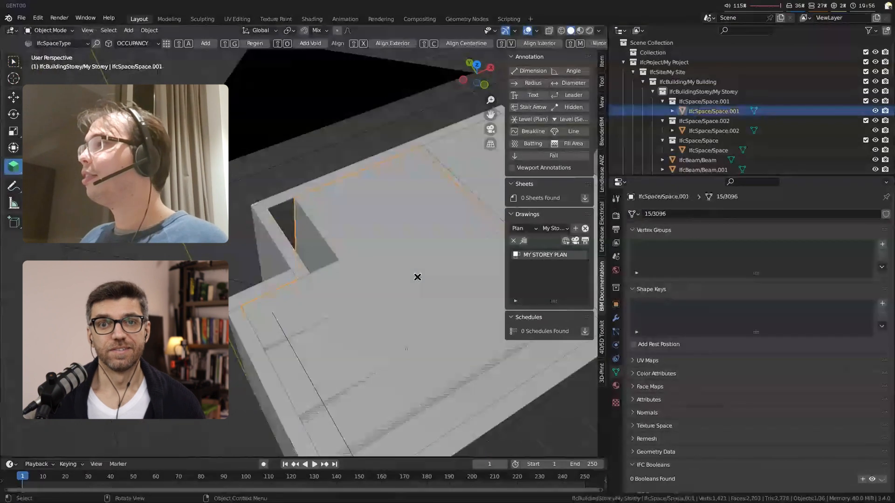
key(shift+g)
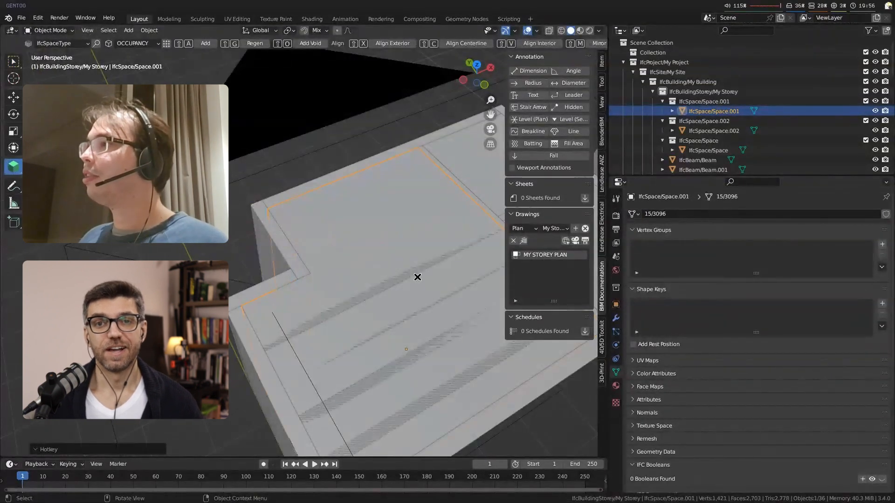
key(alt+a)
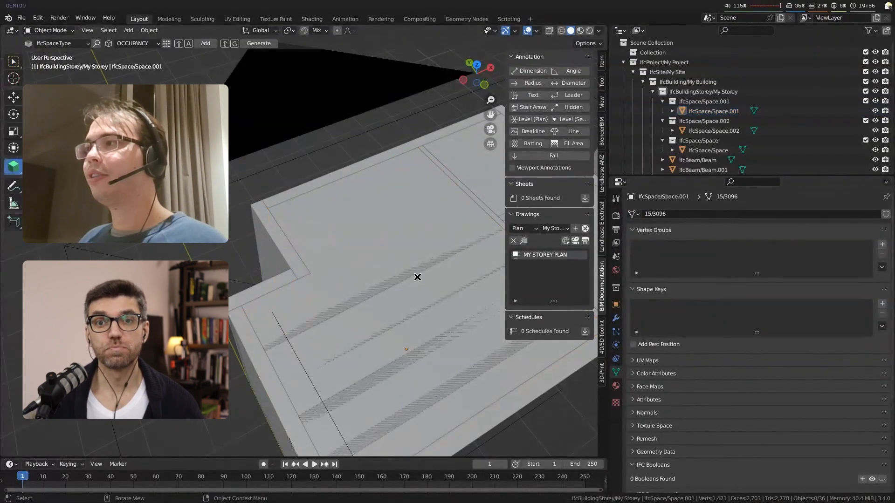
scroll(415, 279, down, 4)
middle_drag(415, 280, 400, 264)
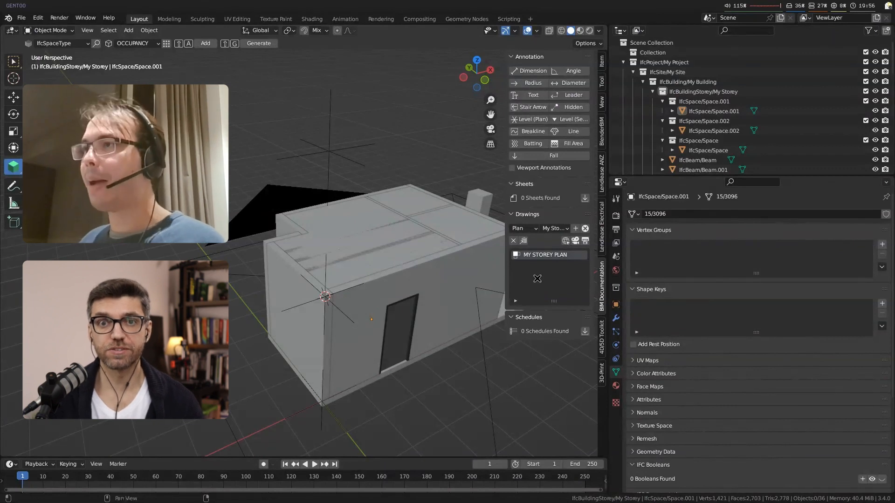
Step: In the reactivated MY STOREY PLAN view, add a dimension annotation and place it beside the building
click(576, 240)
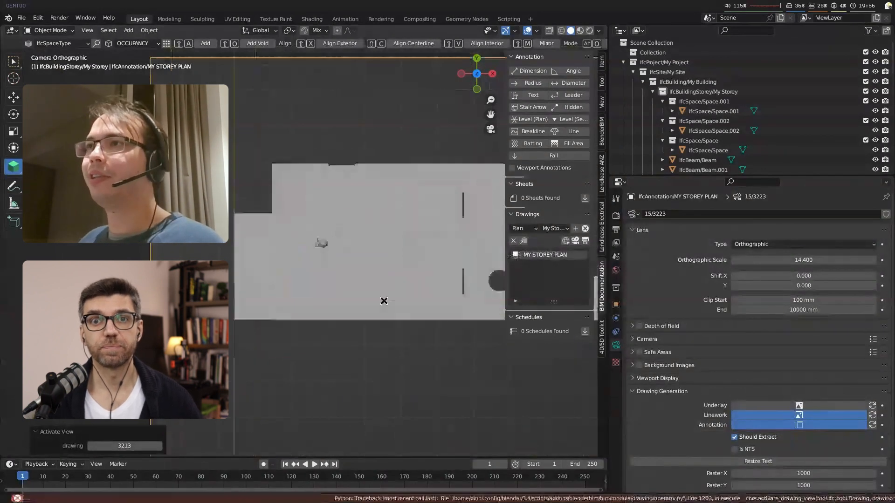
key(n)
key(n)
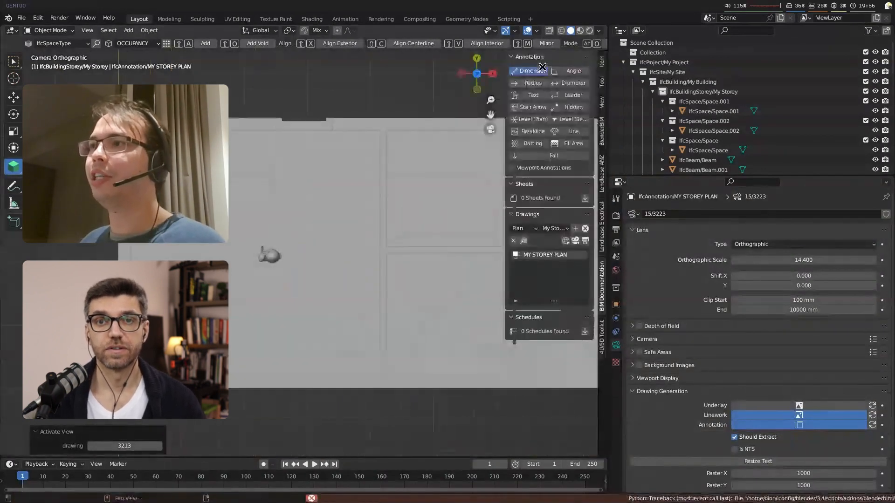
click(537, 71)
scroll(403, 312, down, 3)
key(g)
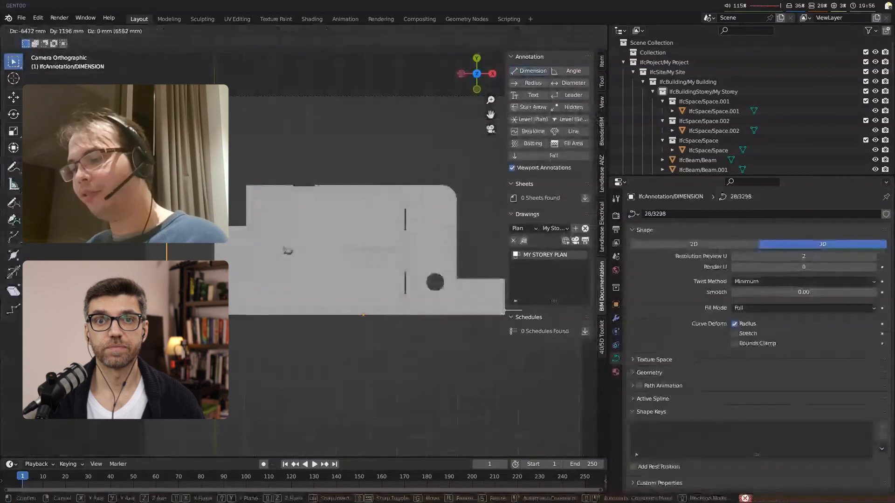
click(279, 290)
key(Tab)
Step: Save the IFC project as test.ifc in the home folder and reload the saved file
click(618, 253)
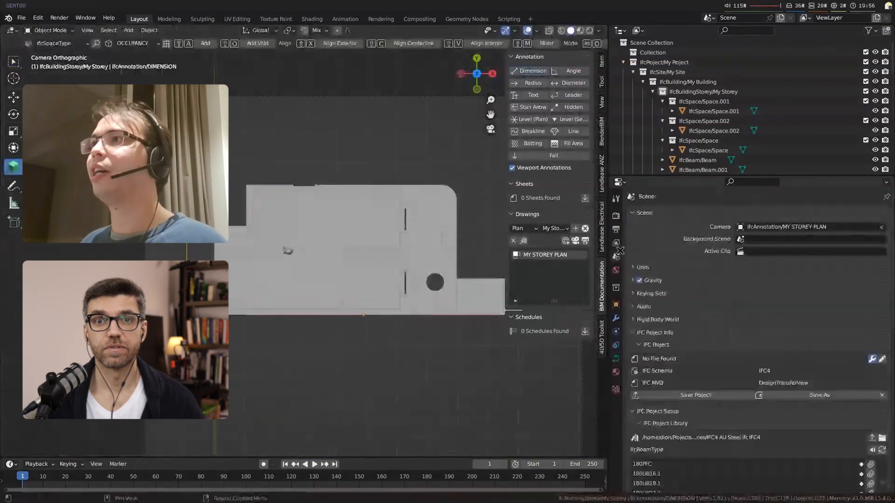
click(706, 394)
click(386, 314)
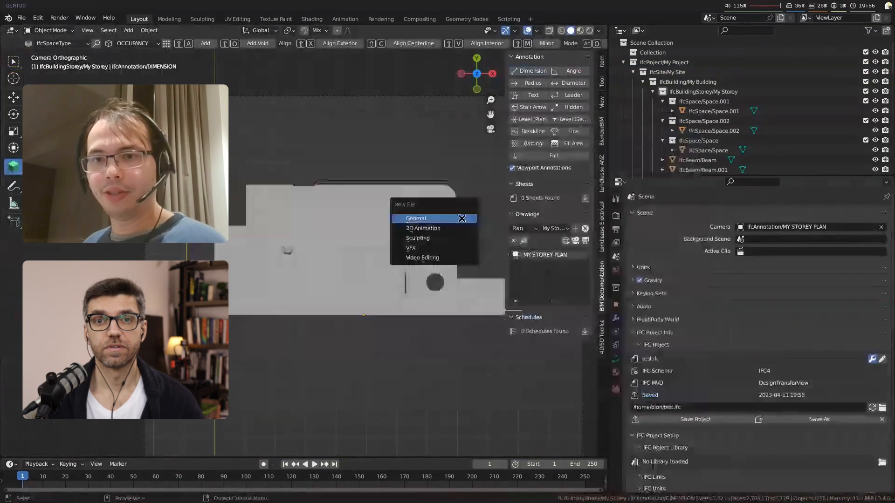
click(461, 219)
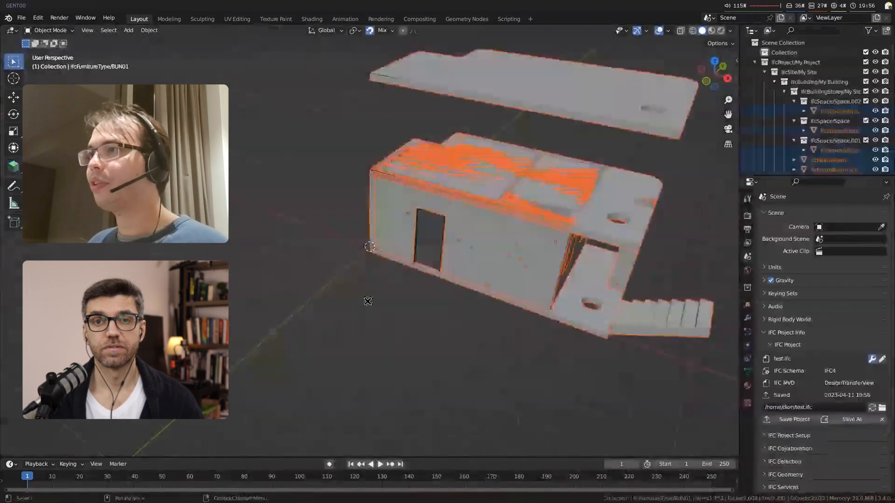
Step: Activate the MY STOREY PLAN drawing view in the reloaded project and enable viewport annotations
click(368, 302)
middle_drag(368, 301, 423, 299)
scroll(561, 197, up, 2)
shift+middle_drag(561, 197, 451, 309)
key(n)
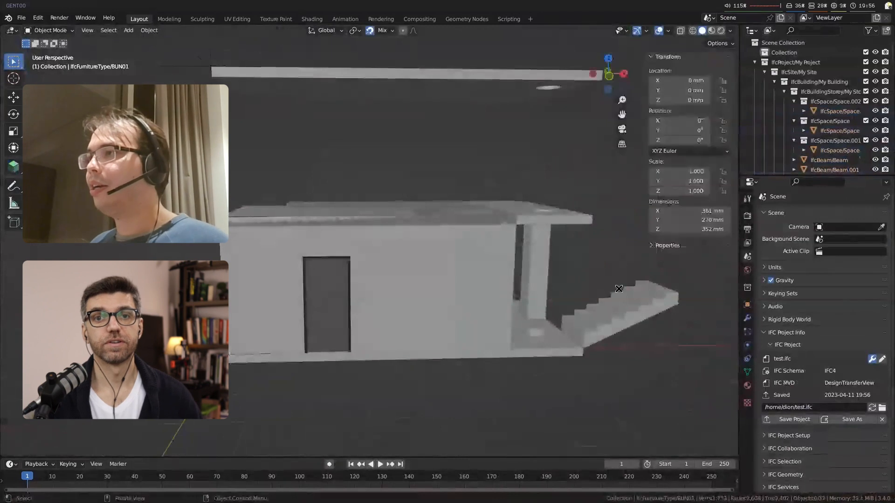
click(733, 286)
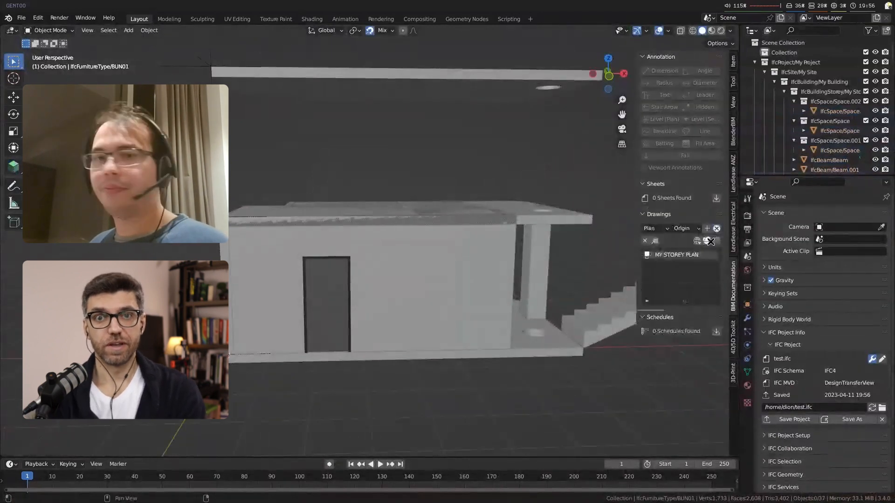
click(711, 241)
scroll(295, 248, up, 4)
click(646, 166)
scroll(523, 295, down, 2)
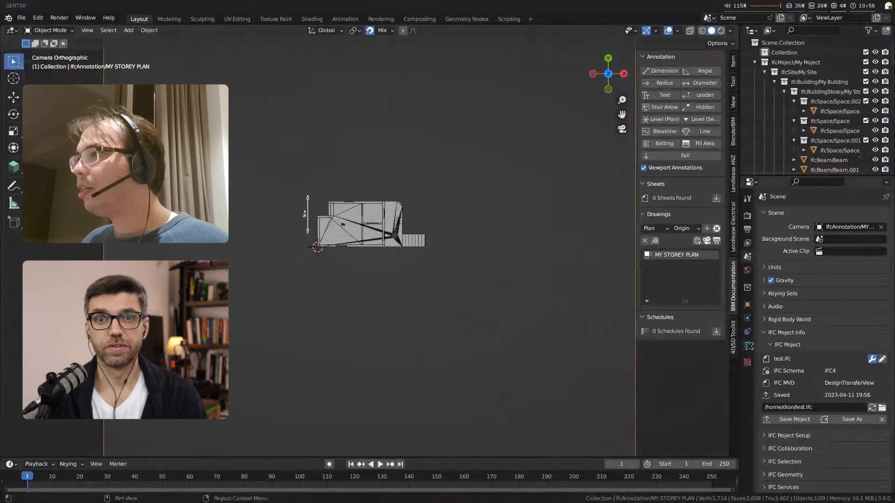
Step: Set the plan camera's orthographic scale to 12.6 and move the camera to frame the whole building
click(748, 345)
mouse_move(841, 260)
mouse_down()
mouse_move(813, 259)
mouse_move(825, 260)
mouse_up()
scroll(507, 317, down, 3)
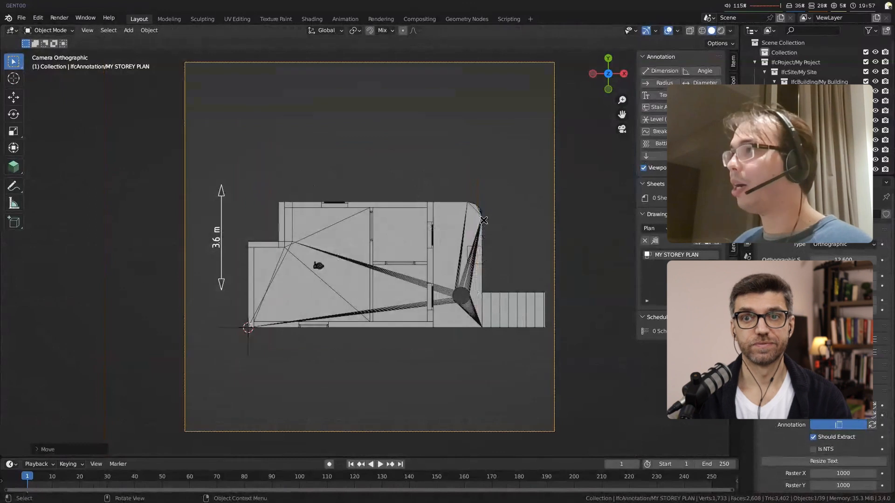
key(g)
click(486, 312)
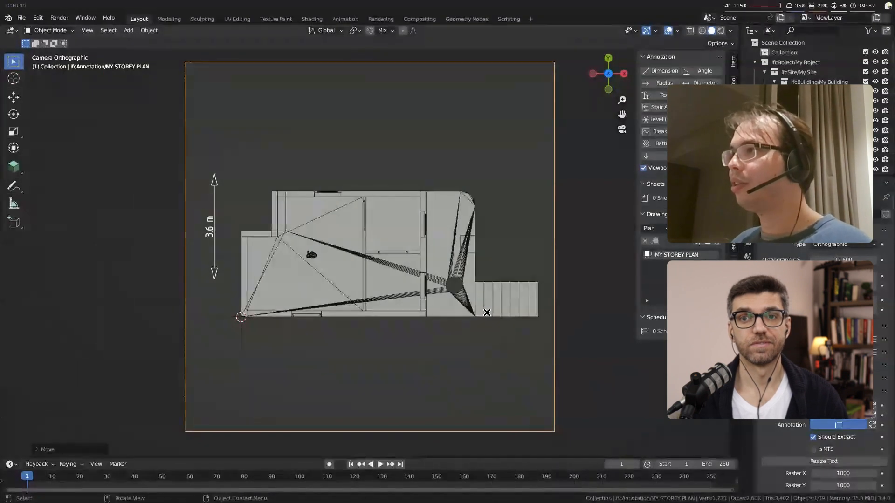
Step: Turn on snapping and move the vertical dimension's lower end along Y to align with the building's lower corner
click(479, 322)
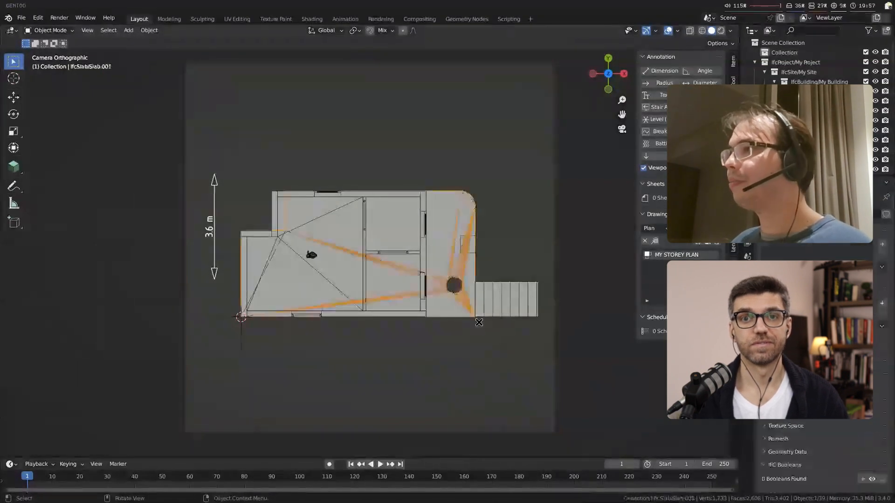
scroll(479, 322, up, 2)
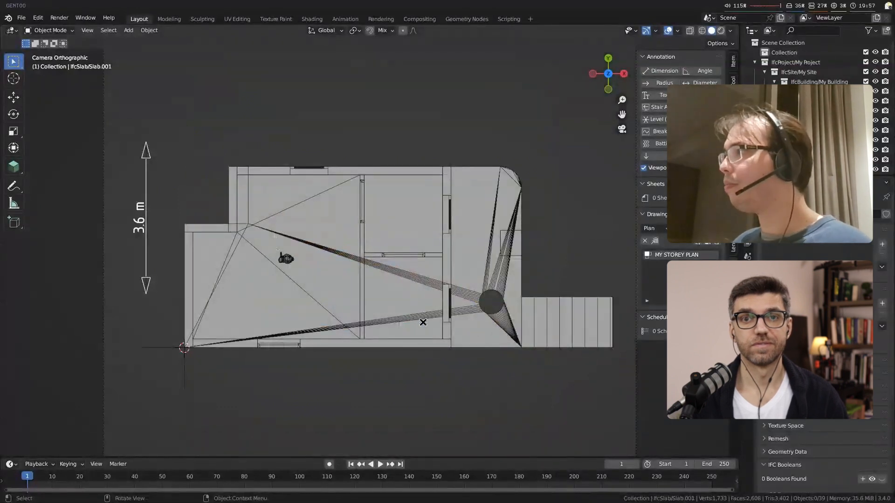
click(150, 206)
key(g)
key(y)
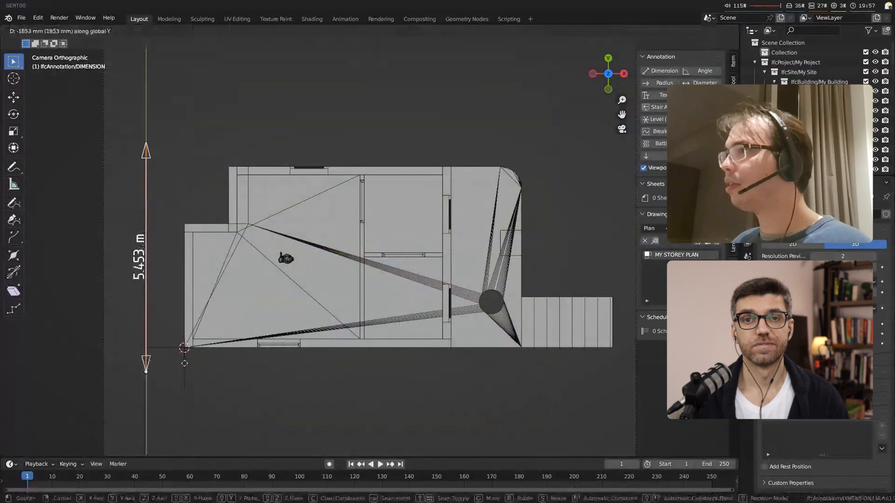
key(shift+Tab)
click(188, 347)
Step: Snap the vertical dimension's upper end to the wall step, then extrude a second segment along Y to the building's upper edge
click(148, 139)
key(g)
key(y)
click(185, 222)
key(e)
key(y)
click(226, 168)
Step: Duplicate the end point to start a horizontal dimension above the building, and extrude it along X from the upper-left corner to the end wall's outer face
key(shift+d)
key(x)
click(229, 166)
key(g)
key(y)
click(303, 102)
key(e)
key(x)
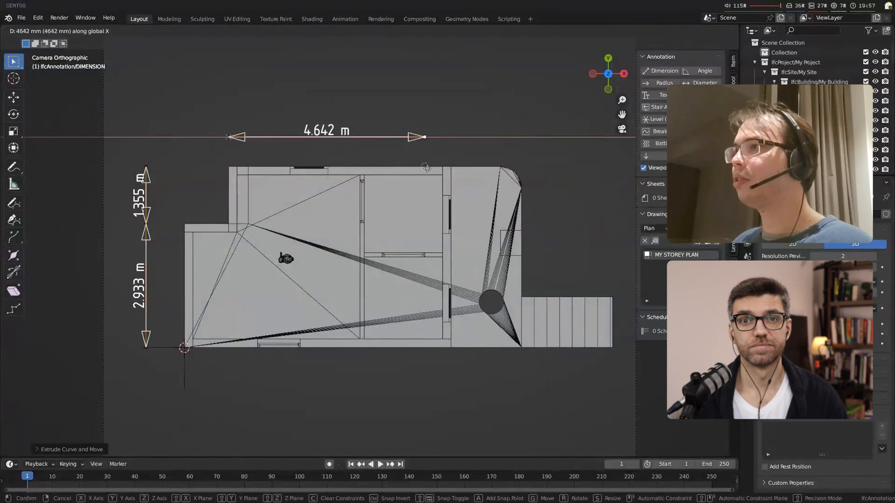
click(450, 168)
Step: Extend the horizontal dimension chain along X to the slab's outer edge and on to the far end of the stairs
key(e)
key(x)
click(521, 219)
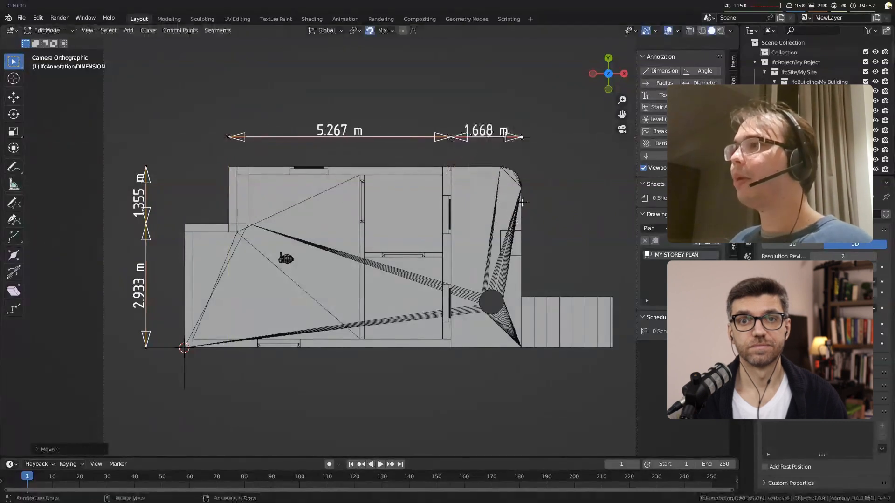
key(e)
key(x)
click(612, 296)
key(Tab)
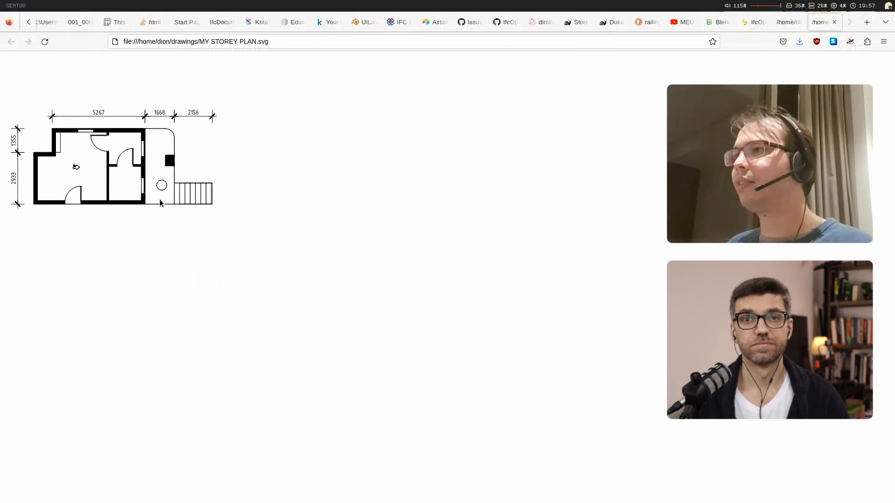
Step: Return from the generated drawing in the browser to Blender and inspect the large room's space in plan and perspective
key(super+2)
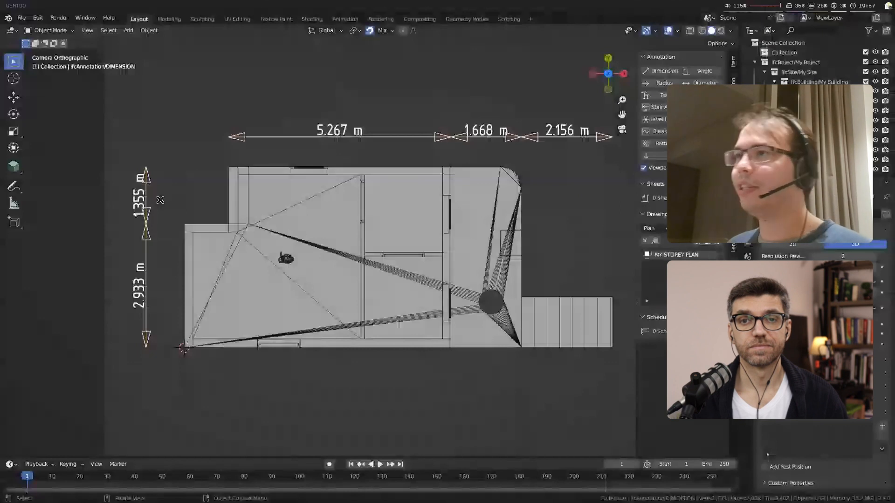
scroll(281, 344, up, 2)
click(406, 355)
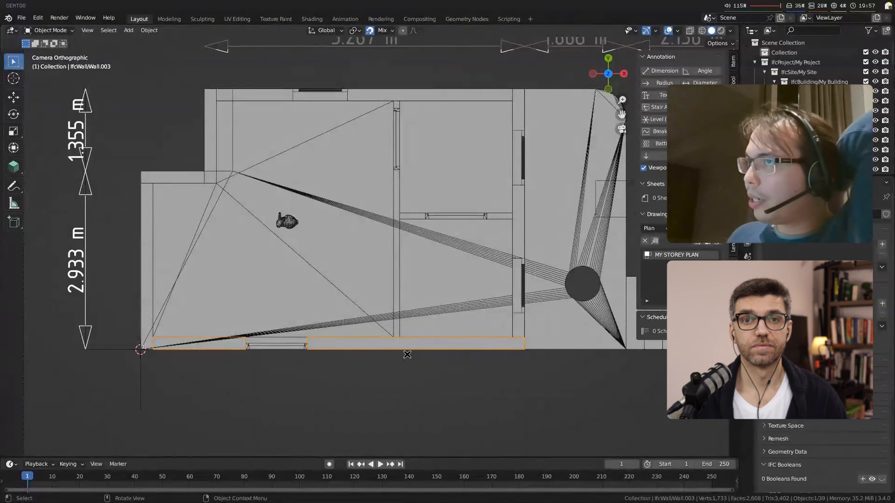
click(336, 271)
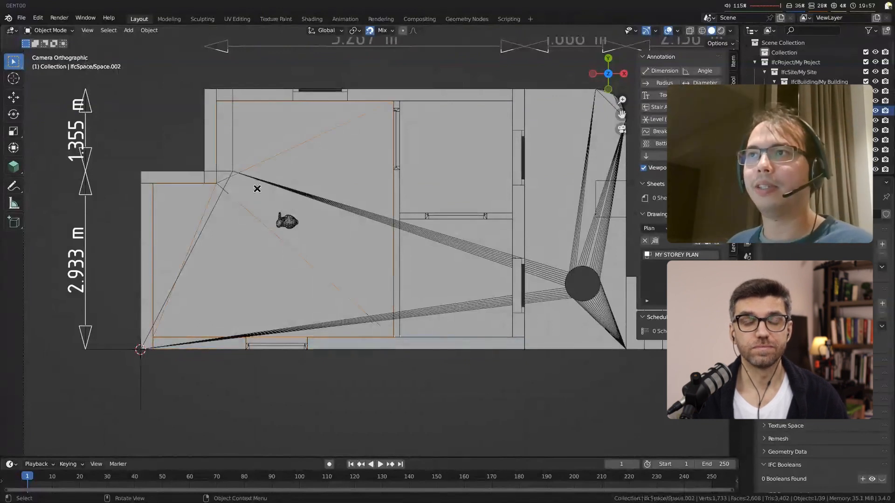
middle_drag(244, 166, 302, 254)
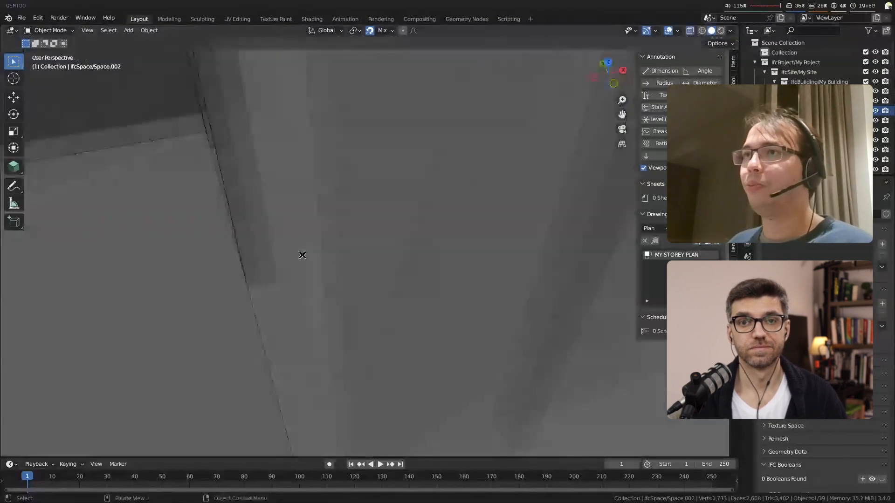
scroll(302, 255, down, 6)
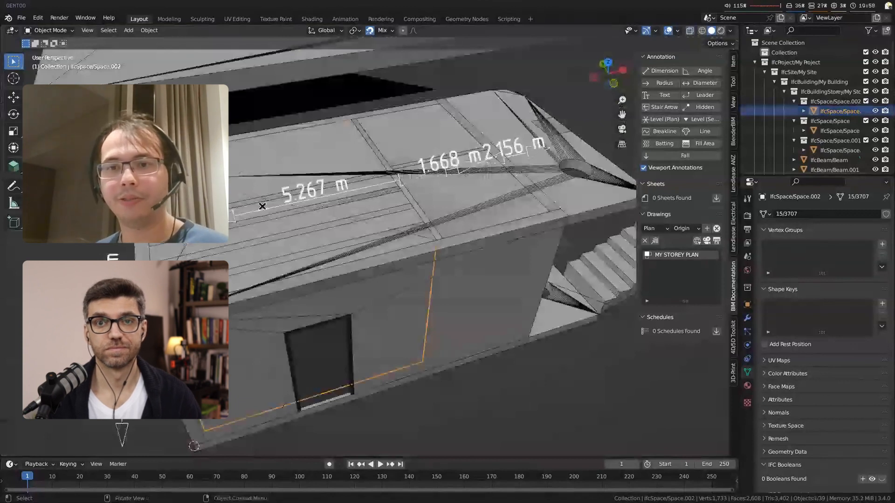
Step: Hide the slab directly covering the rooms
click(262, 206)
key(alt+z)
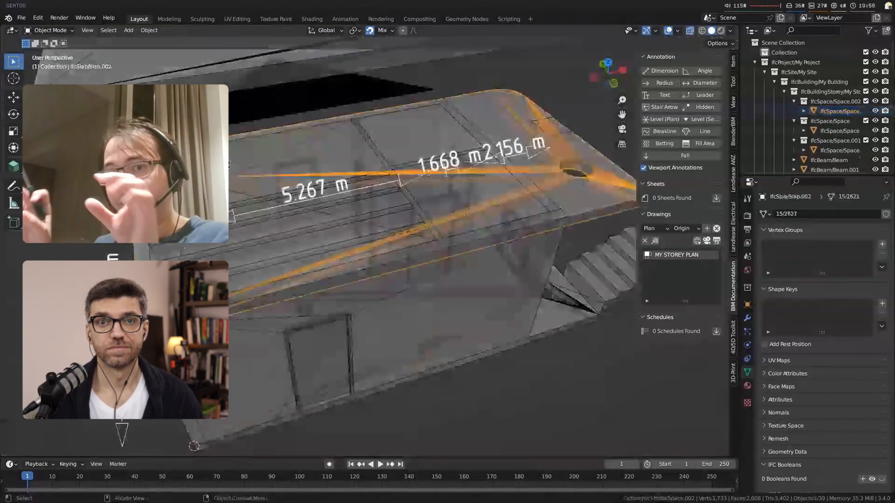
key(h)
key(alt+z)
scroll(553, 291, down, 5)
middle_drag(575, 288, 553, 291)
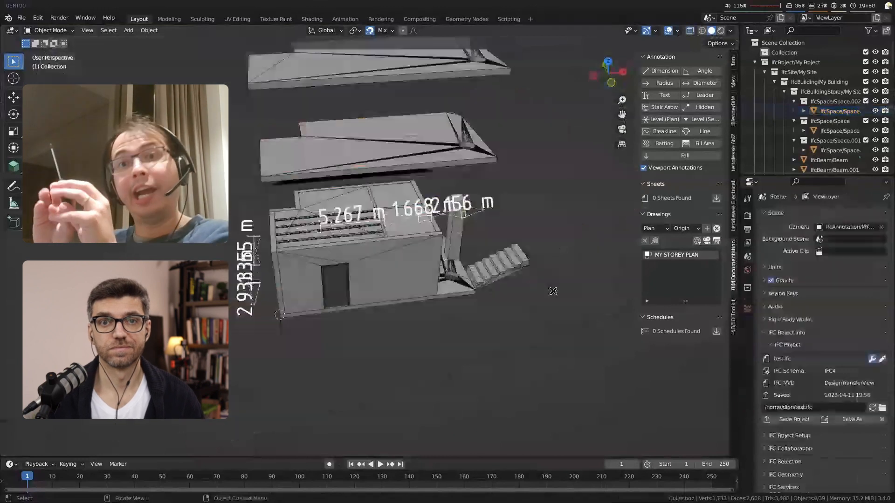
Step: Reactivate the MY STOREY PLAN view, add a text annotation and place it in the lower part of the large room
click(707, 241)
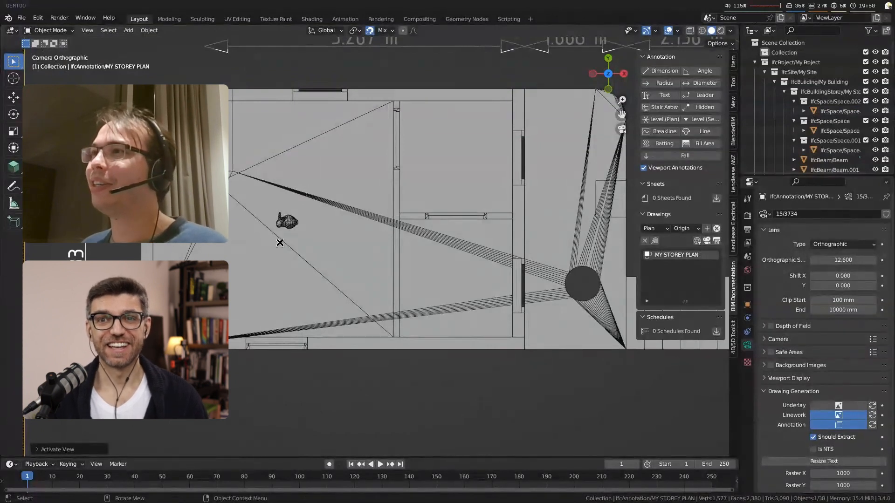
click(670, 99)
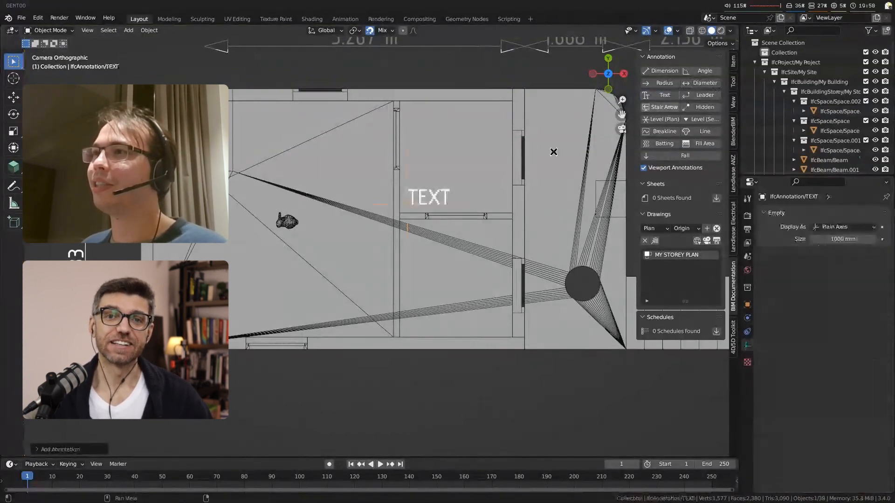
key(g)
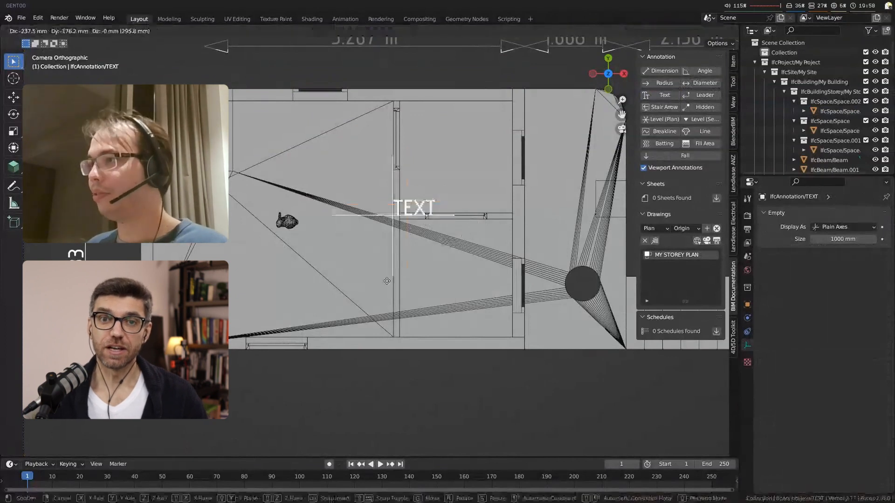
click(306, 312)
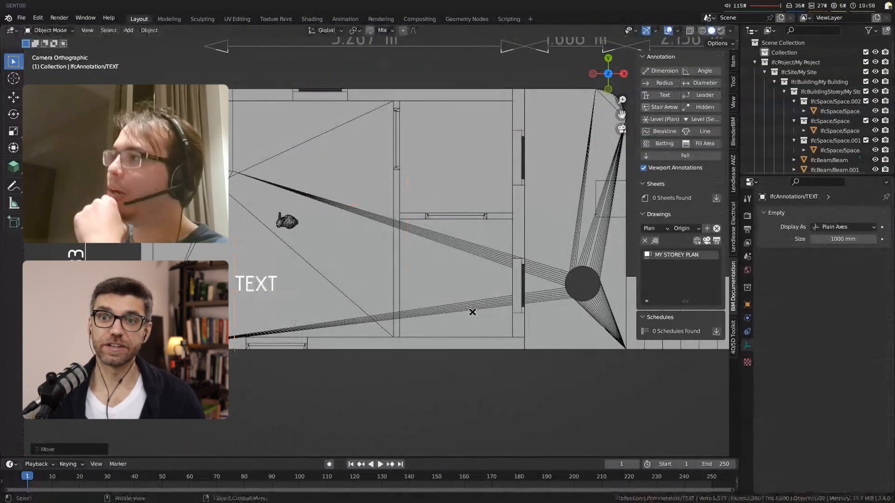
Step: Rename the large room's space as RM101, keeping the IfcSpace prefix, and look up its IFC attributes
click(289, 257)
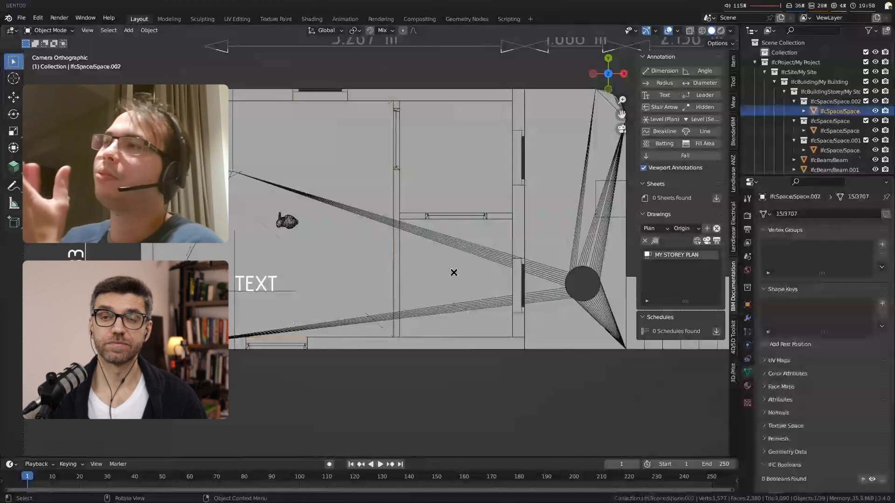
key(F2)
drag(452, 273, 423, 279)
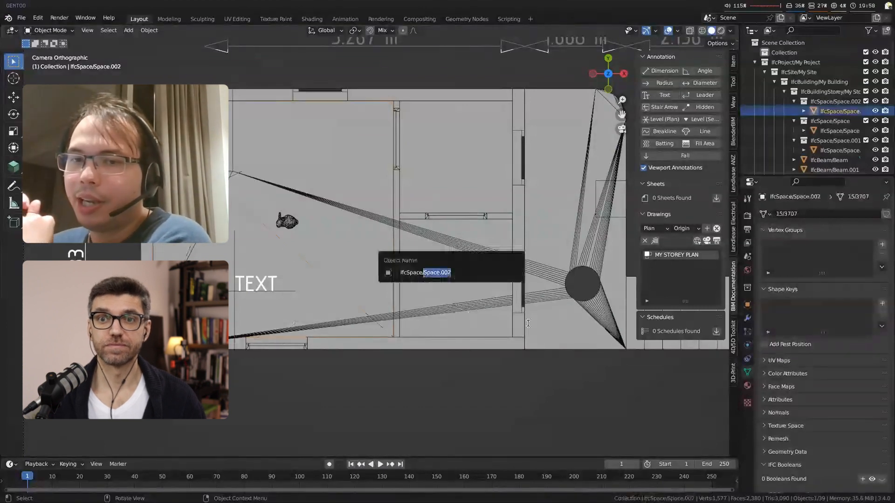
text(RM101)
key(Return)
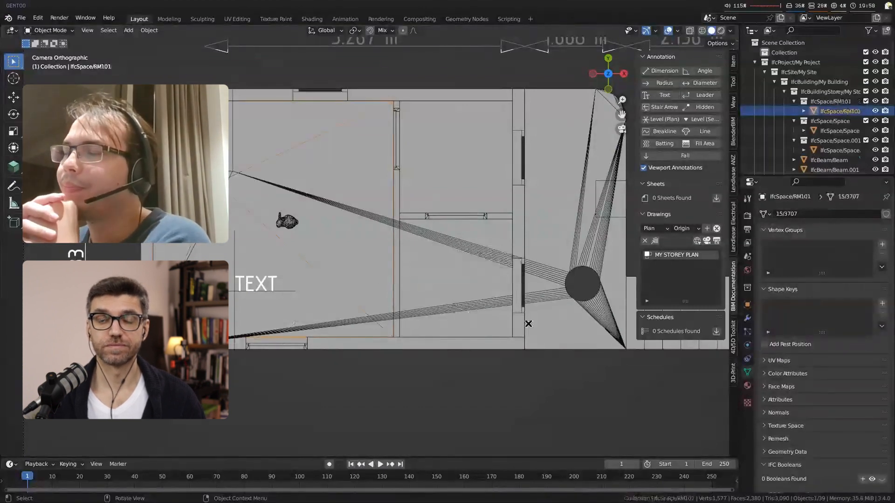
click(745, 306)
scroll(830, 369, down, 7)
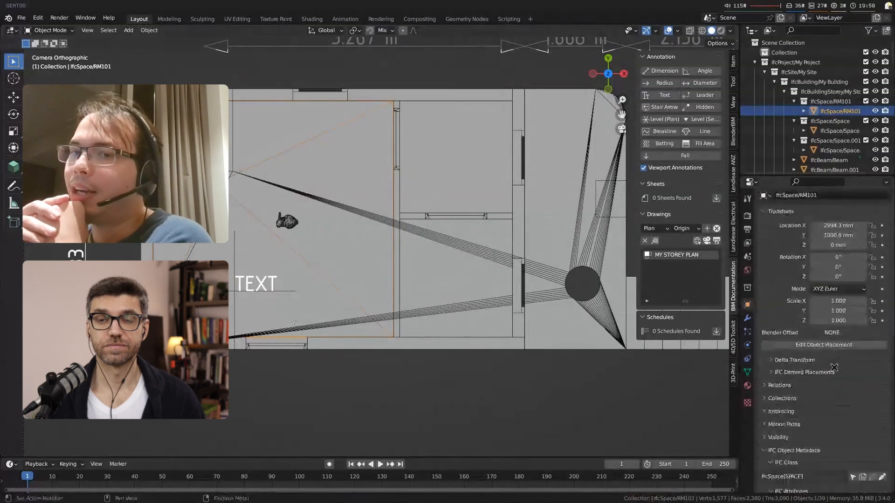
scroll(834, 376, down, 2)
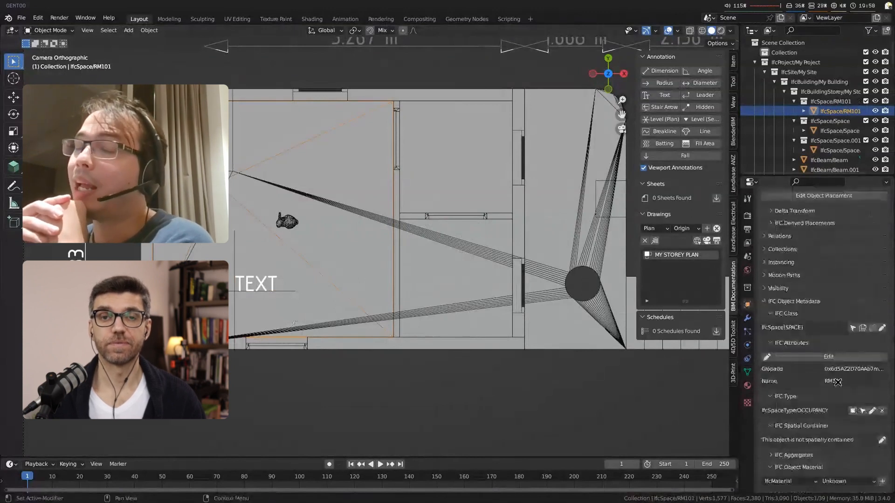
Step: With the BIM tool active, set the literal of the large room's text annotation to asdfoaisdjf
click(236, 284)
key(F2)
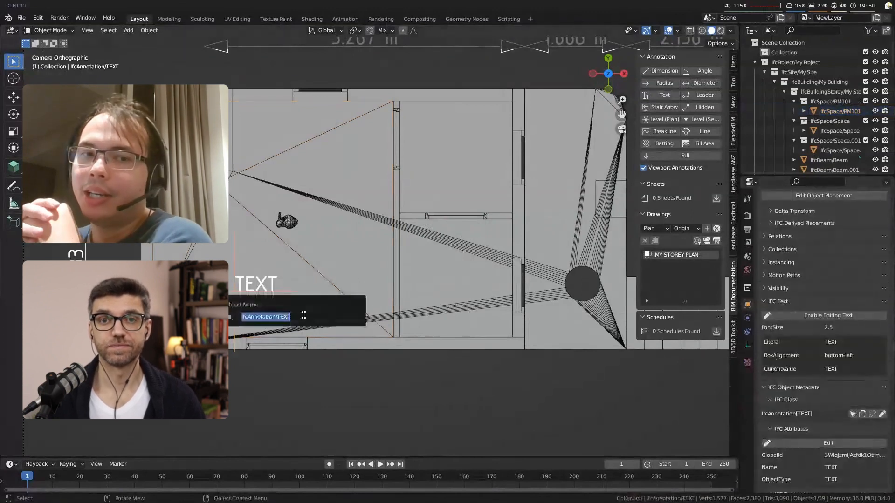
key(Escape)
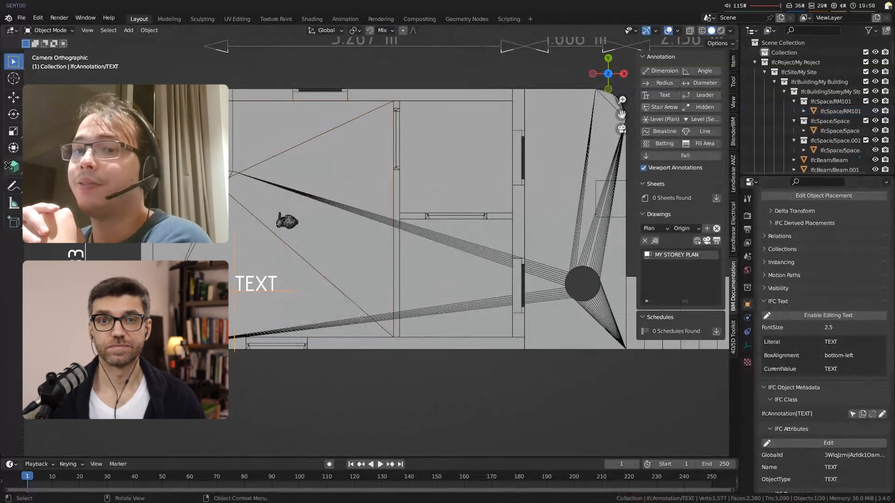
click(9, 165)
key(shift+e)
click(392, 343)
text(asdfoaisdjf)
key(Return)
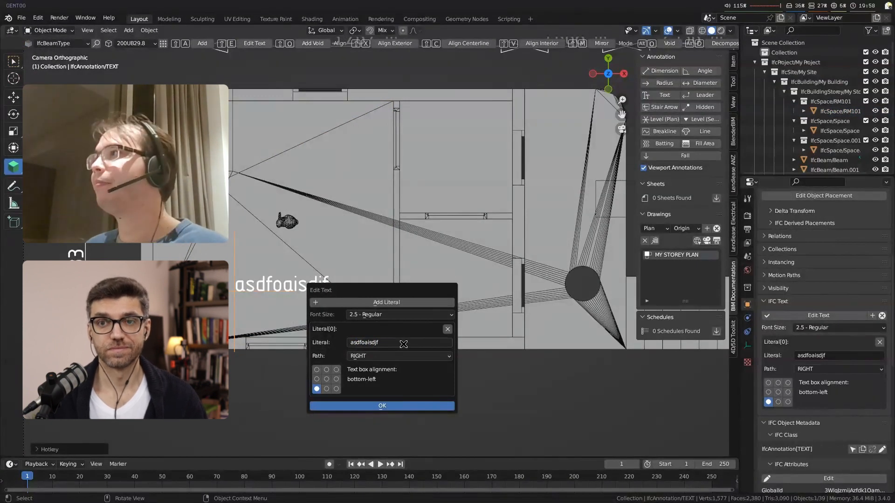
click(382, 407)
Step: Assign IfcSpace/RM101 as the text annotation's relating product
scroll(830, 349, down, 5)
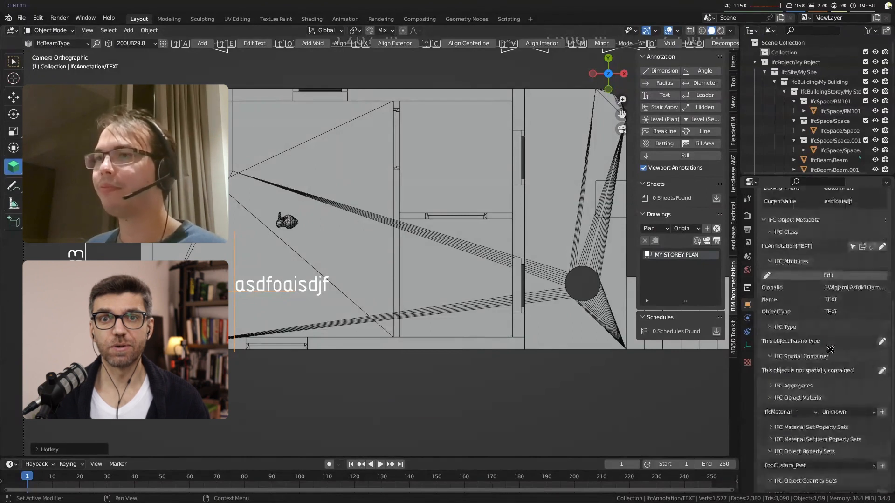
scroll(831, 352, down, 2)
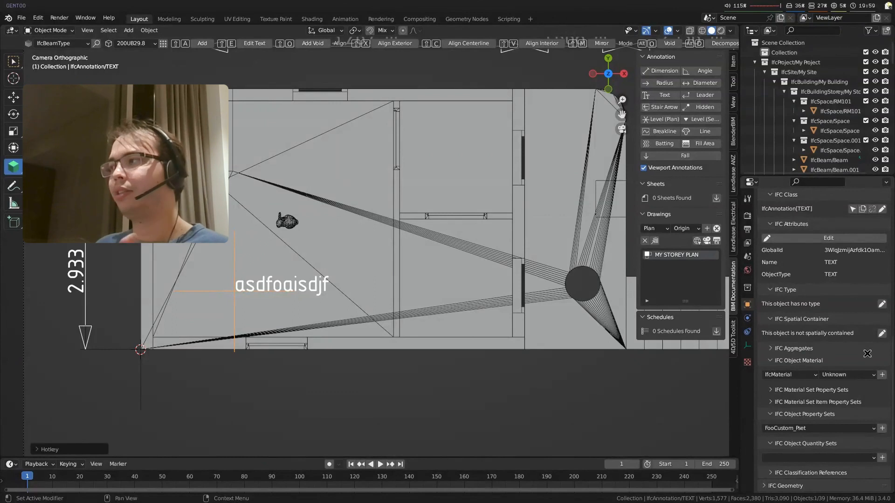
scroll(811, 438, down, 4)
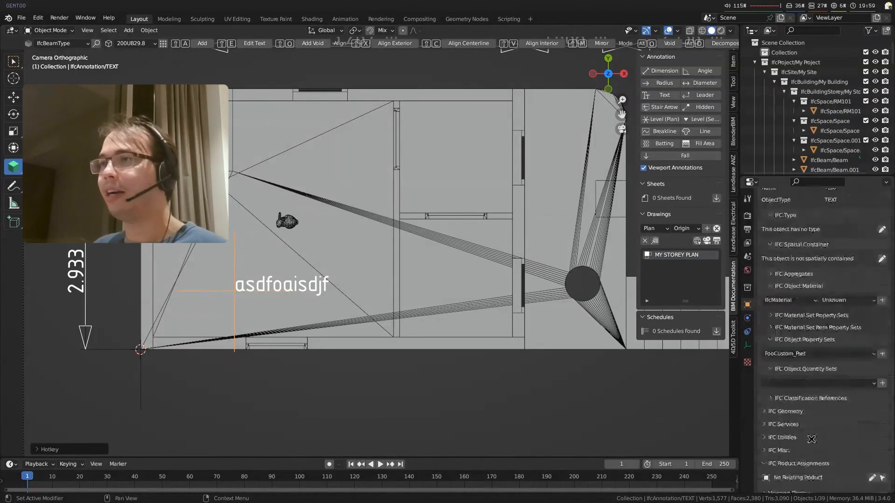
scroll(811, 439, down, 1)
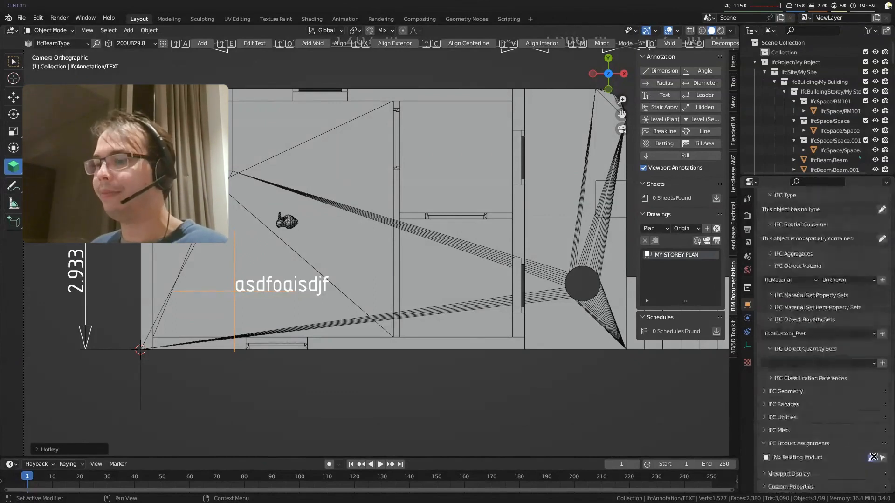
click(872, 457)
click(870, 459)
click(871, 460)
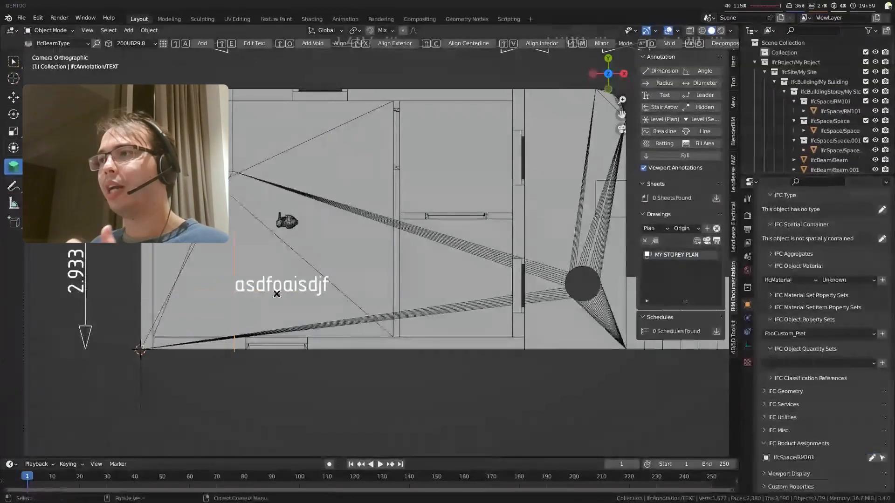
Step: Replace the text annotation's literal with the variable {{Name}}
key(shift+e)
click(284, 352)
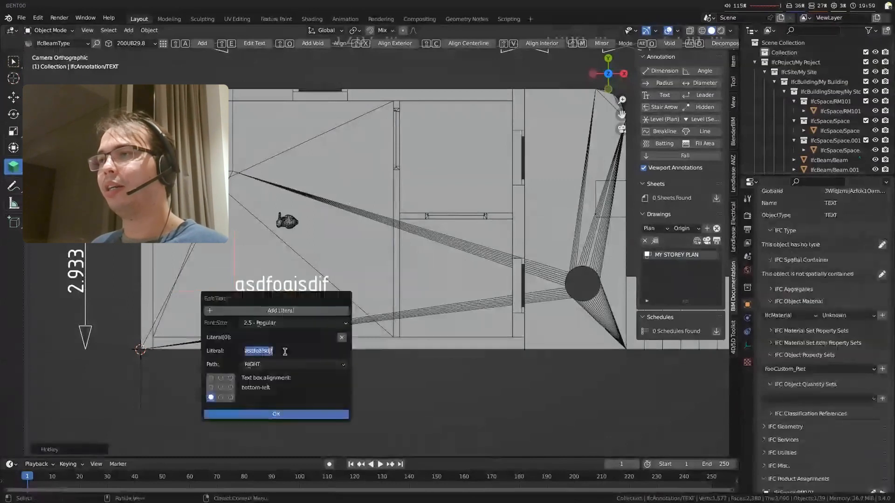
text({{Name)
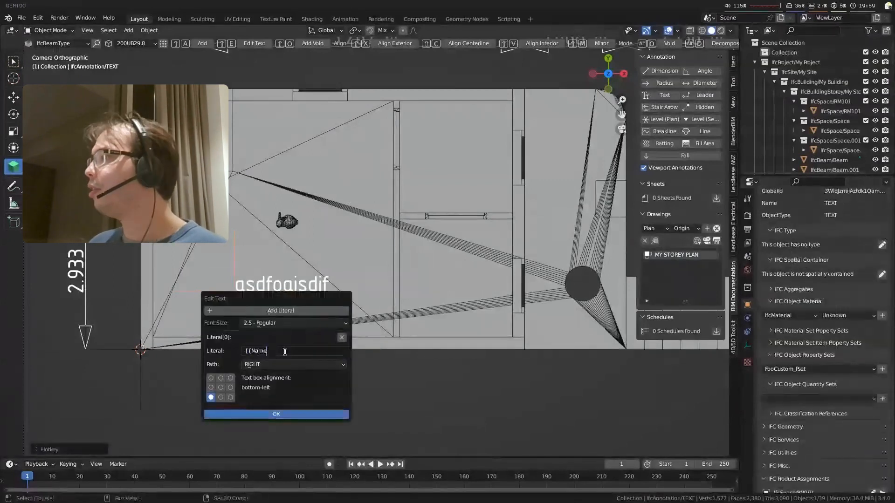
text(}})
key(Return)
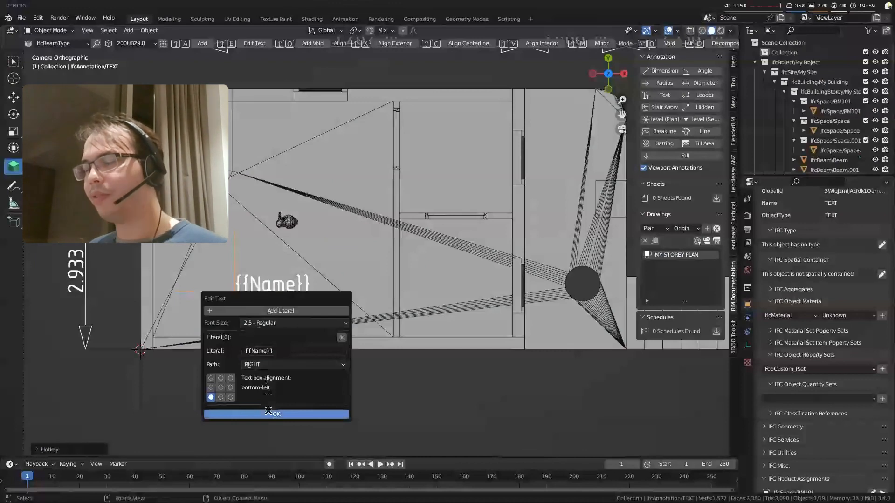
click(266, 414)
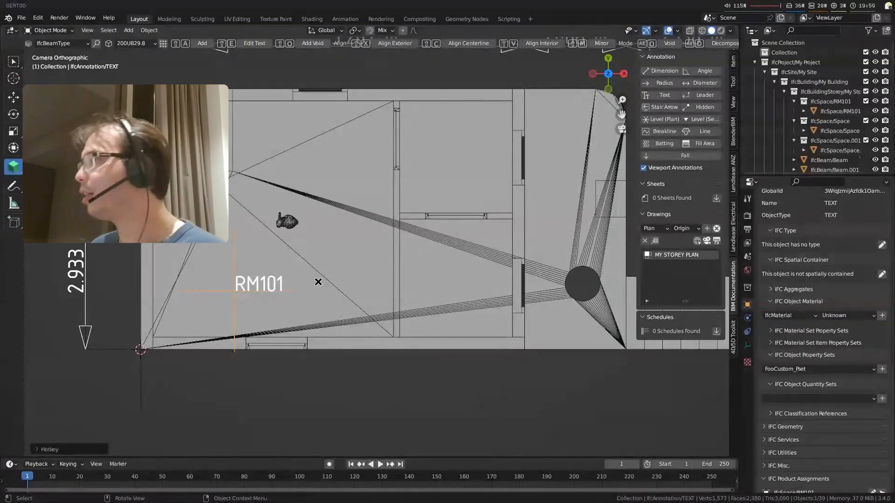
key(F2)
key(Escape)
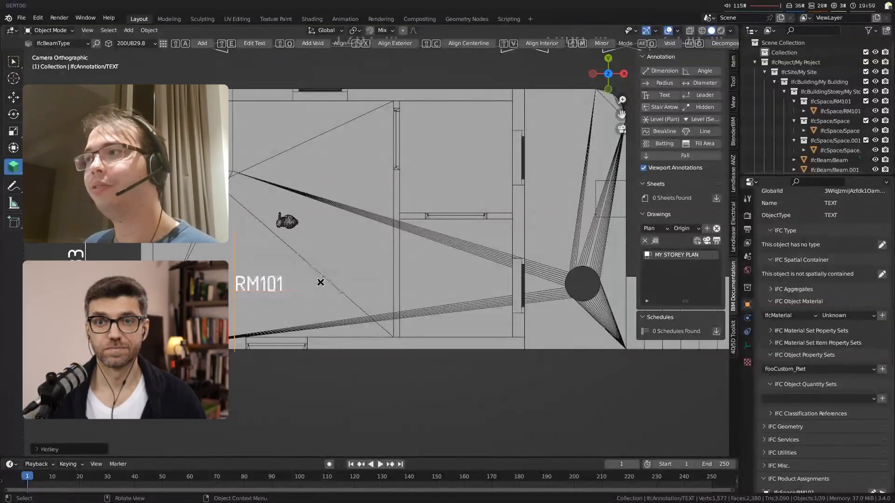
Step: Add the Qto_SpaceBaseQuantities set to IfcSpace/RM101 and try to calculate and save its NetFloorArea
click(320, 282)
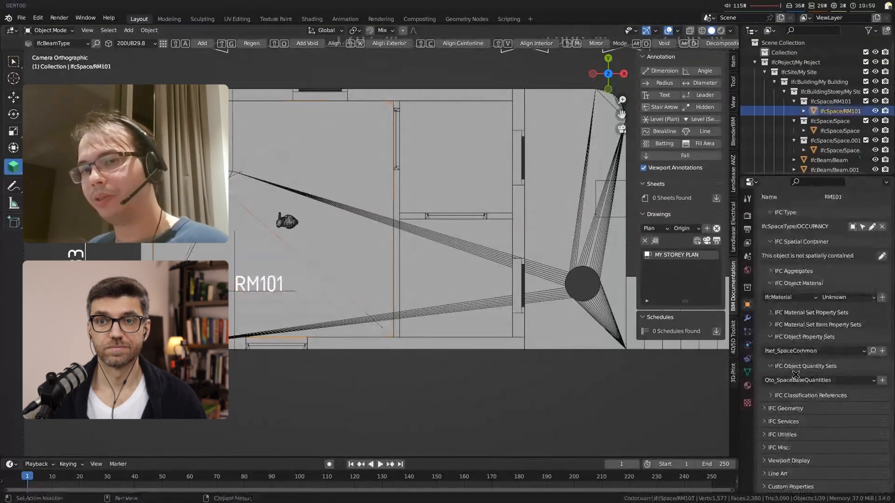
click(881, 380)
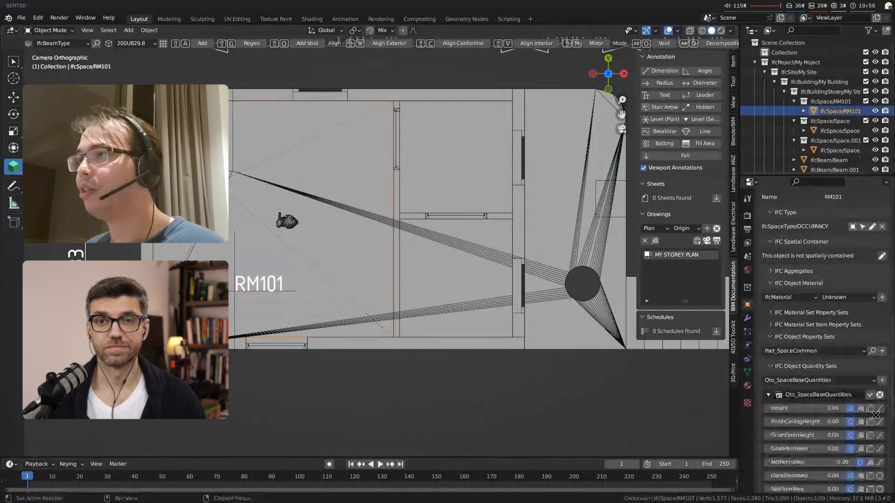
scroll(807, 360, down, 4)
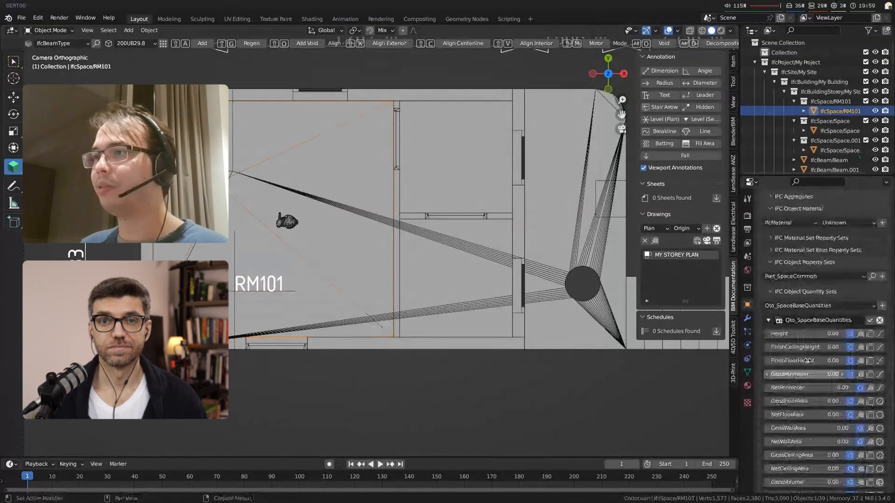
scroll(807, 360, down, 2)
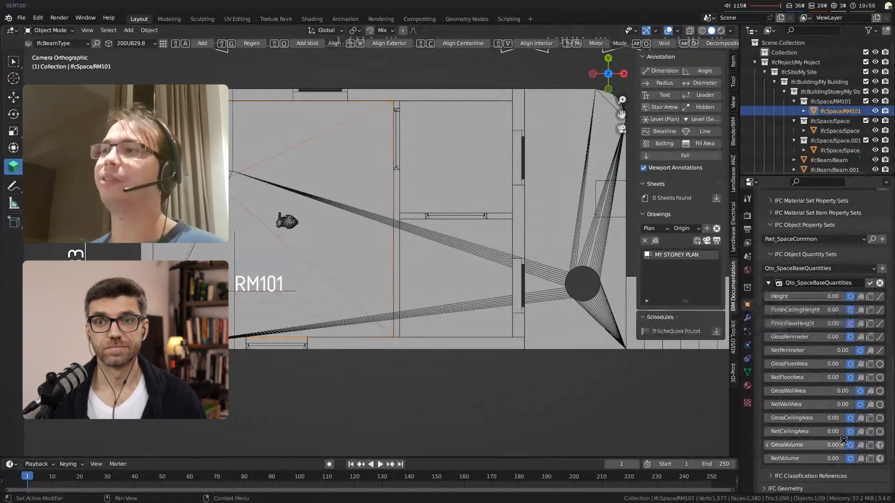
click(870, 378)
click(880, 378)
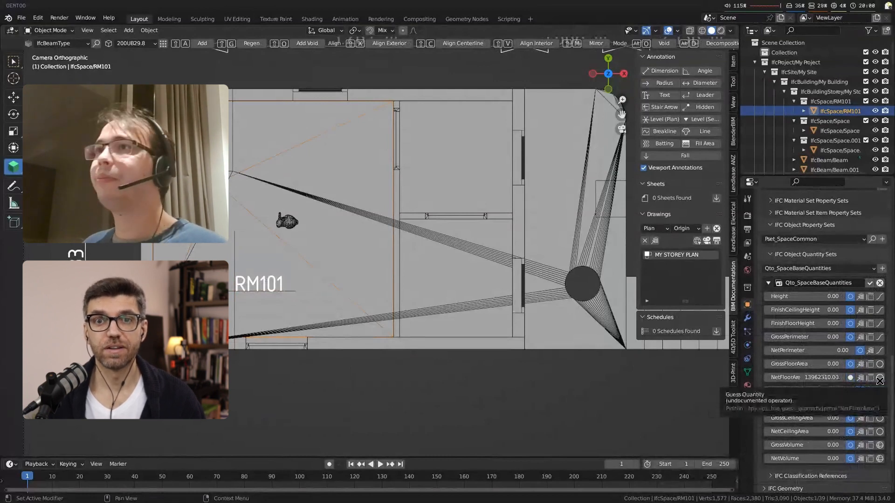
click(870, 378)
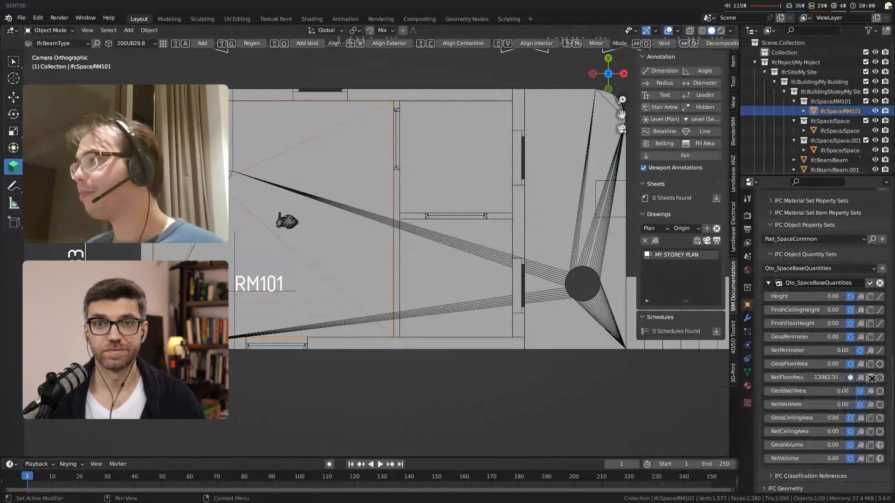
click(875, 281)
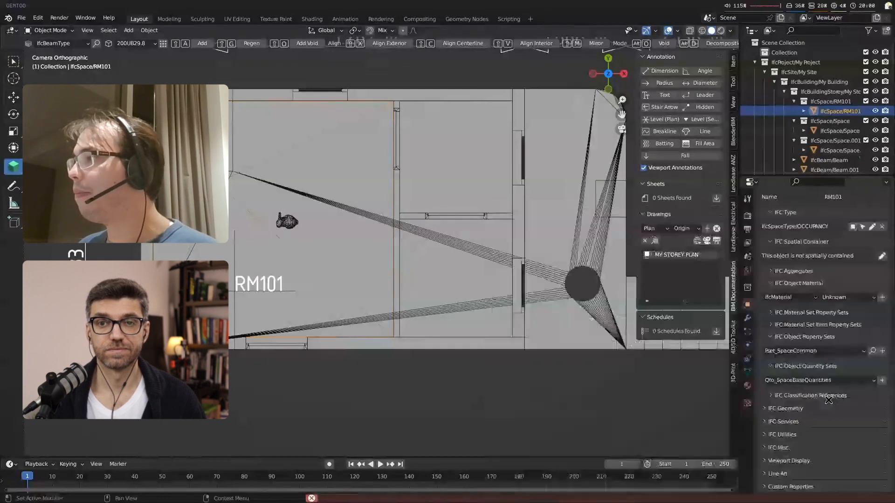
Step: Add Qto_SpaceBaseQuantities to IfcSpace/RM101 again, calculate its GrossFloorArea and try to save the set
click(852, 383)
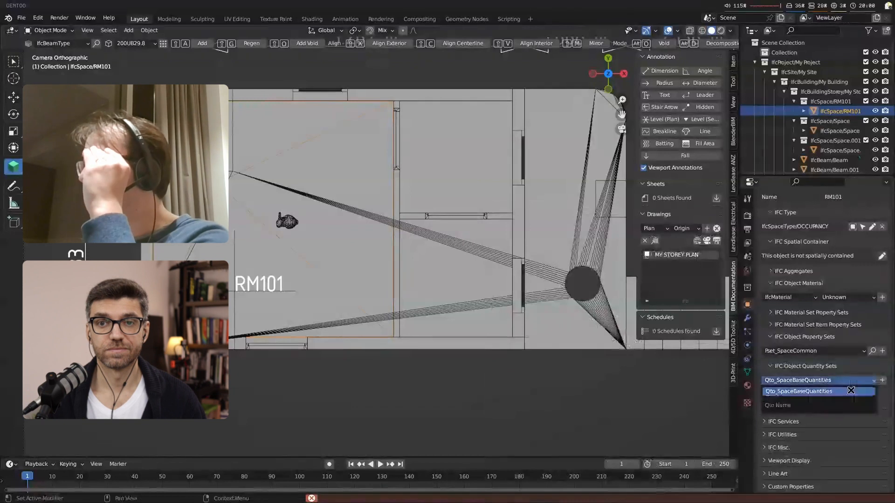
click(850, 390)
scroll(865, 417, down, 5)
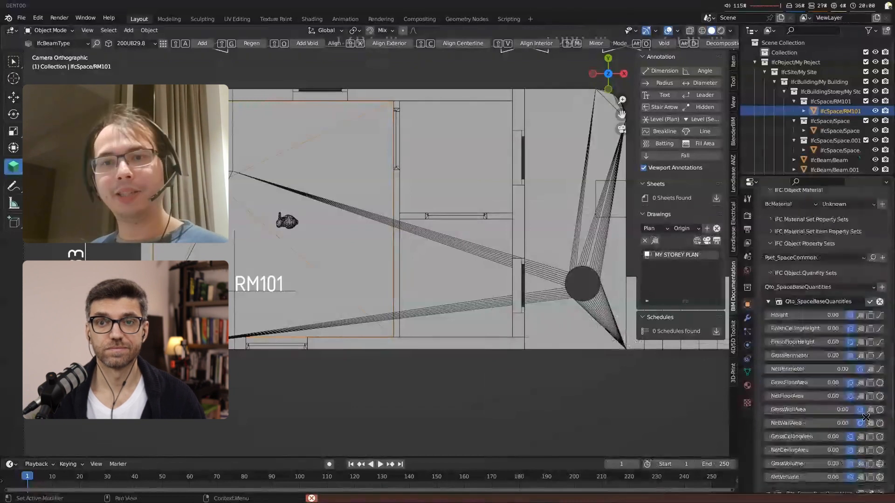
click(869, 382)
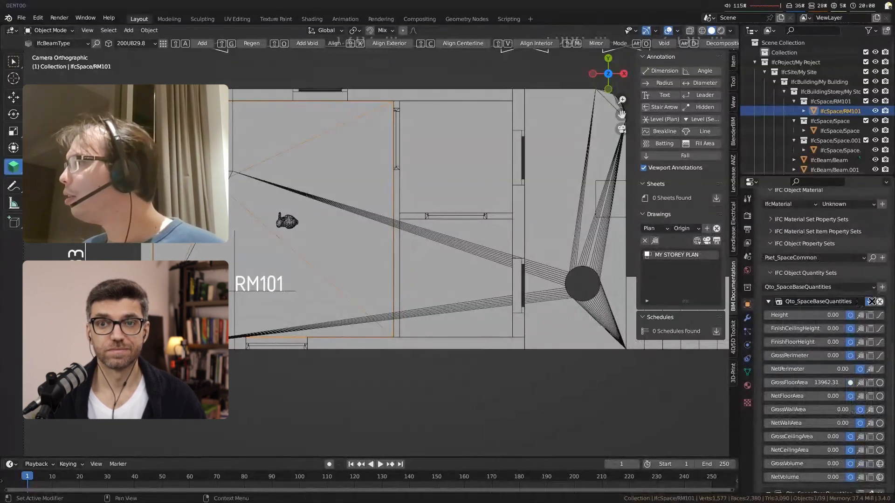
click(872, 301)
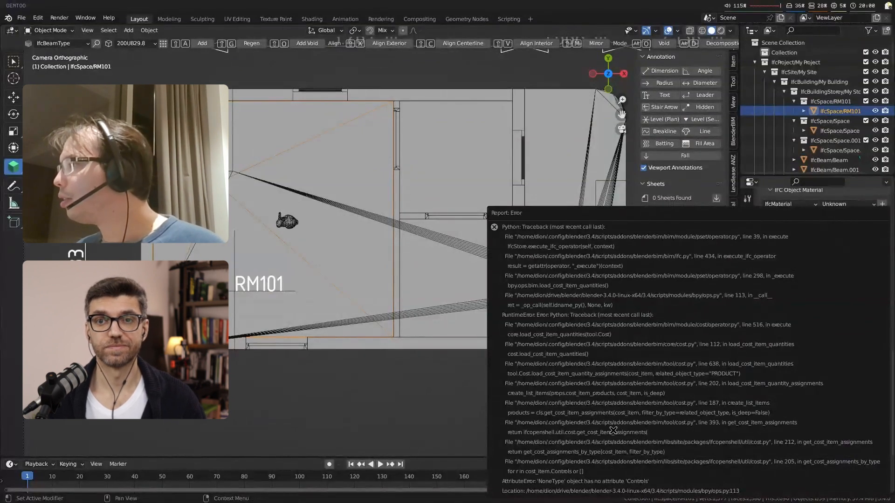
Step: Capture the error report with the scrot command and save the edited Qto_SpaceBaseQuantities set
key(ctrl+t)
key(exclam)
text(scrot)
key(Return)
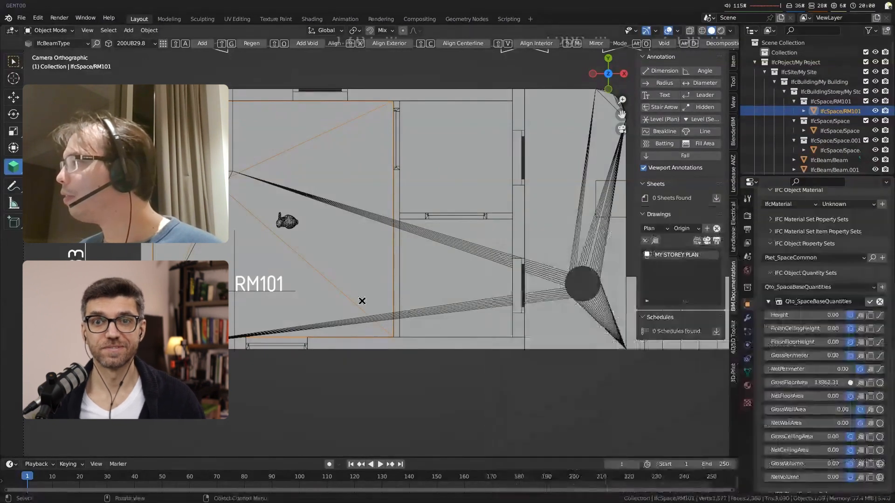
click(869, 302)
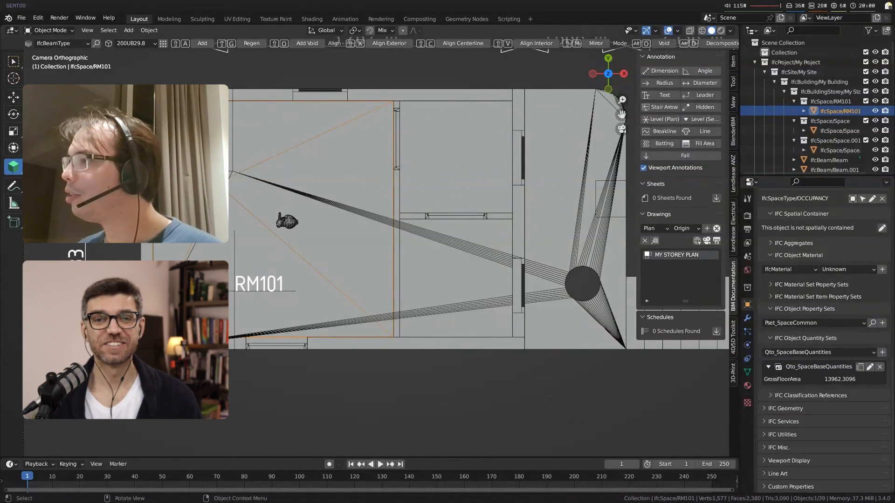
Step: Open the RM101 text annotation for editing and add a second literal to it
click(233, 290)
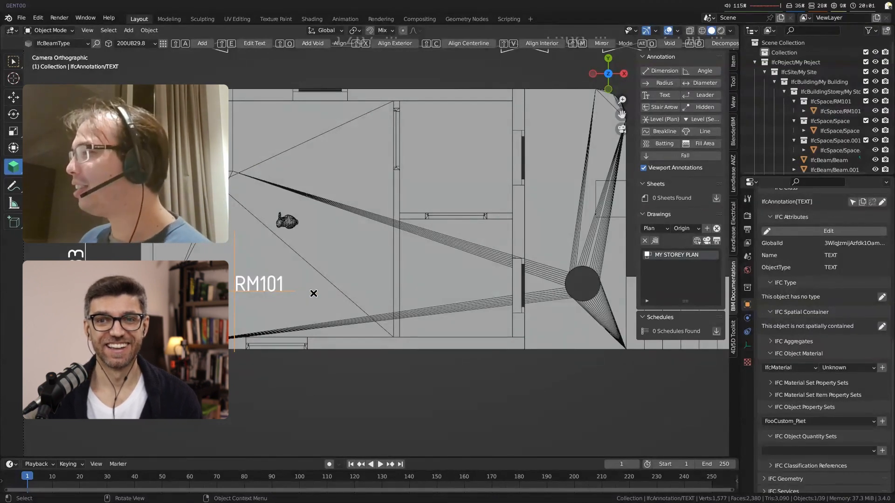
click(313, 293)
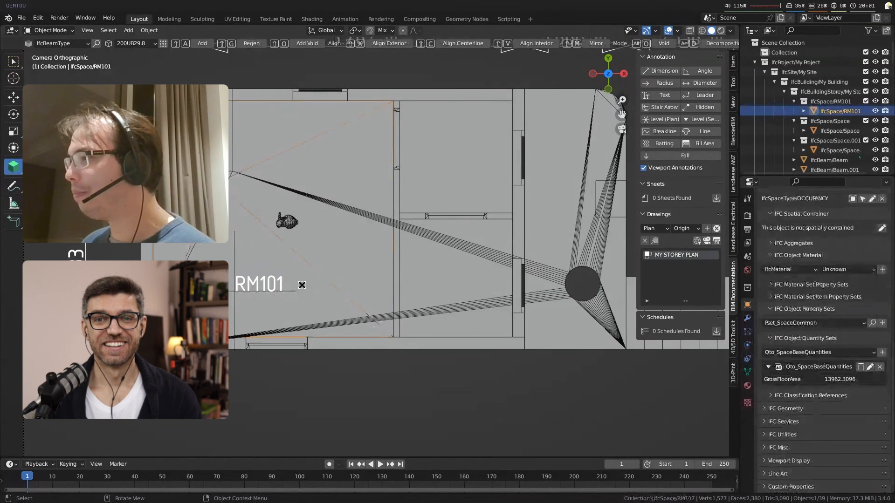
click(240, 281)
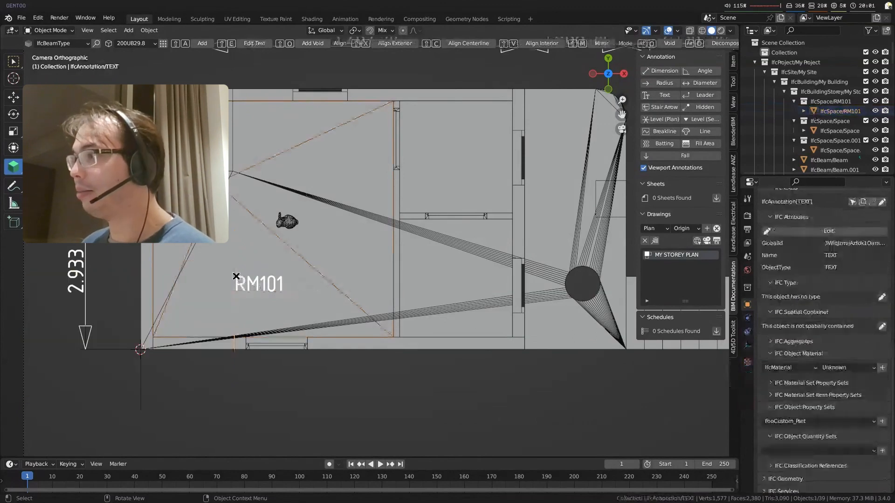
key(shift+e)
click(240, 293)
Step: Set the text annotation's second literal to {{Qto_SlabBaseQuantities.GrossFloorArea}} and apply it
click(264, 411)
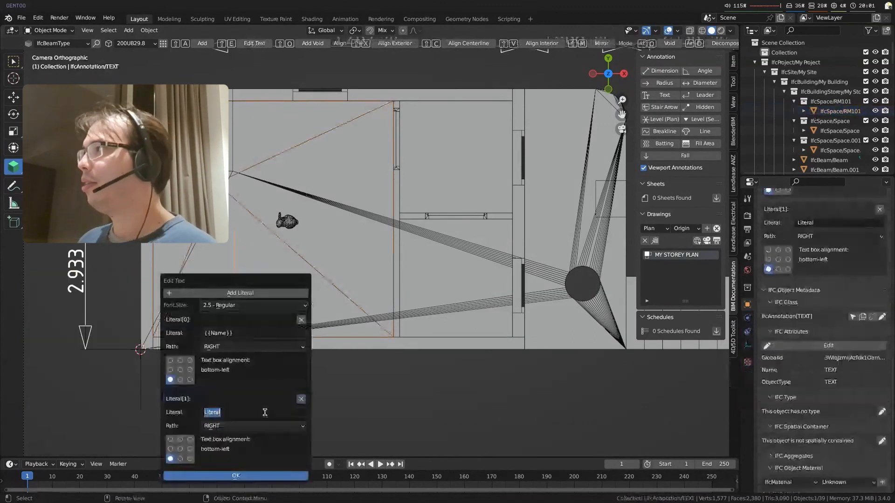
text({{)
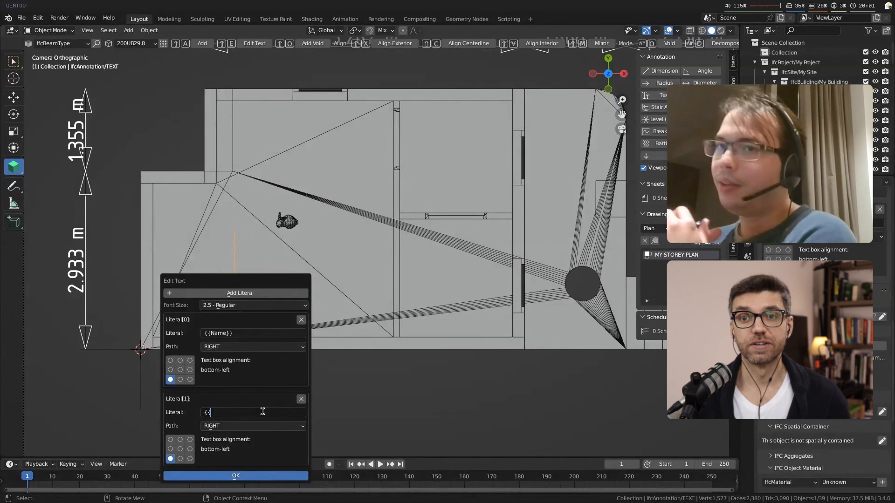
text(Qto)
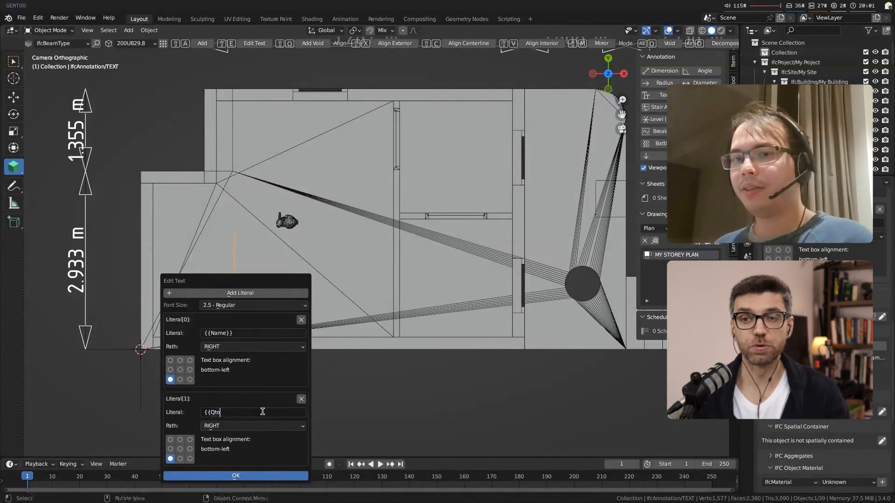
text(_Slab)
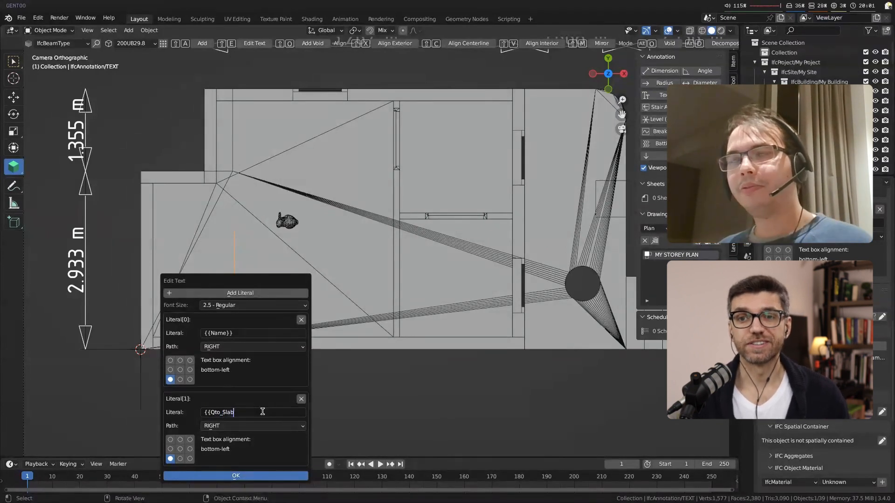
text(BaseQuantities)
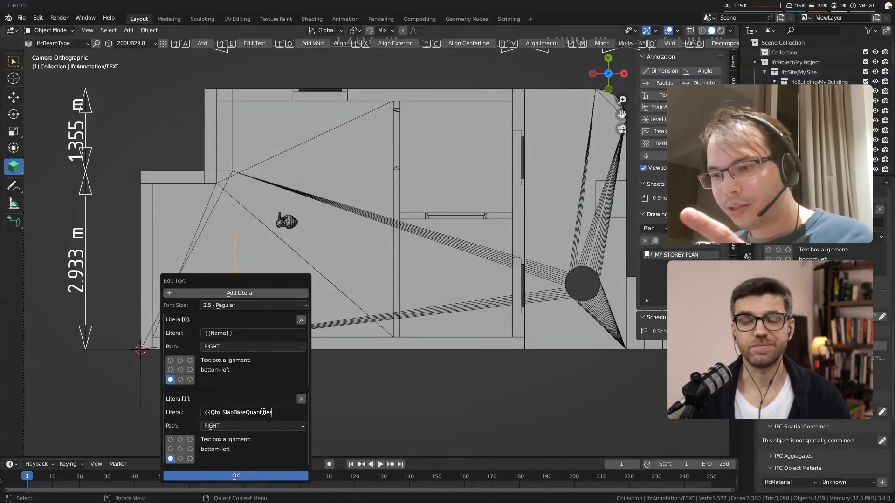
text(.GrossFloorA)
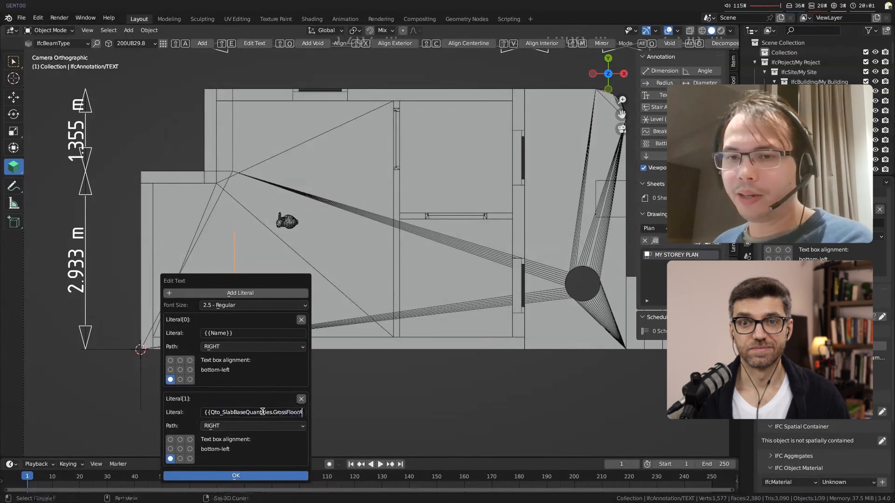
text(rea}})
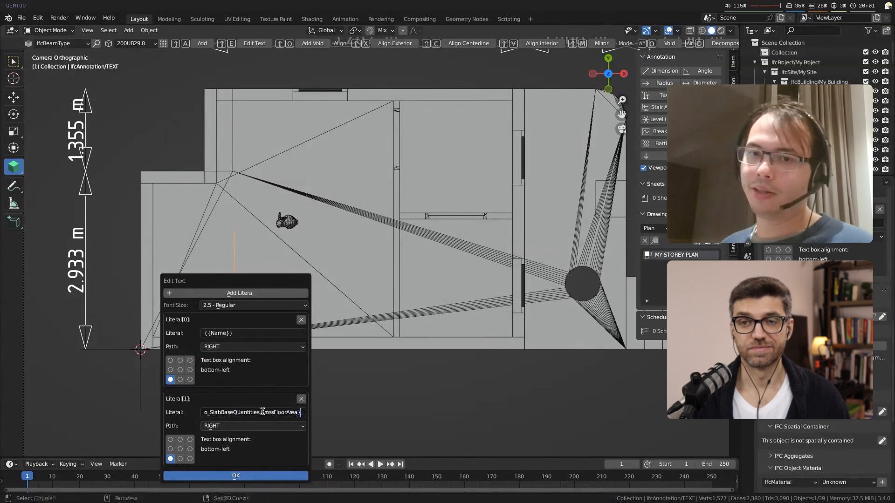
key(Return)
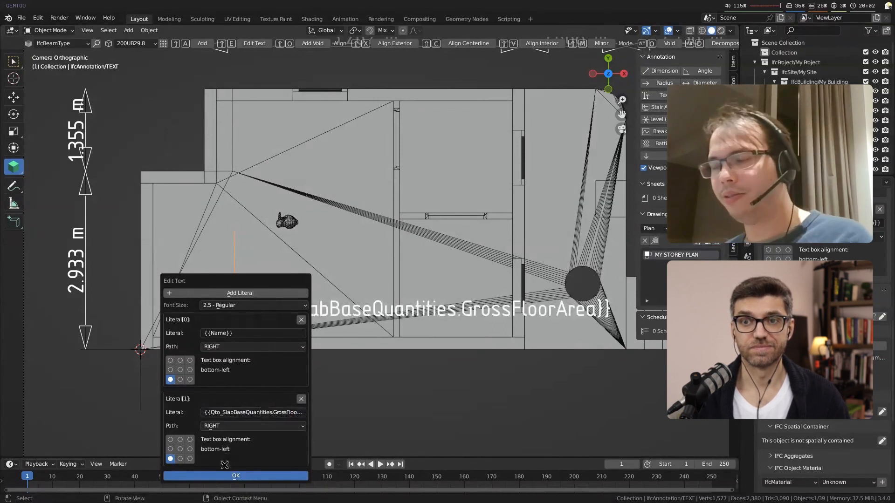
click(223, 476)
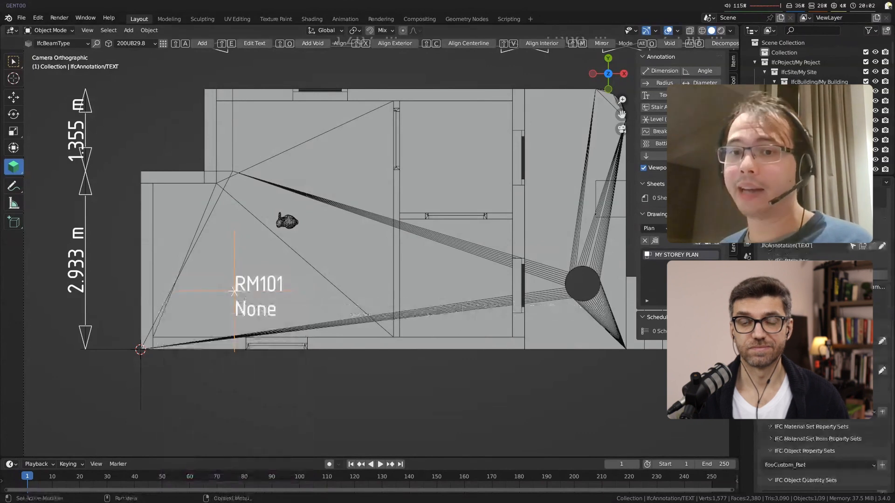
Step: Correct the text annotation's second literal to {{Qto_SpaceBaseQuantities.GrossFloorArea}}
click(280, 295)
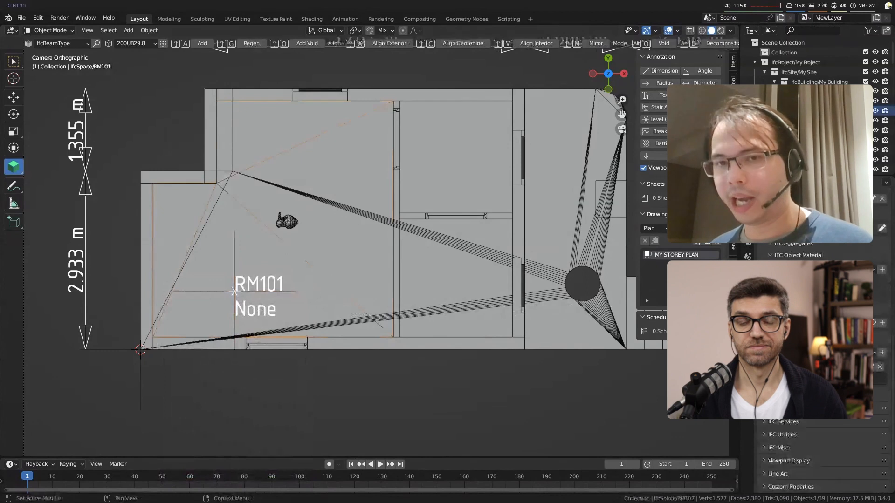
click(320, 323)
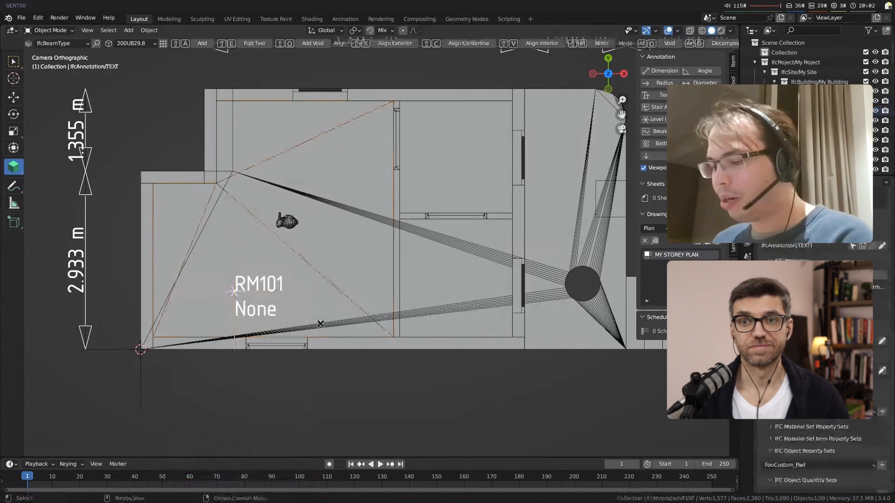
key(shift+e)
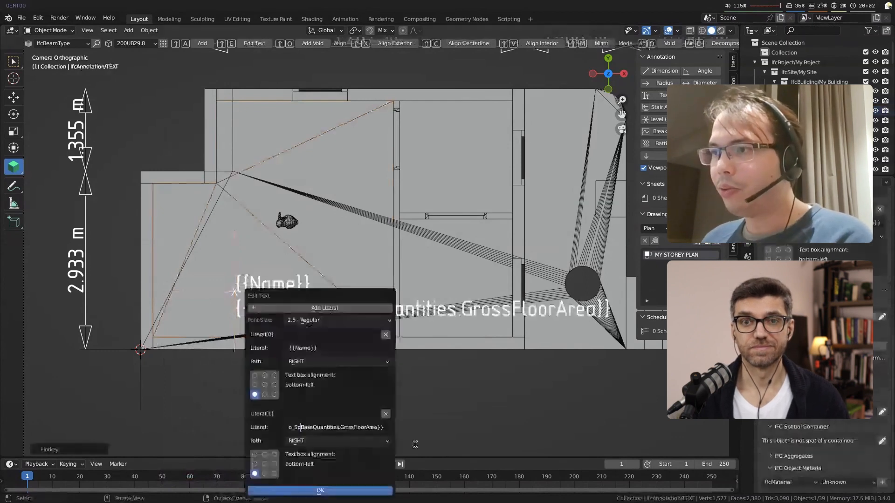
click(320, 491)
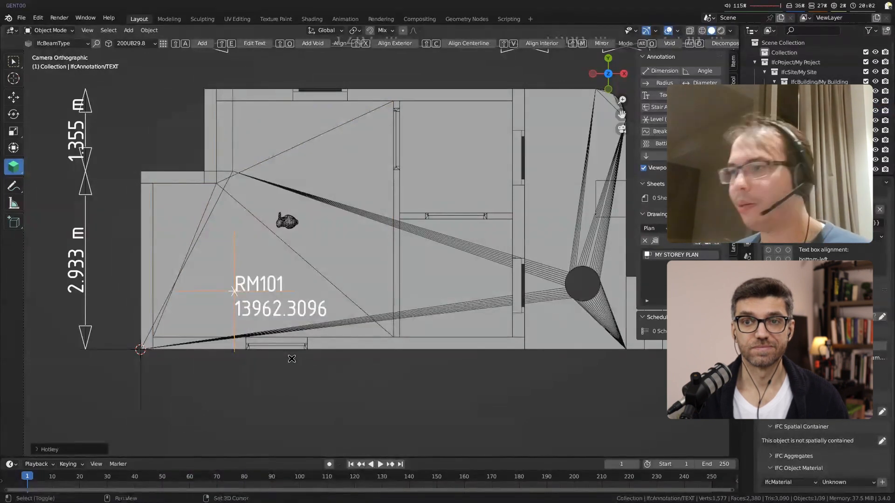
Step: Round the floor area to two decimals by changing the second literal to ``round({{Qto_SpaceBaseQuantities.GrossFloorArea}},2)``
key(shift+e)
click(301, 429)
key(Home)
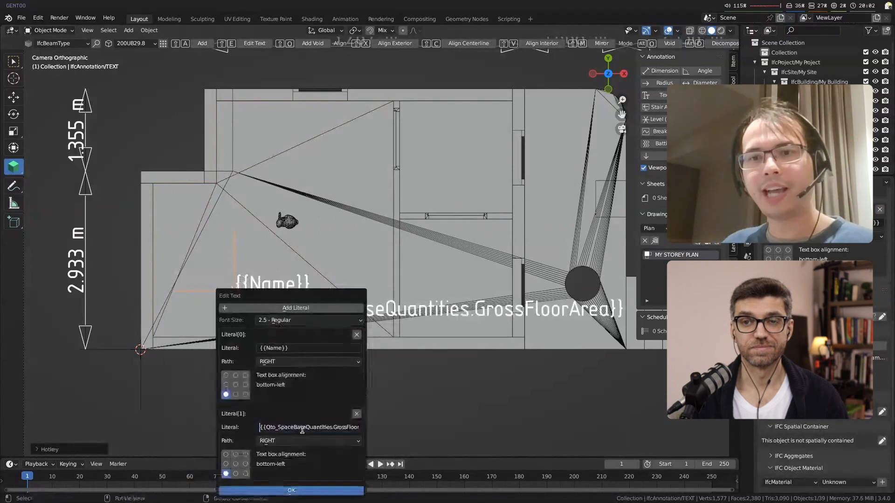
text(``round()
key(End)
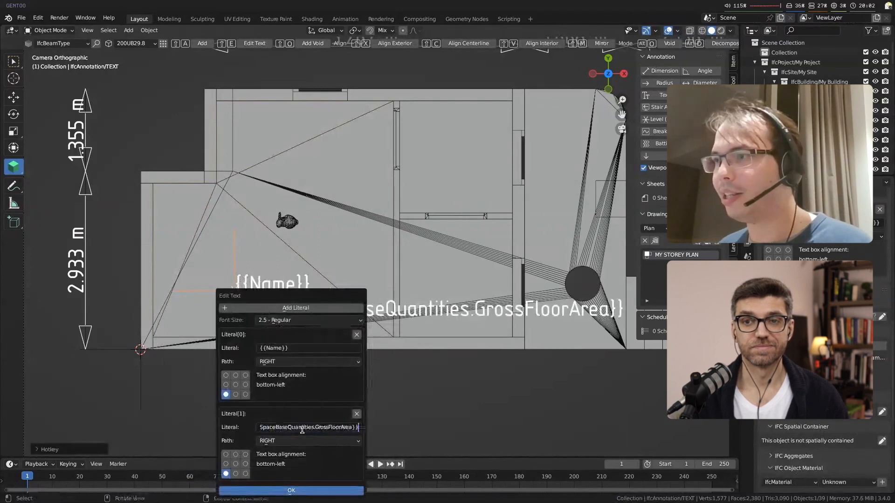
text(,2)
text()``)
key(Return)
click(274, 490)
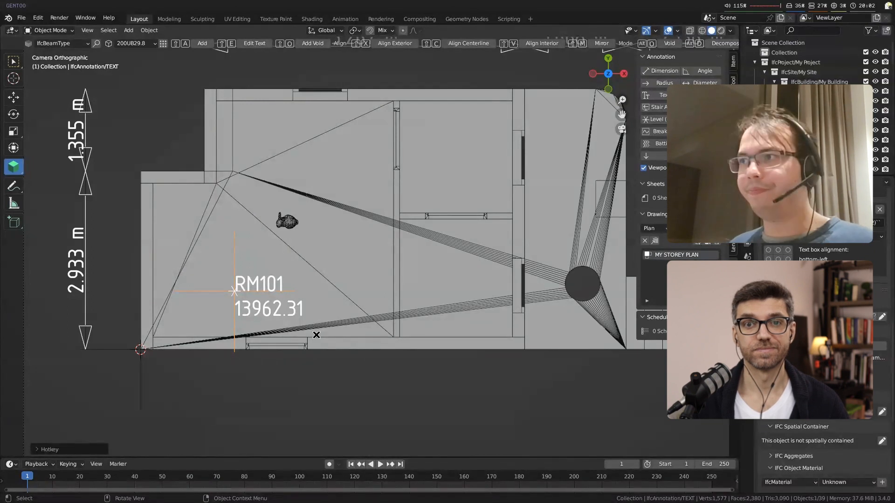
Step: Deselect the text annotation and select the long exterior wall below room RM101
scroll(820, 350, up, 3)
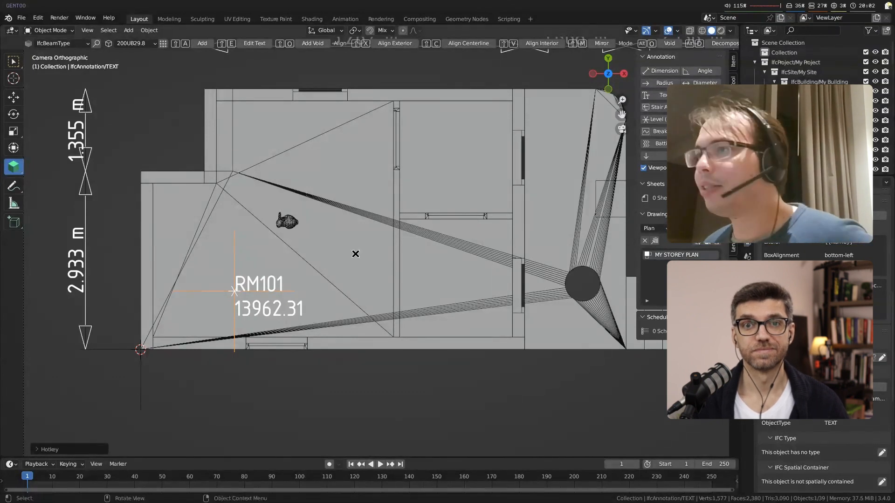
click(355, 251)
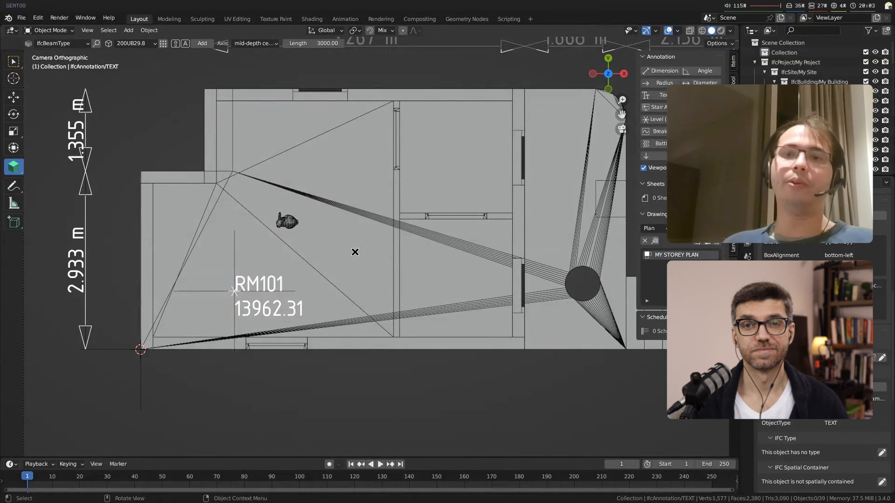
click(383, 348)
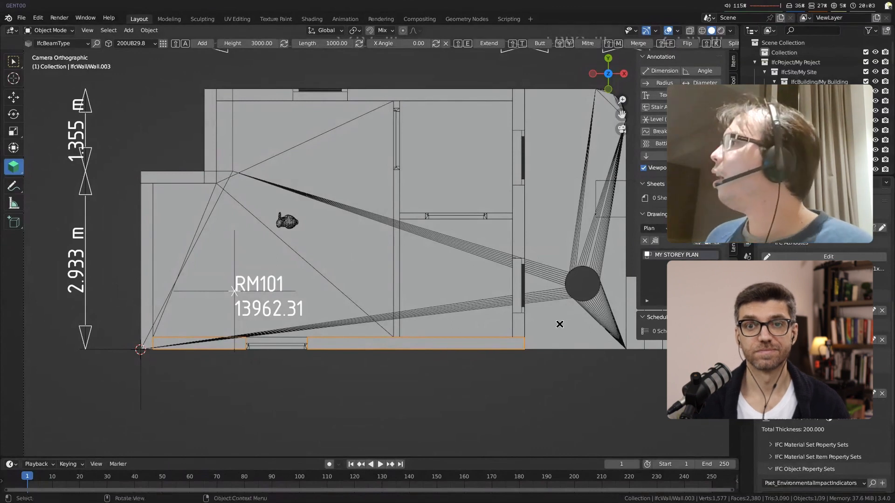
Step: Switch to the browser and examine the room tag's overlapping text lines in MY STOREY PLAN.svg
key(alt+Tab)
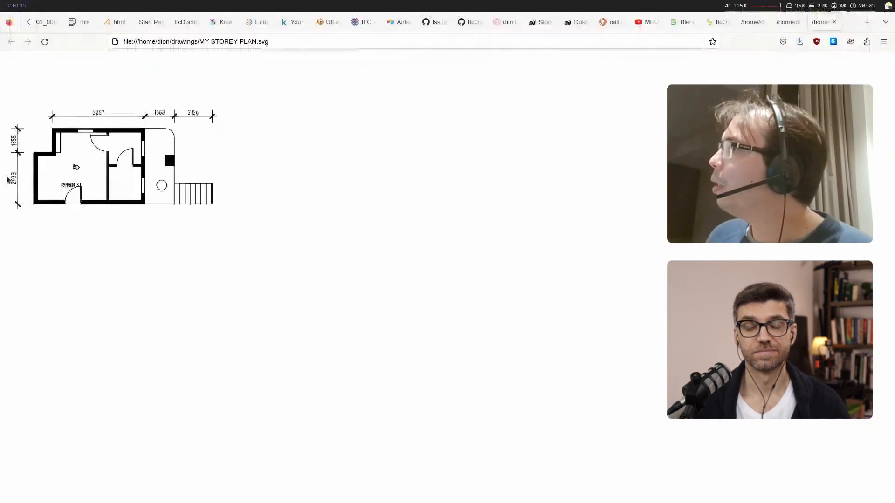
mouse_move(80, 184)
mouse_down()
mouse_move(54, 186)
mouse_move(63, 185)
mouse_up()
click(63, 186)
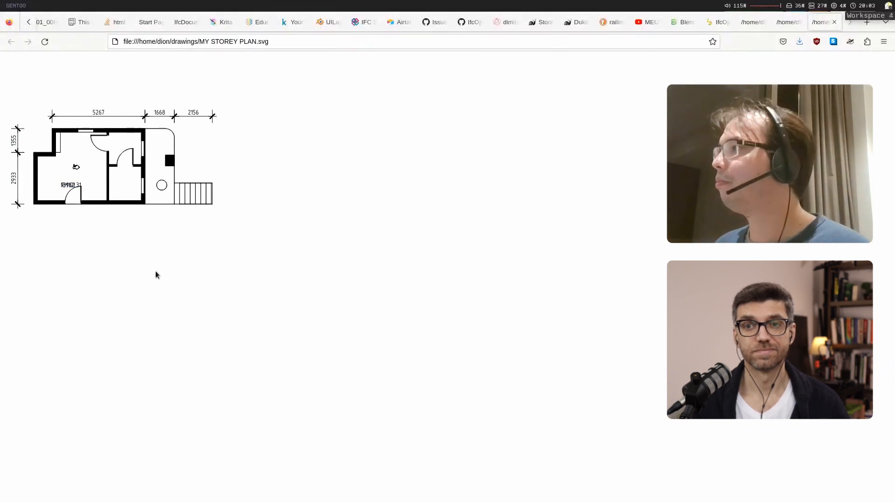
key(alt+Tab)
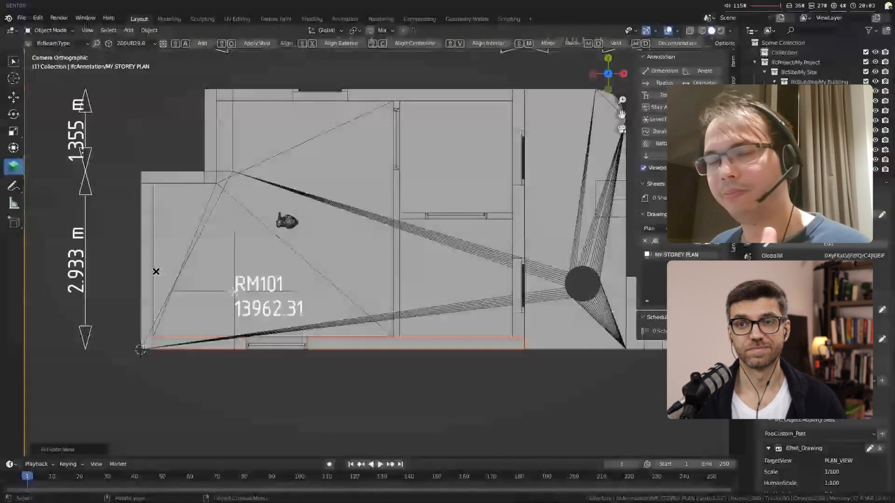
Step: In Blender, align the room tag's name literal top-left and its area literal bottom-right, and regenerate the storey plan
click(236, 288)
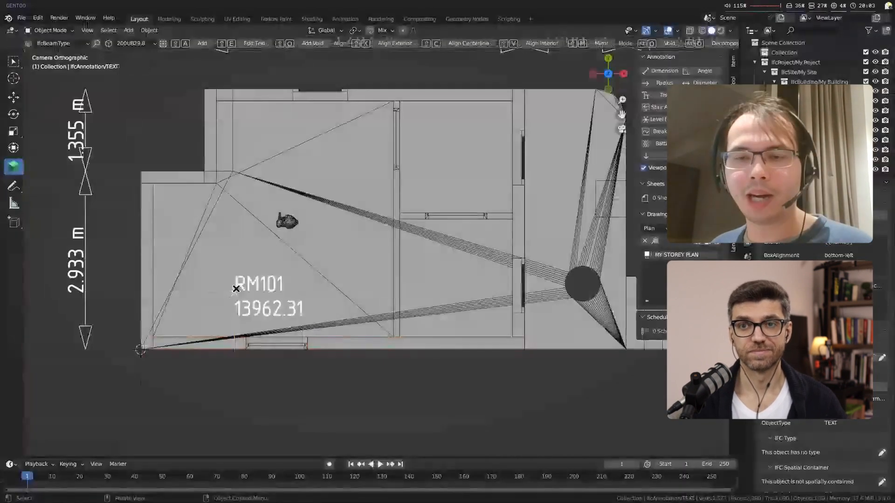
key(shift+e)
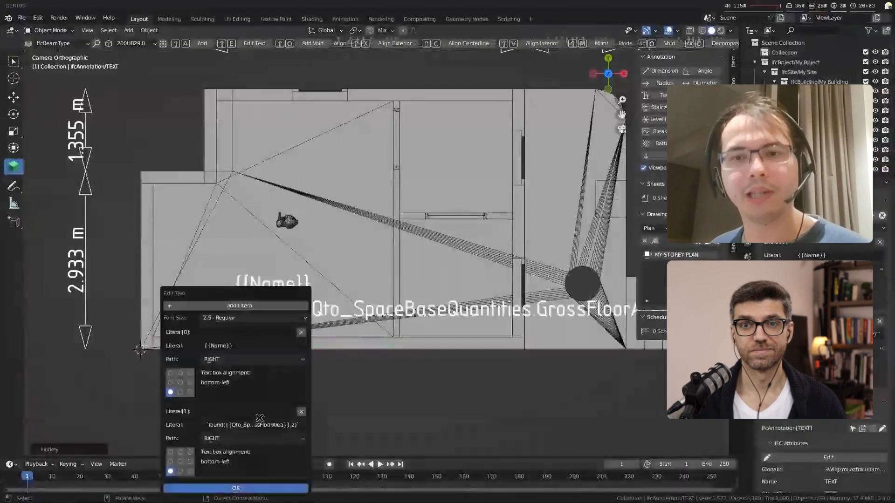
key(Return)
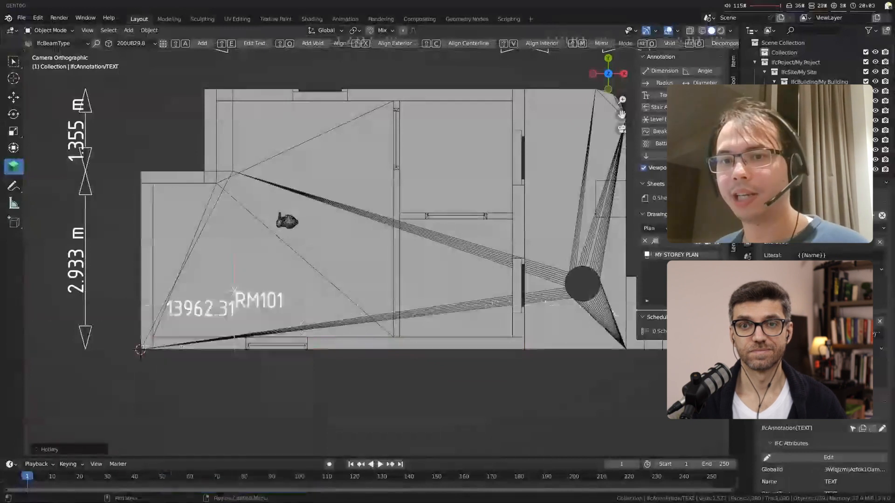
key(alt+Tab)
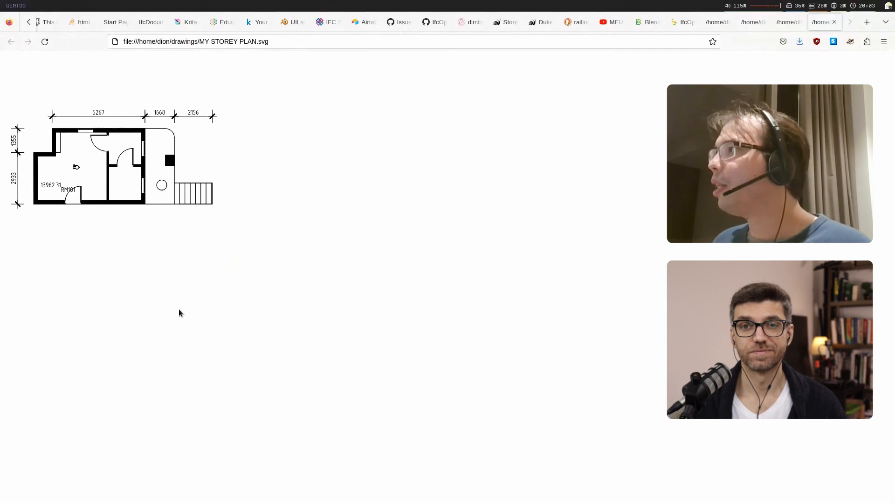
Step: Open the source of MY STOREY PLAN.svg and examine the CSS rules for text sizes and material hatches
key(ctrl+t)
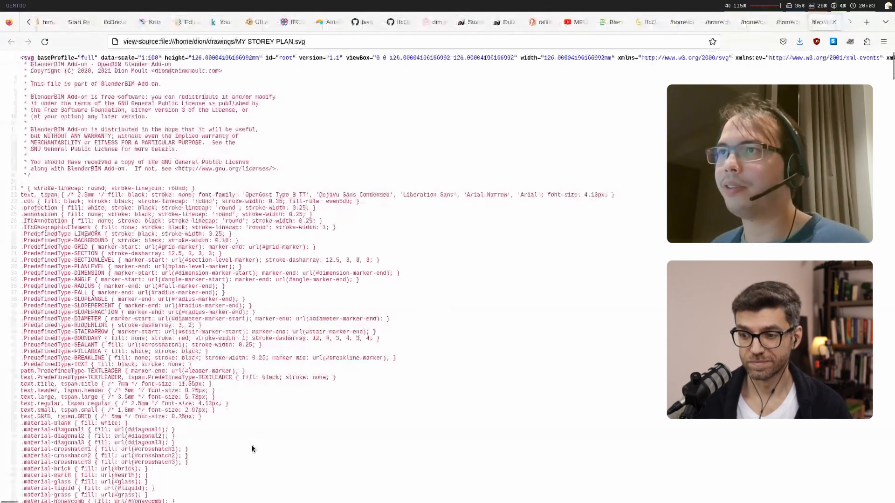
scroll(252, 449, down, 5)
drag(329, 393, 247, 216)
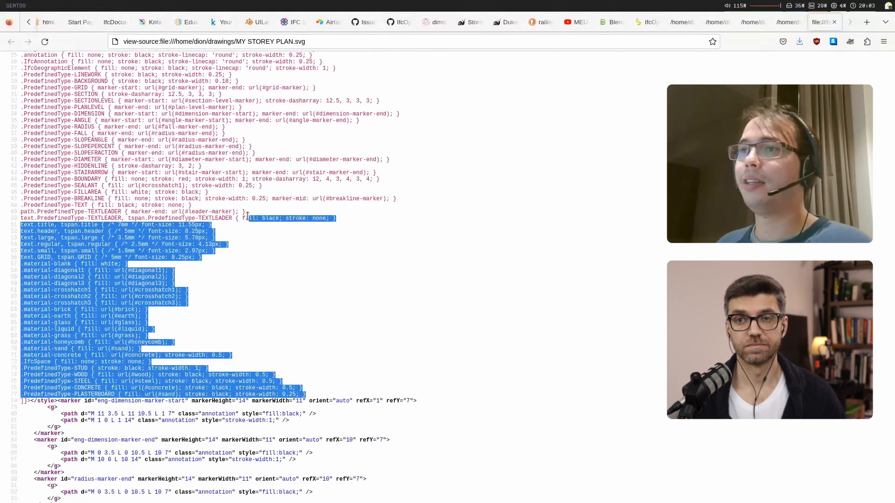
click(272, 273)
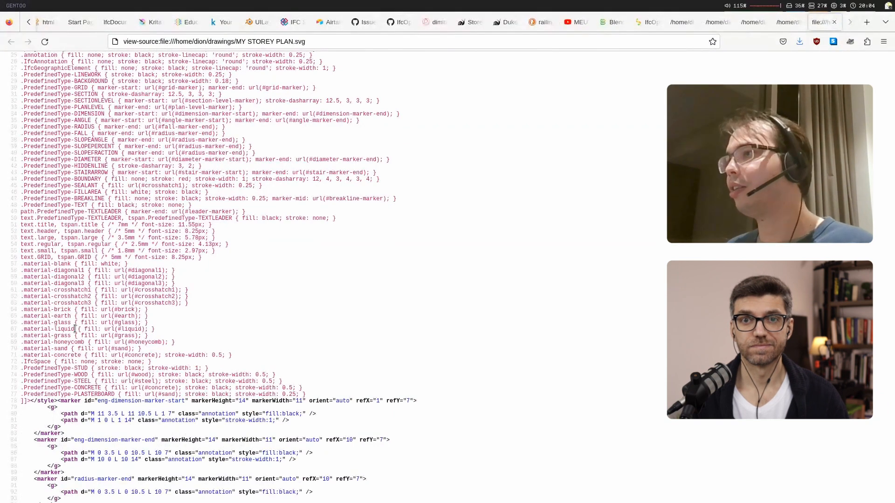
Step: In Blender, name the material layer set of the long exterior wall below room RM101 "concrete", matching the material-concrete CSS class
key(super+2)
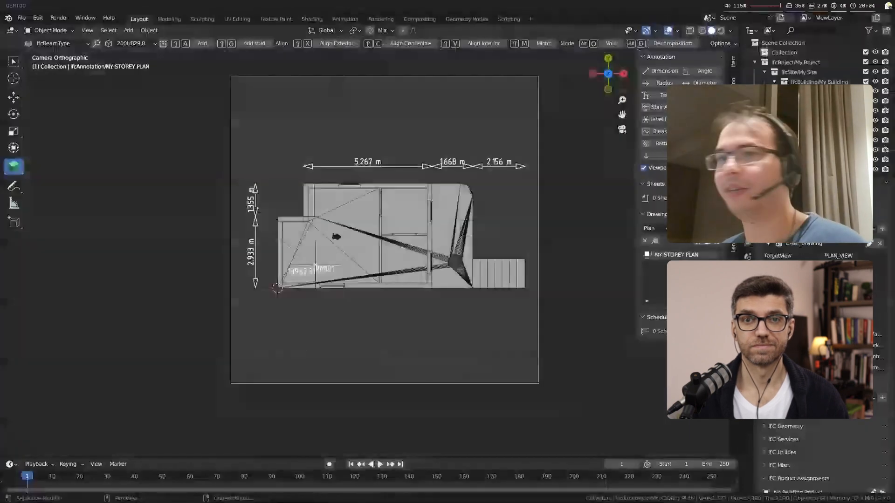
drag(738, 327, 670, 326)
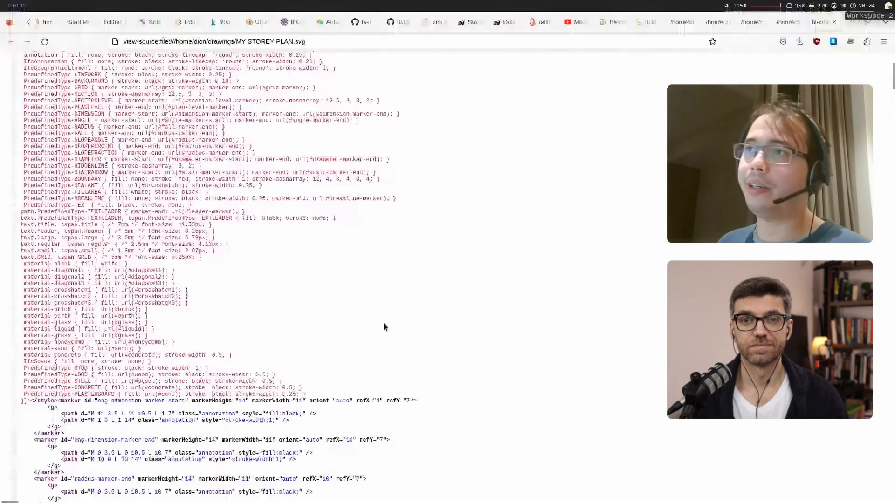
double_click(68, 355)
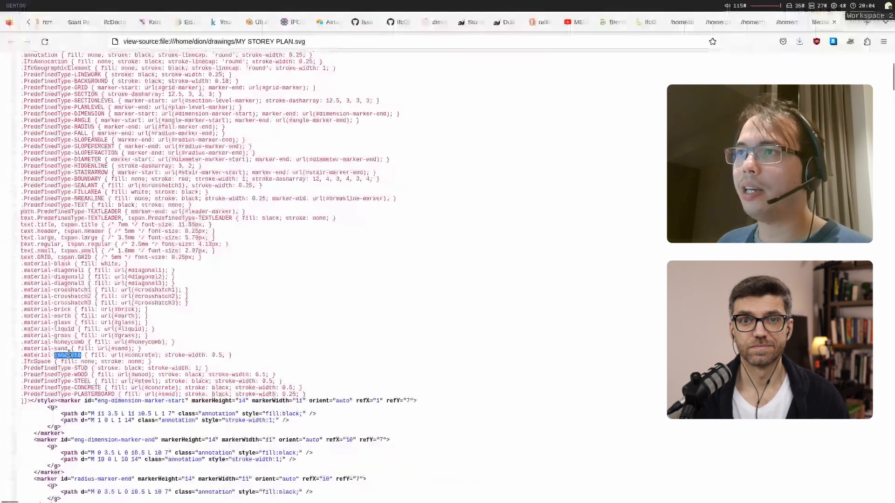
key(super+4)
click(437, 343)
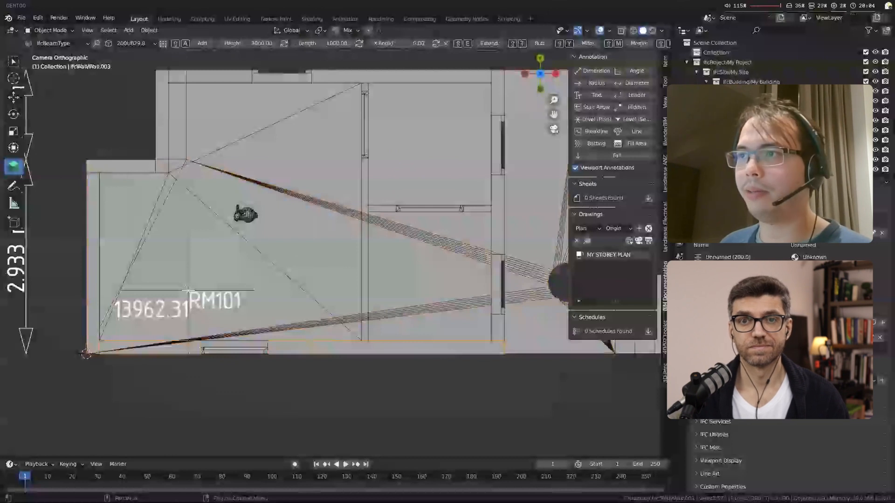
click(873, 233)
click(835, 246)
text(concrete)
click(874, 233)
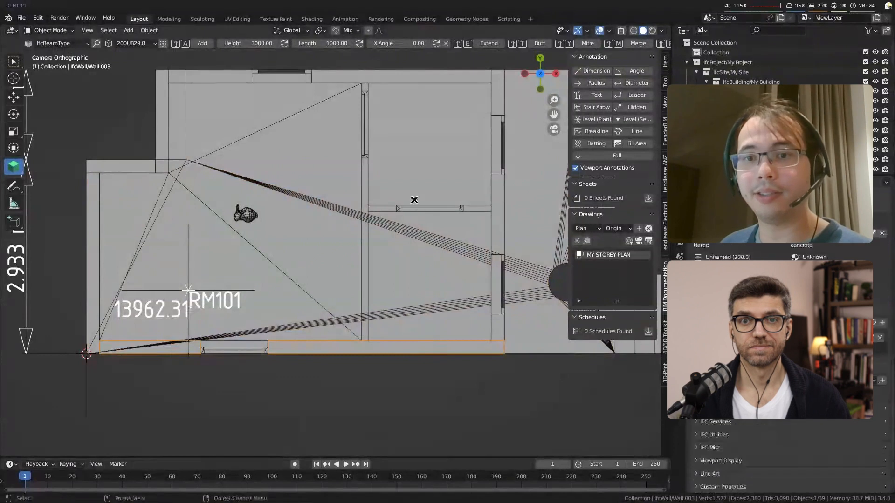
Step: Name the material layer set of the short horizontal interior partition wall with the door "brick"
click(380, 206)
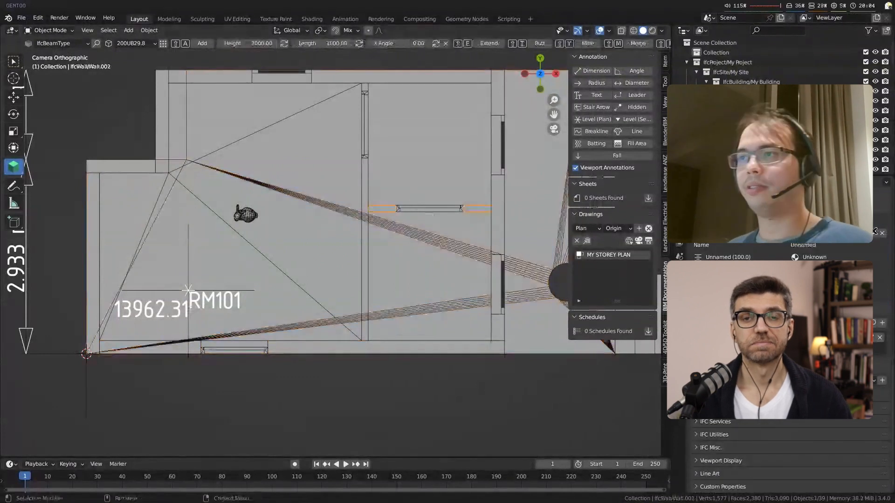
click(873, 233)
click(822, 244)
text(brick)
click(873, 235)
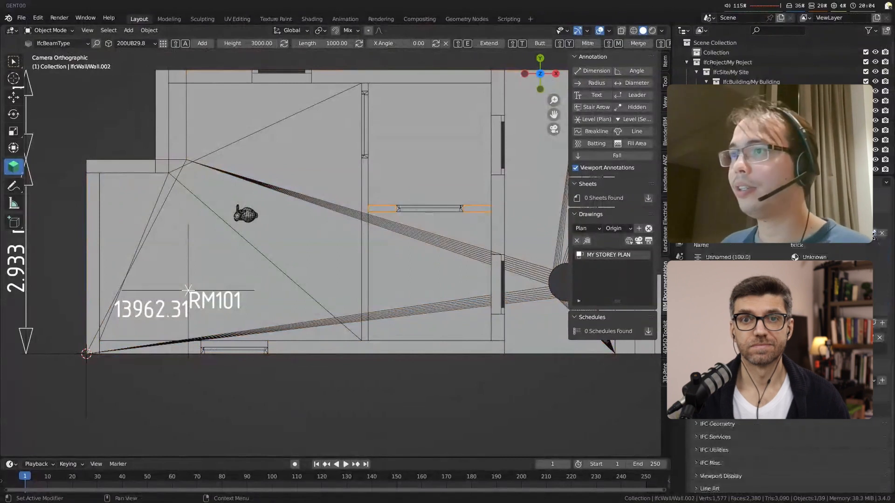
Step: Regenerate the MY STOREY PLAN drawing and inspect the concrete and brick wall hatches in the resulting SVG
click(648, 241)
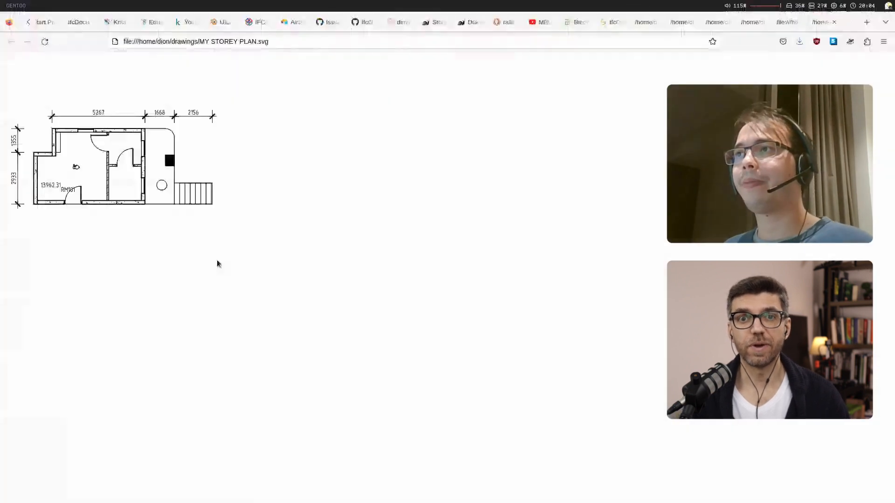
ctrl+scroll(83, 190, up, 4)
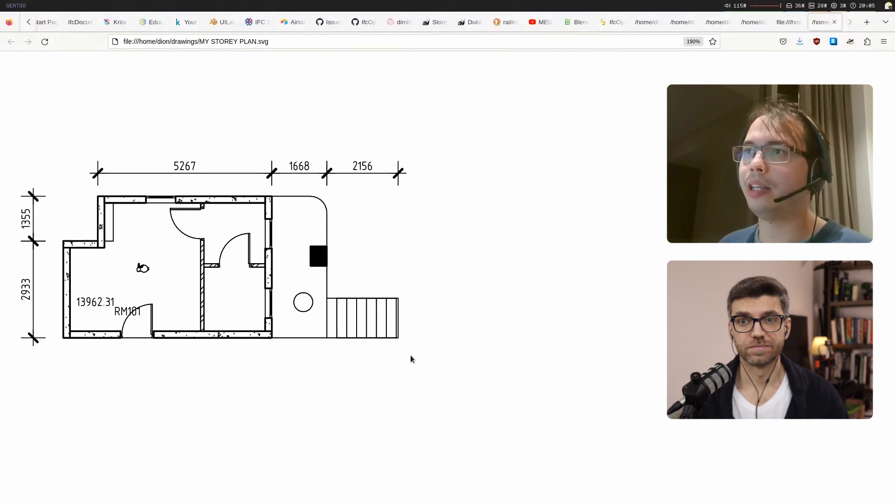
ctrl+scroll(416, 339, down, 2)
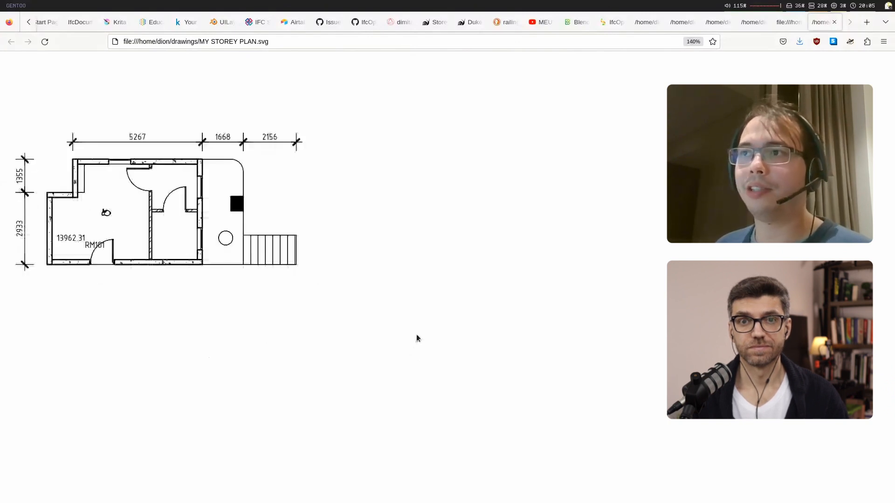
ctrl+scroll(417, 338, up, 3)
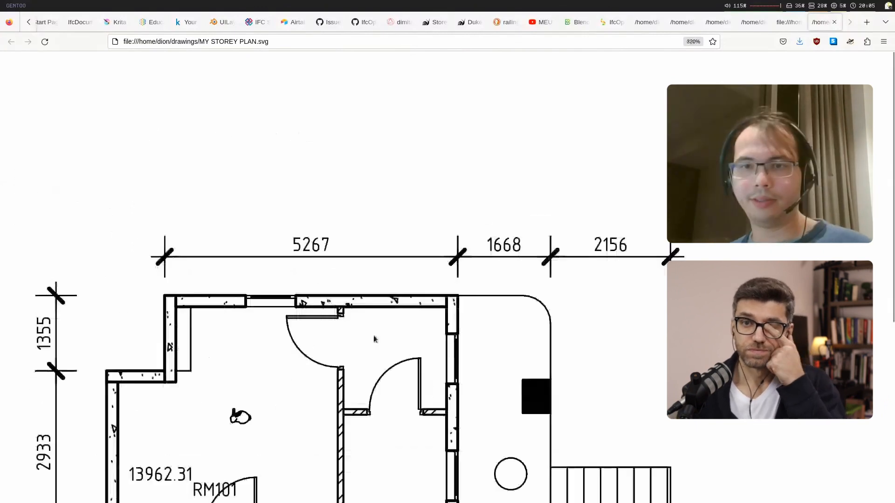
ctrl+scroll(374, 338, up, 1)
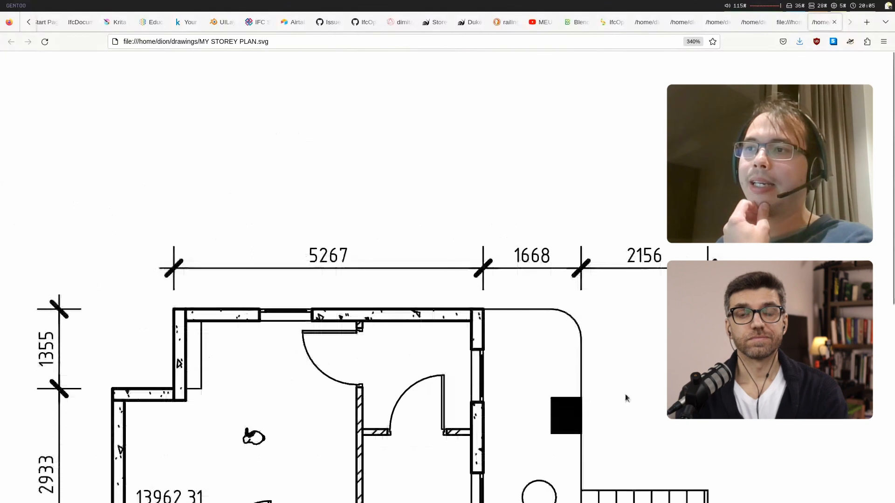
ctrl+scroll(625, 393, down, 2)
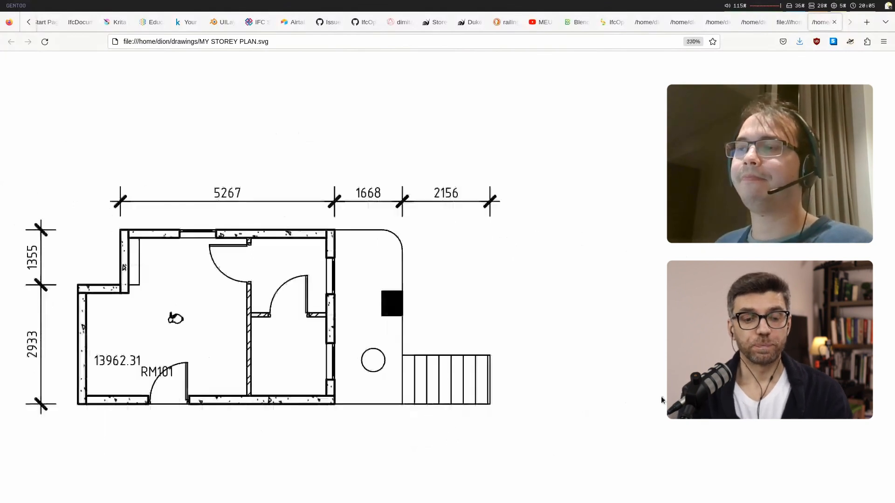
ctrl+scroll(663, 395, down, 1)
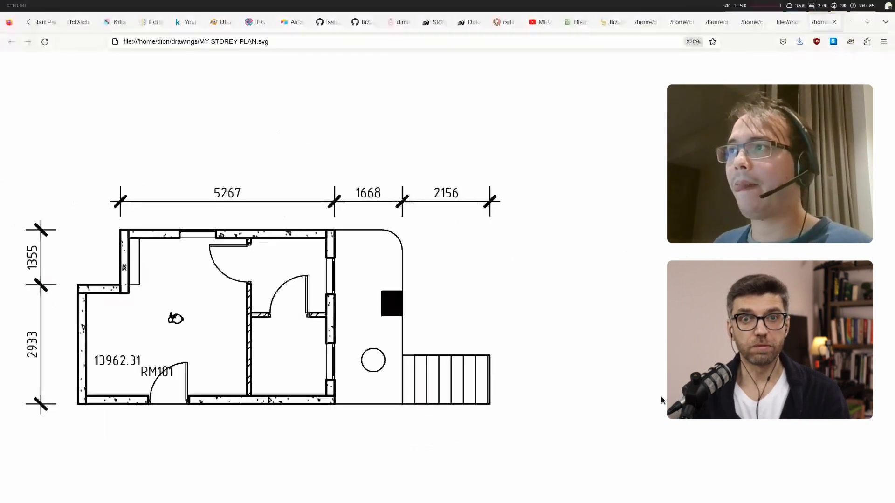
Step: Examine the CSS text size rules in the storey plan's SVG source and return to the rendered plan
key(ctrl+u)
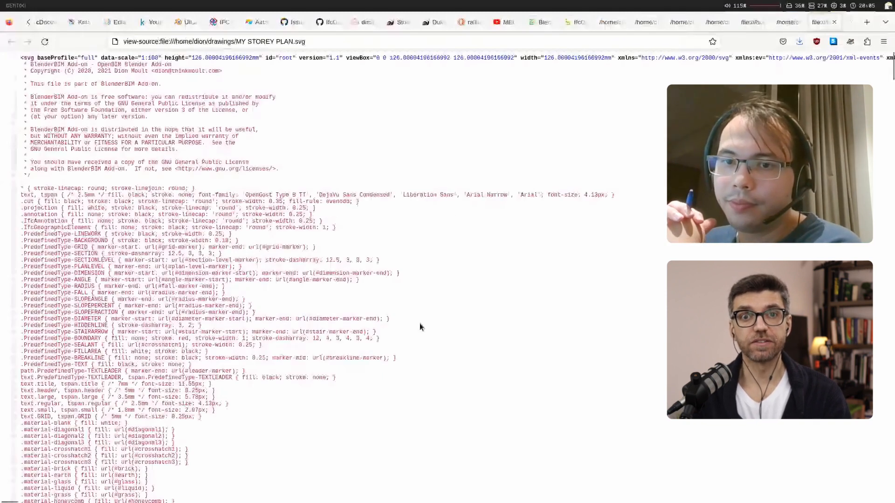
scroll(164, 225, down, 5)
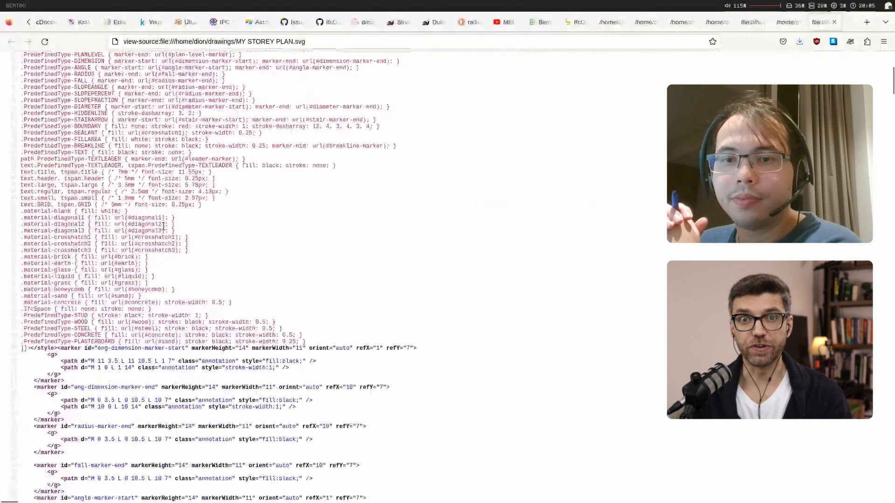
scroll(163, 225, up, 1)
drag(21, 238, 88, 250)
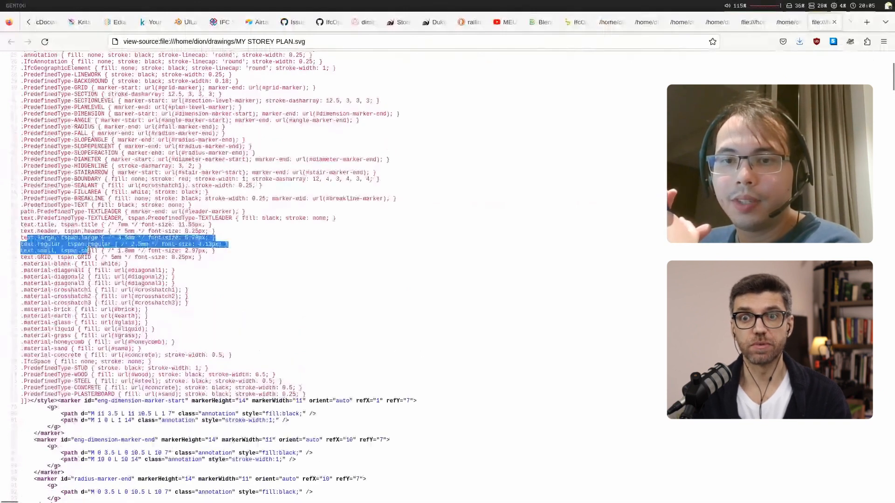
click(130, 245)
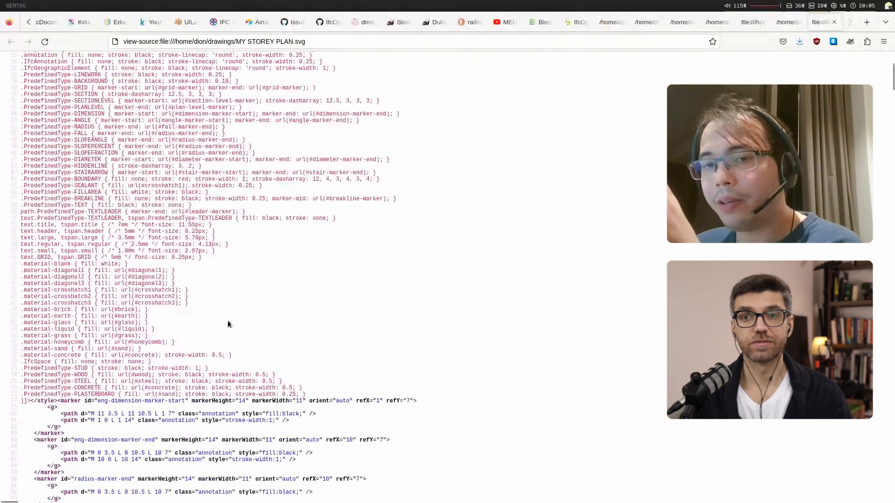
key(ctrl+w)
ctrl+scroll(274, 321, down, 5)
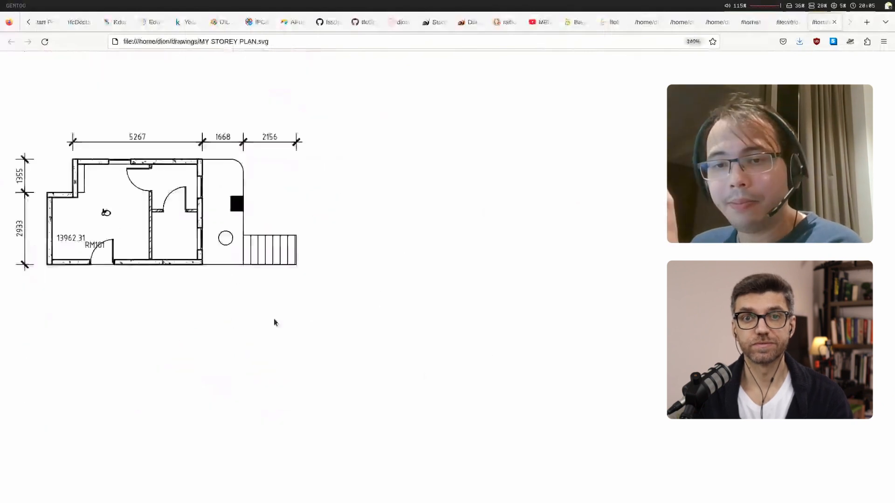
ctrl+scroll(274, 322, down, 3)
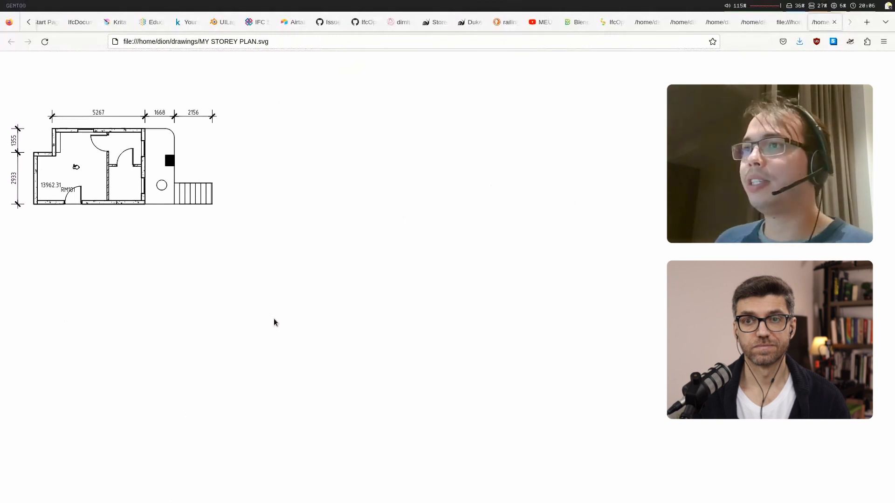
Step: Examine the wall elements' classes and IFC GUIDs in the storey plan's SVG source, and switch back to Blender
key(ctrl+u)
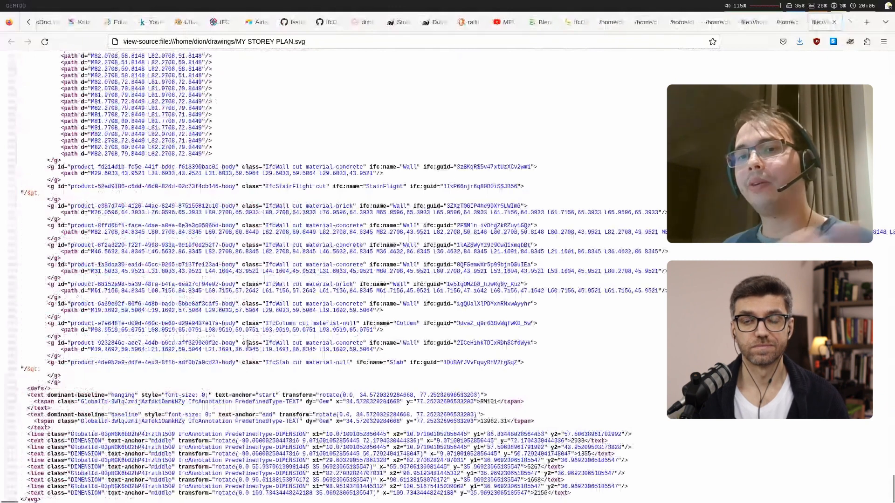
double_click(469, 303)
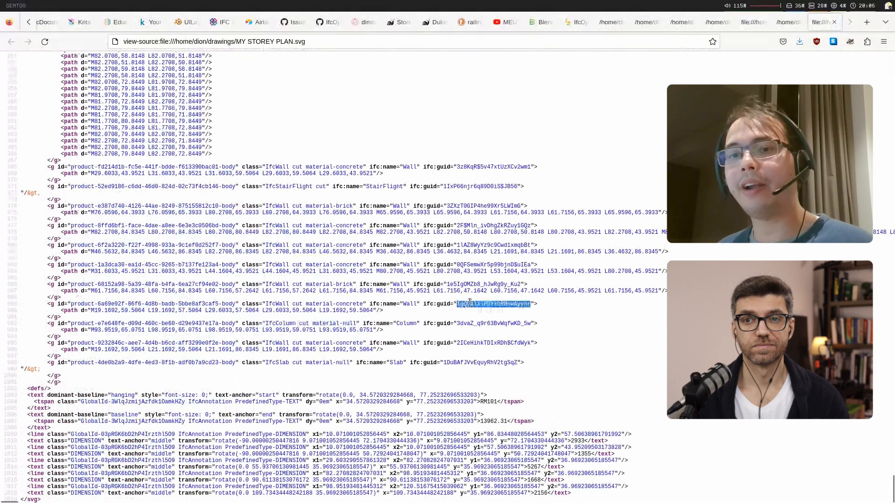
click(470, 302)
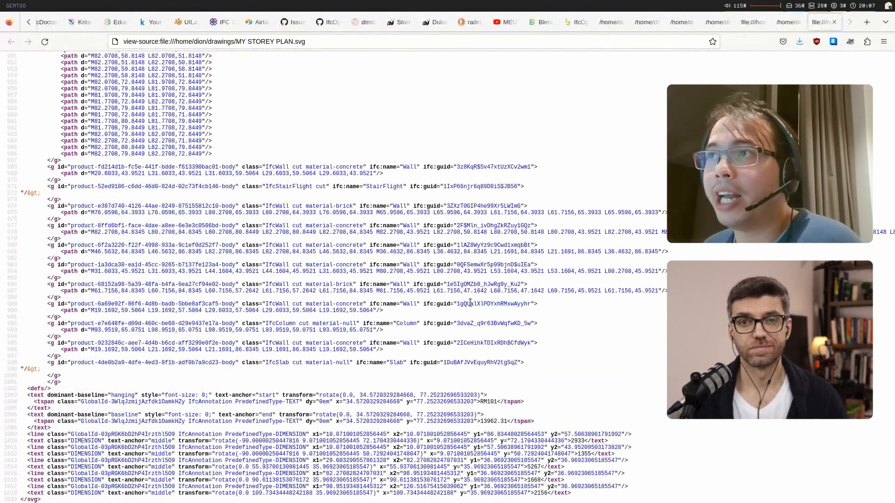
key(ctrl+w)
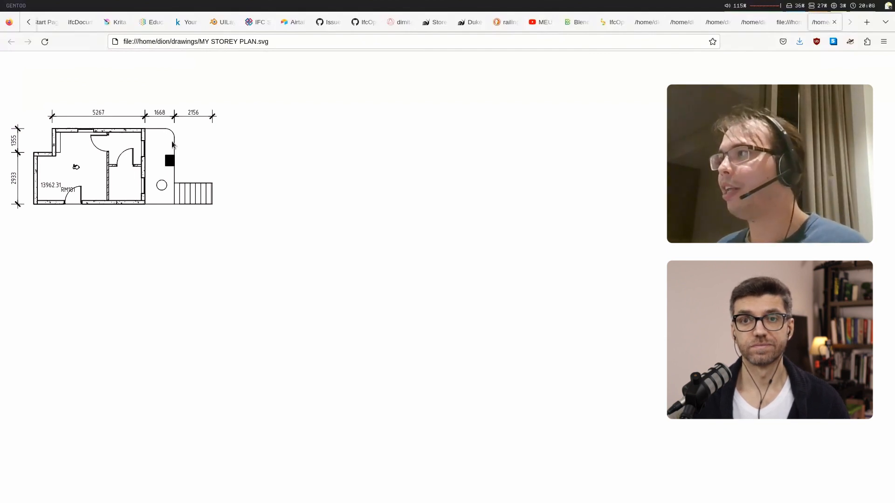
key(super+4)
key(alt+Tab)
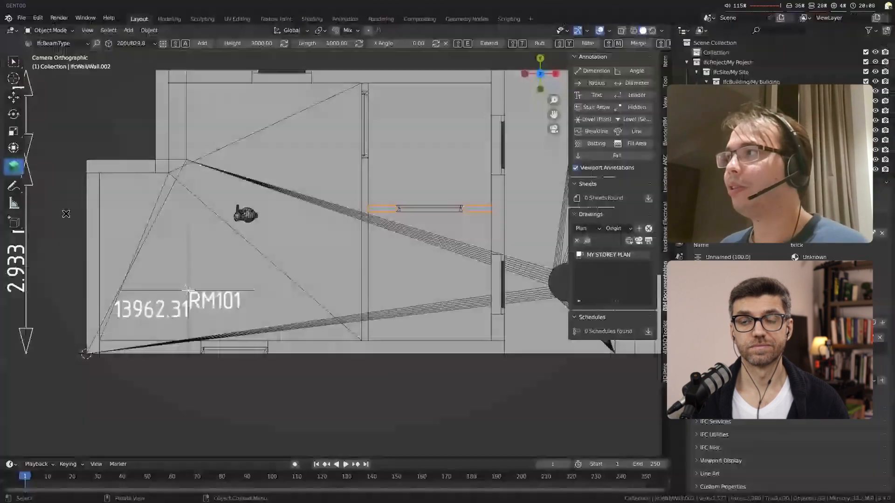
Step: Load the project's sheets and create a new sheet with the A3 titleblock
click(648, 198)
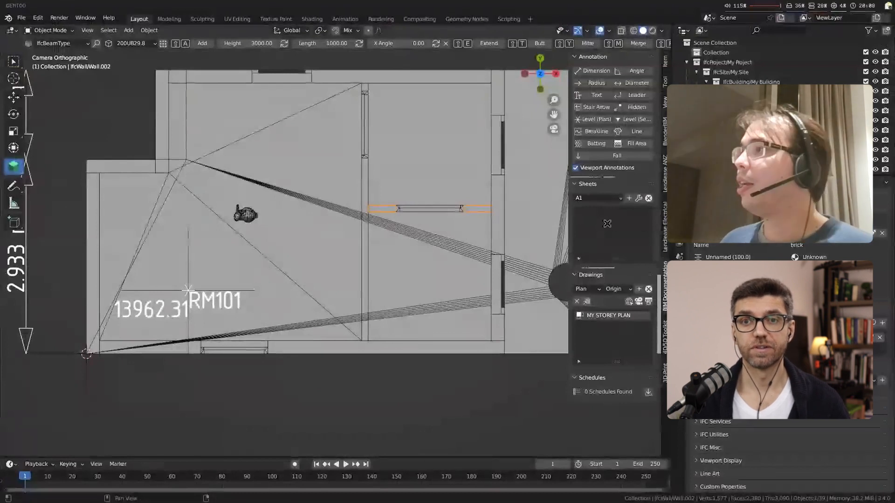
click(596, 198)
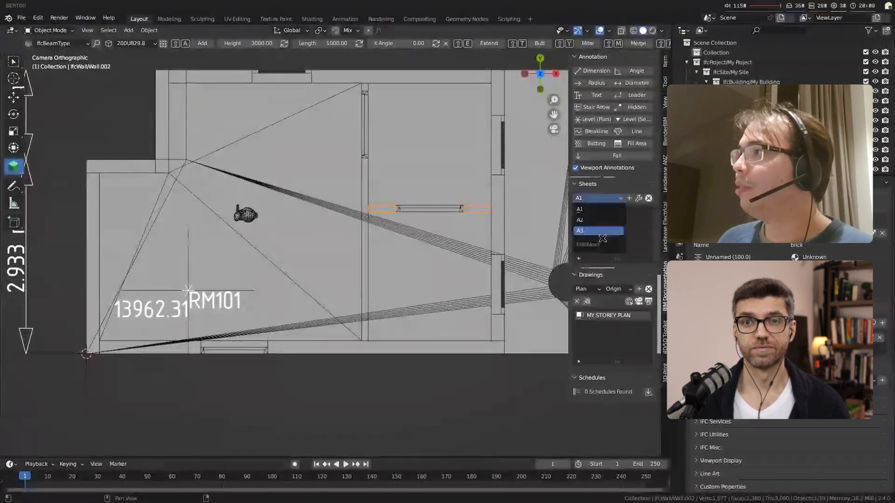
click(597, 230)
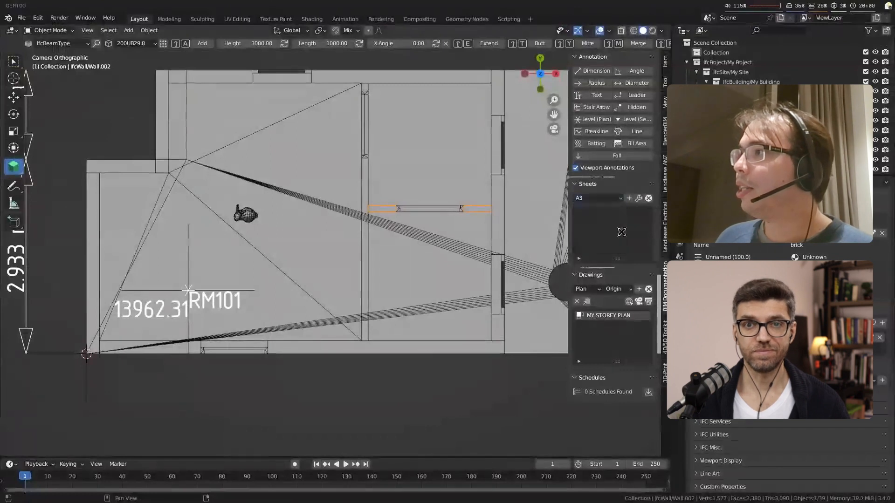
click(629, 198)
drag(570, 247, 527, 247)
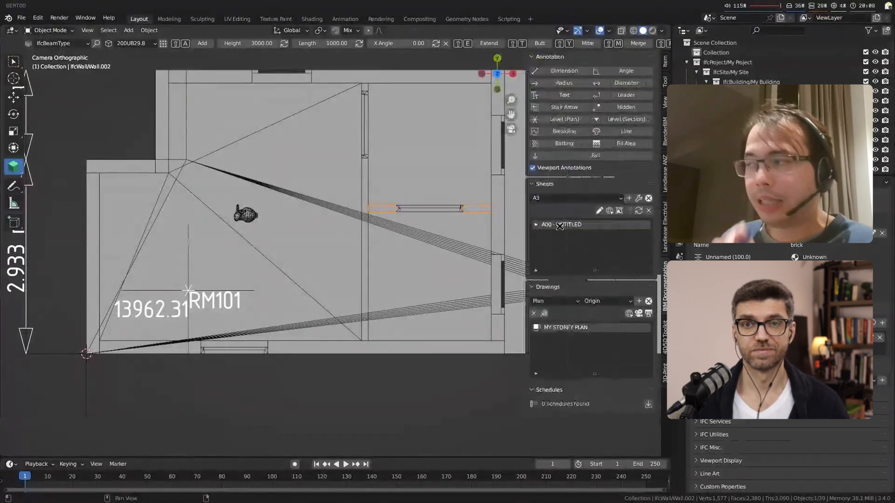
Step: Add the MY STOREY PLAN drawing to the new A00 - UNTITLED sheet and generate the sheet's SVG
click(535, 226)
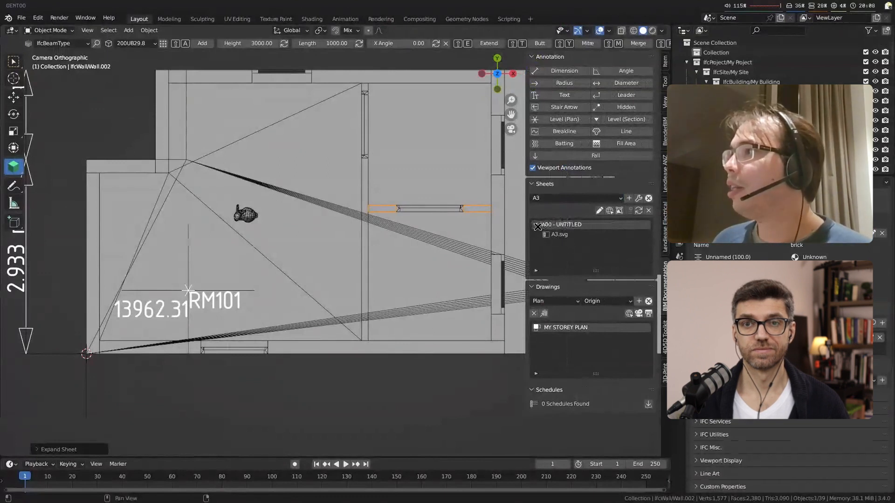
click(619, 211)
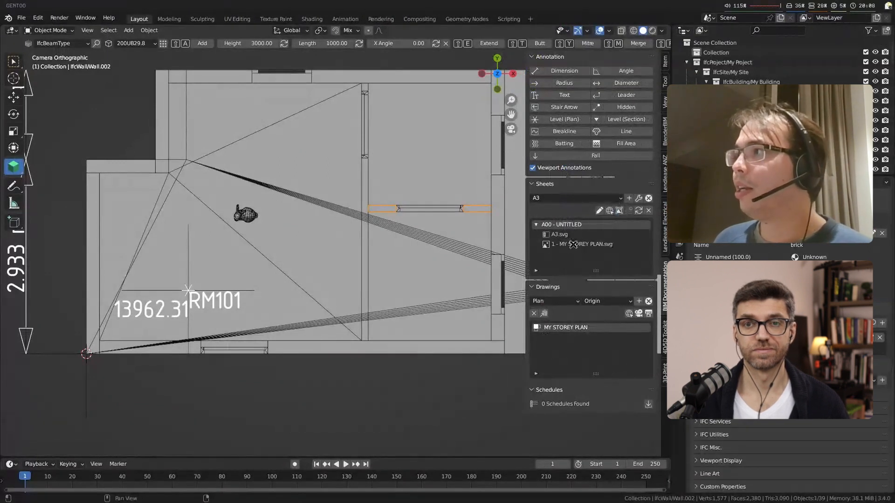
click(638, 210)
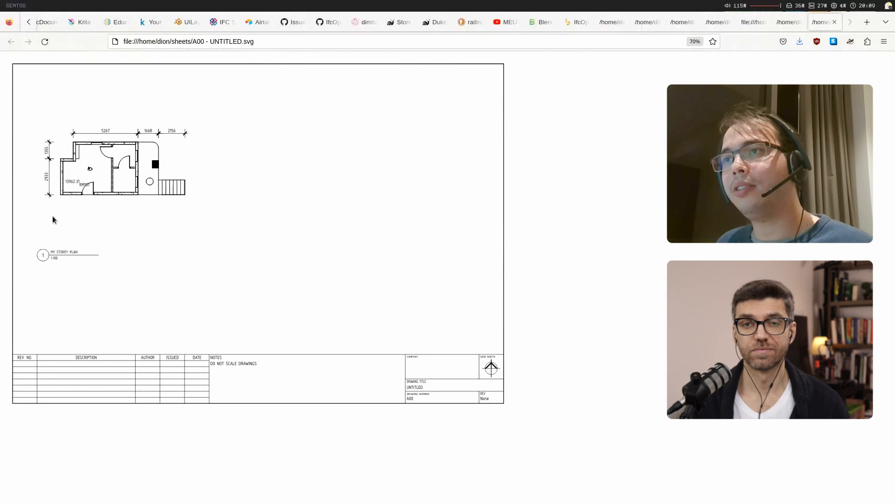
Step: Examine the view title, scale, drawing number bubble and title block fields in the generated A00 sheet SVG
mouse_move(51, 252)
mouse_down()
mouse_move(82, 254)
mouse_move(61, 259)
mouse_up()
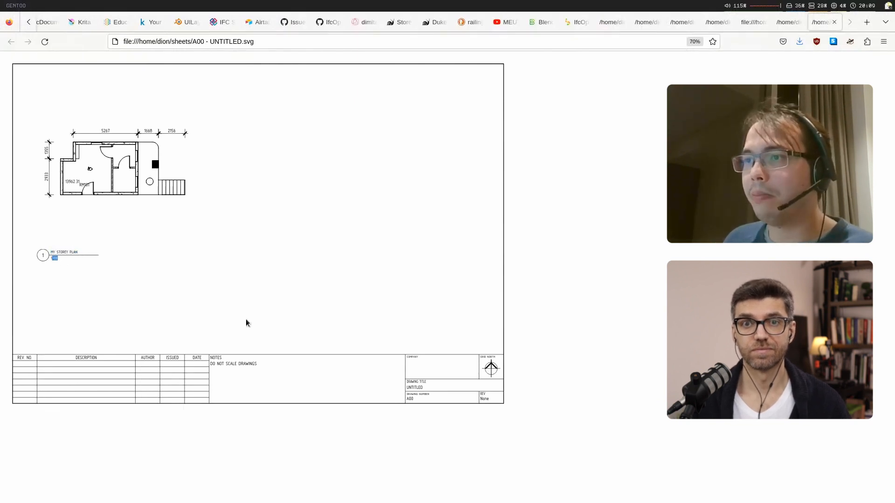
ctrl+scroll(274, 393, up, 5)
drag(87, 396, 135, 396)
click(85, 405)
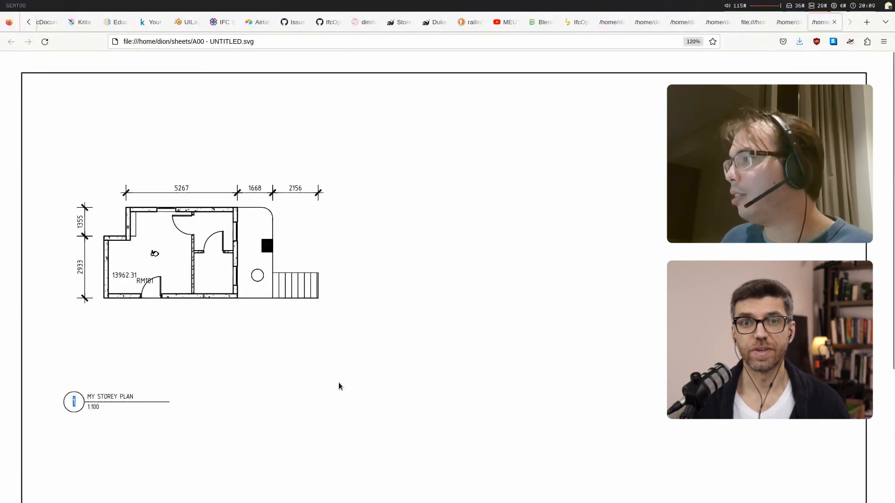
scroll(340, 386, down, 5)
drag(707, 454, 725, 456)
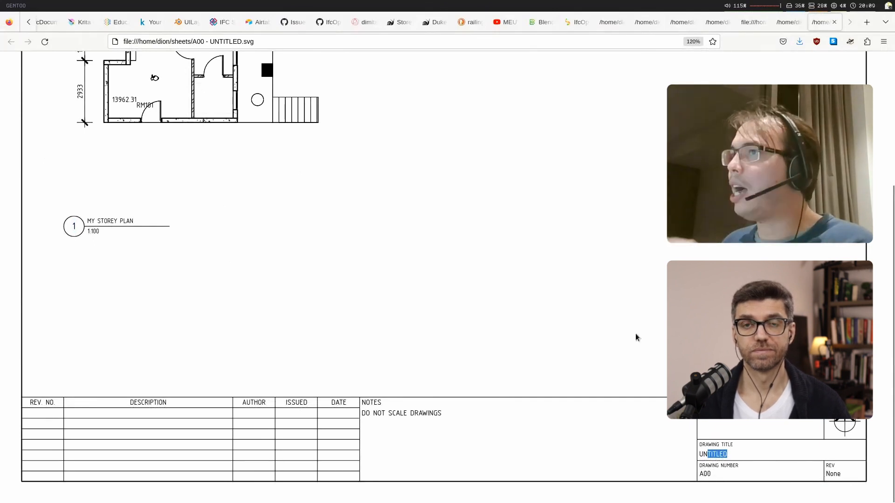
Step: Open the A00 sheet's layout SVG from Blender and examine its template placeholders in the browser before returning to Blender
key(super+4)
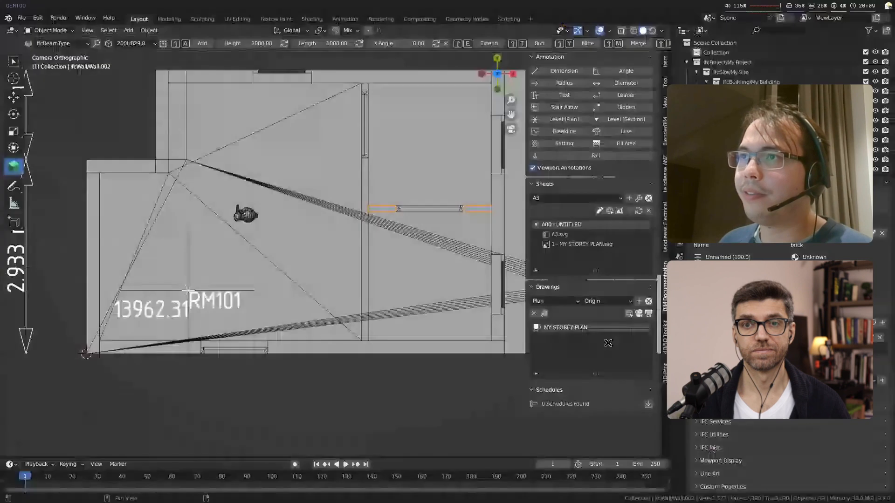
key(super+3)
scroll(96, 332, down, 4)
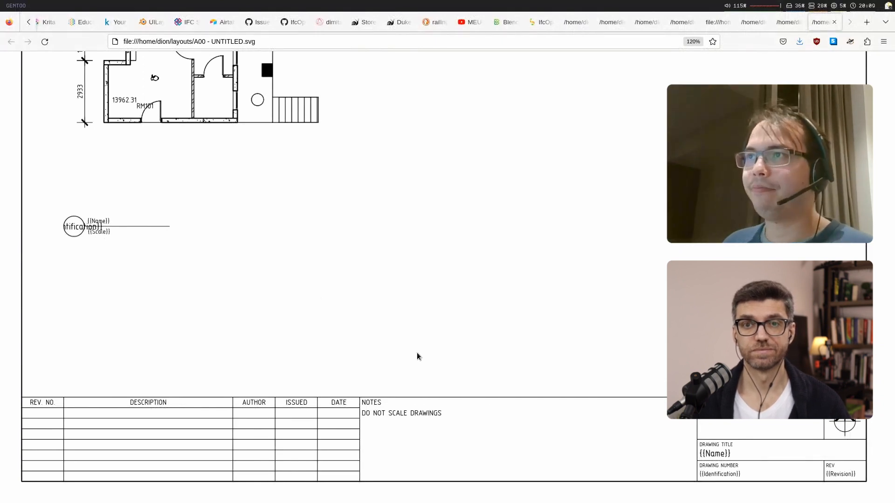
key(ctrl+0)
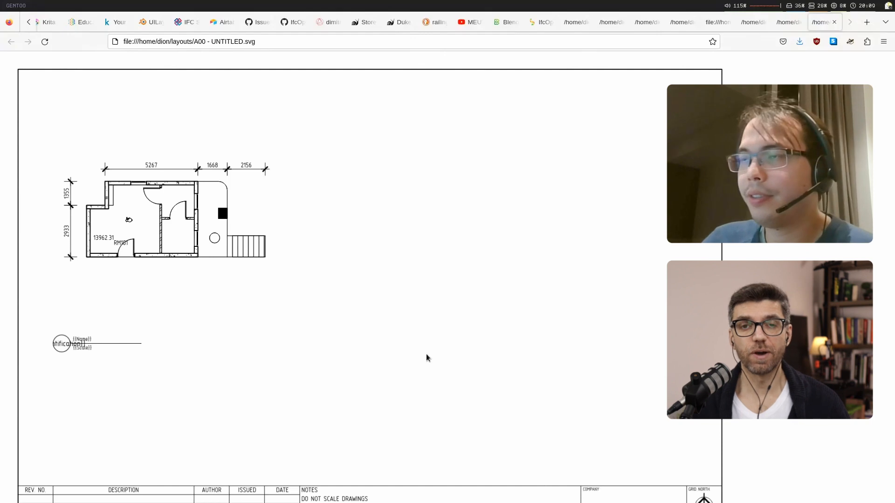
key(super+4)
key(super+4)
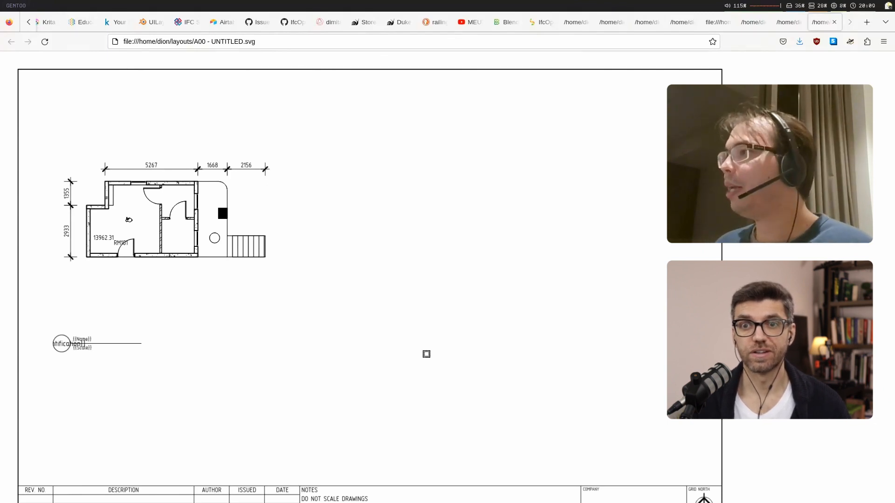
key(2)
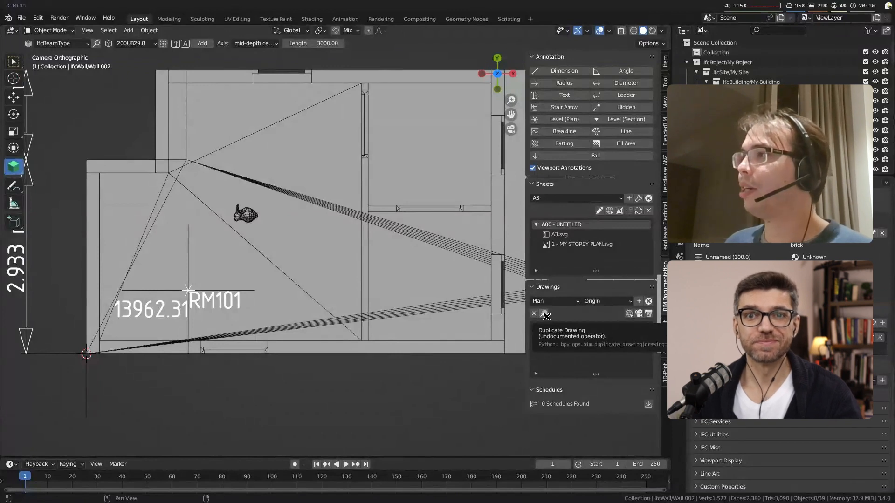
Step: Copy the Duplicate Drawing operator's Python command and paste it into a Python console opened beside the 3D viewport
right_click(546, 317)
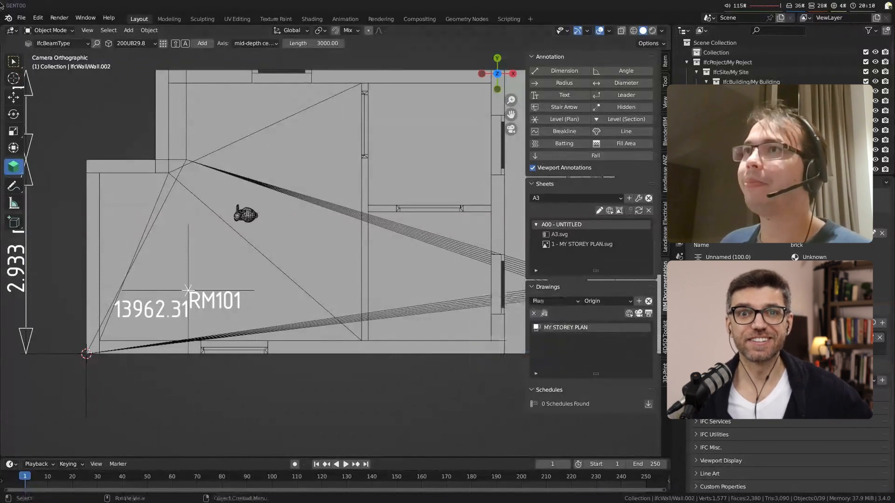
drag(2, 27, 426, 75)
key(shift+F4)
text(bpy.ops.bim.duplicate_drawing(drawing=3213))
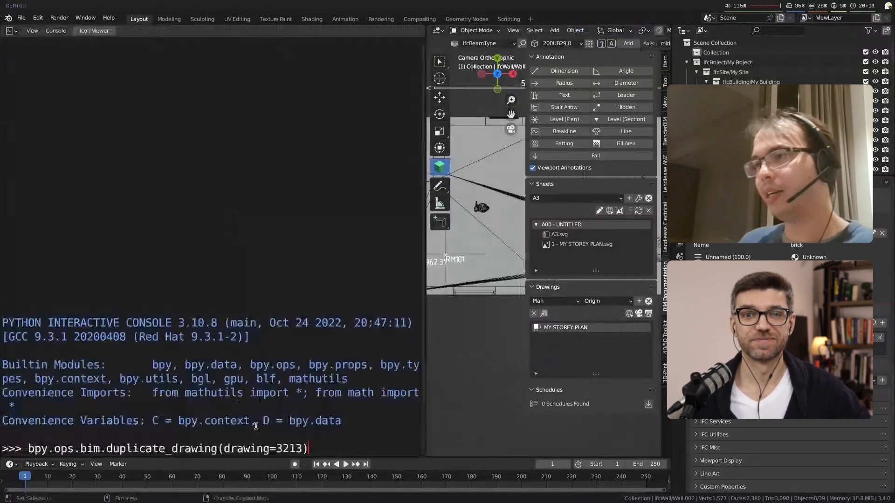
Step: Replace the pasted console command with the loop header "for i in range(0, 10):"
key(Left)
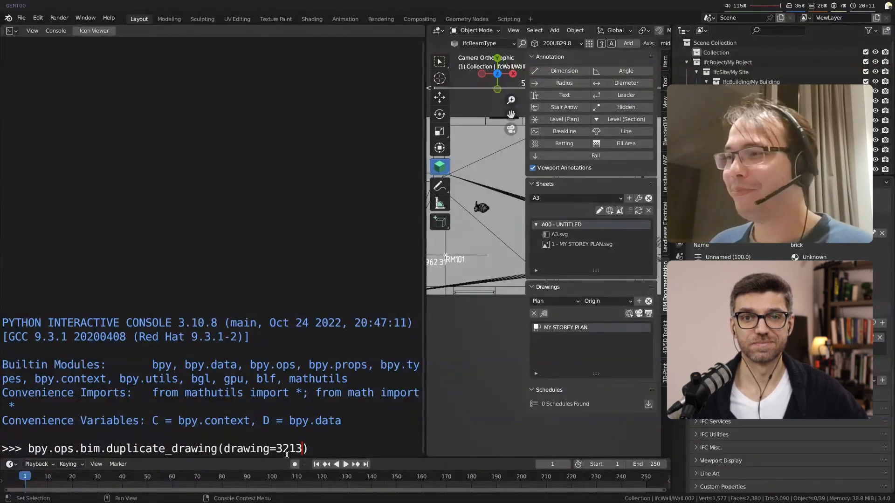
key(Delete)
key(BackSpace)
key(BackSpace)
key(BackSpace)
key(BackSpace)
key(BackSpace)
key(BackSpace)
key(BackSpace)
key(BackSpace)
key(BackSpace)
key(BackSpace)
key(BackSpace)
key(BackSpace)
key(BackSpace)
key(BackSpace)
key(BackSpace)
key(BackSpace)
key(BackSpace)
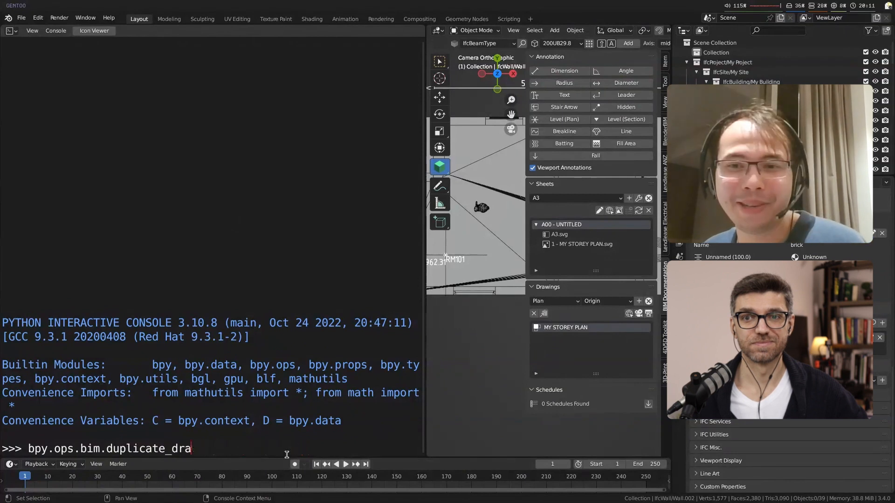
key(BackSpace)
key(BackSpace)
key(BackSpace)
key(BackSpace)
key(BackSpace)
key(BackSpace)
key(BackSpace)
key(BackSpace)
key(BackSpace)
key(BackSpace)
key(BackSpace)
key(BackSpace)
key(BackSpace)
key(BackSpace)
key(BackSpace)
key(BackSpace)
key(BackSpace)
key(BackSpace)
key(BackSpace)
key(BackSpace)
text(for i in range(0, 10):)
key(Return)
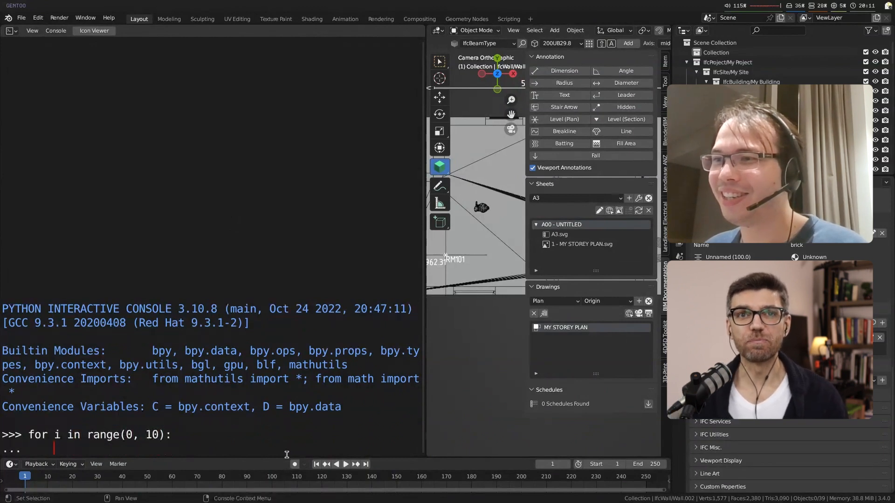
Step: Add bpy.ops.bim.duplicate_drawing(drawing=3213) as the loop body, run the loop to duplicate the storey plan, and narrow the console
text(bpy.ops.bim.duplicate_drawing(drawing=3213))
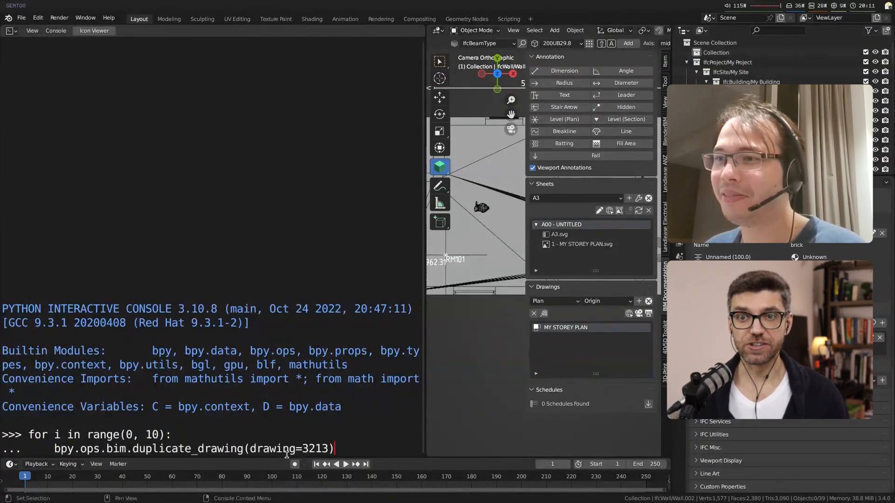
key(Return)
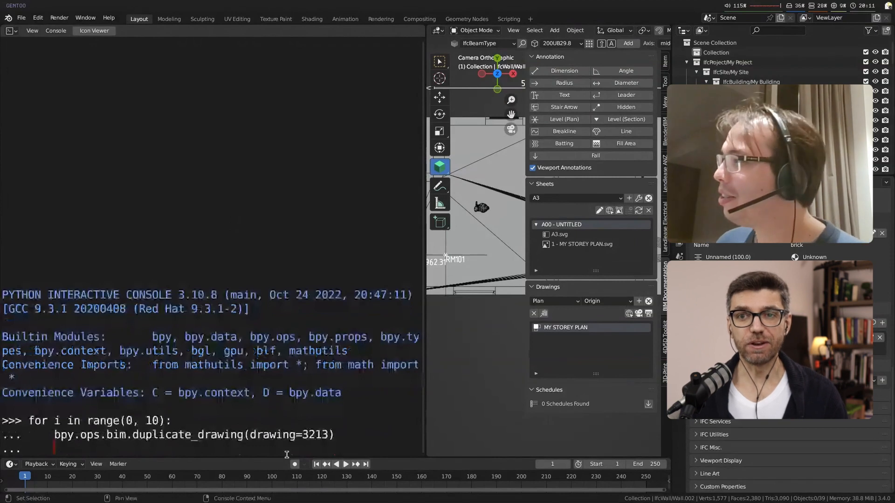
key(Return)
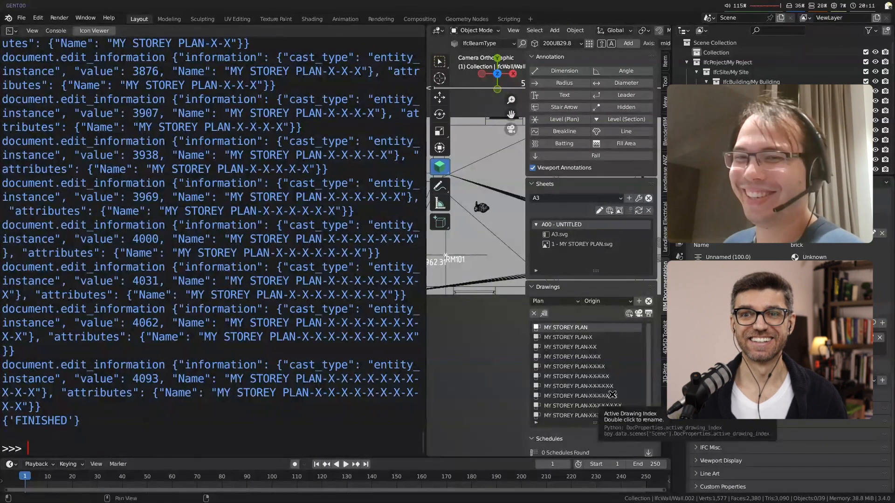
drag(426, 213, 220, 224)
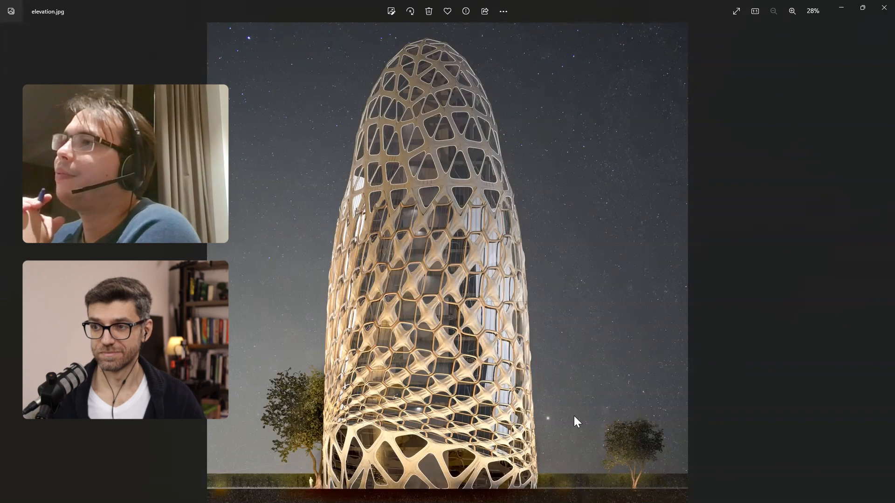
Step: In the image viewer, examine the honeycomb facade panels above the tower's base in elevation.jpg
scroll(389, 430, up, 5)
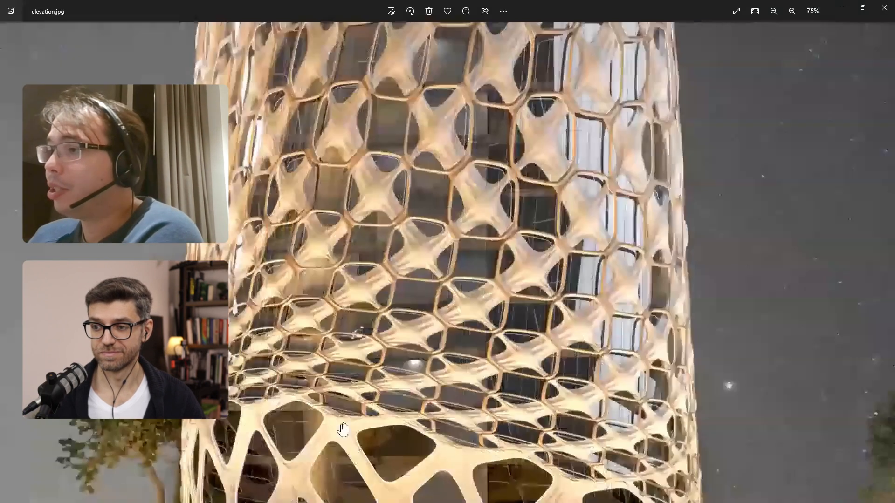
scroll(343, 429, up, 5)
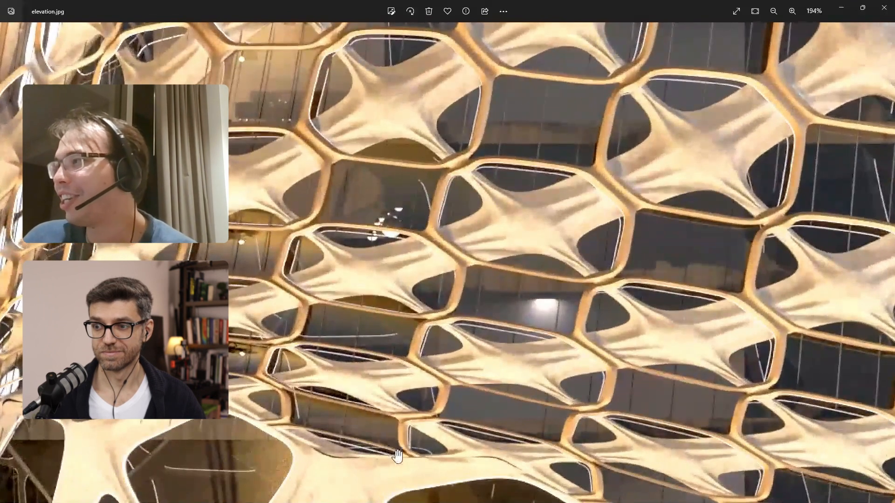
scroll(471, 370, down, 3)
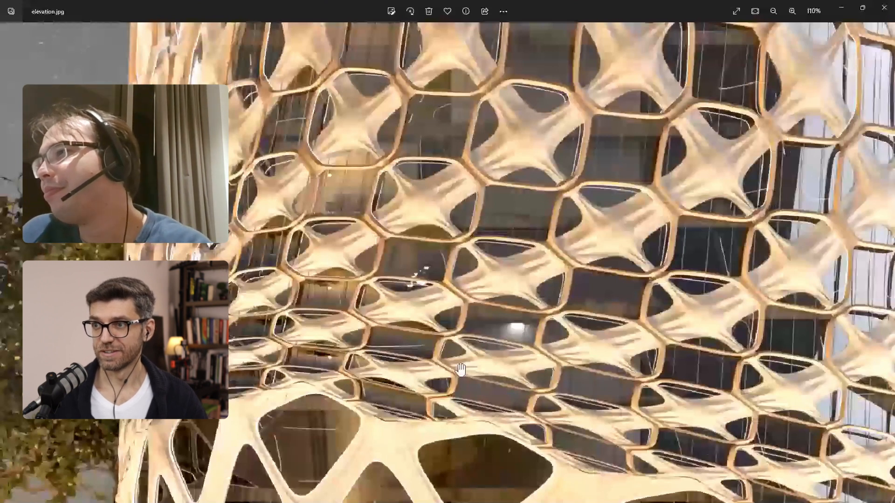
click(522, 466)
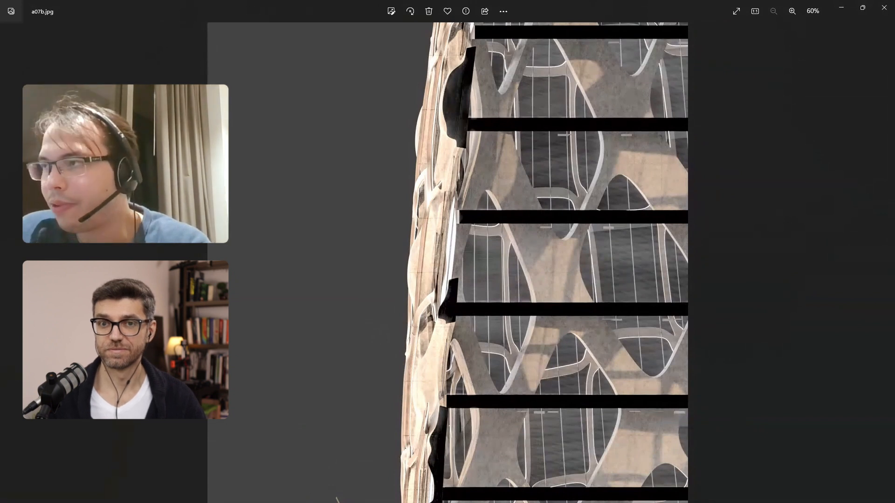
Step: Return to elevation.jpg and examine where the honeycomb facade meets the large openings of the tower's base
key(Right)
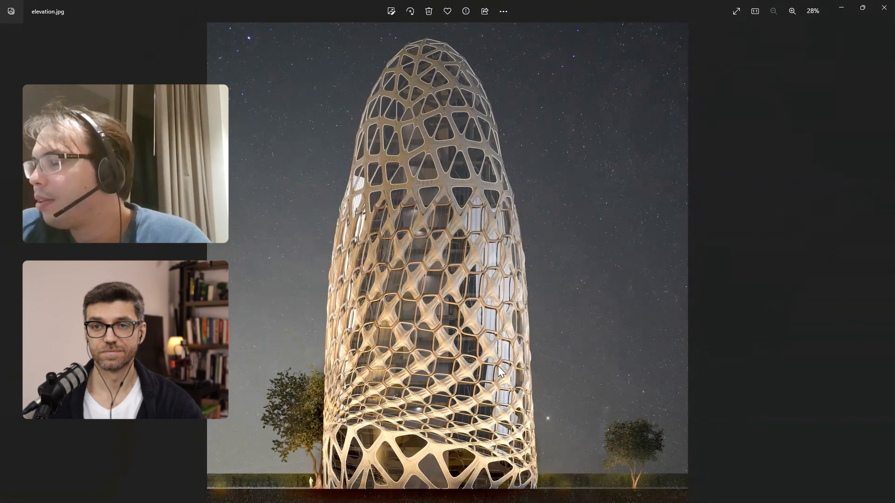
scroll(381, 335, up, 3)
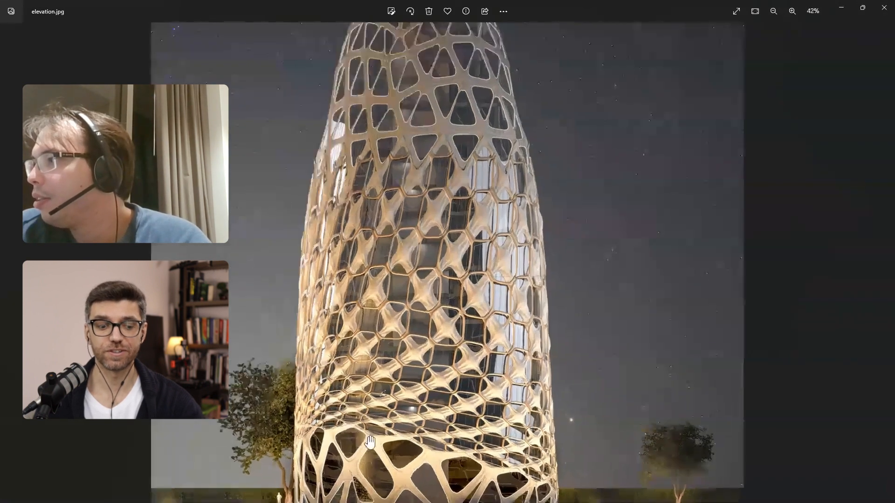
scroll(368, 443, up, 2)
scroll(343, 473, up, 3)
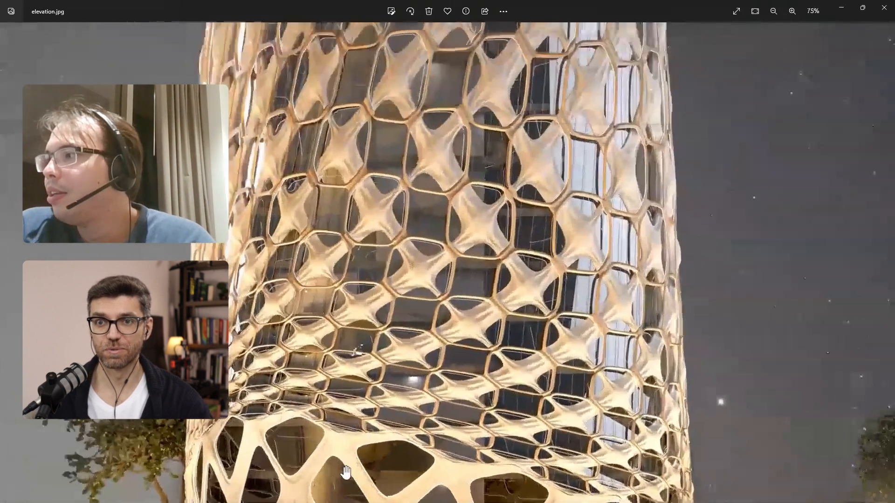
scroll(344, 472, up, 3)
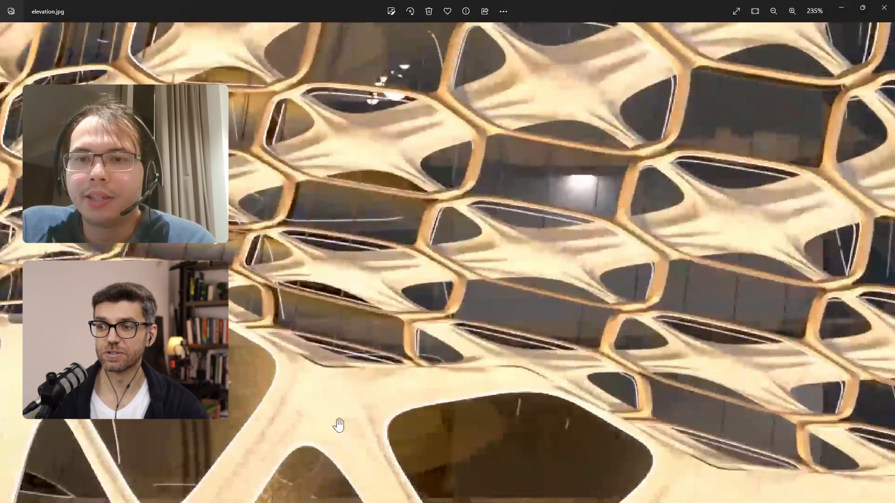
scroll(338, 280, up, 2)
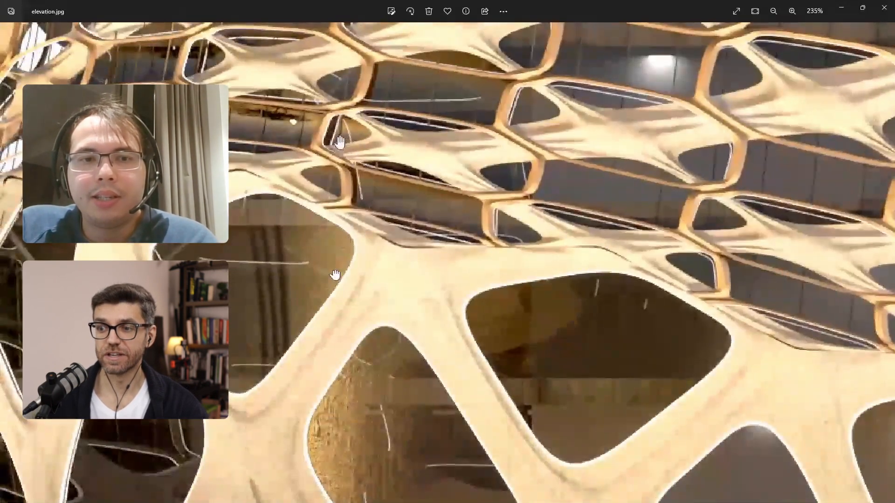
scroll(333, 157, up, 2)
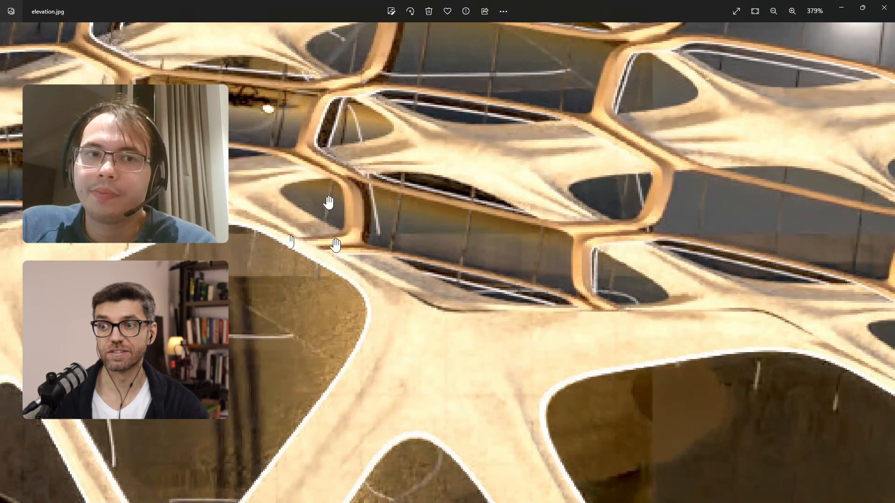
scroll(340, 261, down, 3)
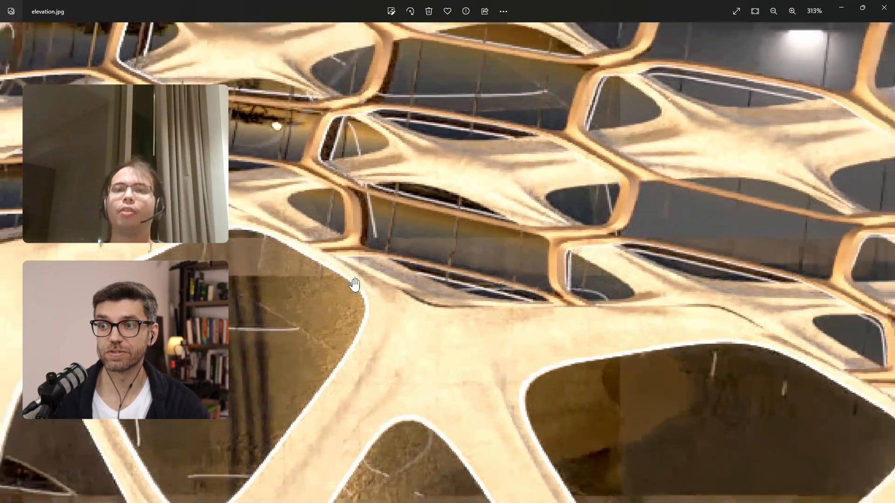
Step: Examine how the honeycomb facade spreads over the lower part of the tower in elevation.jpg
scroll(357, 294, down, 3)
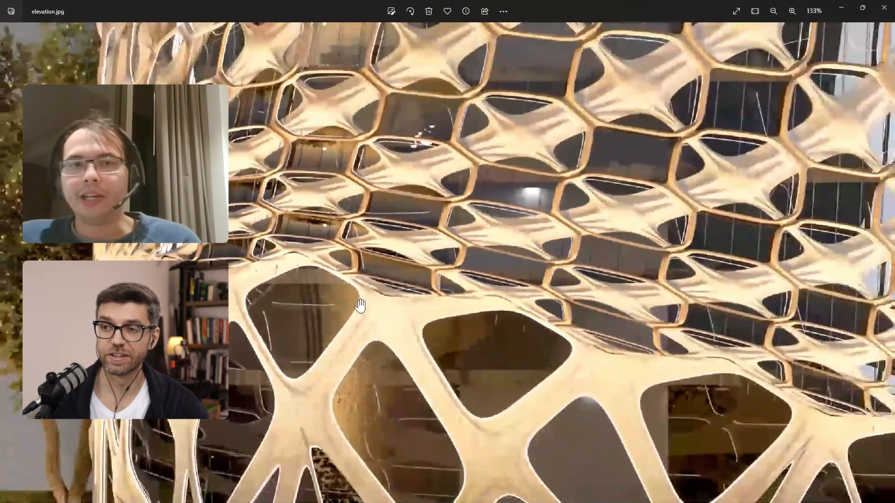
scroll(360, 305, down, 1)
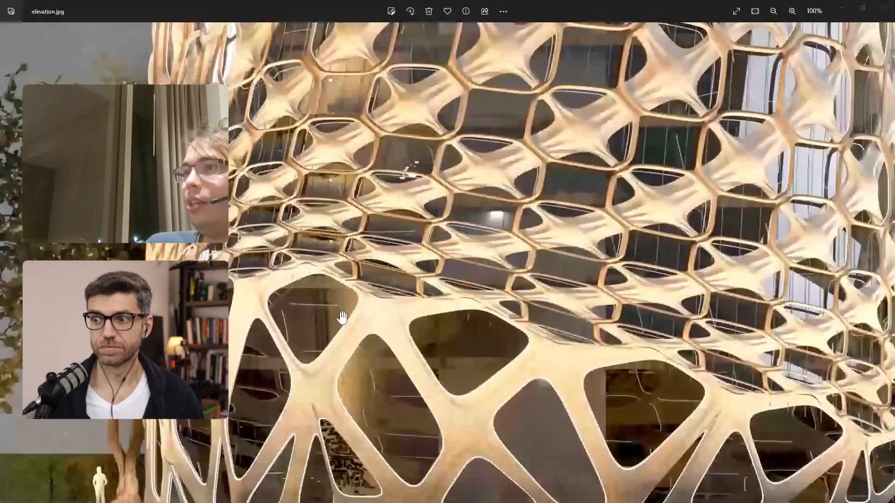
scroll(343, 318, down, 3)
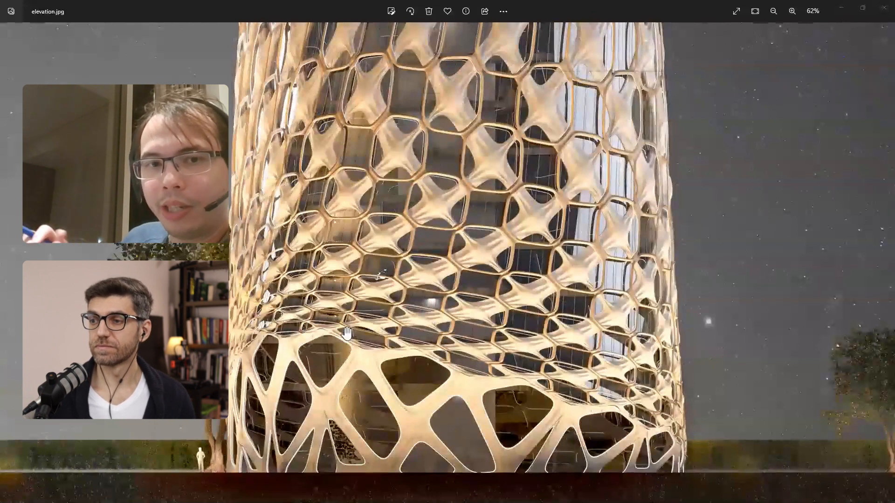
Step: Switch to the tessellations file in Blender and select the faceted tower with the red top and blue base
click(862, 7)
click(825, 24)
scroll(469, 231, down, 5)
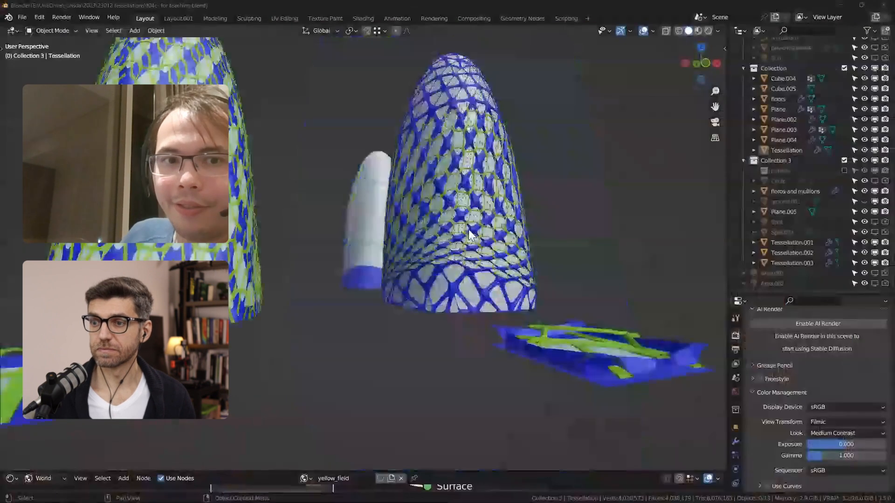
scroll(470, 233, down, 3)
scroll(278, 294, up, 8)
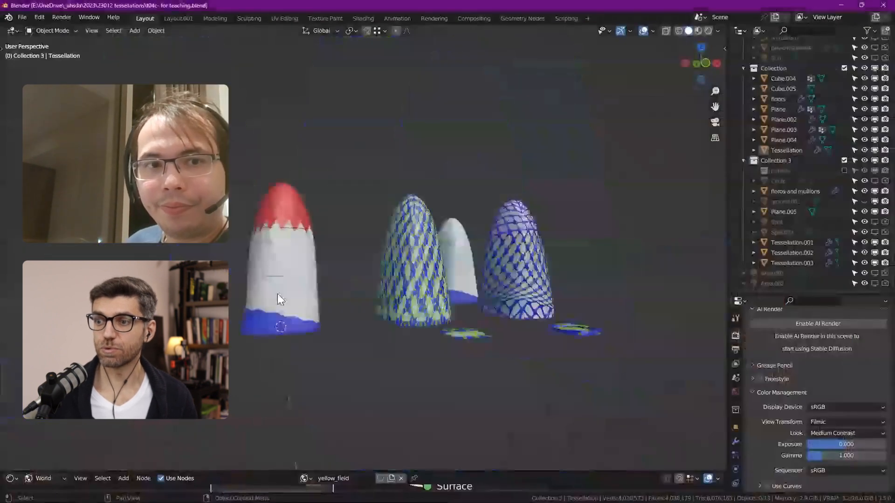
click(289, 271)
scroll(289, 272, up, 3)
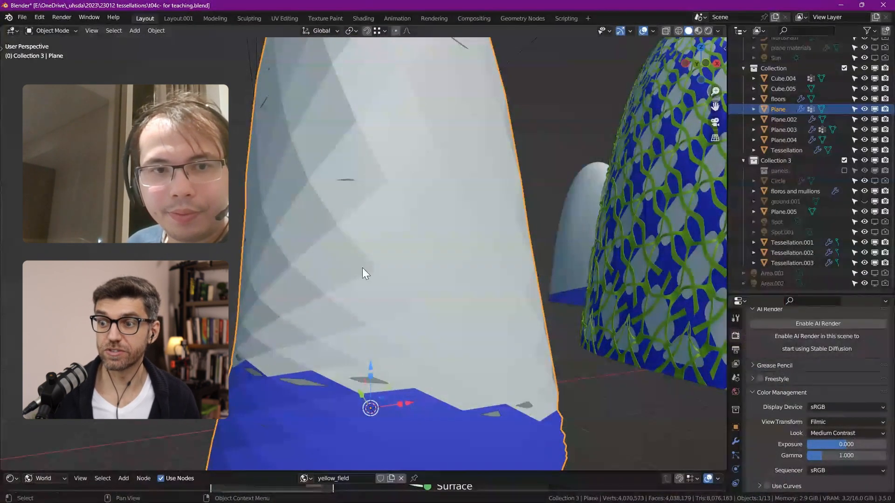
Step: Examine the flat panel modules, the two tessellated towers built from them, and the lattice near the farther tower's base
scroll(333, 294, down, 4)
shift+middle_drag(450, 278, 238, 295)
scroll(322, 302, down, 3)
scroll(628, 354, up, 3)
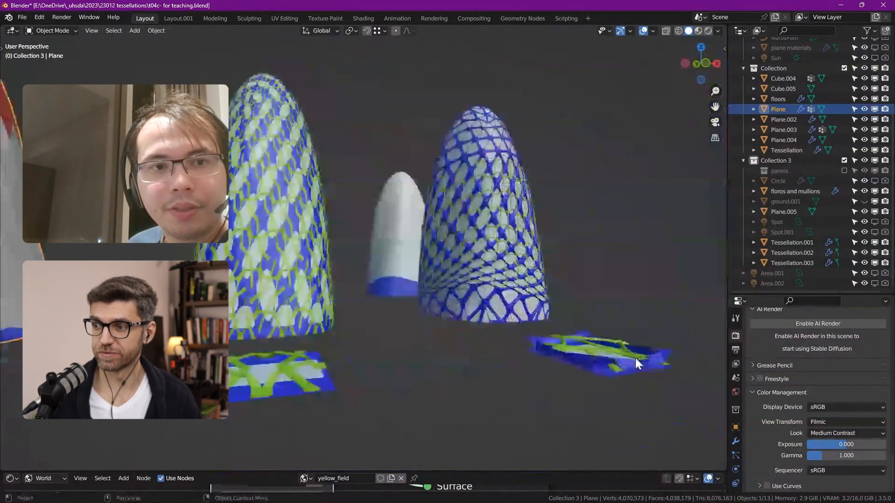
middle_drag(578, 348, 495, 341)
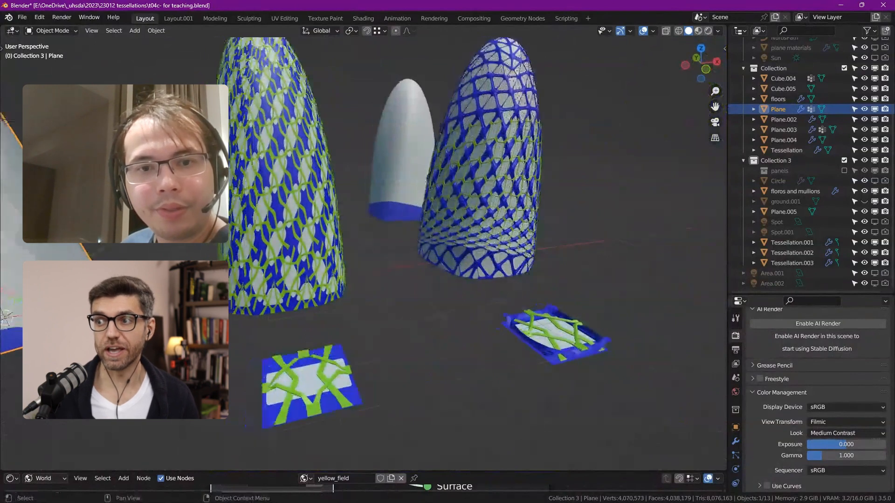
shift+middle_drag(266, 299, 398, 295)
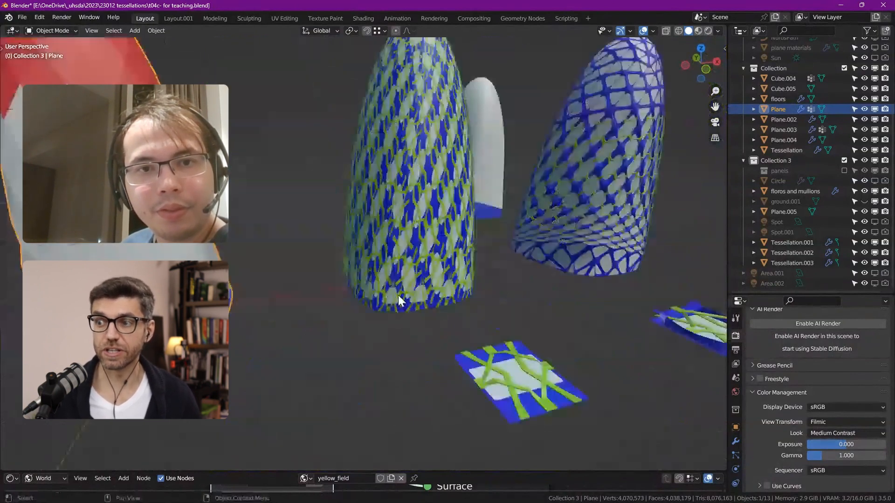
shift+middle_drag(463, 226, 331, 256)
scroll(491, 255, up, 1)
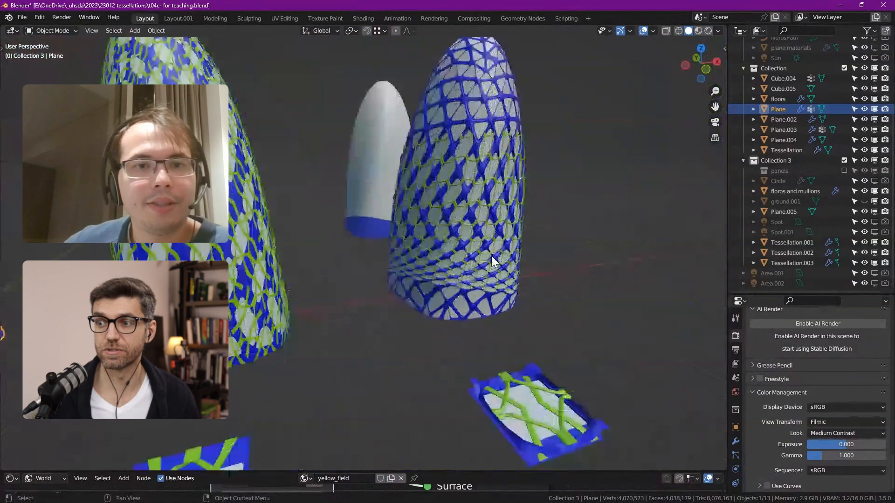
scroll(491, 256, up, 2)
scroll(483, 285, up, 2)
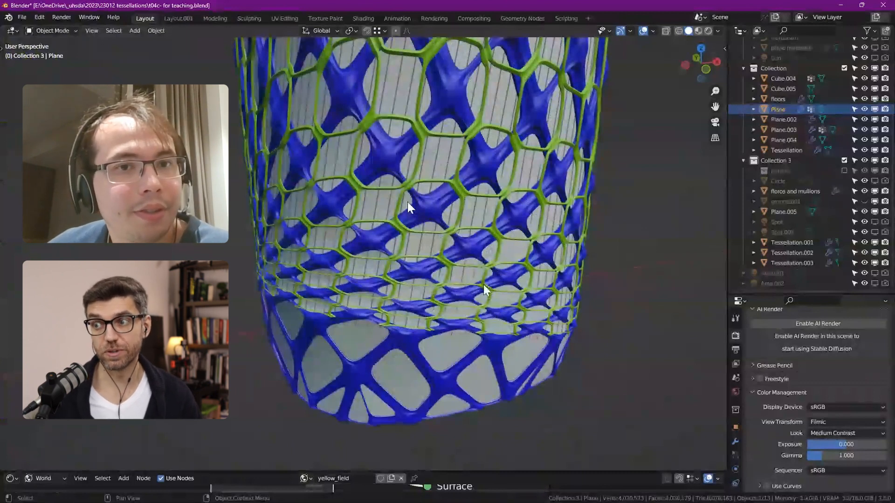
Step: Compare the selected red, white and blue base tower with the panel pattern on the tessellated towers
scroll(510, 253, down, 7)
shift+middle_drag(238, 288, 383, 289)
scroll(271, 215, up, 1)
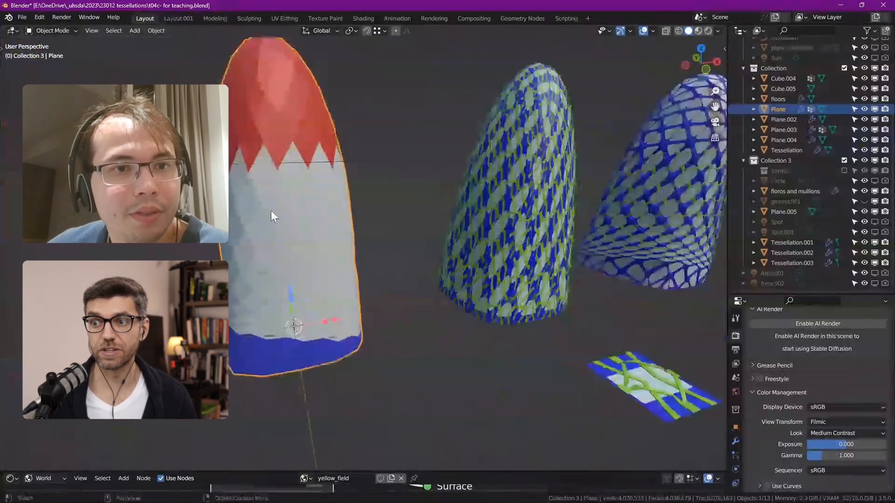
scroll(272, 214, up, 1)
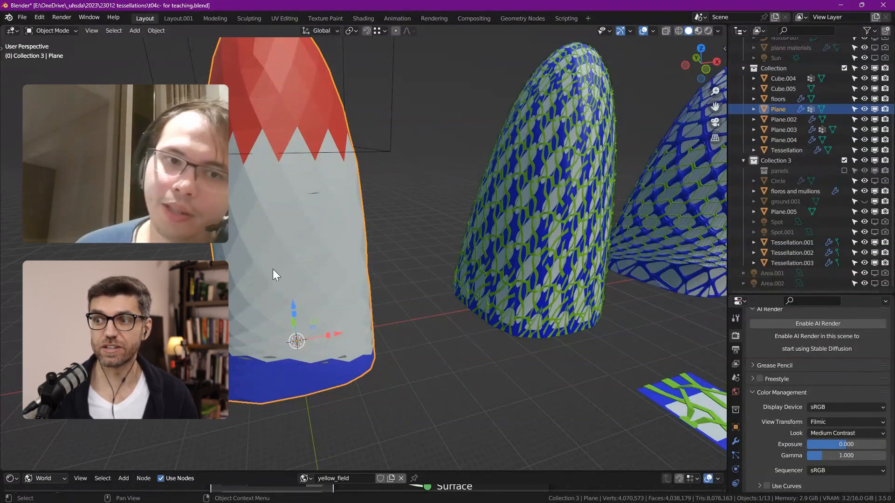
shift+middle_drag(484, 227, 406, 134)
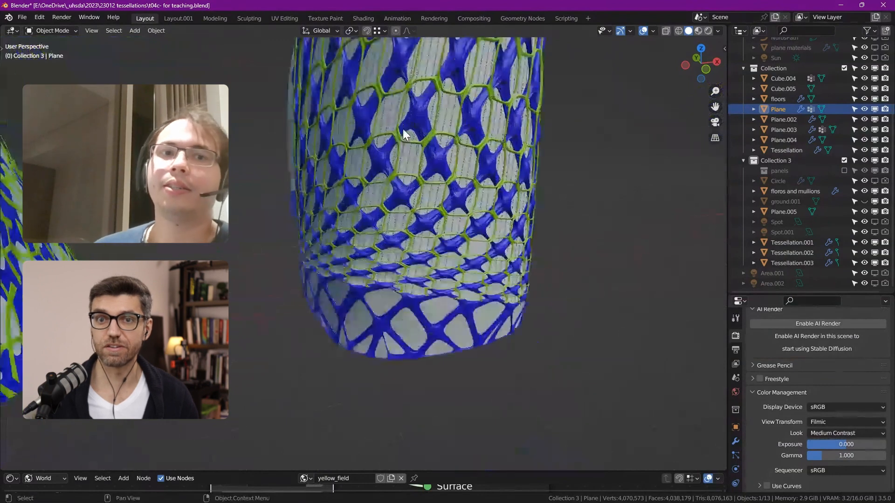
scroll(441, 132, up, 2)
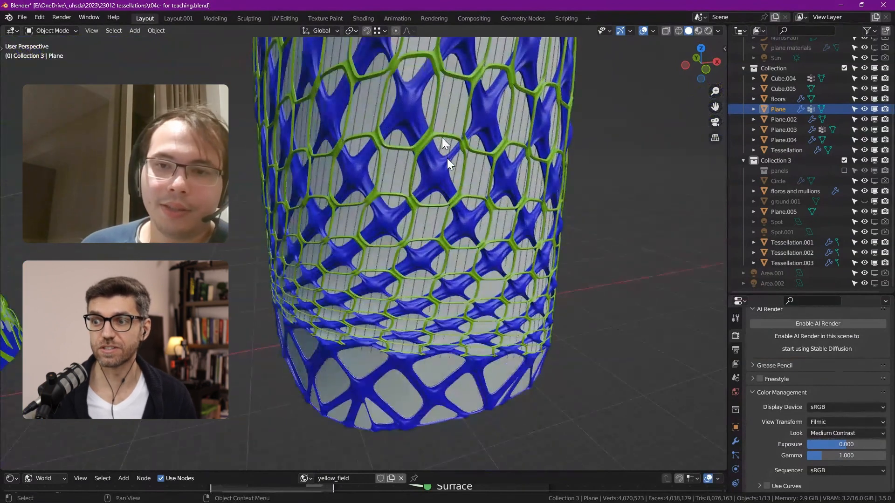
scroll(446, 162, down, 2)
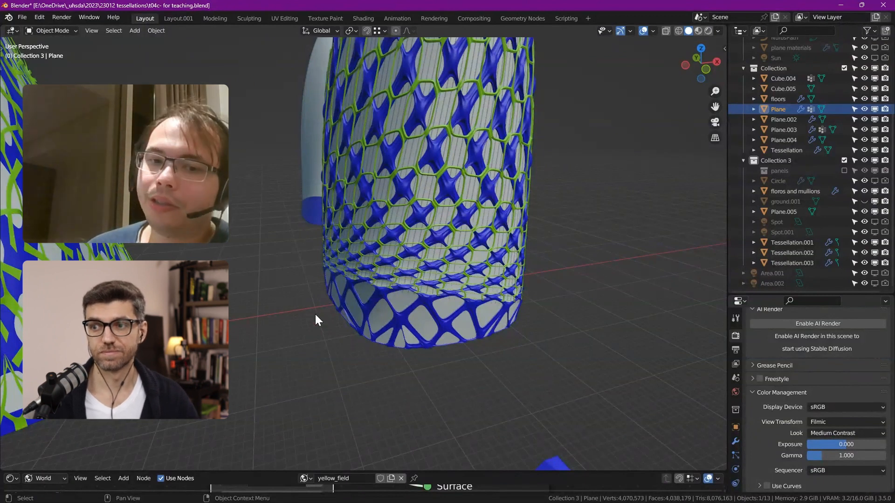
scroll(319, 324, down, 3)
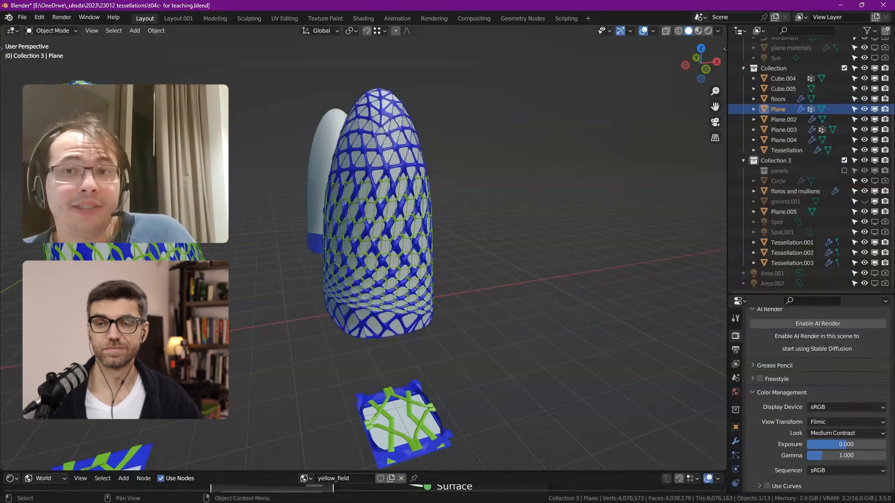
shift+middle_drag(288, 309, 438, 277)
shift+middle_drag(210, 309, 263, 324)
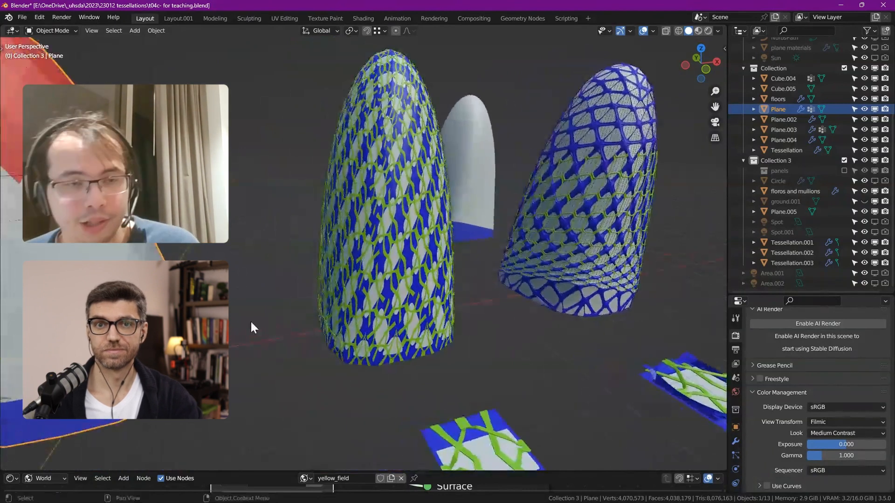